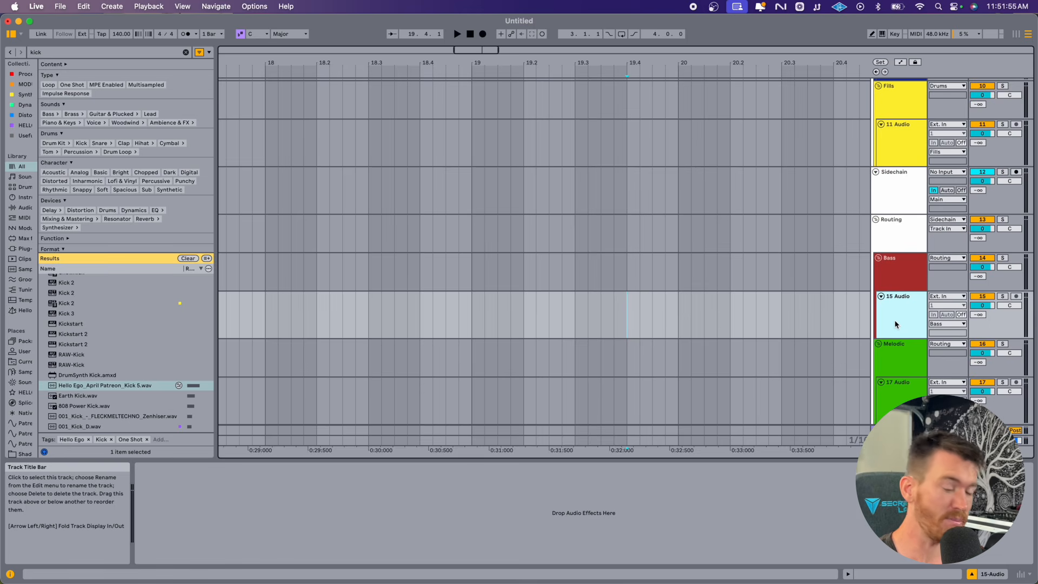
Step: Add a new MIDI track to the Bass group and find and load an Arpeggiator on it
{"action": "key", "text": "super+shift+t"}
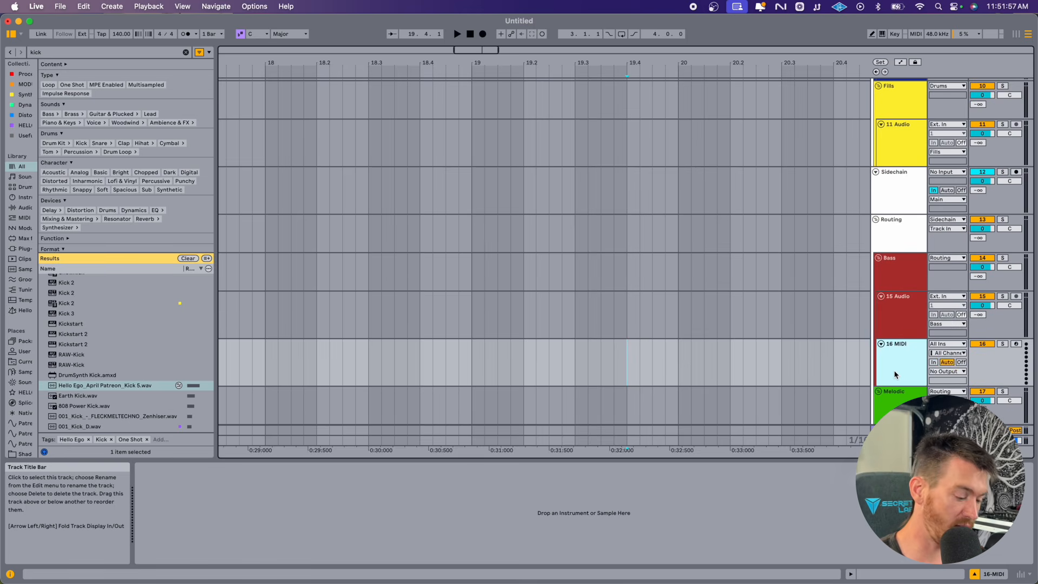
{"action": "type", "text": "arp"}
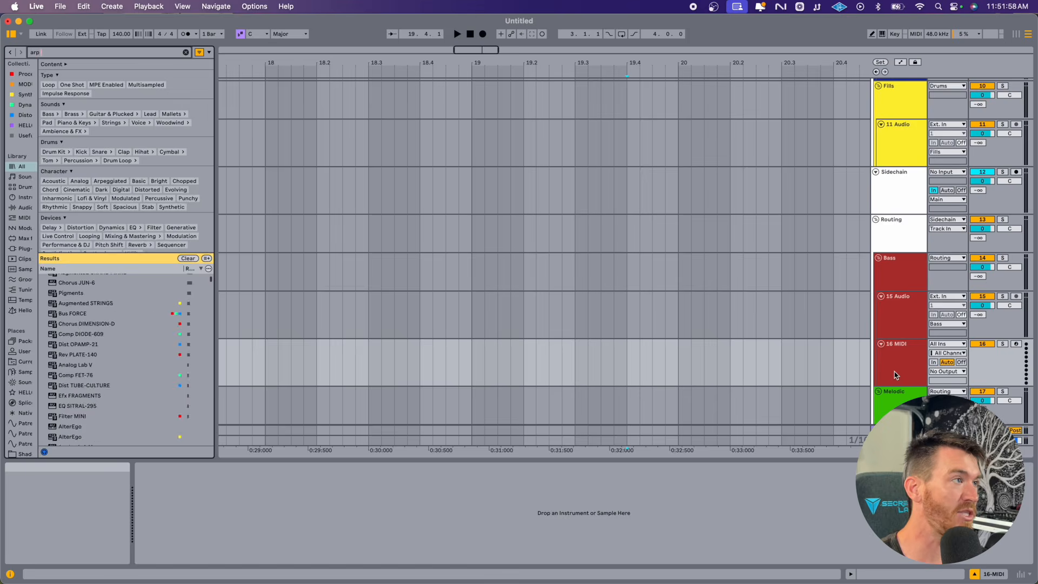
{"action": "key", "text": "Return"}
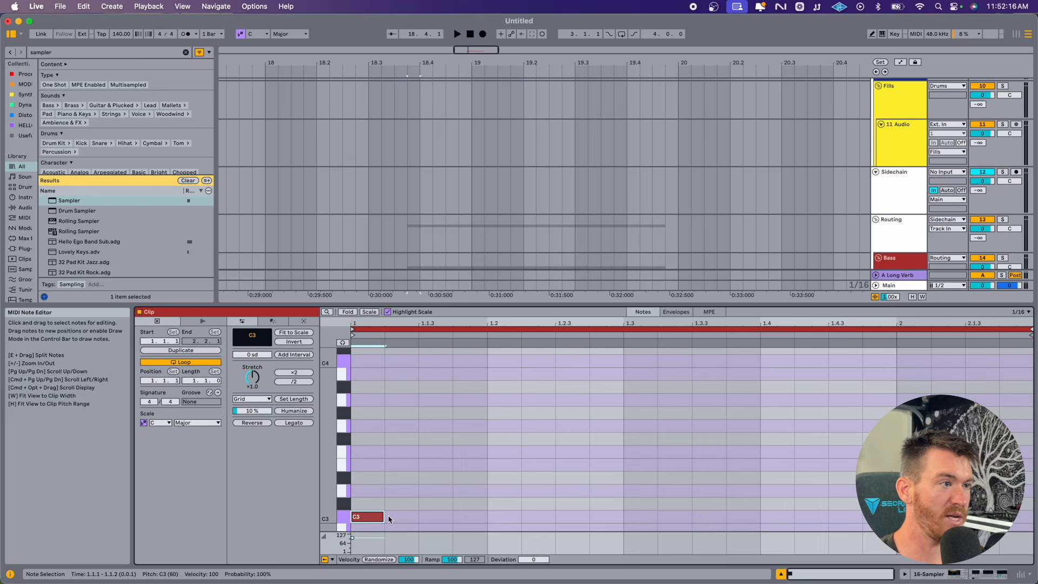
Step: Extend the C3 note across the full length of the MIDI clip
{"action": "left_click_drag", "start_coordinate": [384, 518], "coordinate": [1017, 517]}
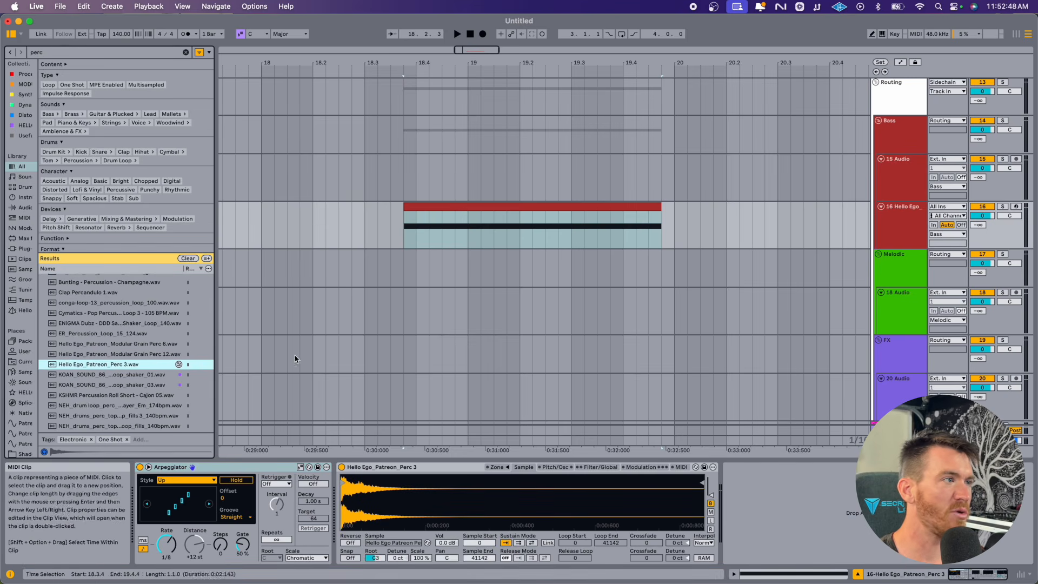
Step: Audition the MIDI clip with the Arpeggiator bypassed, and switch the Arpeggiator back on
{"action": "left_click", "coordinate": [140, 468]}
{"action": "left_click", "coordinate": [140, 467]}
{"action": "left_click", "coordinate": [447, 204]}
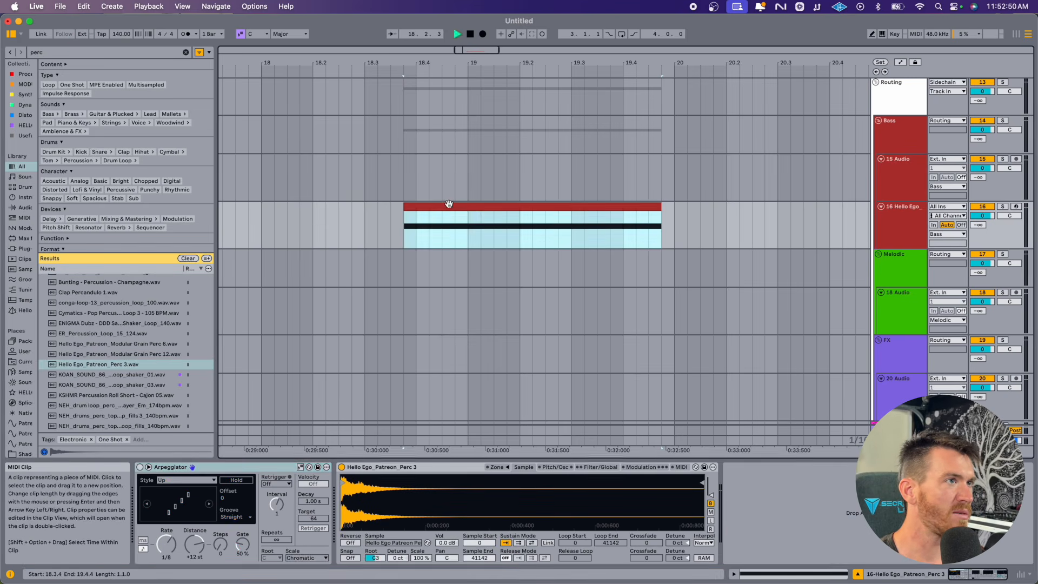
{"action": "key", "text": "space"}
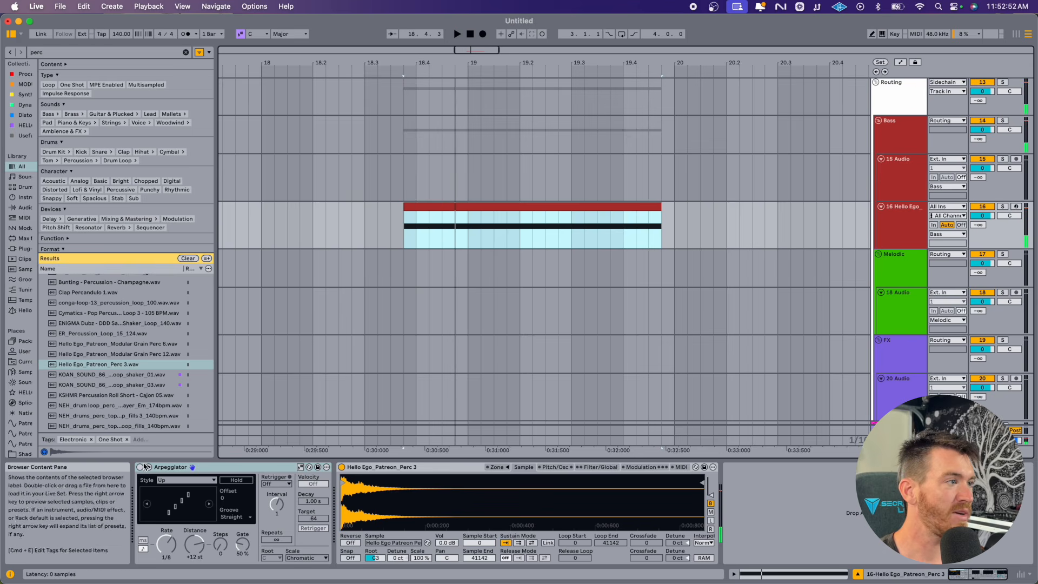
{"action": "left_click", "coordinate": [141, 468]}
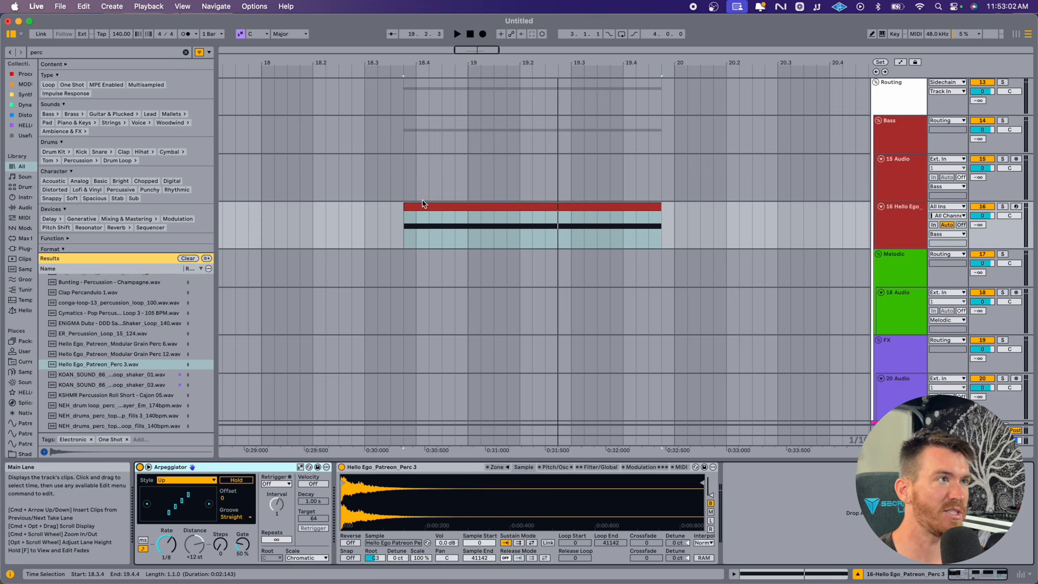
Step: Switch the Arpeggiator's rate to free milliseconds, set it to 23.2 ms and audition the clip
{"action": "left_click", "coordinate": [143, 541]}
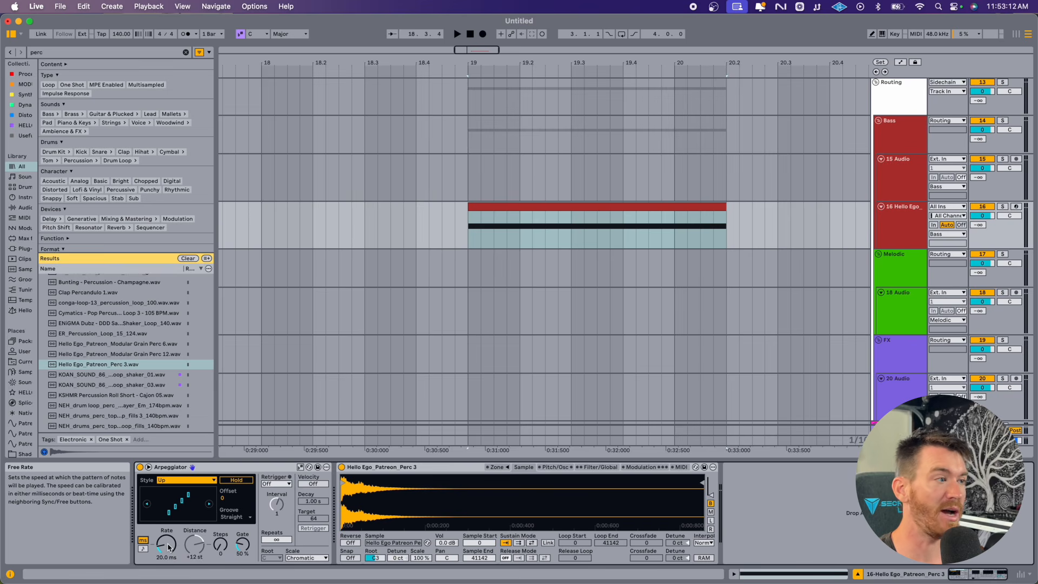
{"action": "key", "text": "space"}
{"action": "mouse_move", "coordinate": [167, 548]}
{"action": "left_mouse_down"}
{"action": "mouse_move", "coordinate": [167, 495]}
{"action": "mouse_move", "coordinate": [167, 556]}
{"action": "left_mouse_up"}
{"action": "key", "text": "space"}
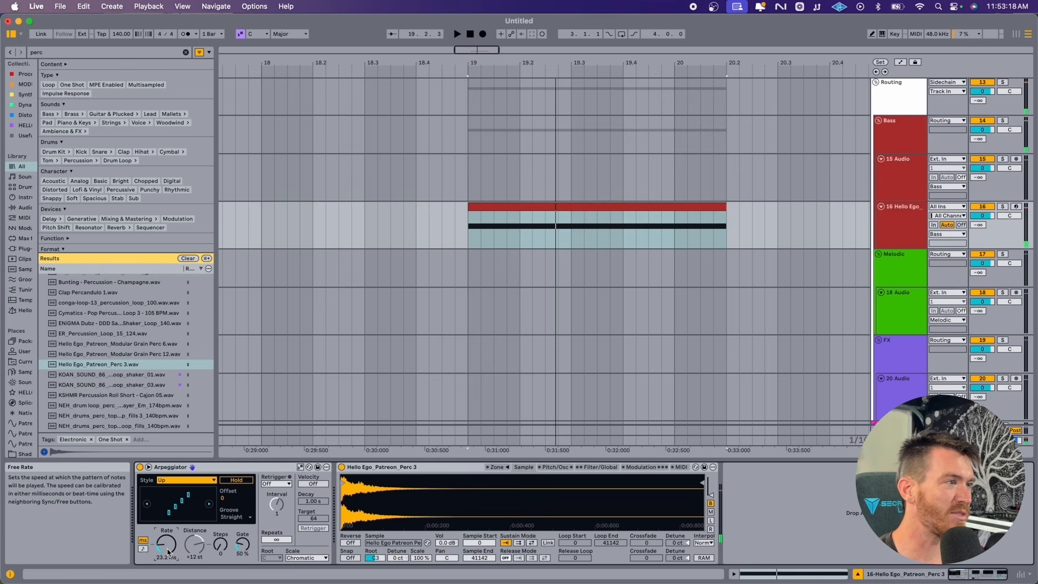
Step: Automate the Arpeggiator's Free Rate to ramp from 23.2 ms at the clip's start to about 1 s at its end, and audition it
{"action": "key", "text": "a"}
{"action": "left_click", "coordinate": [466, 243]}
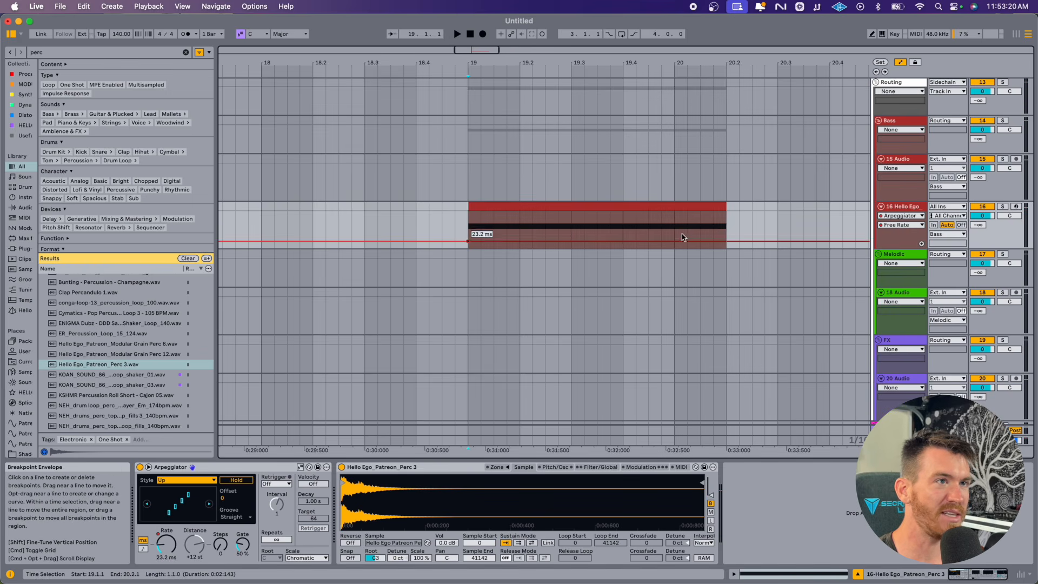
{"action": "left_click_drag", "start_coordinate": [726, 241], "coordinate": [726, 211]}
{"action": "left_click", "coordinate": [699, 208]}
{"action": "key", "text": "space"}
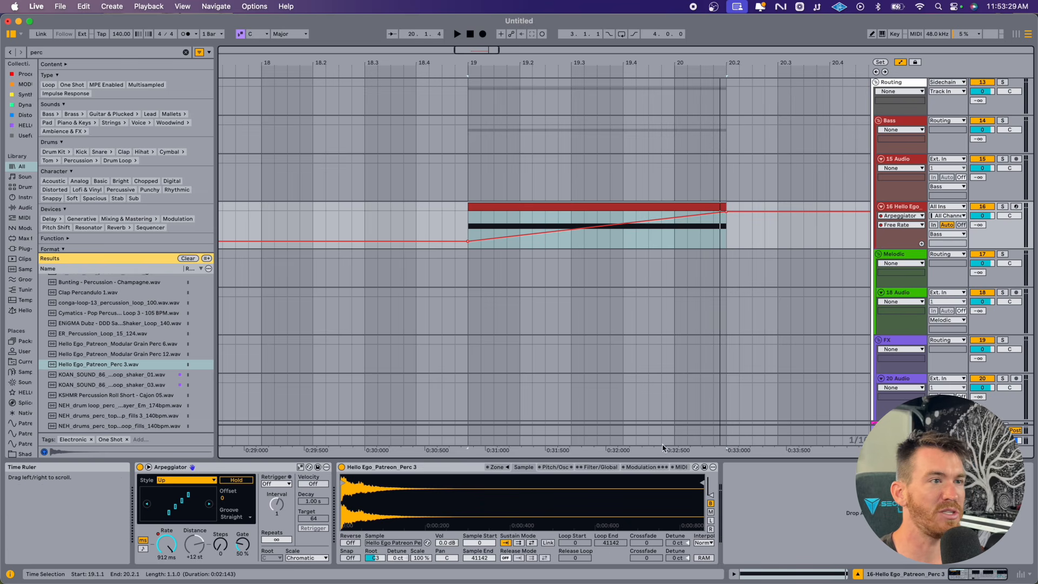
Step: Bring up the MIDI Ctrl Pitch Bend envelope of the MIDI clip, set a point in it and audition the clip
{"action": "double_click", "coordinate": [503, 206]}
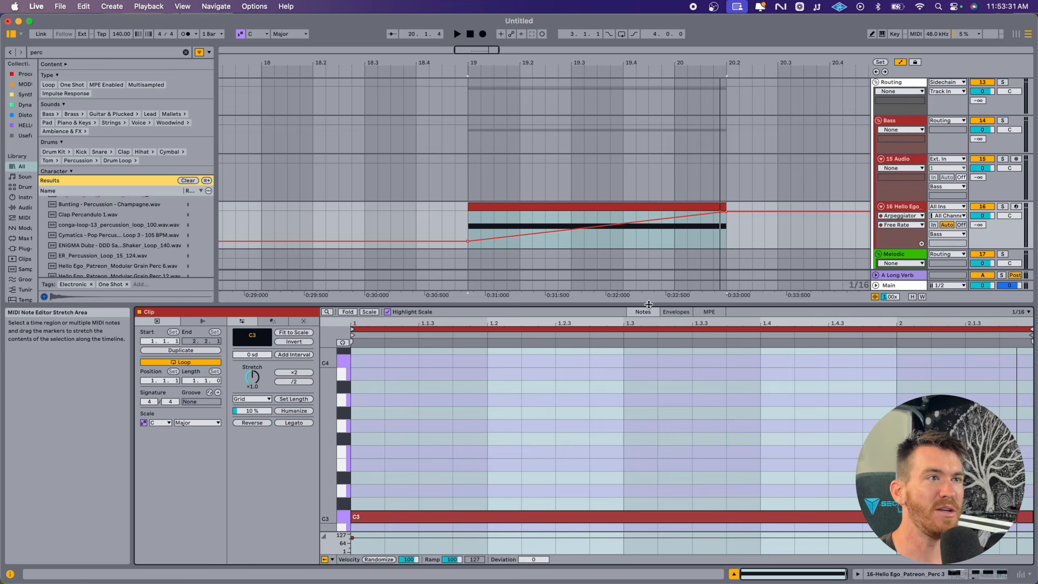
{"action": "left_click", "coordinate": [676, 312]}
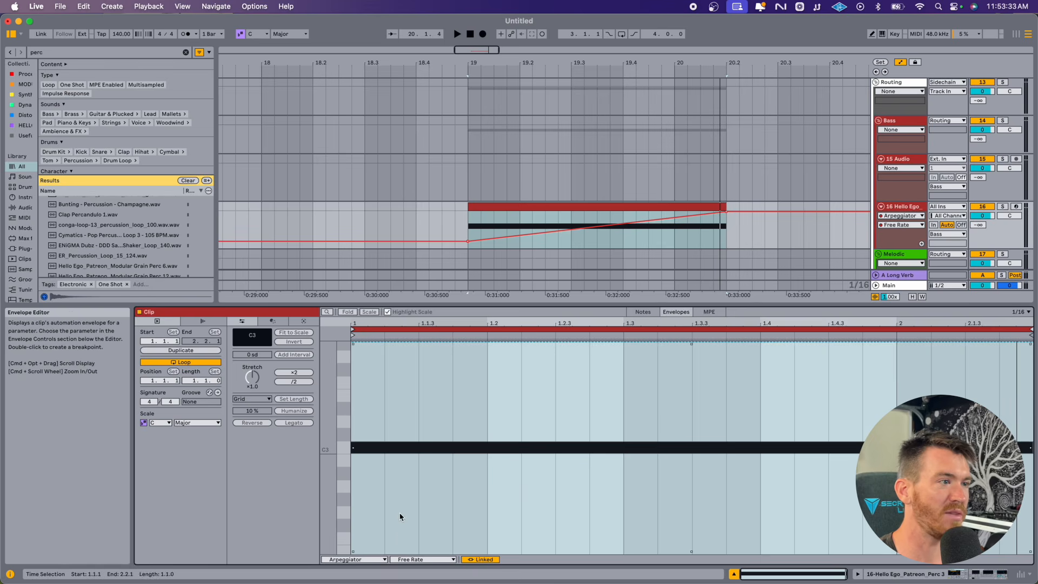
{"action": "left_click", "coordinate": [424, 560]}
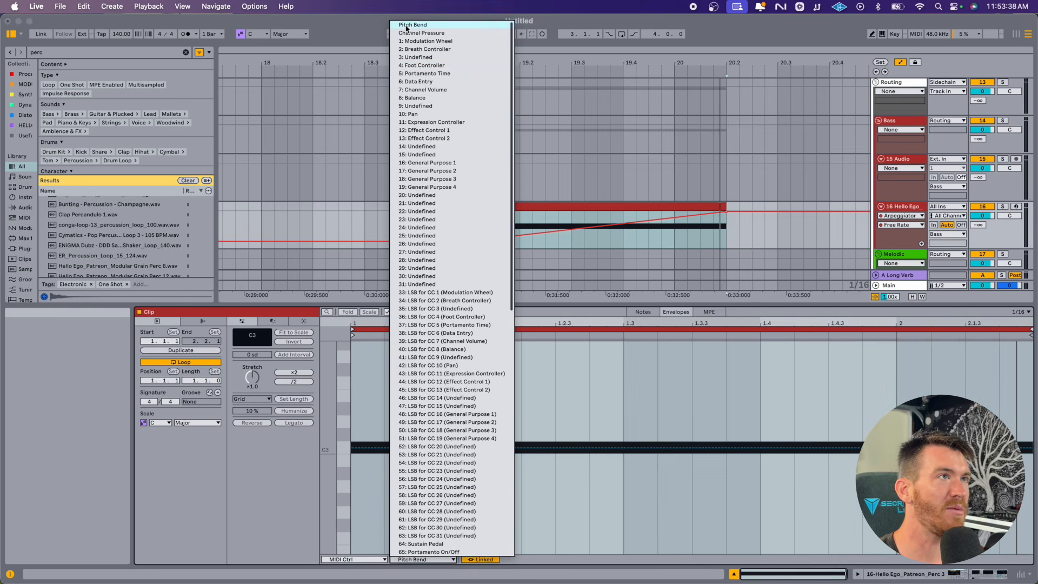
{"action": "left_click", "coordinate": [407, 25]}
{"action": "left_click", "coordinate": [546, 421]}
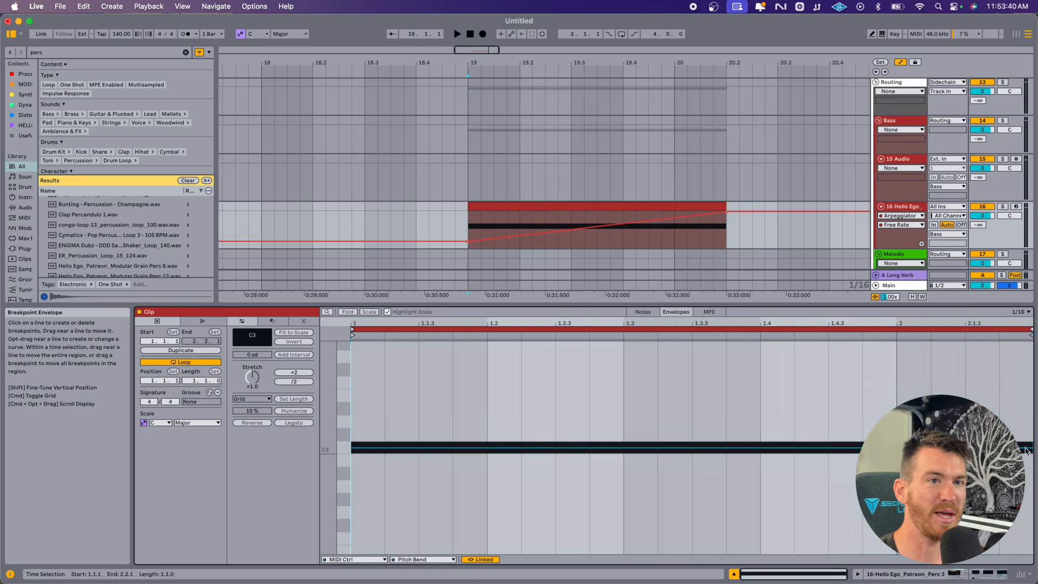
{"action": "key", "text": "space"}
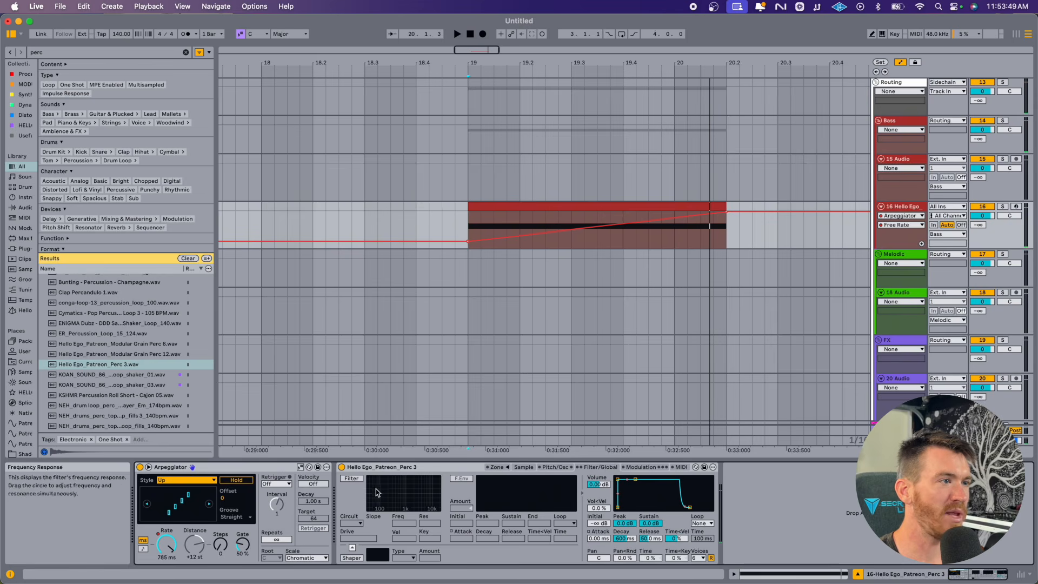
Step: Enable the Sampler's filter, lower its cutoff and automate the filter frequency to rise from the clip's start to its end
{"action": "left_click", "coordinate": [352, 479]}
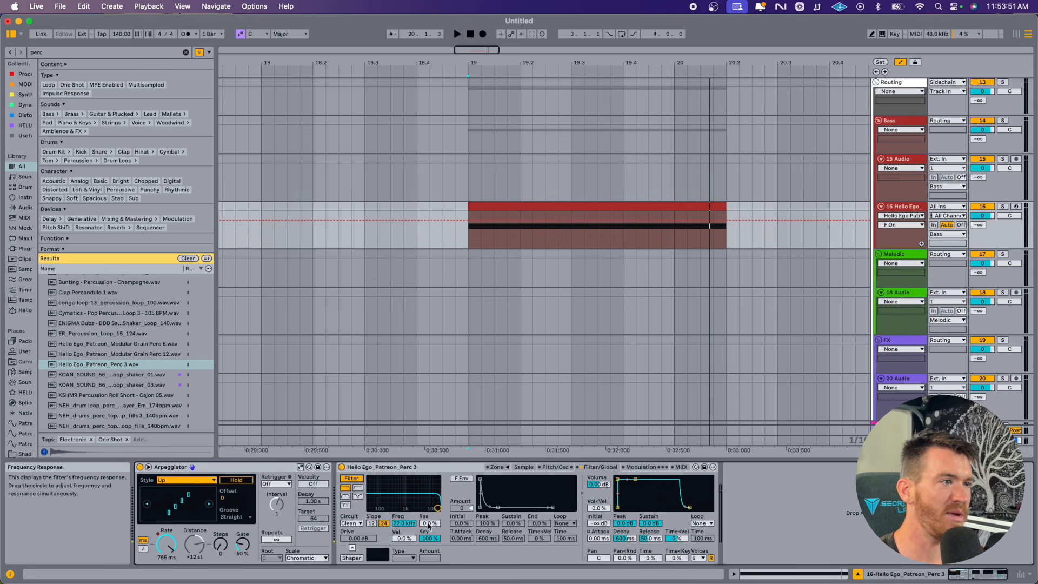
{"action": "left_click_drag", "start_coordinate": [438, 510], "coordinate": [391, 509]}
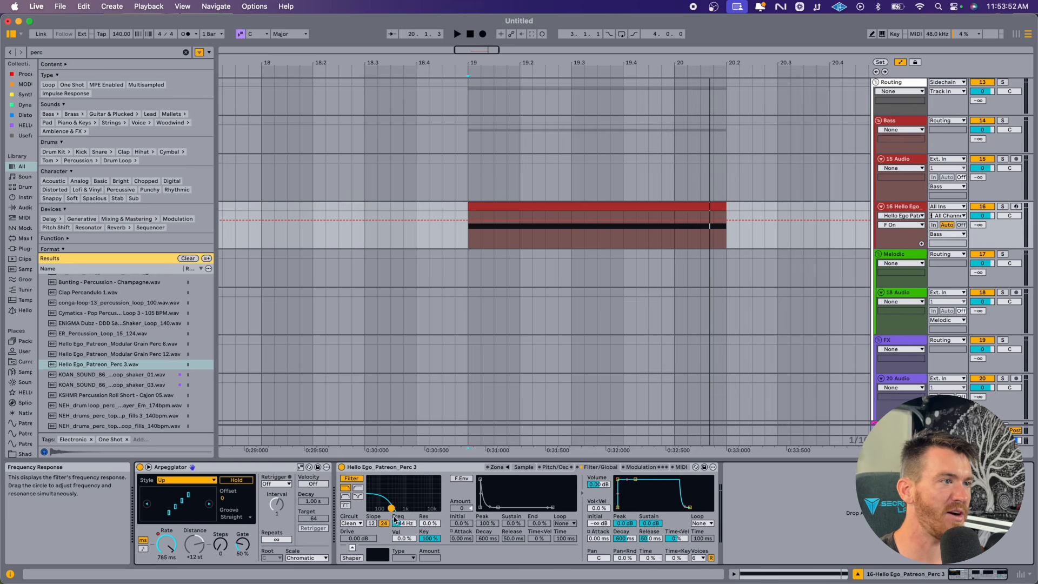
{"action": "left_click", "coordinate": [468, 237]}
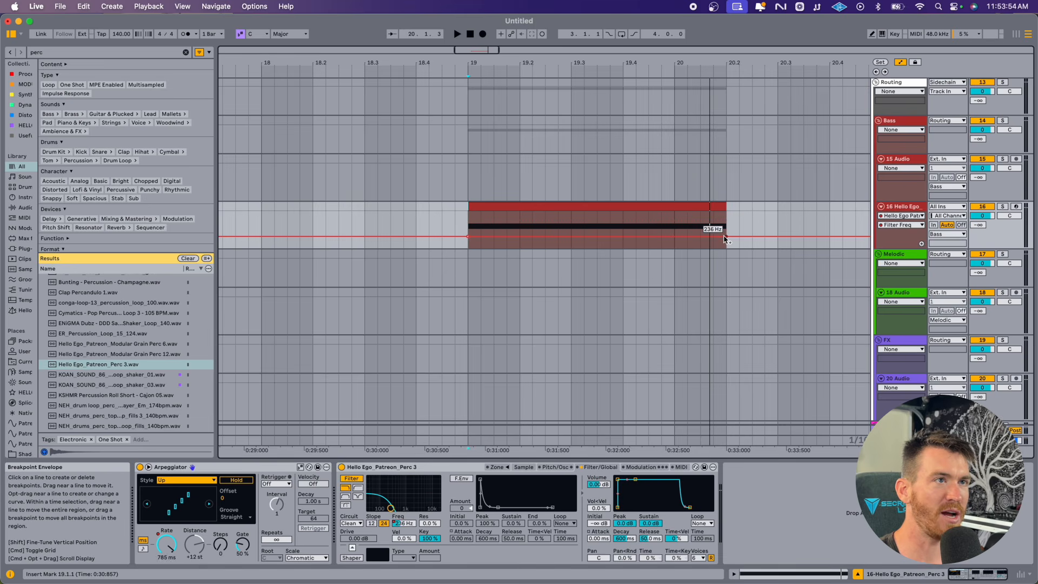
{"action": "left_click_drag", "start_coordinate": [727, 236], "coordinate": [727, 211]}
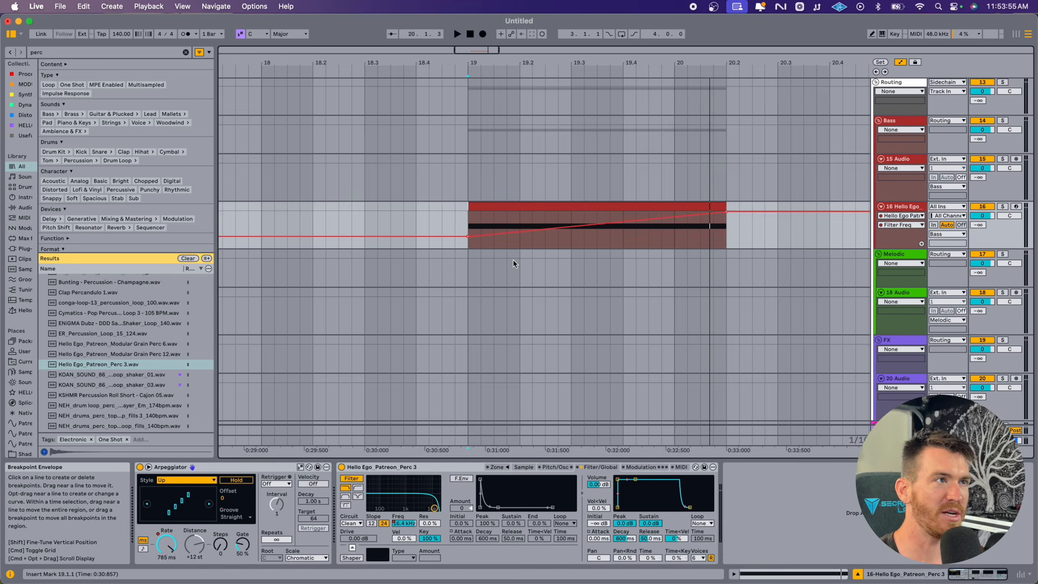
{"action": "left_click_drag", "start_coordinate": [467, 237], "coordinate": [468, 229]}
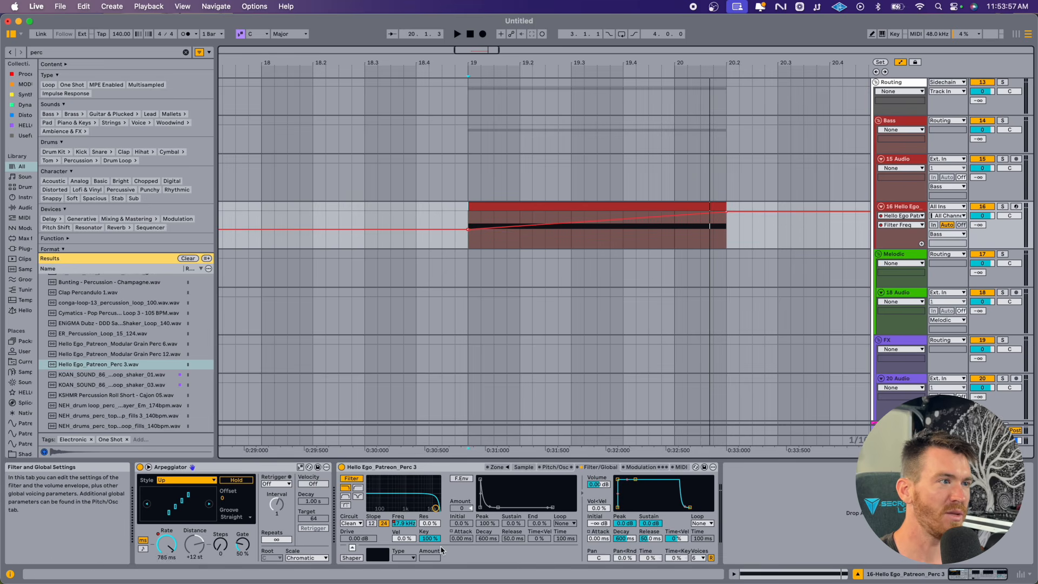
Step: Raise the Sampler's filter resonance and audition the clip
{"action": "left_click_drag", "start_coordinate": [432, 523], "coordinate": [432, 498]}
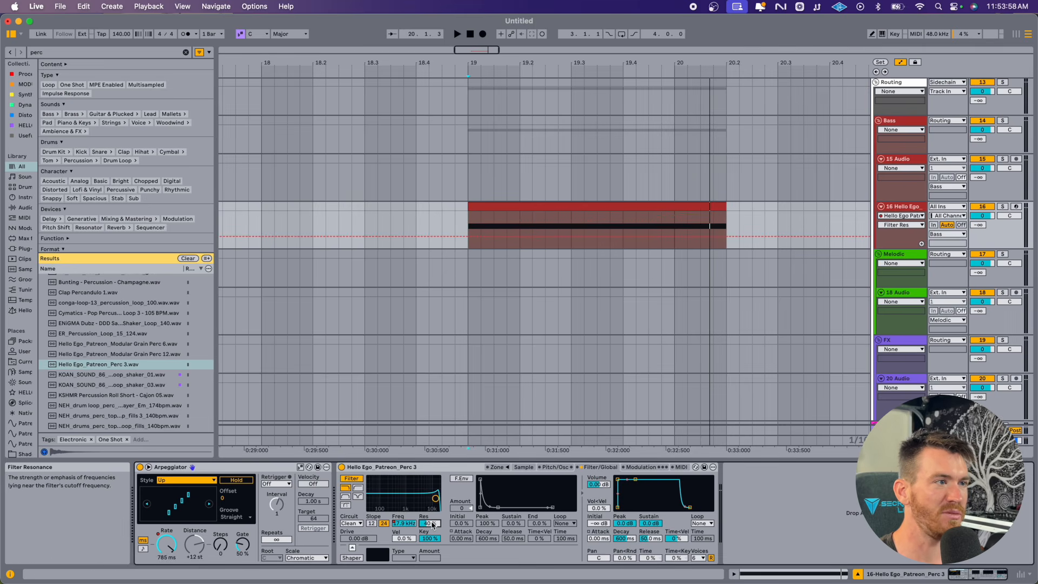
{"action": "key", "text": "space"}
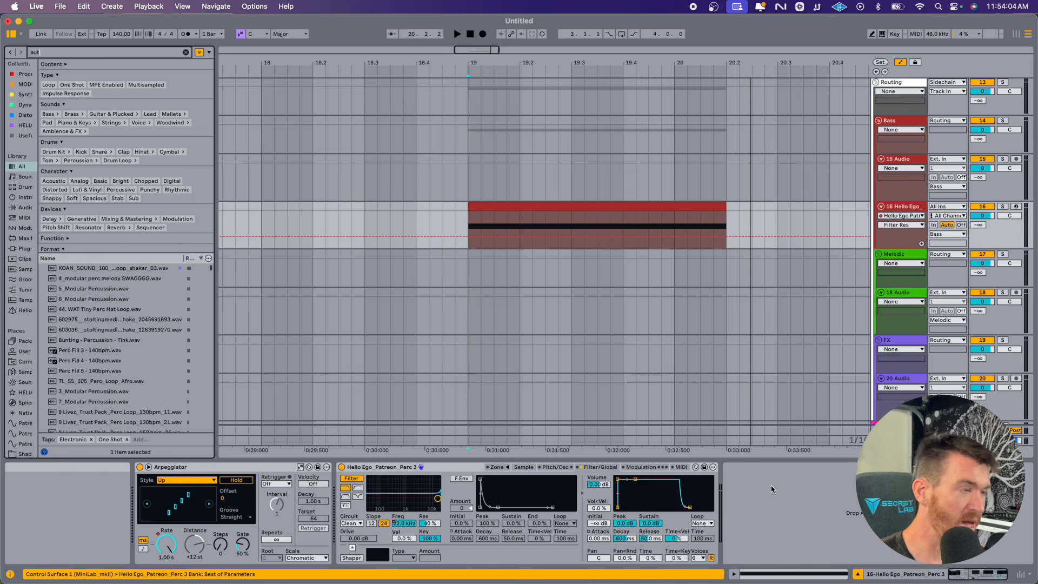
Step: Add Auto Pan after the Sampler and select its Rate and Amount controls during playback
{"action": "type", "text": "o"}
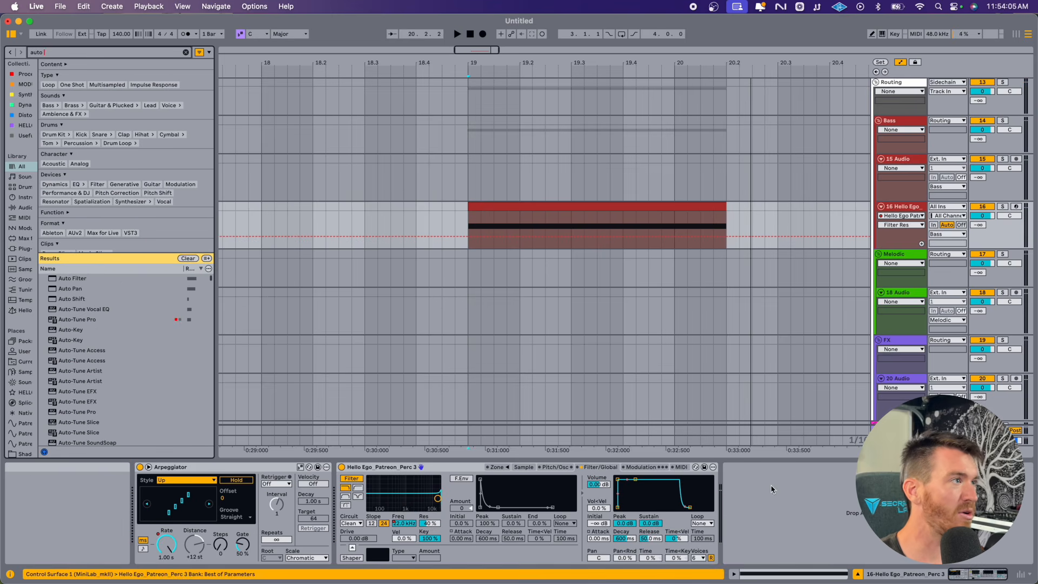
{"action": "double_click", "coordinate": [73, 289]}
{"action": "key", "text": "space"}
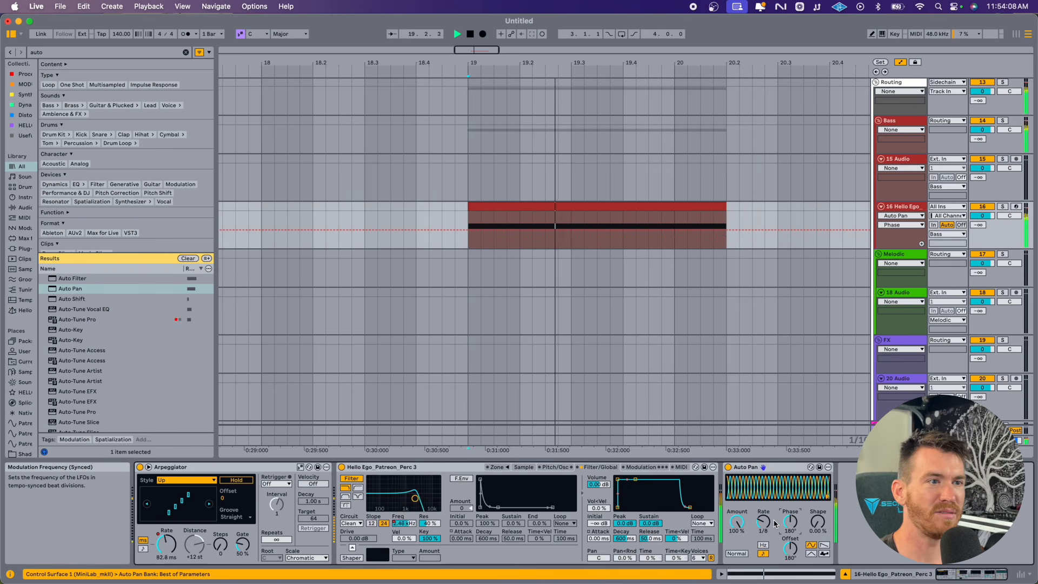
{"action": "left_click", "coordinate": [764, 523]}
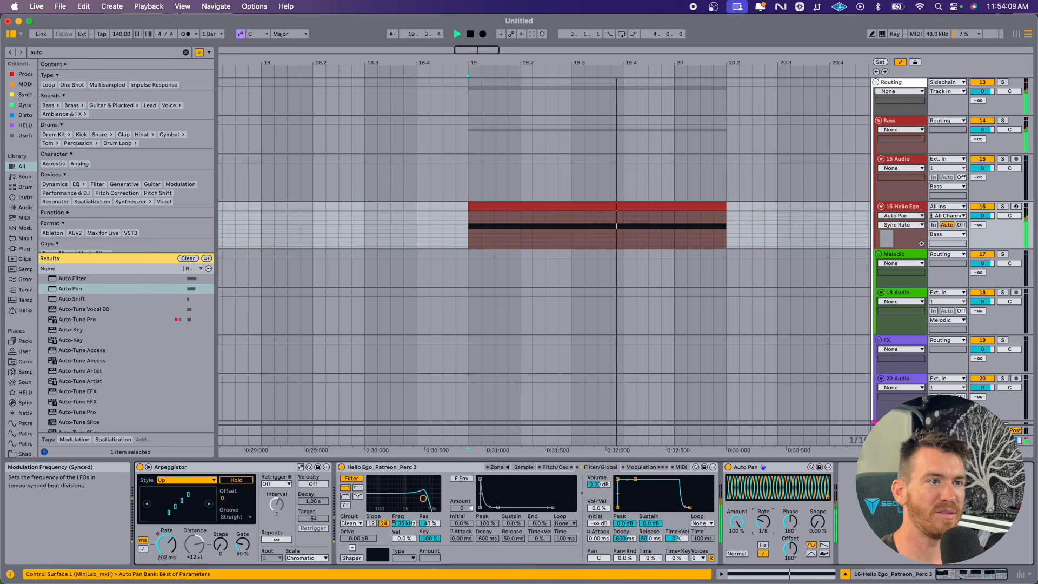
{"action": "left_click", "coordinate": [737, 523]}
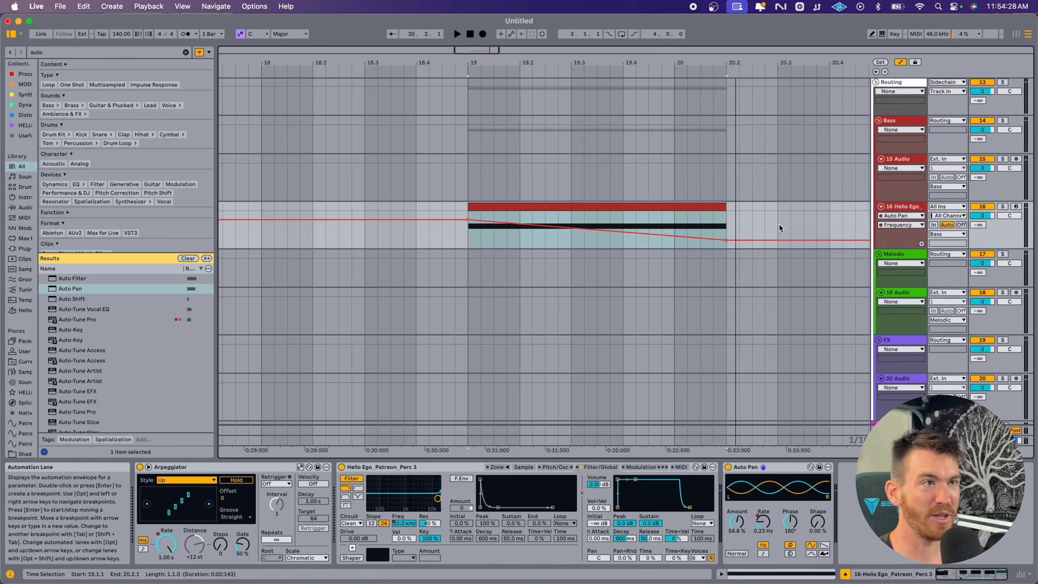
Step: Select the time range spanning the whole clip in the Auto Pan Frequency automation lane
{"action": "left_click_drag", "start_coordinate": [779, 227], "coordinate": [353, 227]}
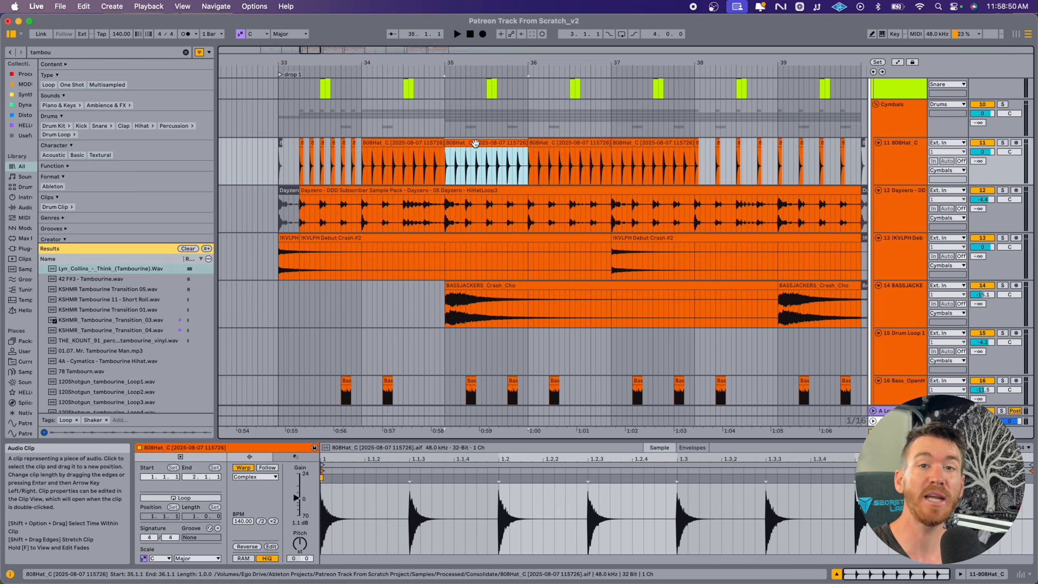
Step: Solo the Lyn_Collins_-_Think_(Tambourine) track and audition its first clip
{"action": "scroll", "coordinate": [476, 144], "scroll_direction": "down", "scroll_amount": 10}
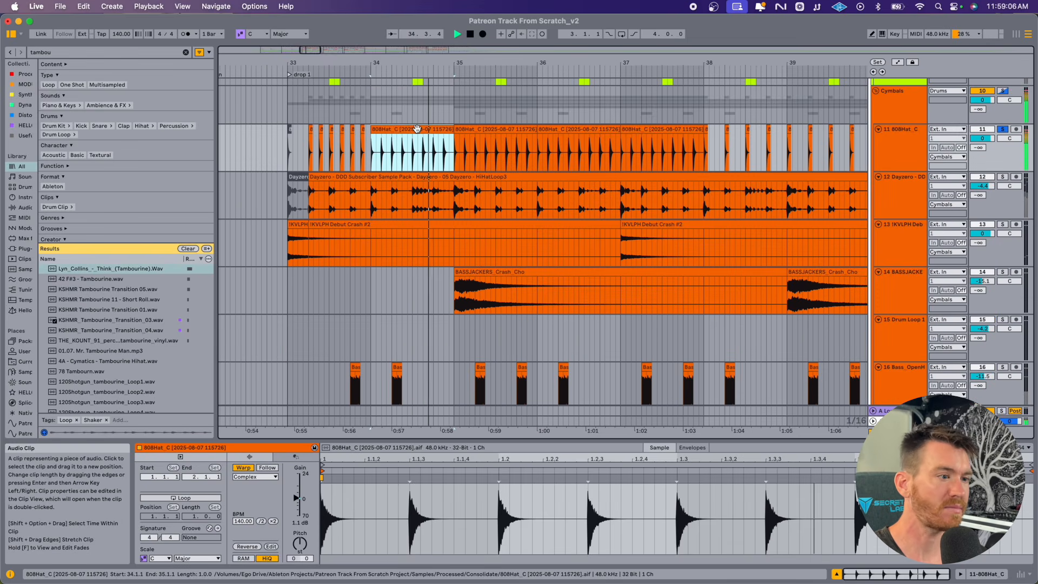
{"action": "scroll", "coordinate": [419, 132], "scroll_direction": "down", "scroll_amount": 10}
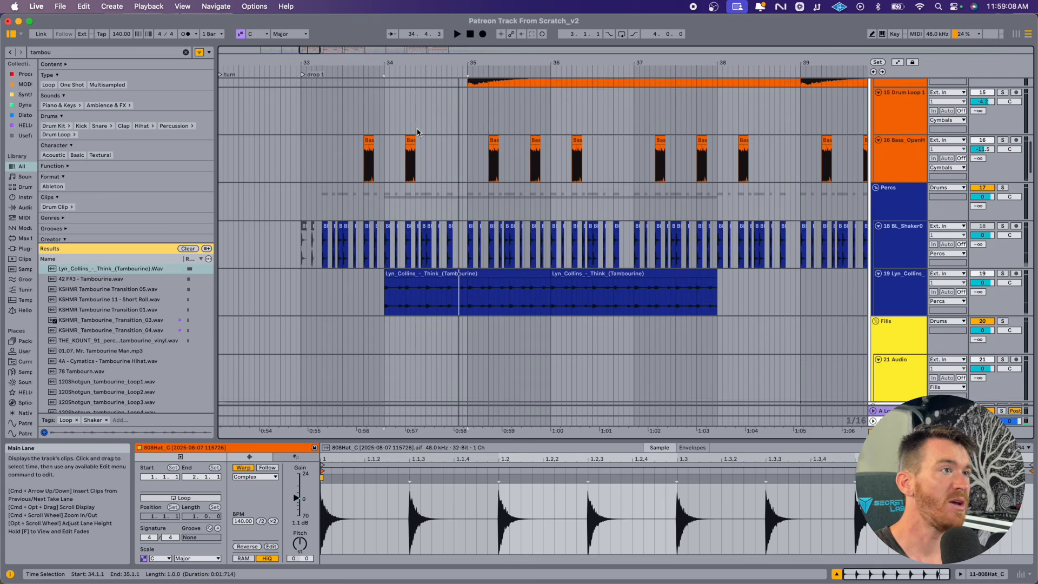
{"action": "left_click", "coordinate": [430, 269]}
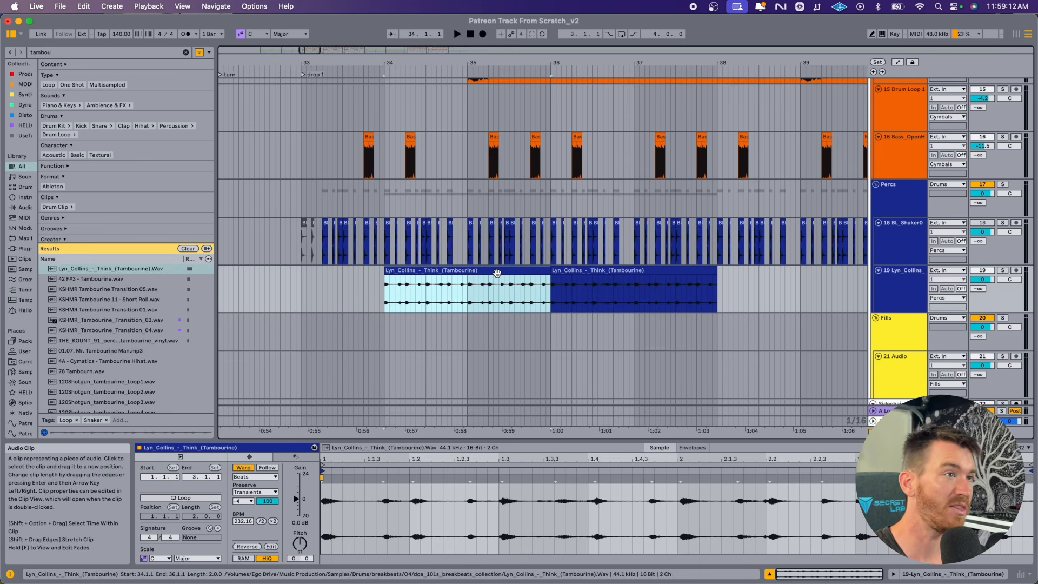
{"action": "key", "text": "s"}
{"action": "key", "text": "space"}
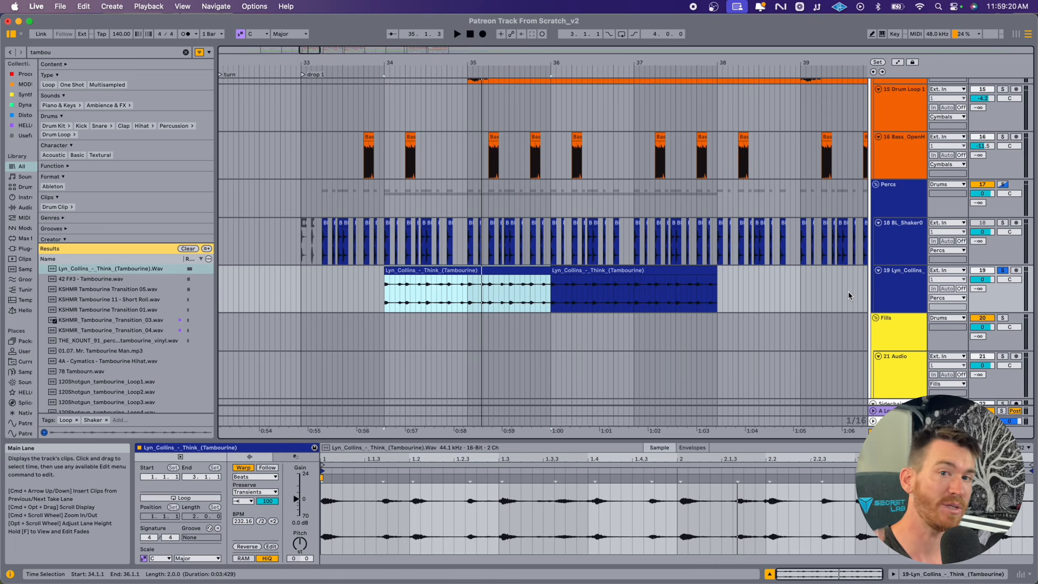
Step: Extract the groove from the first Lyn_Collins_-_Think_(Tambourine) clip into the groove pool
{"action": "right_click", "coordinate": [457, 271]}
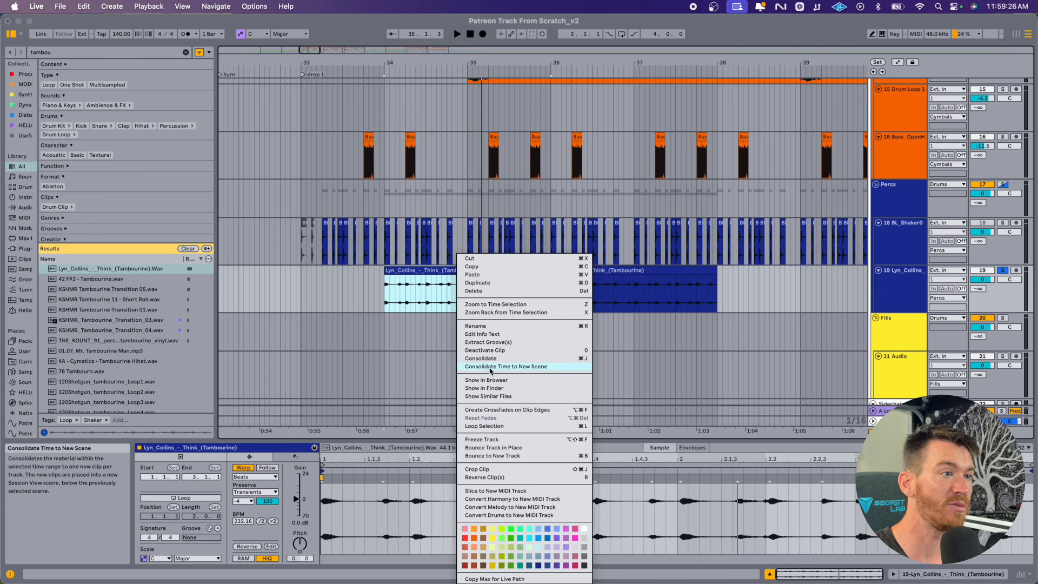
{"action": "left_click", "coordinate": [485, 342]}
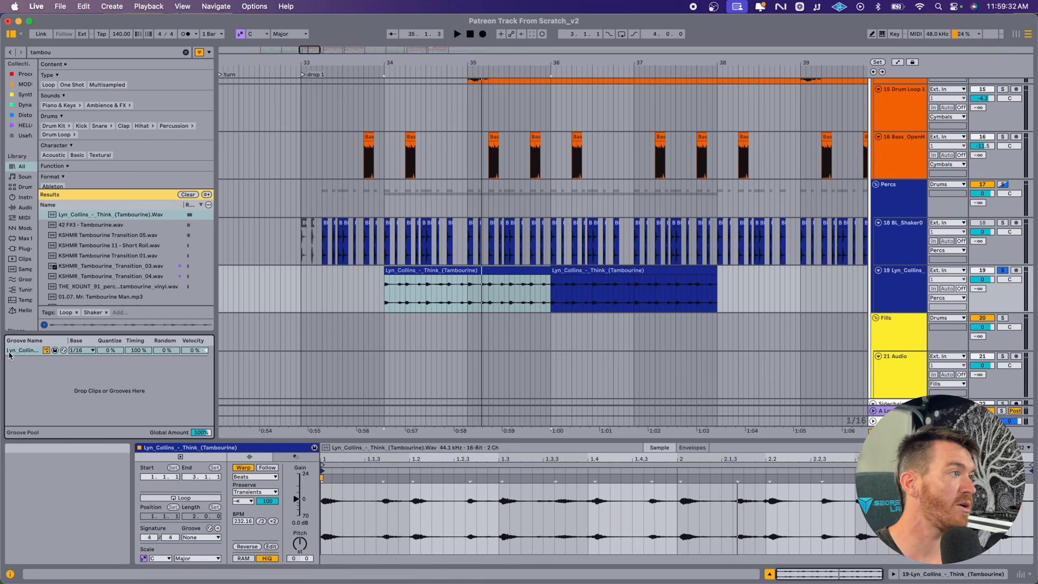
{"action": "scroll", "coordinate": [418, 218], "scroll_direction": "up", "scroll_amount": 10}
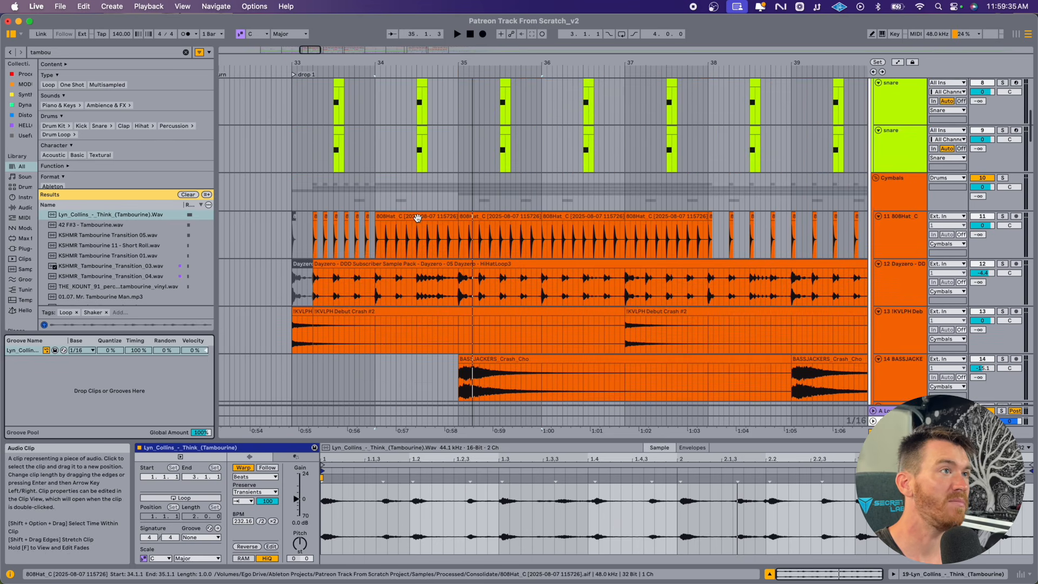
Step: Apply the Lyn Collins - Think (Tambourine) groove to the one-bar 808Hat_C clip starting at bar 34
{"action": "left_click", "coordinate": [418, 217]}
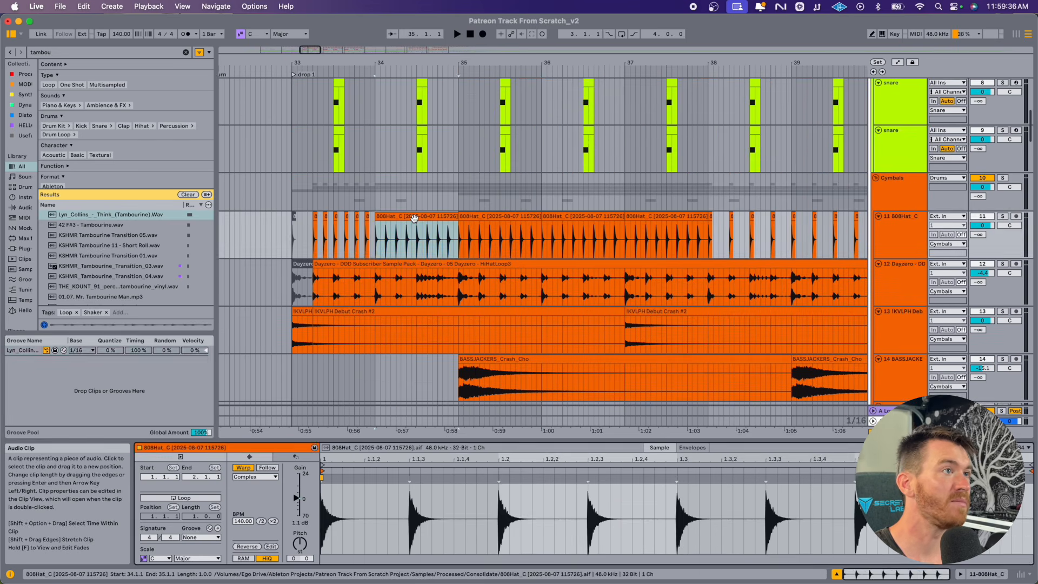
{"action": "left_click", "coordinate": [191, 539]}
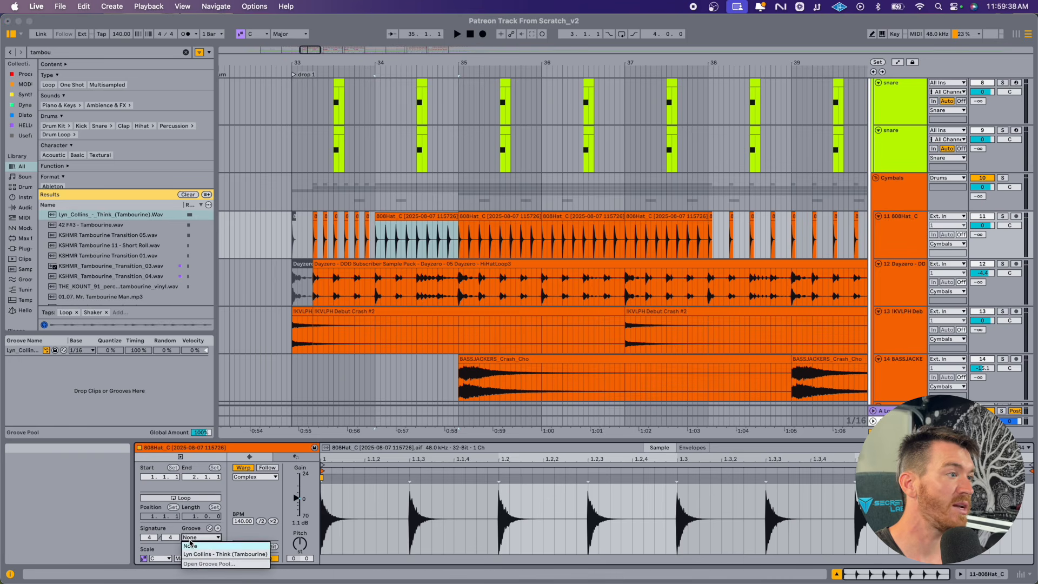
{"action": "left_click", "coordinate": [213, 554]}
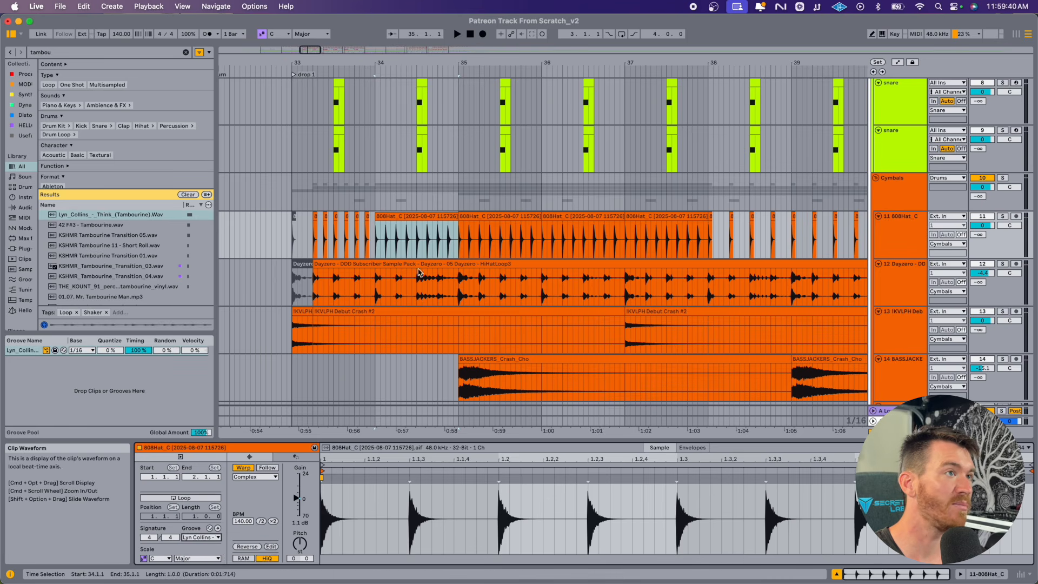
Step: Set the extracted groove's base to 1/8 and audition the soloed 808Hat_C track
{"action": "key", "text": "space"}
{"action": "left_click", "coordinate": [87, 350]}
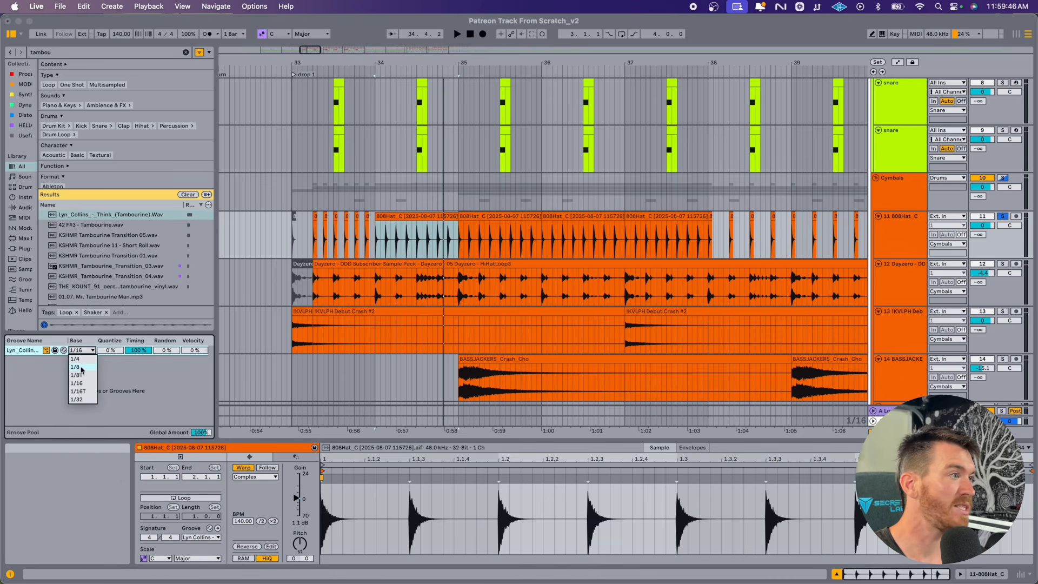
{"action": "left_click", "coordinate": [76, 367]}
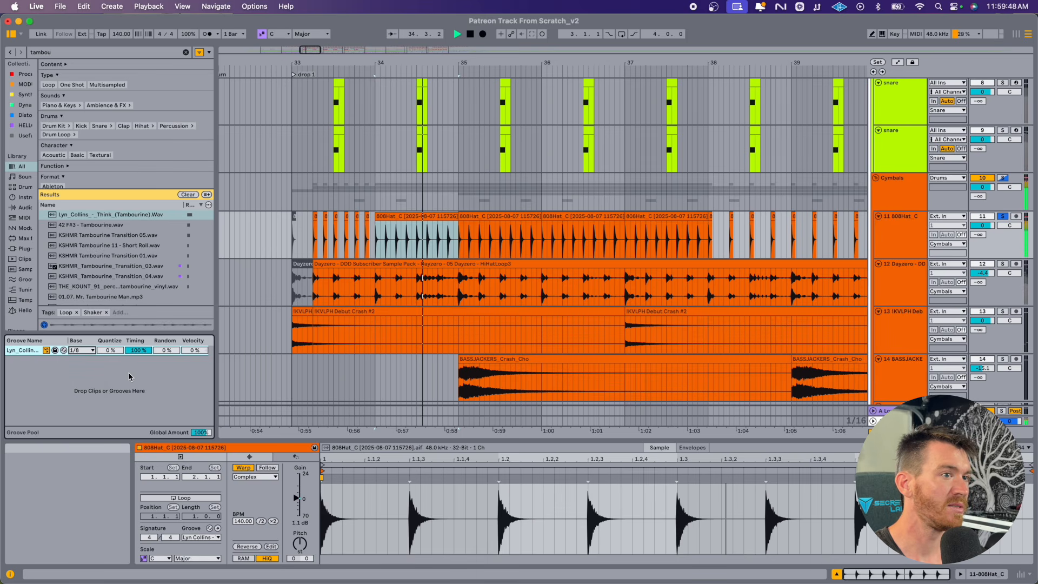
{"action": "key", "text": "space"}
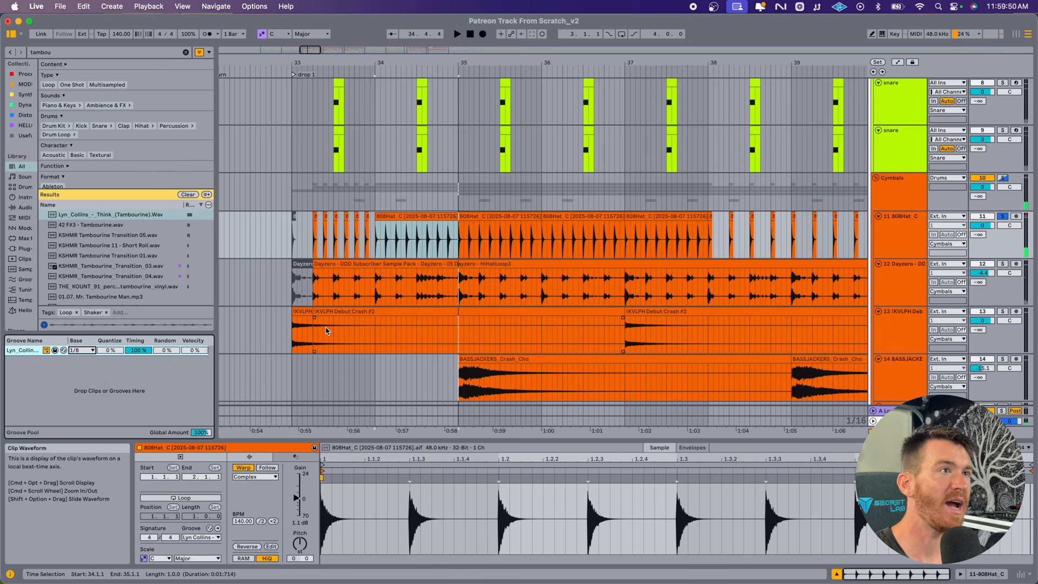
{"action": "scroll", "coordinate": [620, 347], "scroll_direction": "down", "scroll_amount": 8}
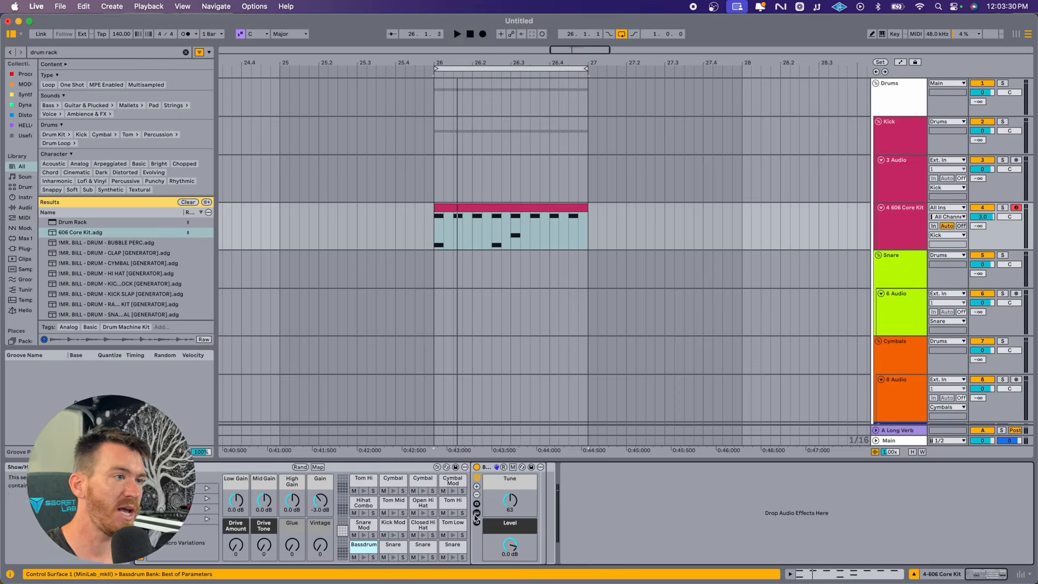
Step: Show the Simpler behind the 606 Core Kit's Bassdrum pad and audition the drum clip at bar 26
{"action": "left_click", "coordinate": [476, 513]}
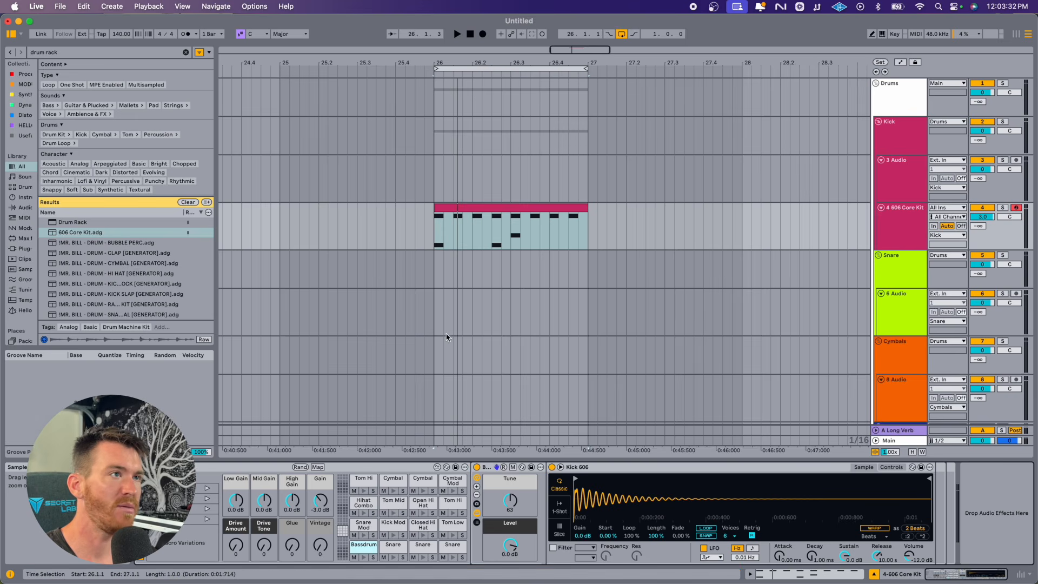
{"action": "left_click", "coordinate": [469, 210]}
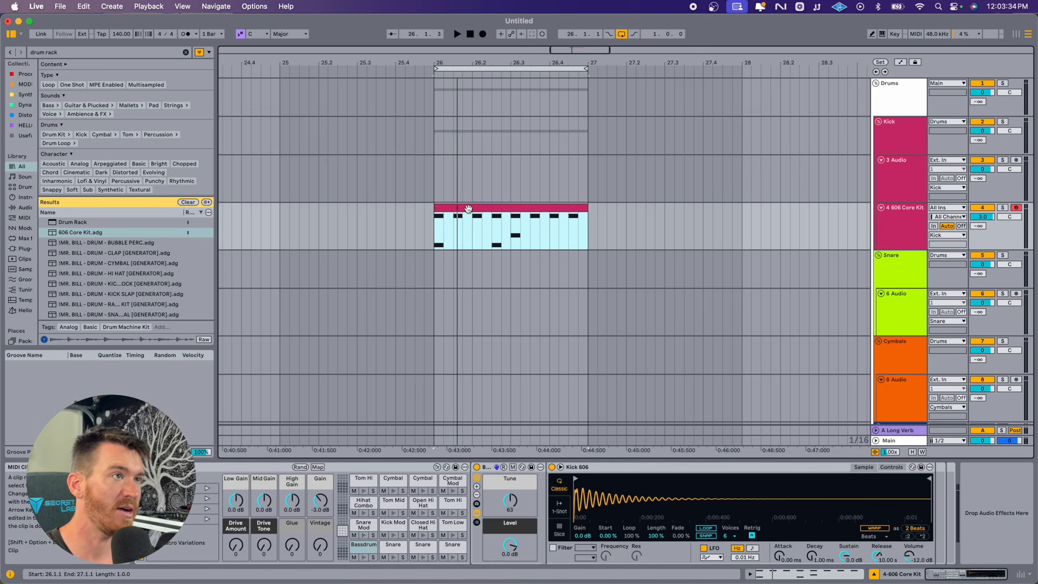
{"action": "key", "text": "space"}
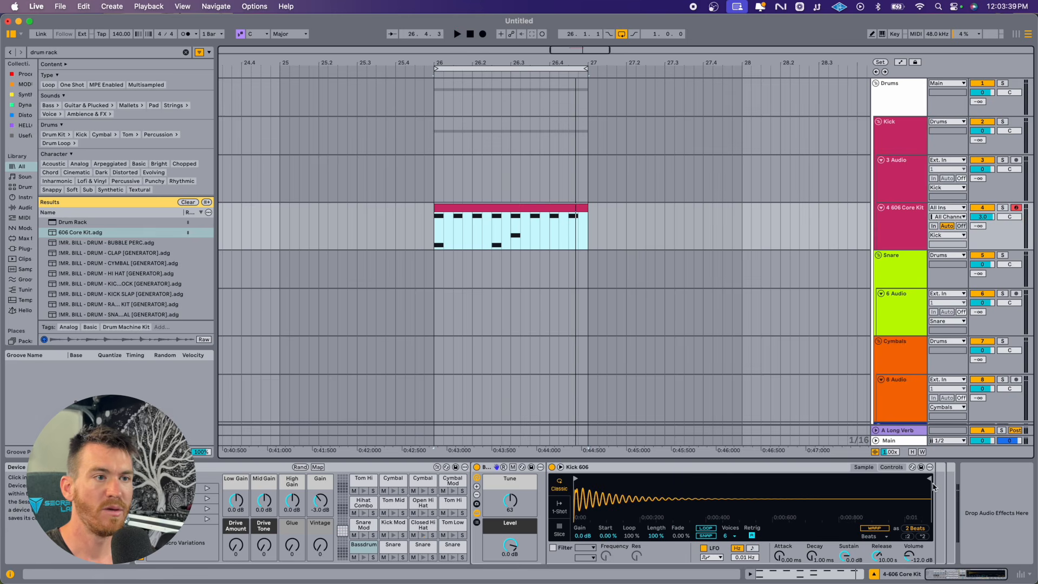
Step: Copy the Kick 606 Simpler's +7 st transpose to its sibling pads, check the Snare and Closed Hi Hat, and audition the clip
{"action": "left_click", "coordinate": [892, 467]}
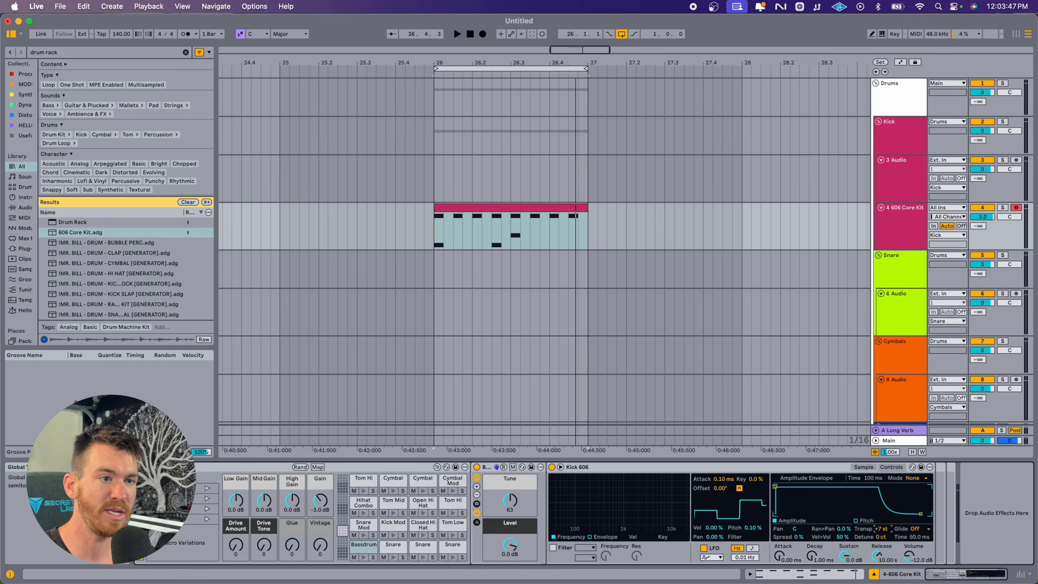
{"action": "right_click", "coordinate": [884, 532]}
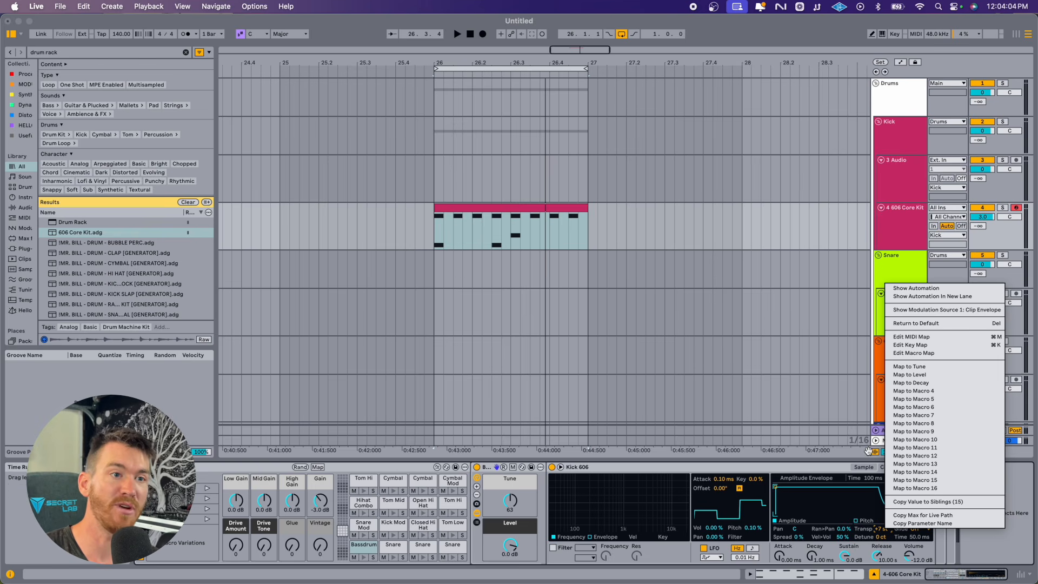
{"action": "left_click", "coordinate": [394, 545]}
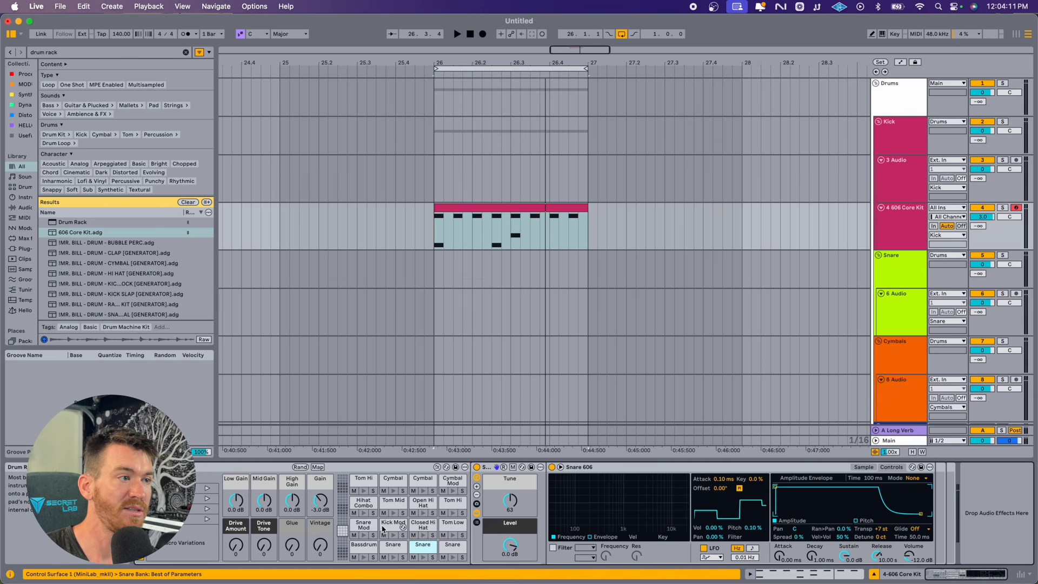
{"action": "left_click", "coordinate": [422, 526]}
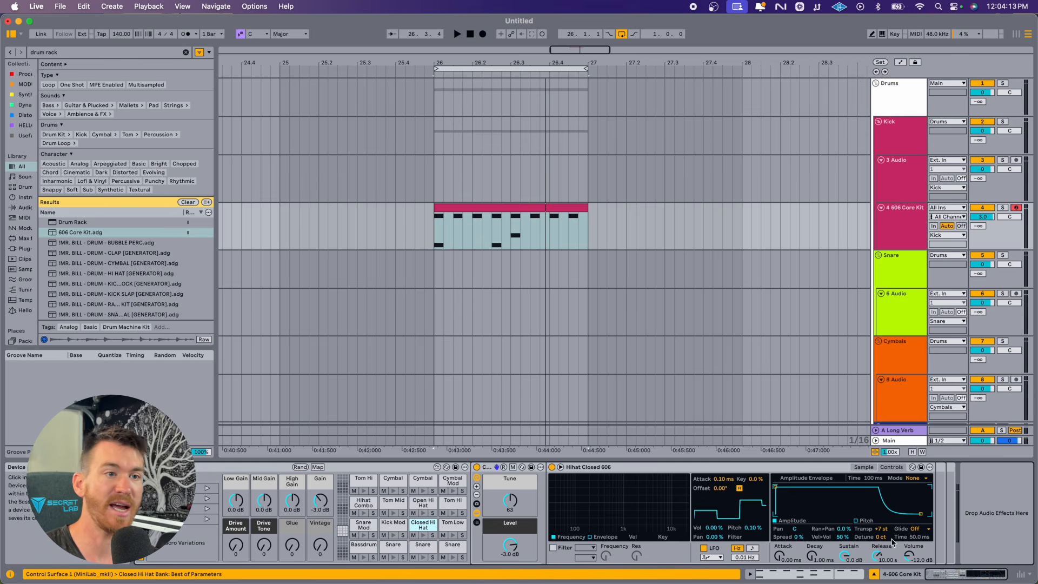
{"action": "key", "text": "space"}
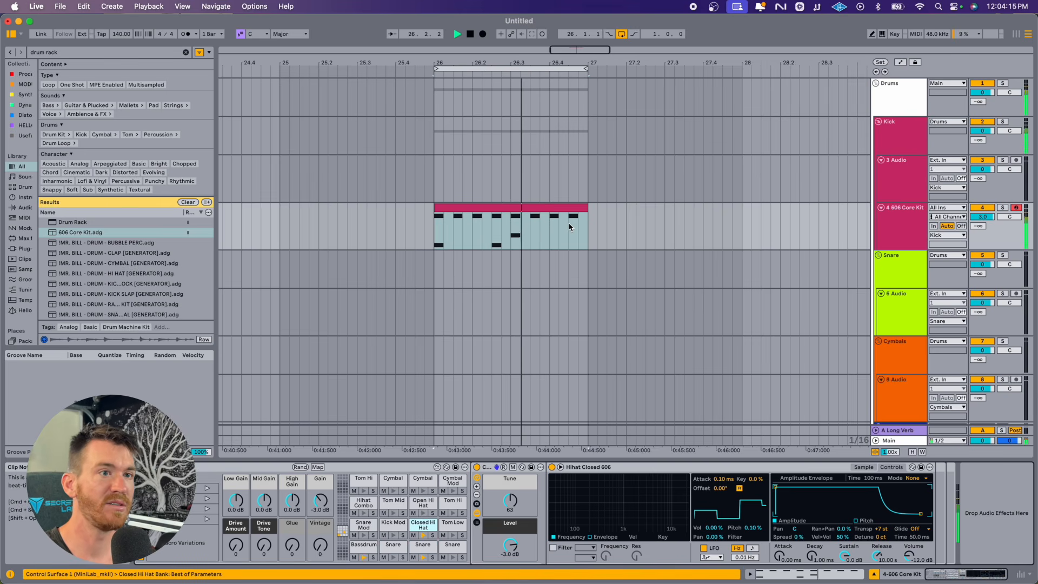
{"action": "key", "text": "space"}
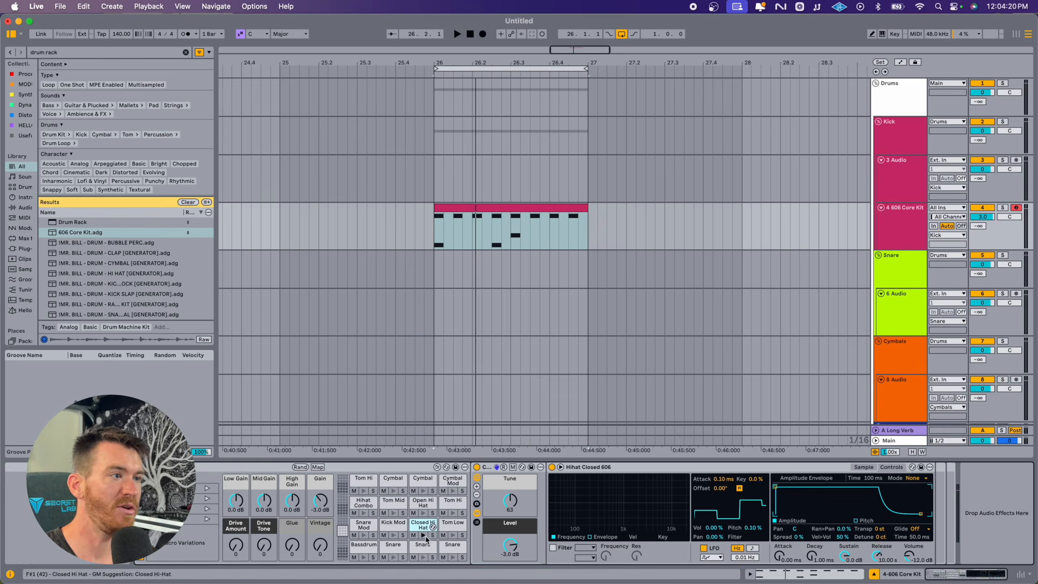
Step: Turn on the filter in the Bassdrum pad's Simpler and set its LFO waveform to sine
{"action": "left_click", "coordinate": [364, 547]}
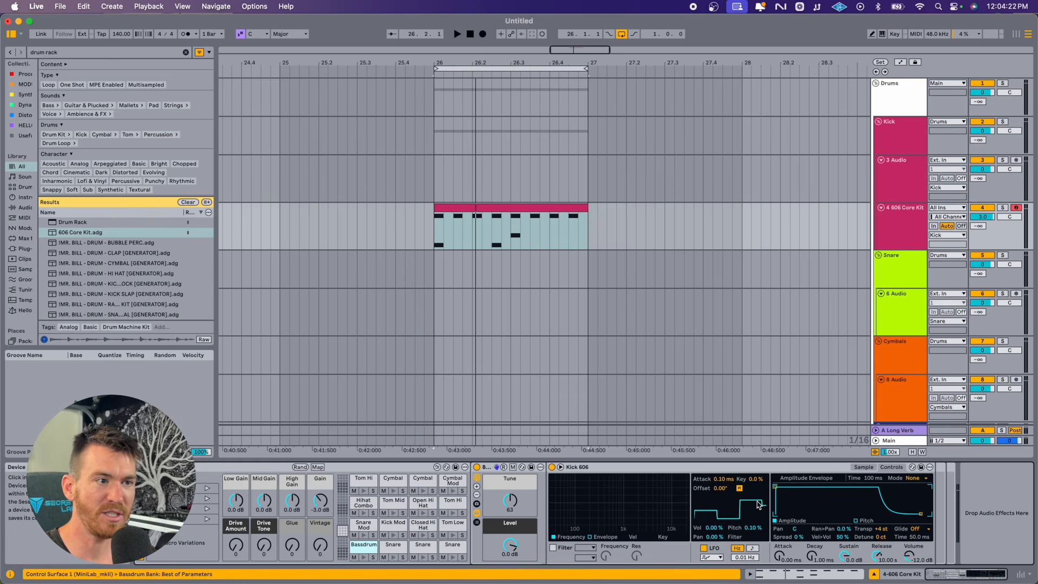
{"action": "left_click", "coordinate": [553, 548]}
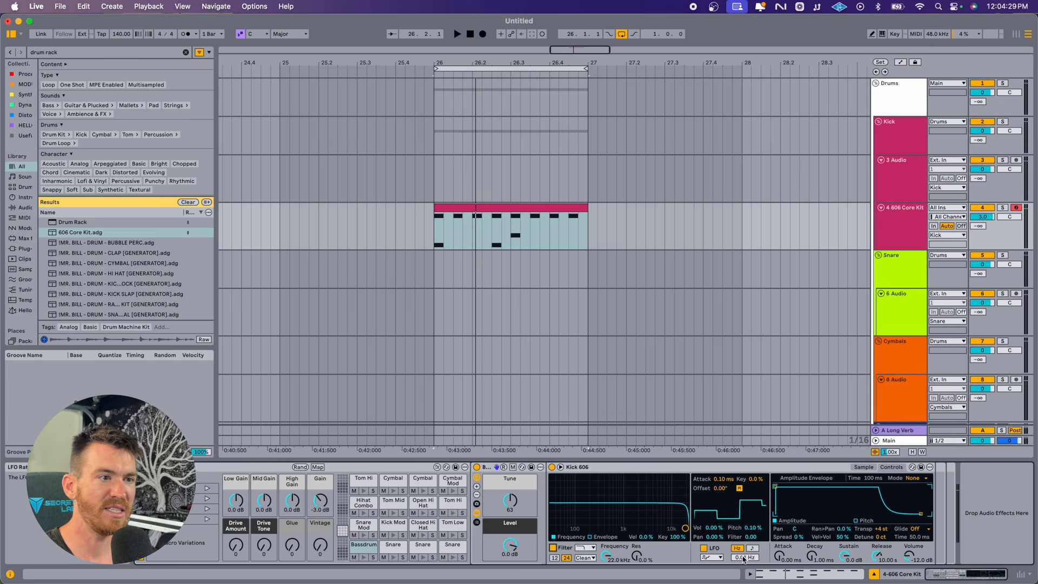
{"action": "left_click", "coordinate": [712, 558]}
{"action": "left_click", "coordinate": [711, 514]}
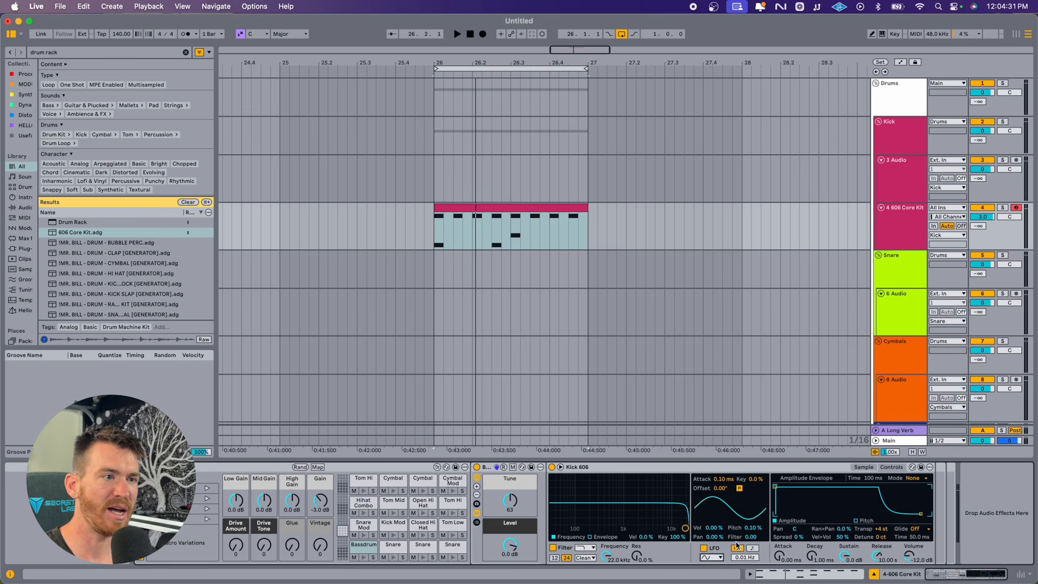
Step: Copy the Bassdrum Simpler's LFO waveform and its enabled filter state to the sibling pads
{"action": "right_click", "coordinate": [706, 561]}
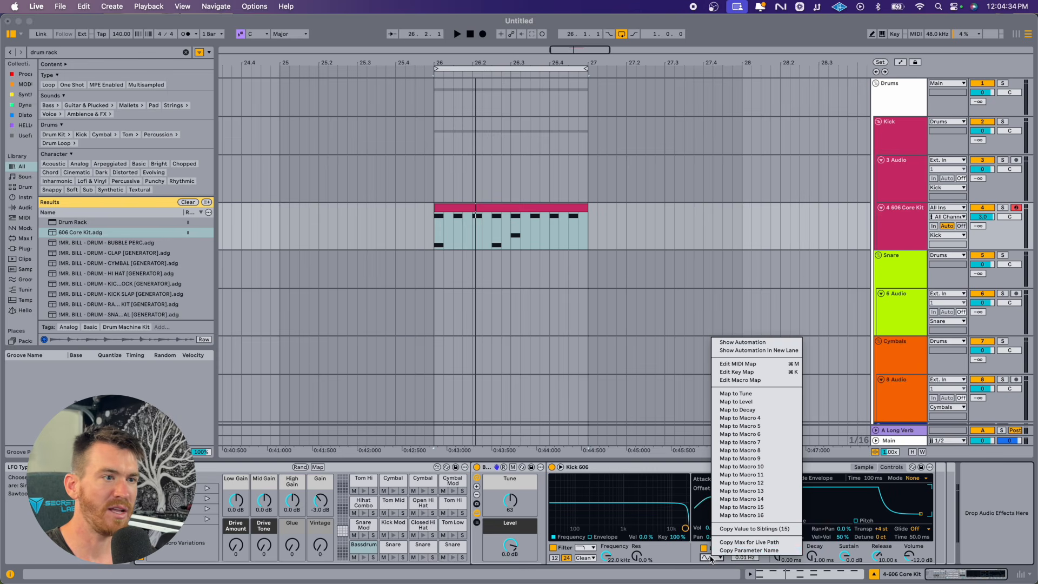
{"action": "left_click", "coordinate": [740, 529]}
{"action": "right_click", "coordinate": [553, 548]}
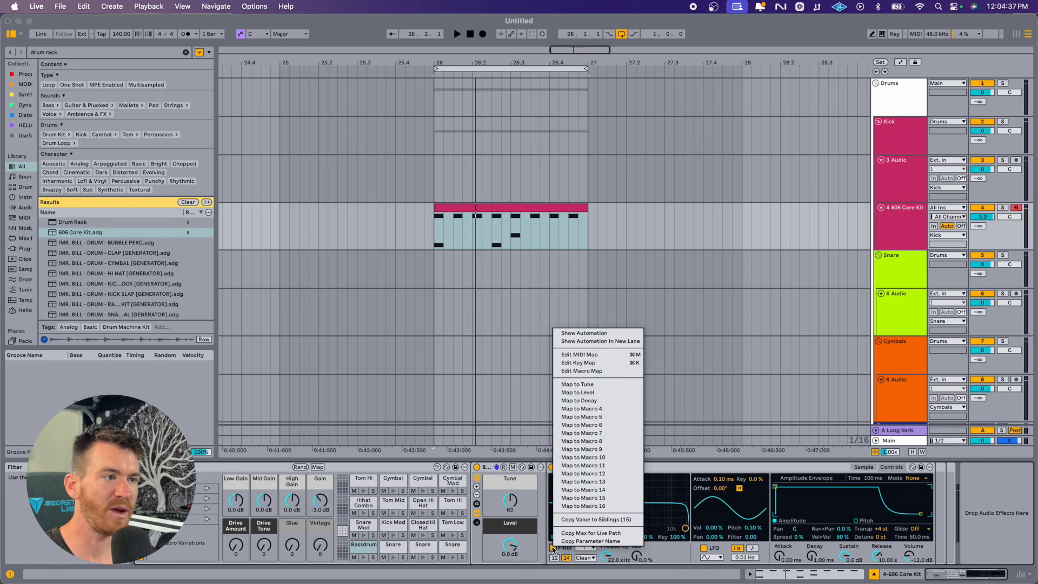
{"action": "left_click", "coordinate": [553, 550]}
{"action": "left_click", "coordinate": [554, 550]}
{"action": "left_click", "coordinate": [553, 550]}
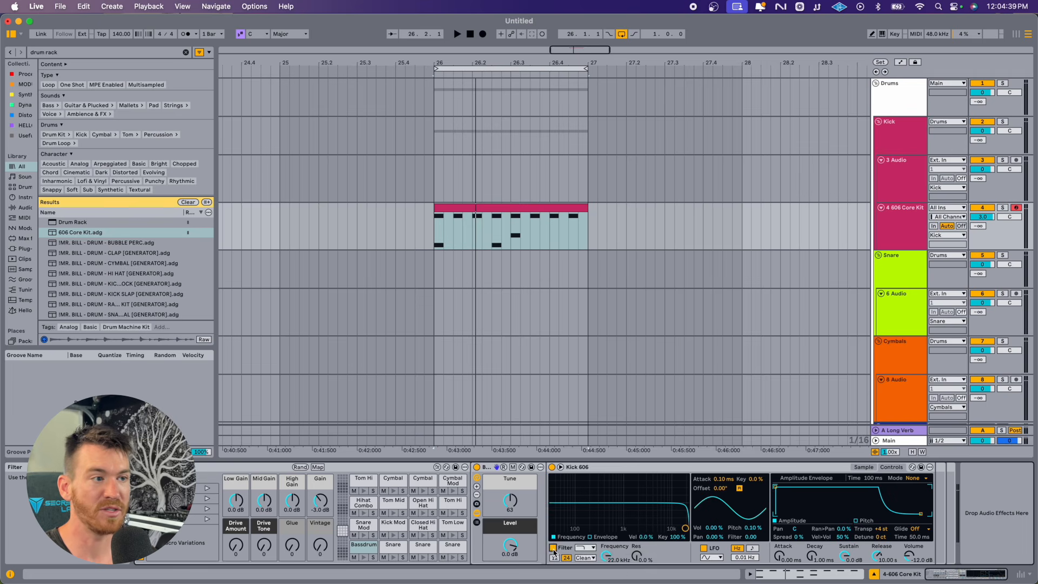
{"action": "right_click", "coordinate": [553, 549]}
{"action": "left_click", "coordinate": [591, 525]}
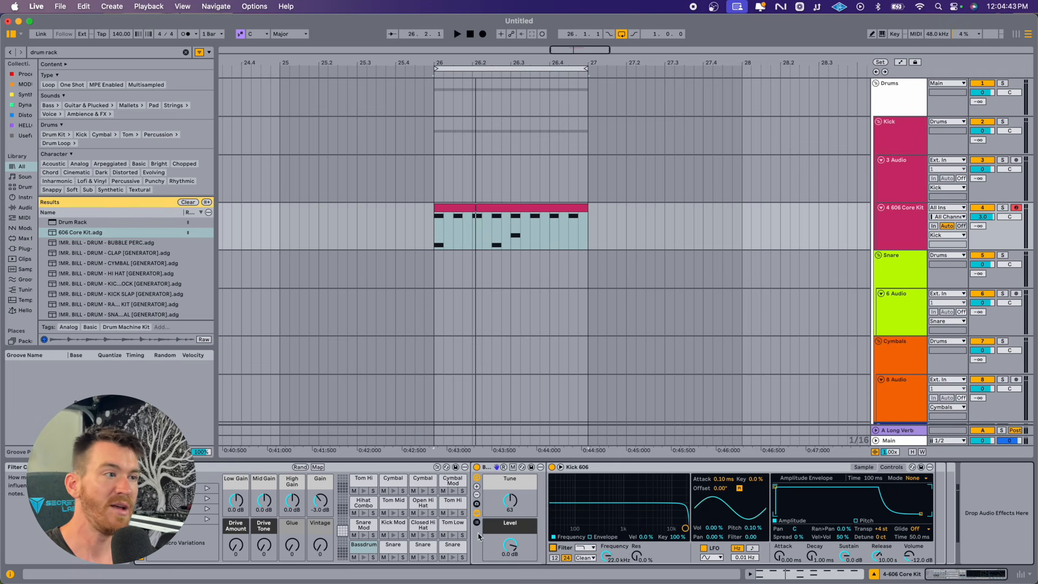
Step: Check the filter and LFO settings on the Snare, Kick Mod, Bassdrum and Closed Hi Hat pads
{"action": "left_click", "coordinate": [392, 546]}
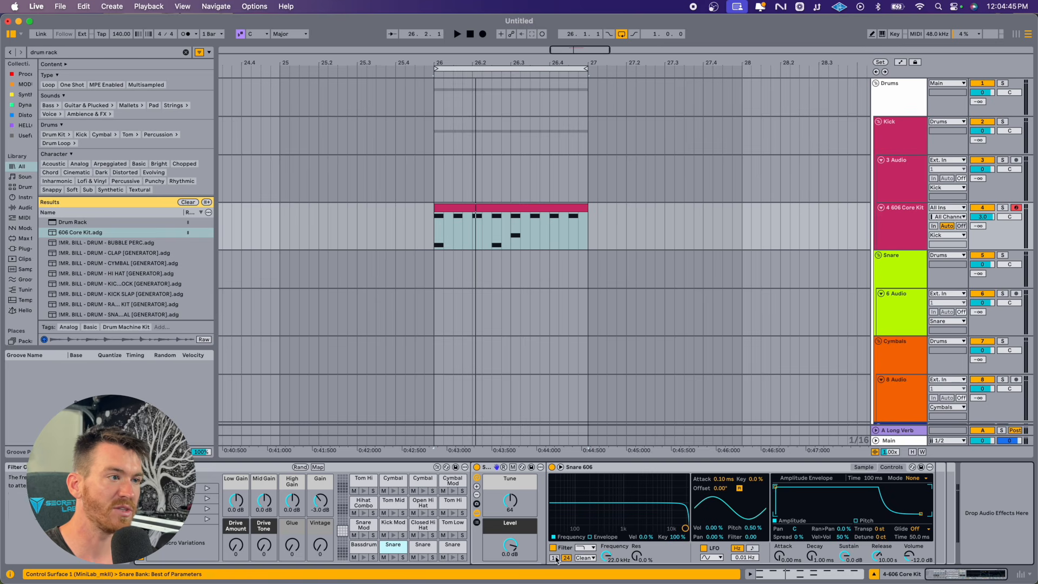
{"action": "left_click", "coordinate": [420, 547]}
{"action": "left_click", "coordinate": [396, 525]}
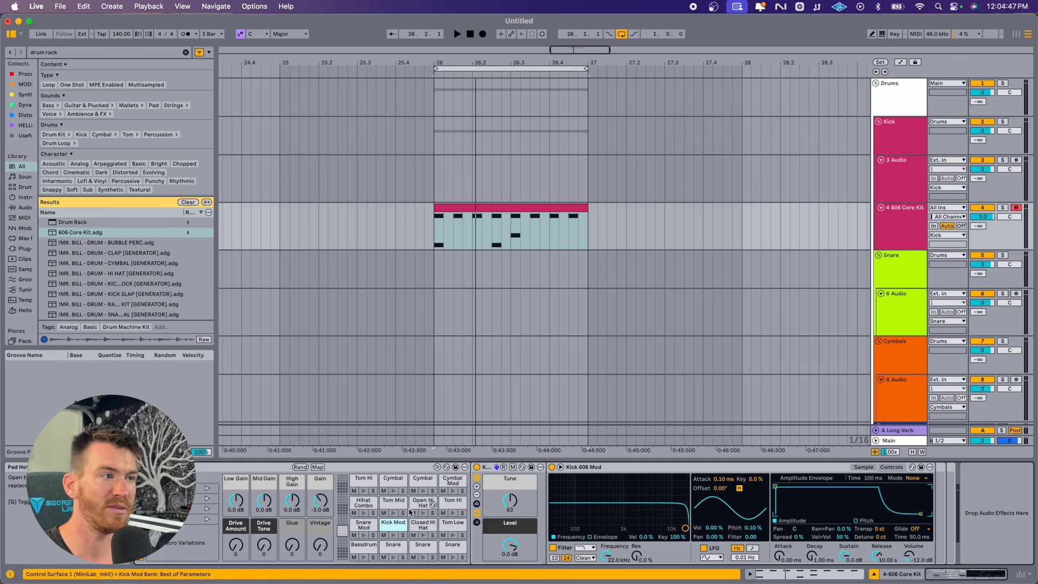
{"action": "left_click", "coordinate": [364, 545]}
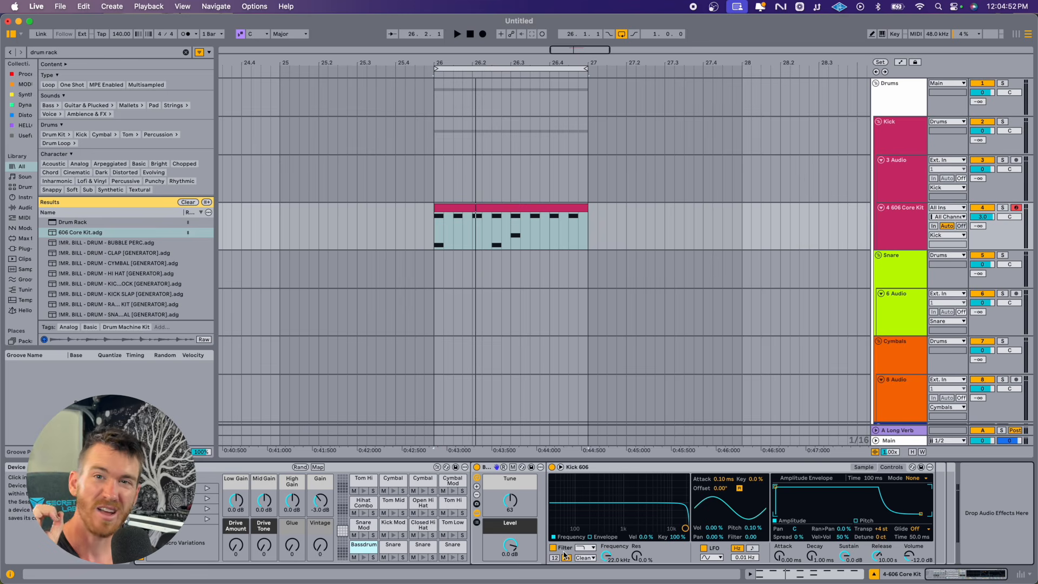
{"action": "left_click", "coordinate": [423, 547]}
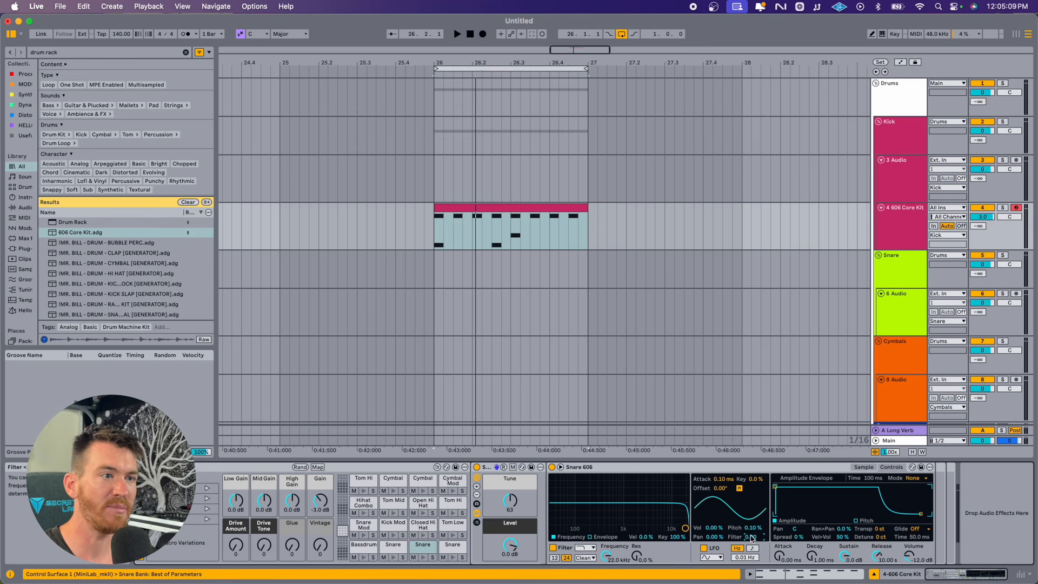
{"action": "left_click", "coordinate": [389, 527]}
{"action": "left_click", "coordinate": [432, 527]}
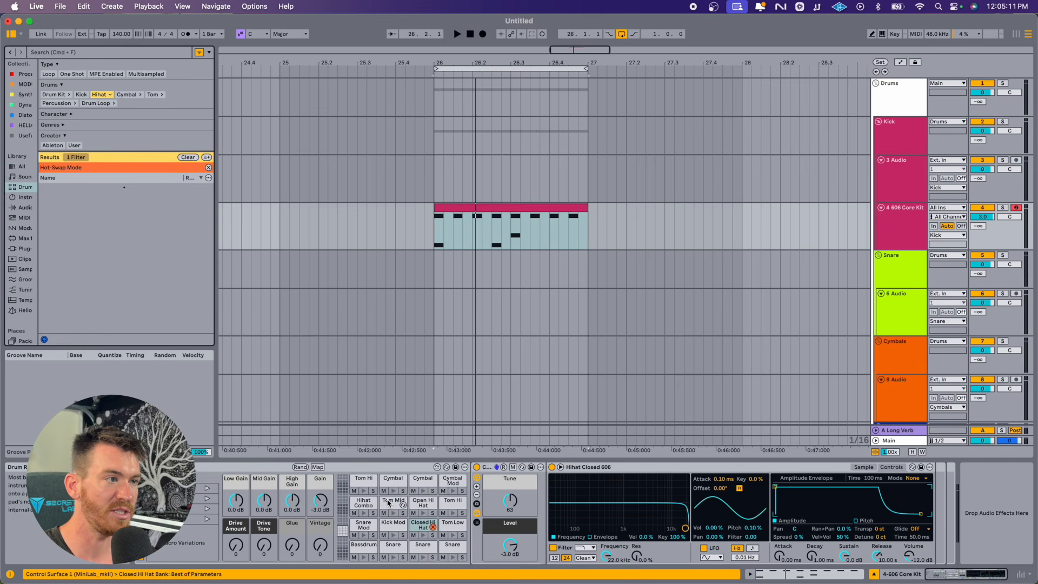
{"action": "left_click", "coordinate": [433, 528]}
Step: Set the LFO filter amount to 9.94 on the Tom Mid pad and copy it to the sibling pads
{"action": "left_click", "coordinate": [393, 509]}
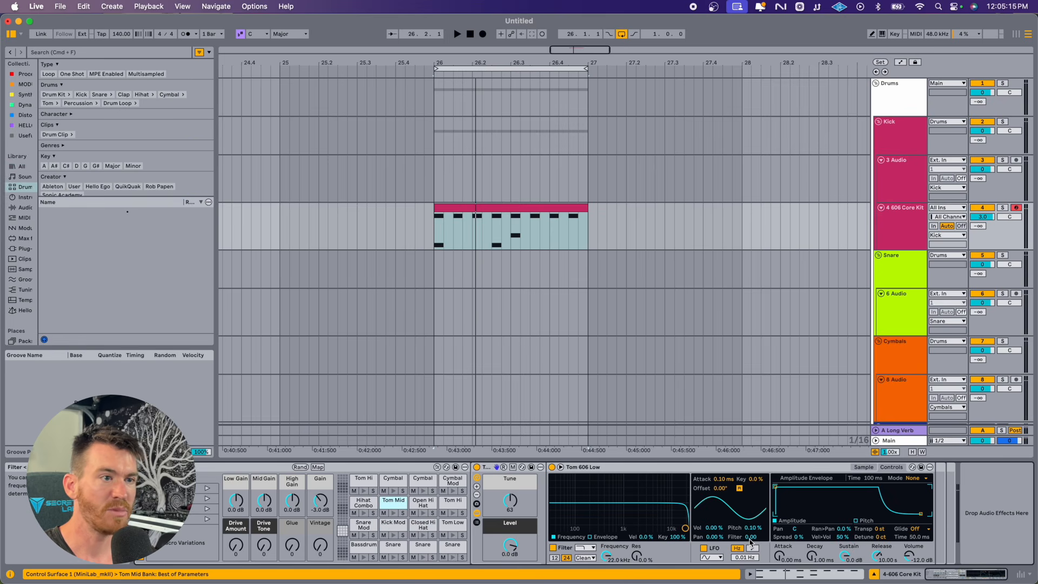
{"action": "left_click_drag", "start_coordinate": [756, 537], "coordinate": [756, 519]}
{"action": "right_click", "coordinate": [756, 536]}
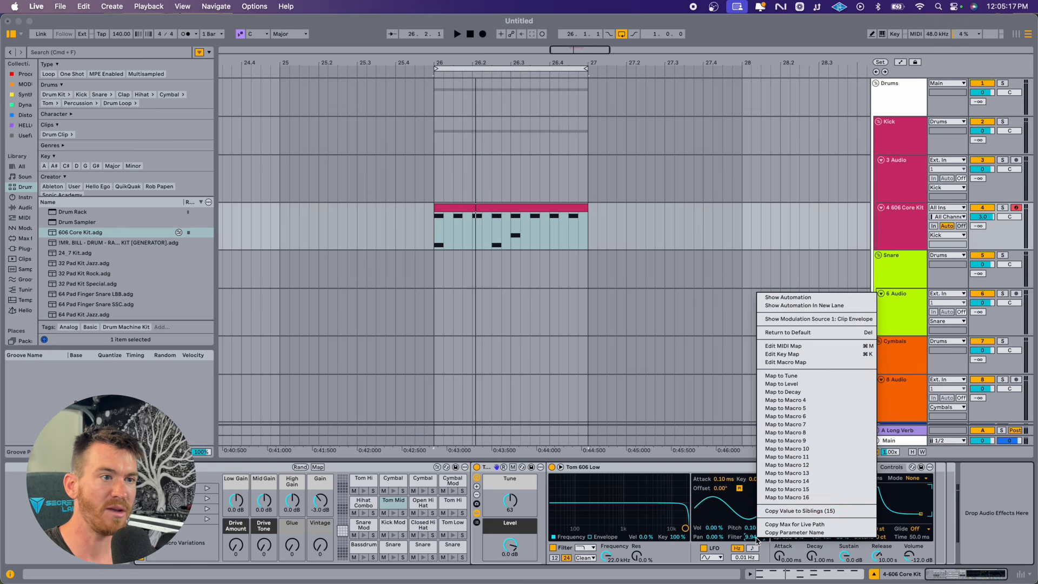
{"action": "left_click", "coordinate": [789, 509]}
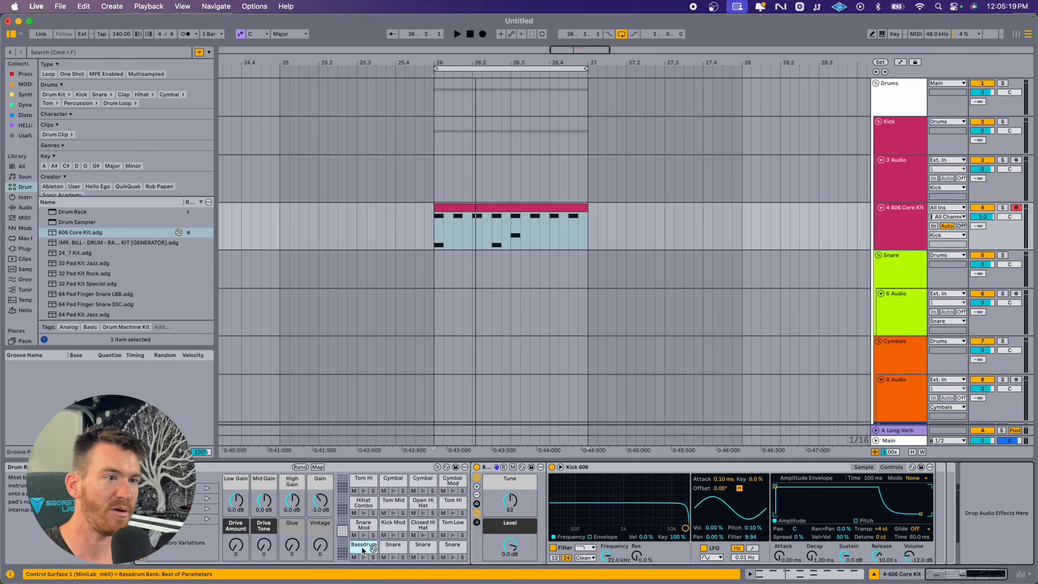
Step: On the middle Snare pad, lower the filter frequency to about 90 Hz with 49% resonance and set the LFO rate to 9.73 Hz
{"action": "left_click", "coordinate": [393, 546]}
{"action": "left_click", "coordinate": [433, 549]}
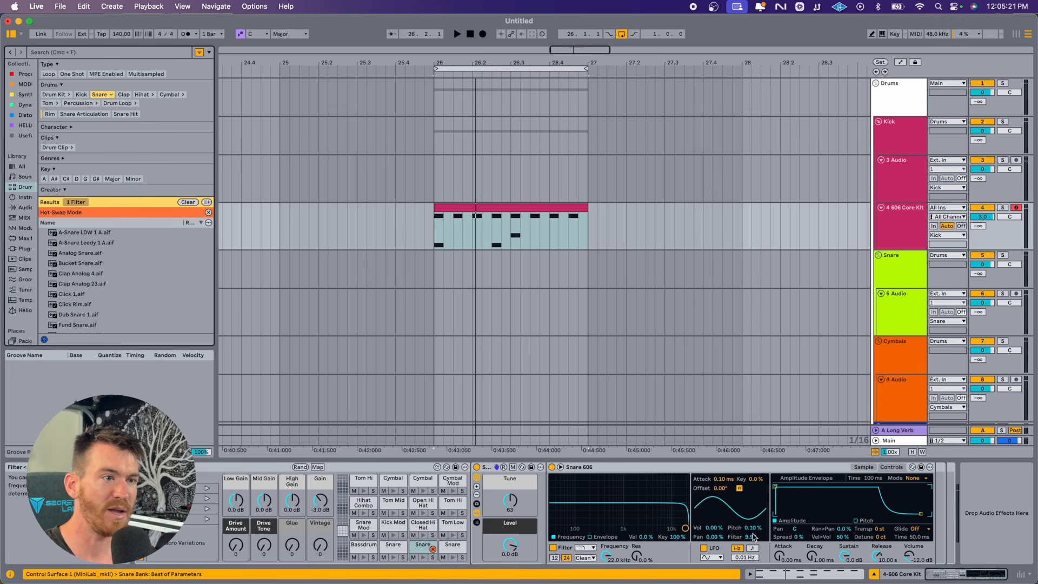
{"action": "left_click", "coordinate": [432, 549]}
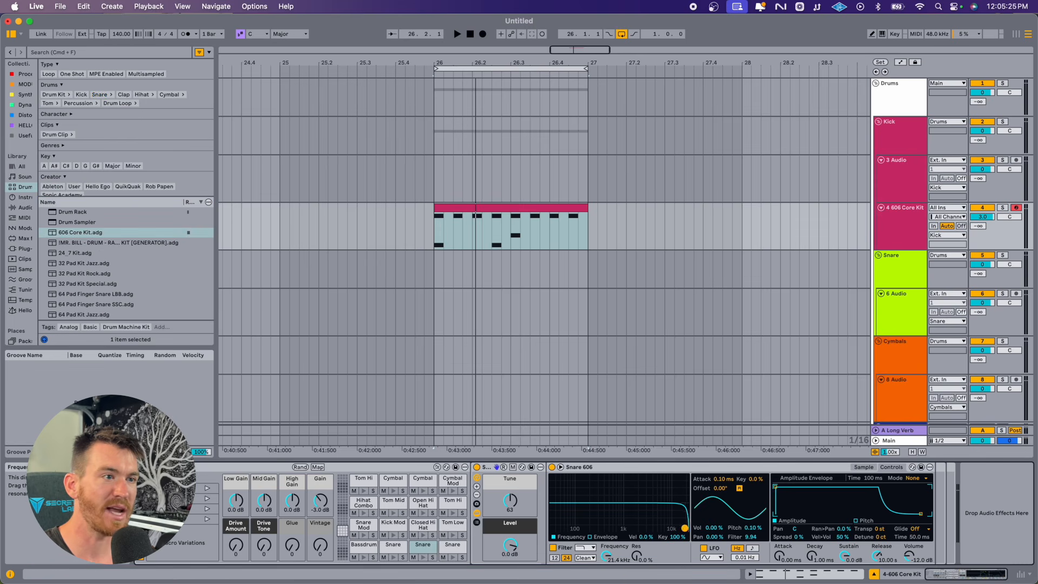
{"action": "left_click_drag", "start_coordinate": [685, 528], "coordinate": [575, 511]}
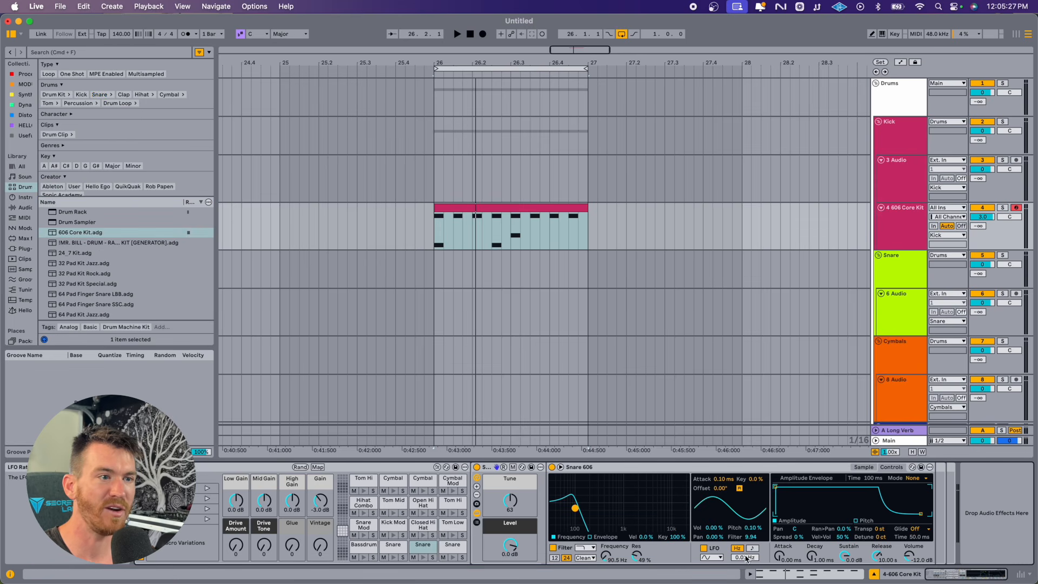
{"action": "left_click_drag", "start_coordinate": [745, 557], "coordinate": [744, 533]}
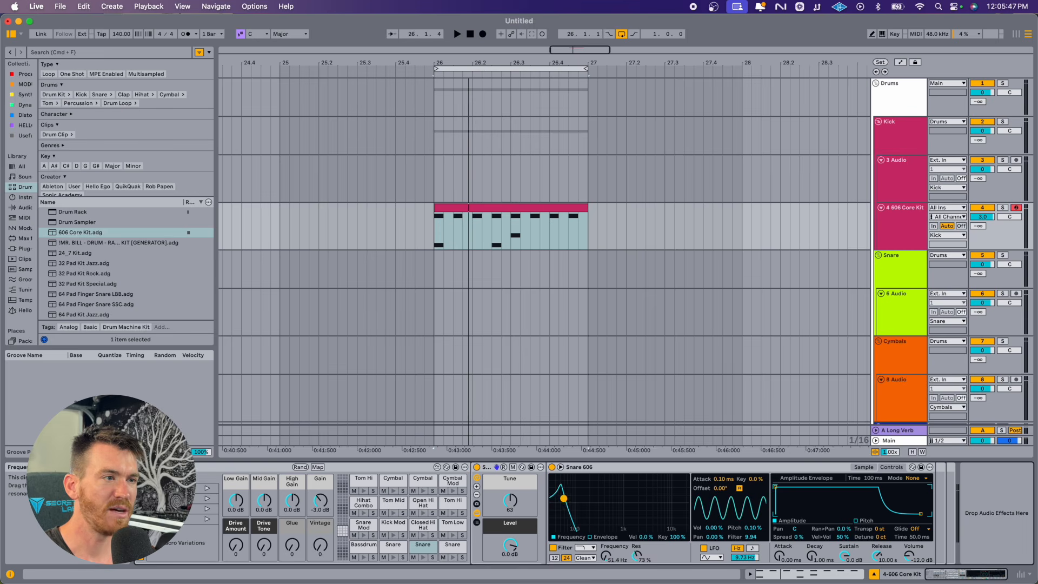
Step: Set the Snare pad's filter to 85.7 Hz with 70% resonance and copy both values to the sibling pads
{"action": "left_click_drag", "start_coordinate": [564, 499], "coordinate": [575, 499]}
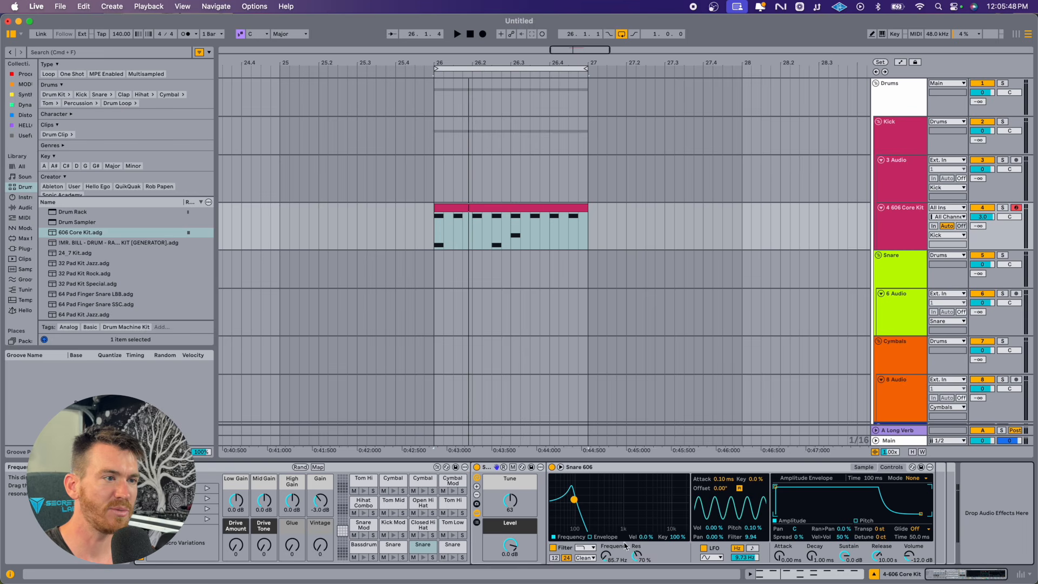
{"action": "right_click", "coordinate": [609, 557]}
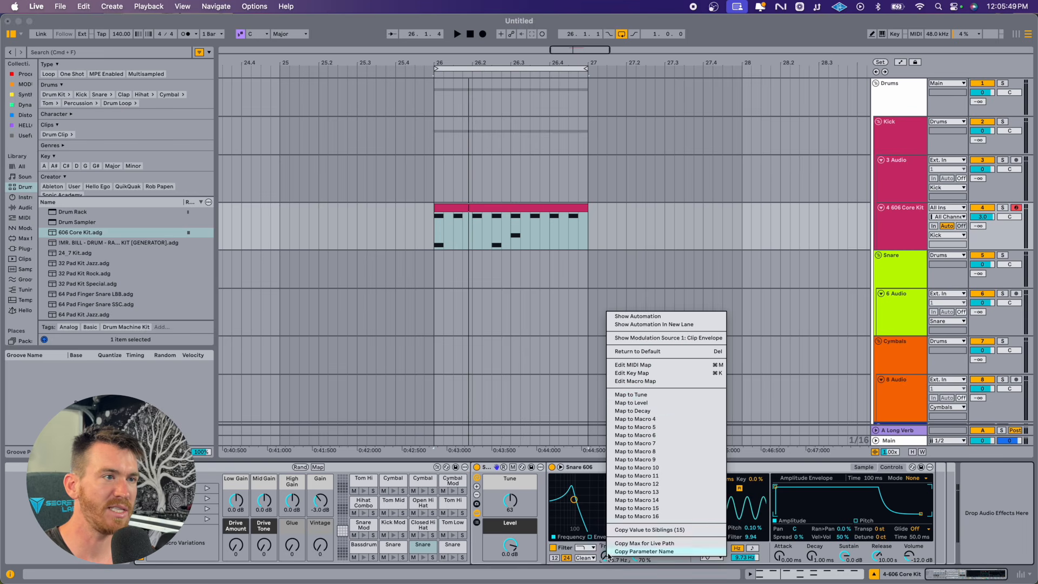
{"action": "left_click", "coordinate": [646, 530]}
{"action": "right_click", "coordinate": [631, 556]}
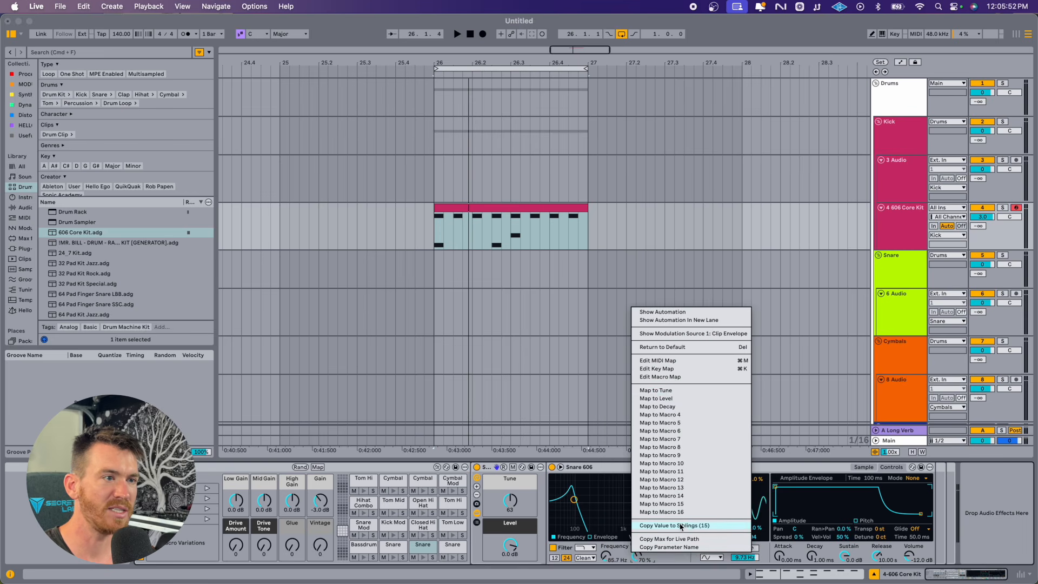
{"action": "left_click", "coordinate": [681, 527]}
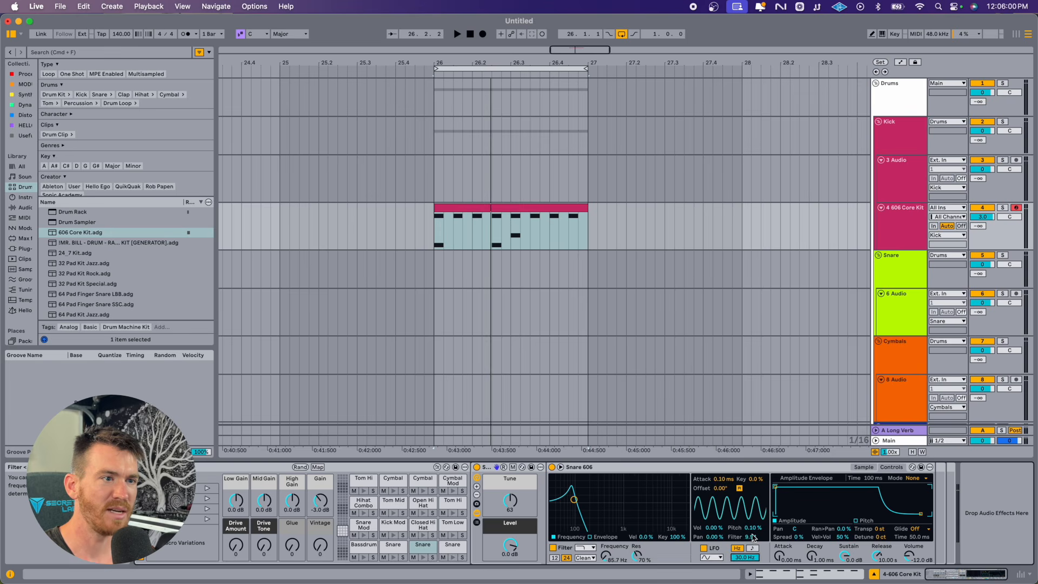
Step: Raise the Snare pad's LFO filter amount to about 19.9, copy it to the sibling pads, and lower the LFO rate
{"action": "left_click_drag", "start_coordinate": [752, 537], "coordinate": [751, 527]}
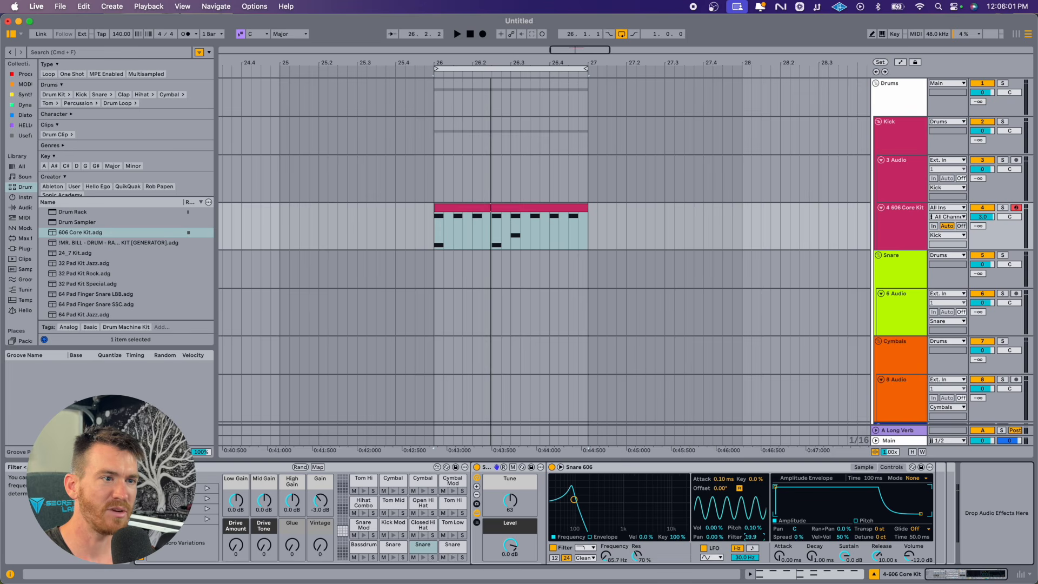
{"action": "right_click", "coordinate": [751, 537]}
{"action": "left_click", "coordinate": [772, 508]}
{"action": "left_click_drag", "start_coordinate": [747, 557], "coordinate": [747, 571]}
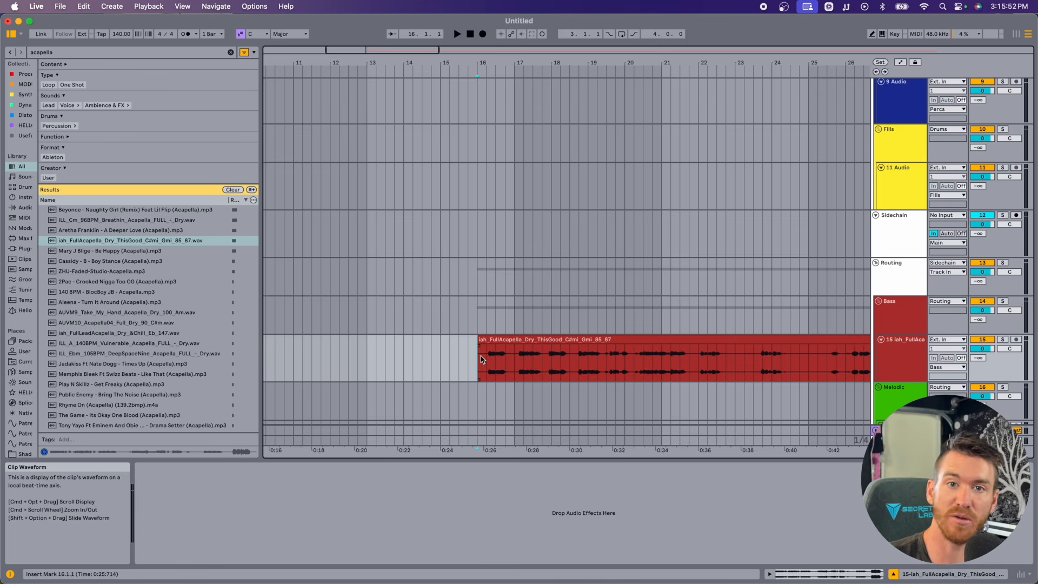
Step: Search the browser for "align" and add Align Delay to the acapella track
{"action": "key", "text": "super+f"}
{"action": "type", "text": "align"}
{"action": "key", "text": "Down"}
{"action": "key", "text": "Return"}
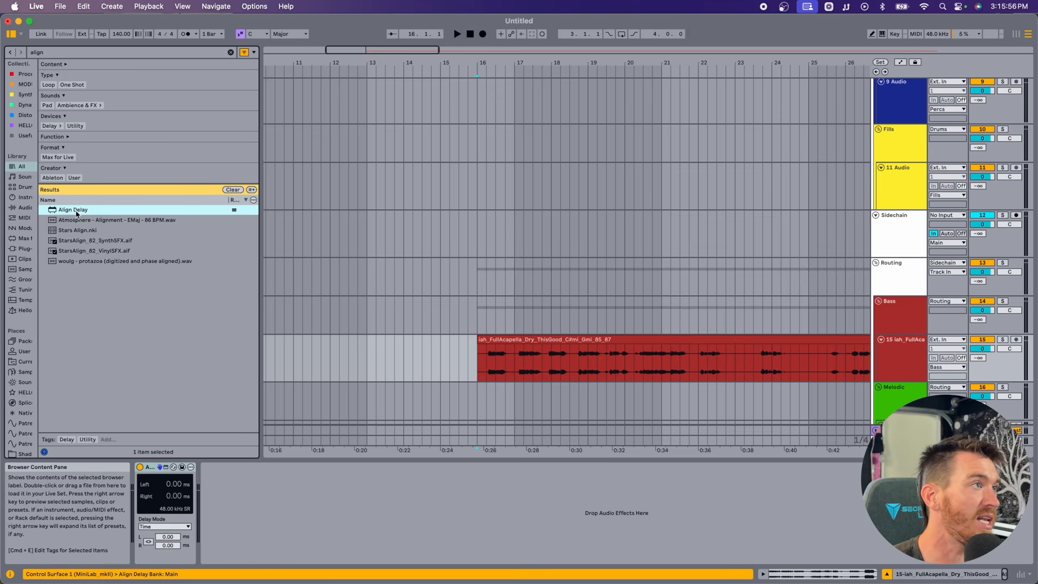
Step: Trim a short section off the start of the acapella clip at bar 16 and play it back
{"action": "left_click", "coordinate": [510, 340]}
{"action": "left_click_drag", "start_coordinate": [487, 360], "coordinate": [469, 358]}
{"action": "key", "text": "Delete"}
{"action": "left_click", "coordinate": [506, 338]}
{"action": "key", "text": "space"}
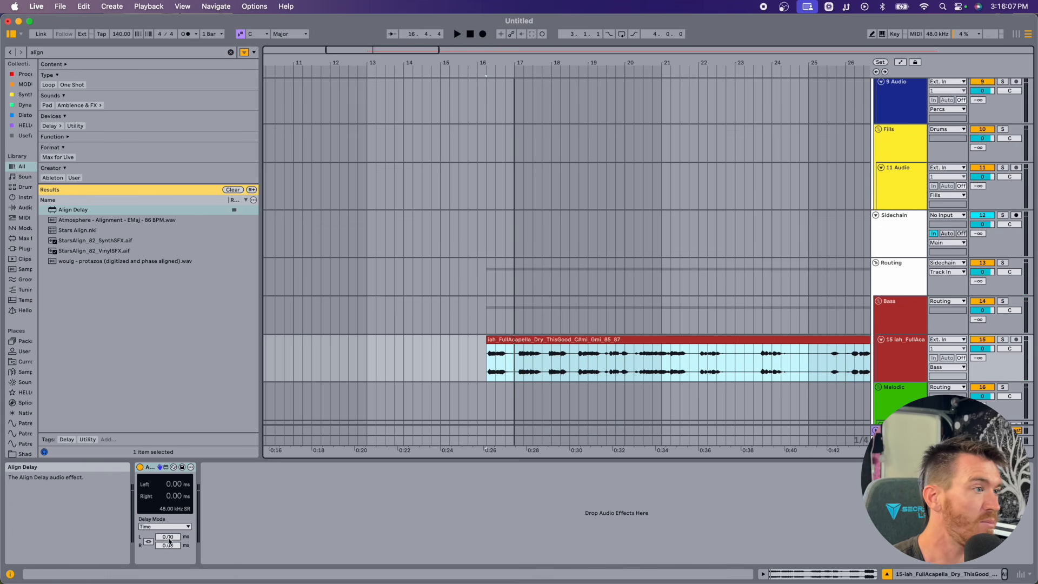
Step: Toggle the link between Align Delay's left and right times, play the vocal, and adjust the left delay time
{"action": "left_click", "coordinate": [145, 540]}
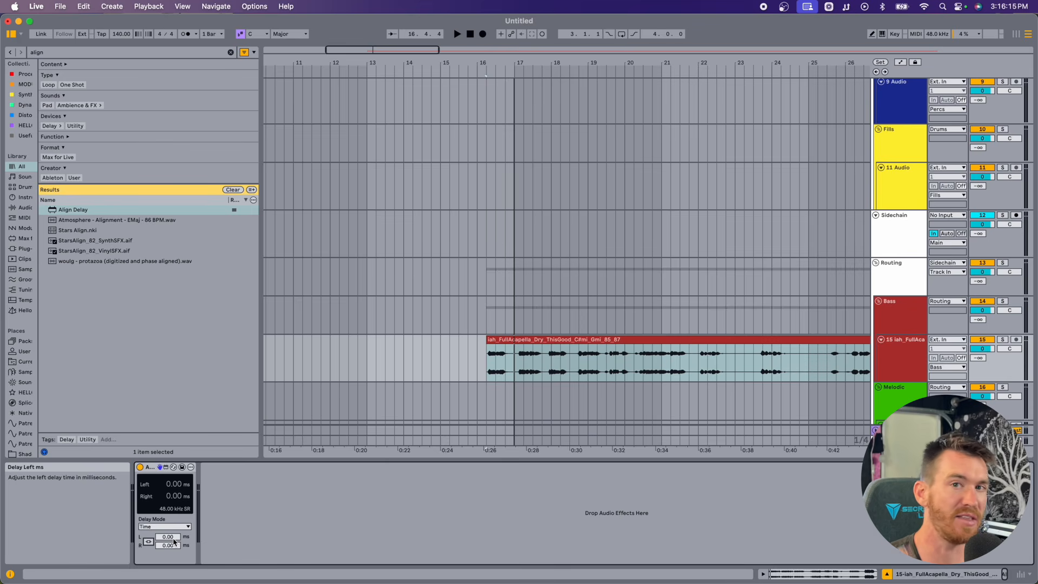
{"action": "key", "text": "space"}
{"action": "mouse_move", "coordinate": [173, 539]}
{"action": "left_mouse_down"}
{"action": "mouse_move", "coordinate": [174, 514]}
{"action": "mouse_move", "coordinate": [175, 542]}
{"action": "left_mouse_up"}
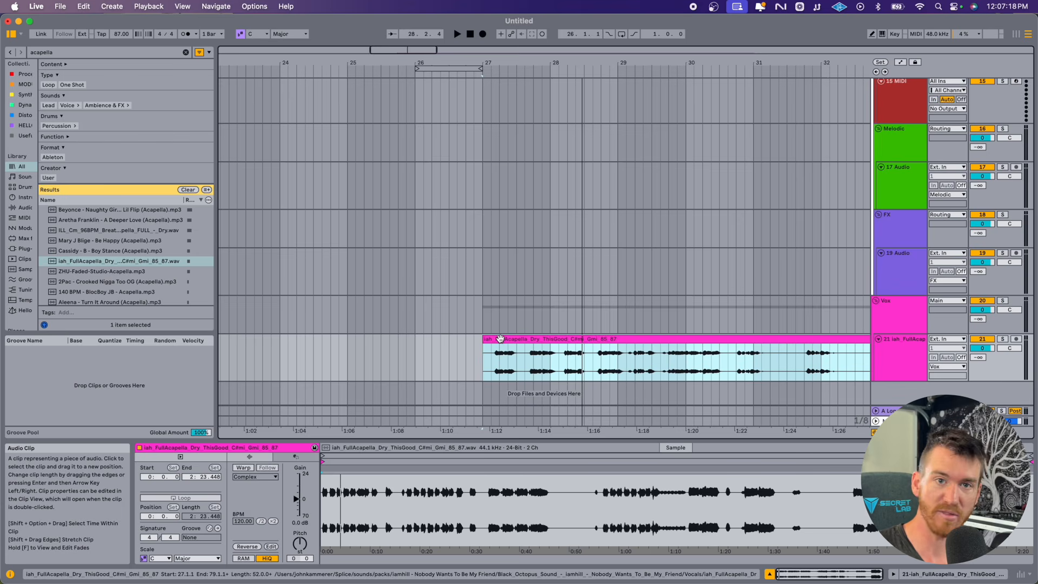
Step: Select the acapella clip on the Vox track and listen to it through Hybrid Reverb
{"action": "left_click_drag", "start_coordinate": [491, 360], "coordinate": [569, 360]}
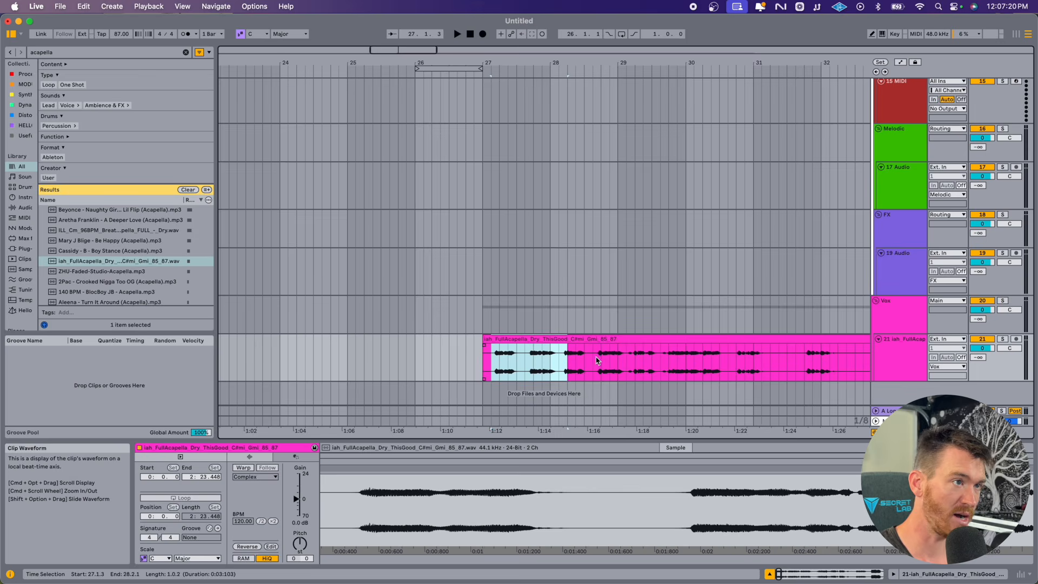
{"action": "left_click", "coordinate": [506, 338]}
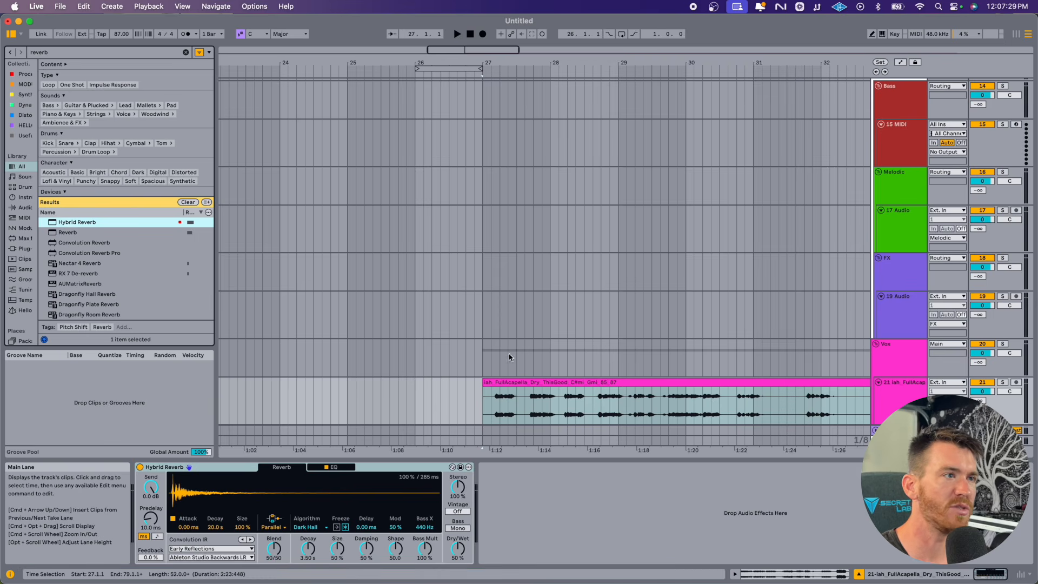
{"action": "left_click", "coordinate": [501, 381]}
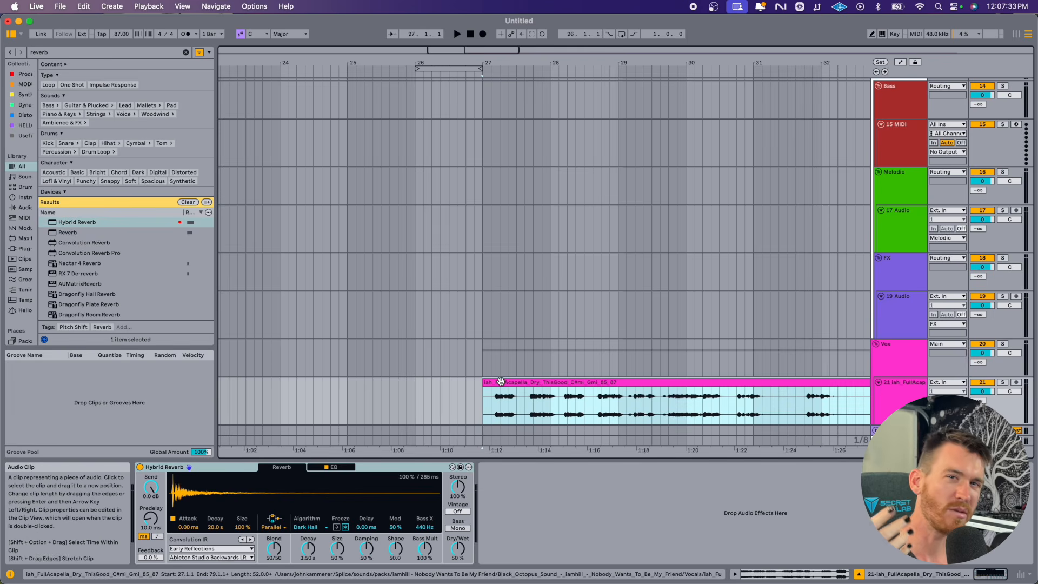
{"action": "key", "text": "space"}
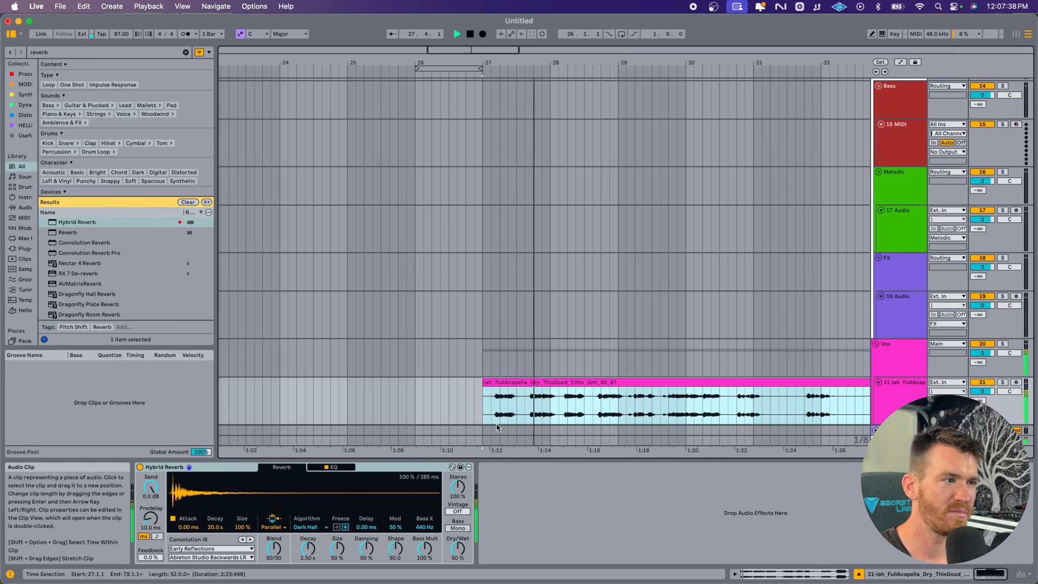
{"action": "key", "text": "space"}
{"action": "left_click", "coordinate": [540, 522]}
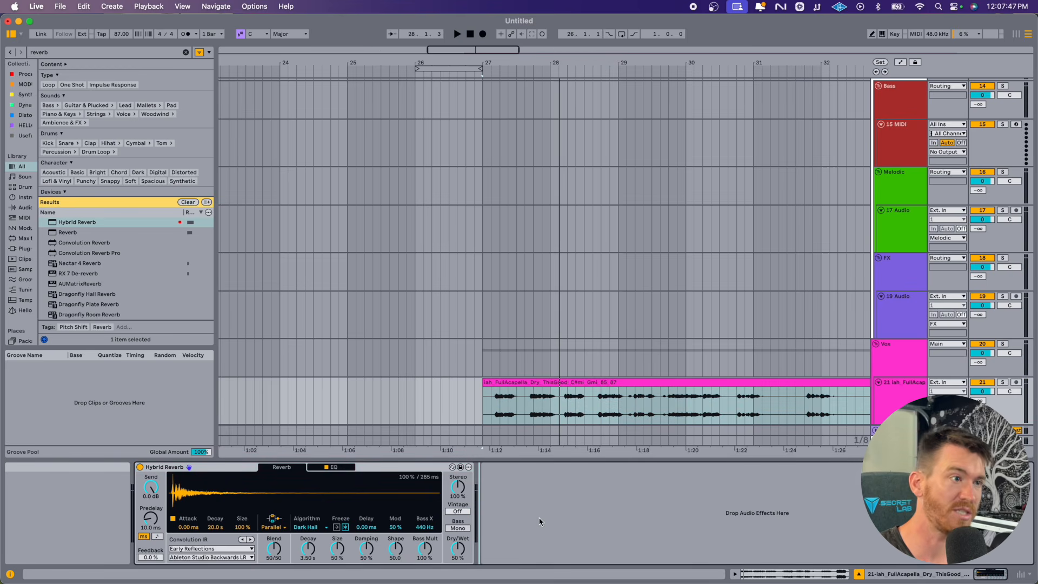
Step: Group Hybrid Reverb into an Audio Effect Rack and create a second, empty chain in it
{"action": "left_click", "coordinate": [416, 468]}
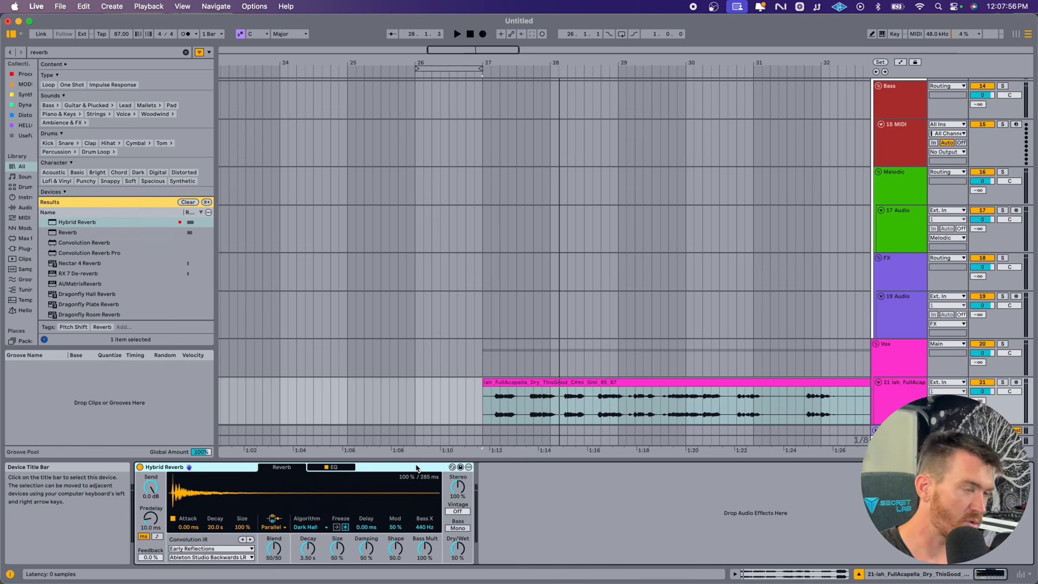
{"action": "key", "text": "super+g"}
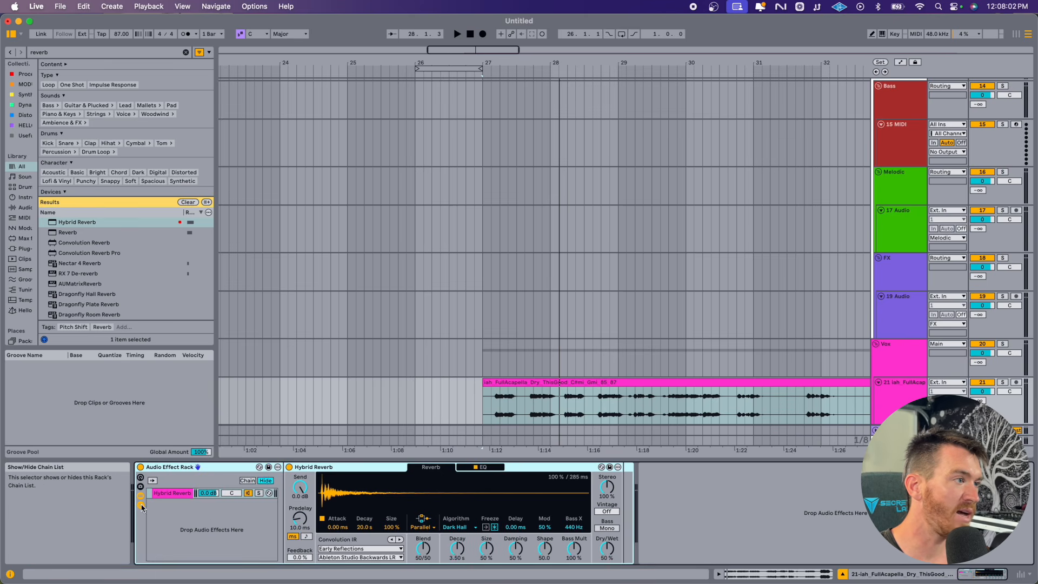
{"action": "left_click", "coordinate": [141, 506]}
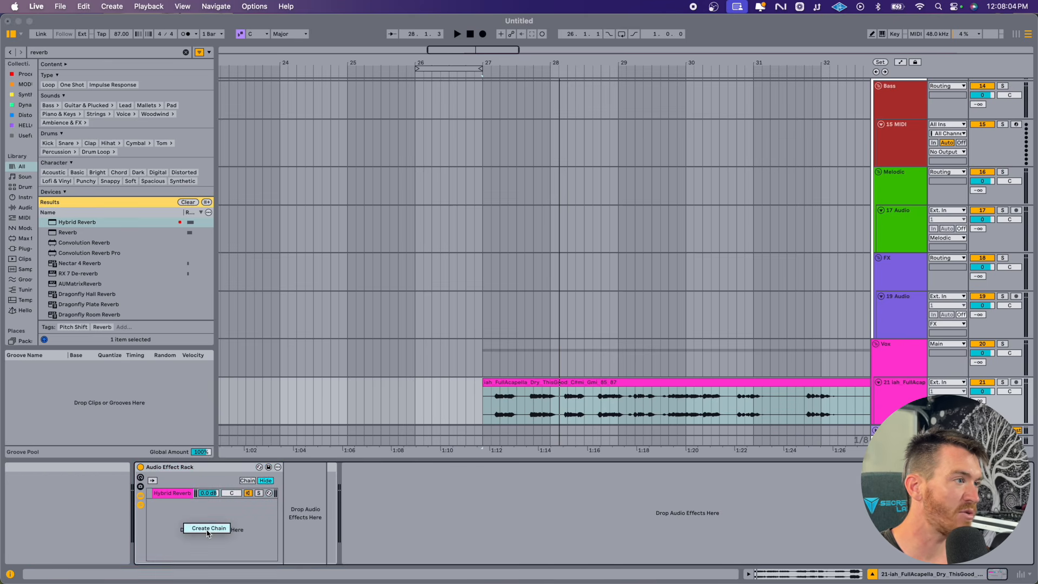
{"action": "left_click", "coordinate": [207, 528]}
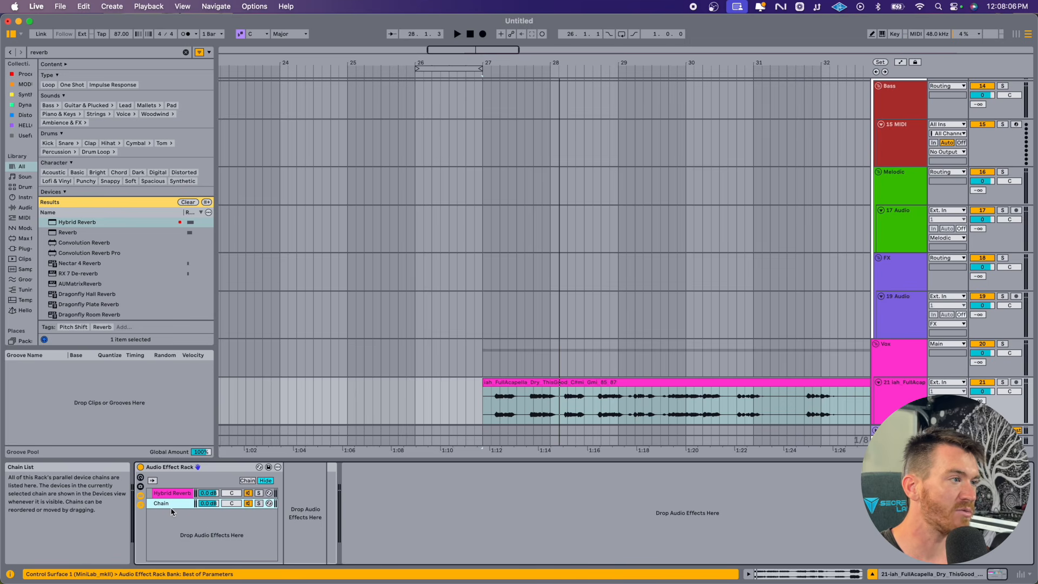
{"action": "right_click", "coordinate": [183, 523]}
{"action": "left_click", "coordinate": [211, 529]}
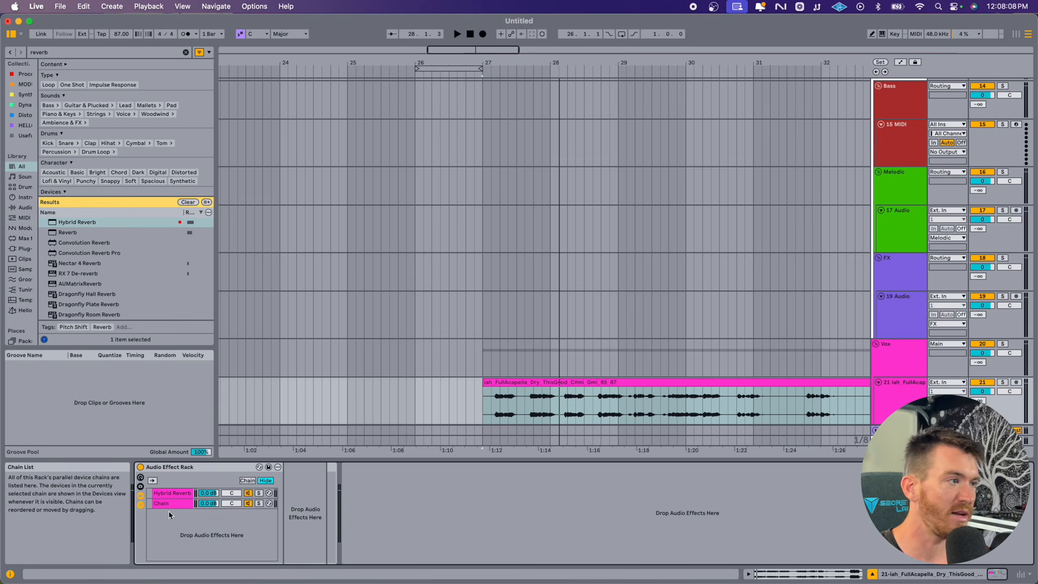
Step: Rename the empty chain Dry and set the Hybrid Reverb chain's Dry/Wet to 100%
{"action": "left_click", "coordinate": [172, 508]}
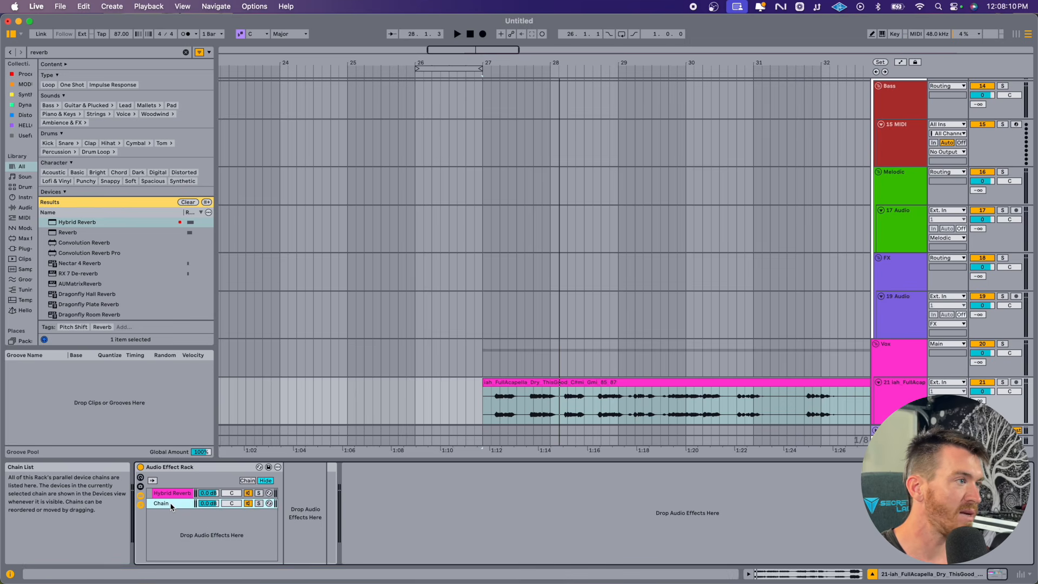
{"action": "key", "text": "super+r"}
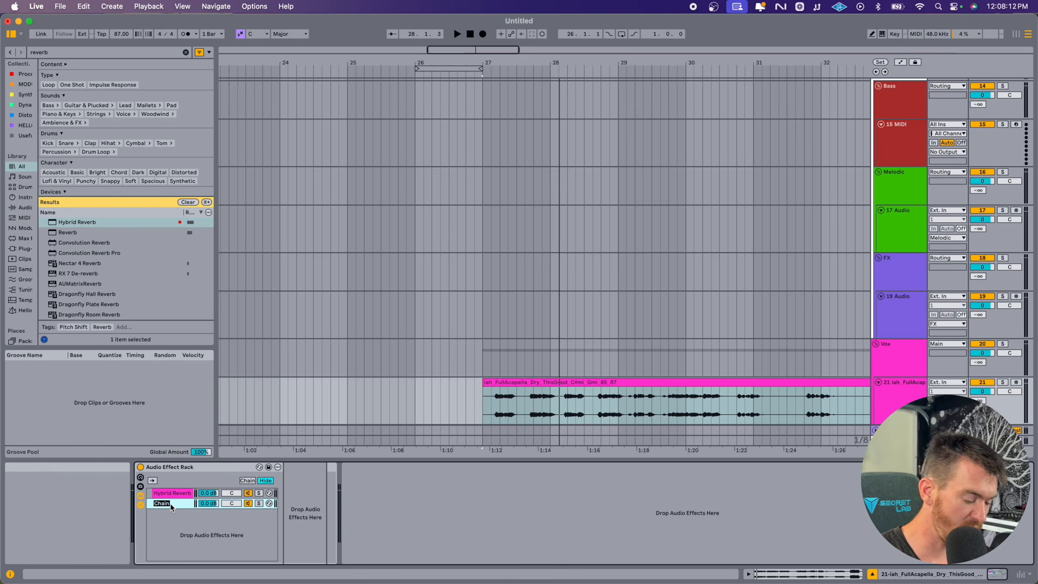
{"action": "type", "text": "Dry"}
{"action": "left_click", "coordinate": [167, 496]}
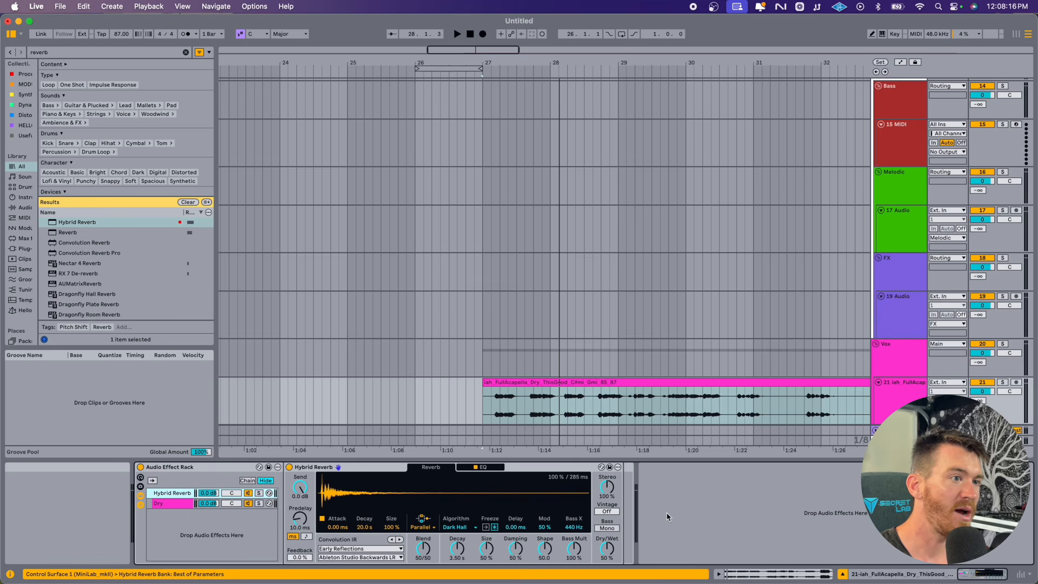
{"action": "left_click_drag", "start_coordinate": [606, 554], "coordinate": [606, 503]}
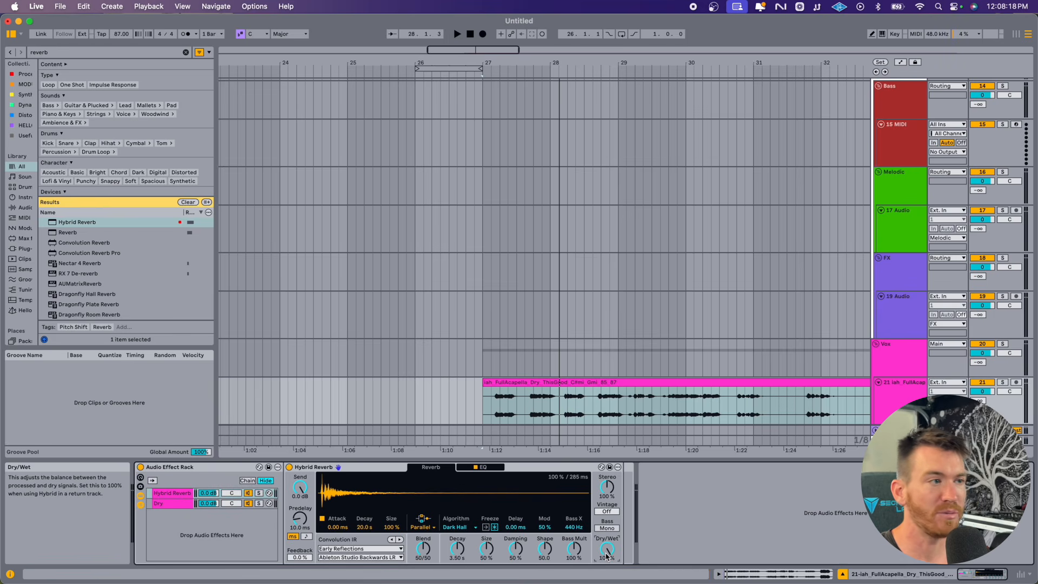
Step: Solo the Hybrid Reverb chain and the Dry chain in turn during playback, and clear the solo
{"action": "left_click", "coordinate": [169, 495]}
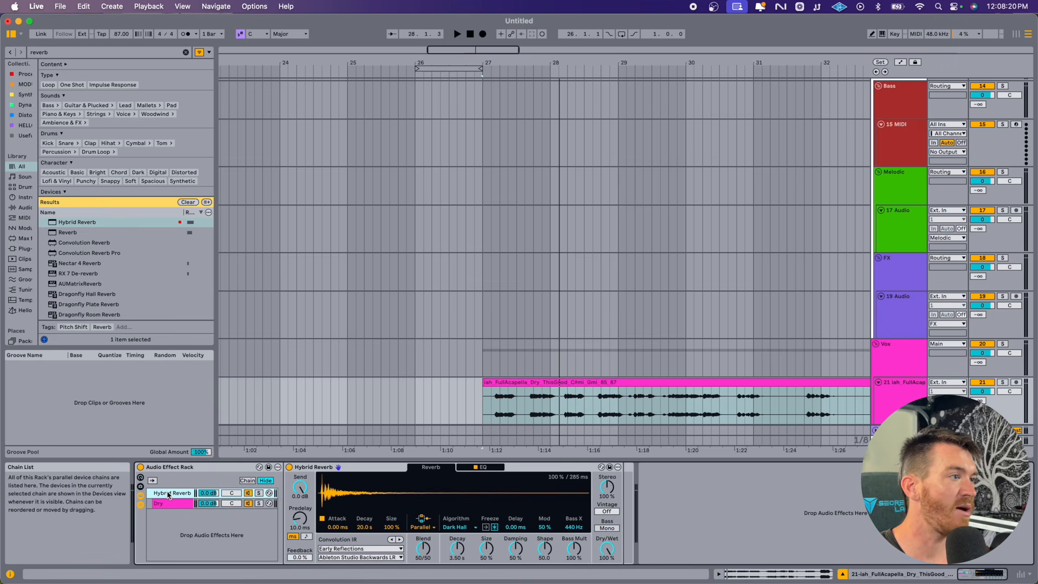
{"action": "left_click", "coordinate": [260, 494]}
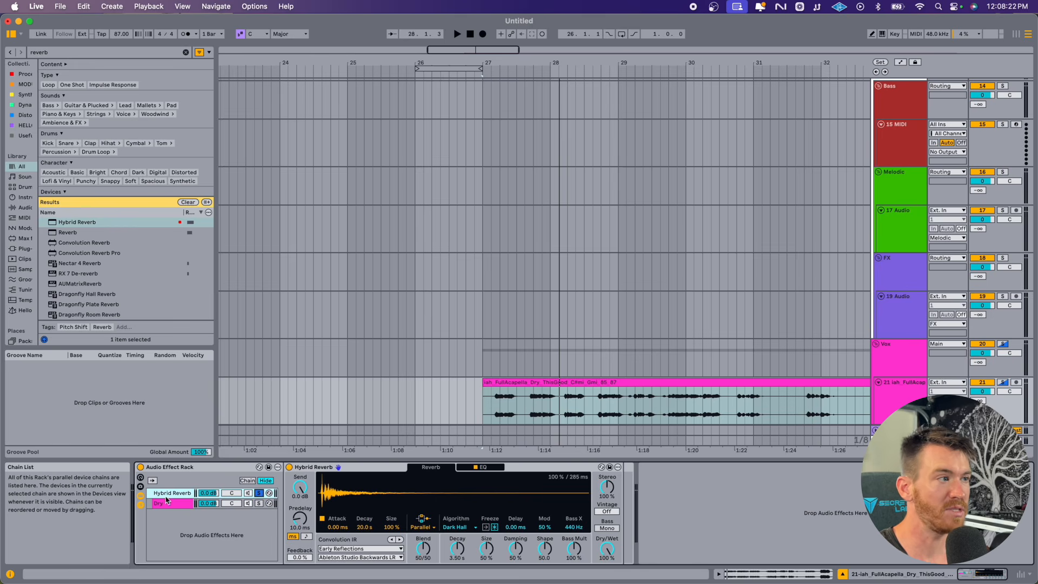
{"action": "key", "text": "space"}
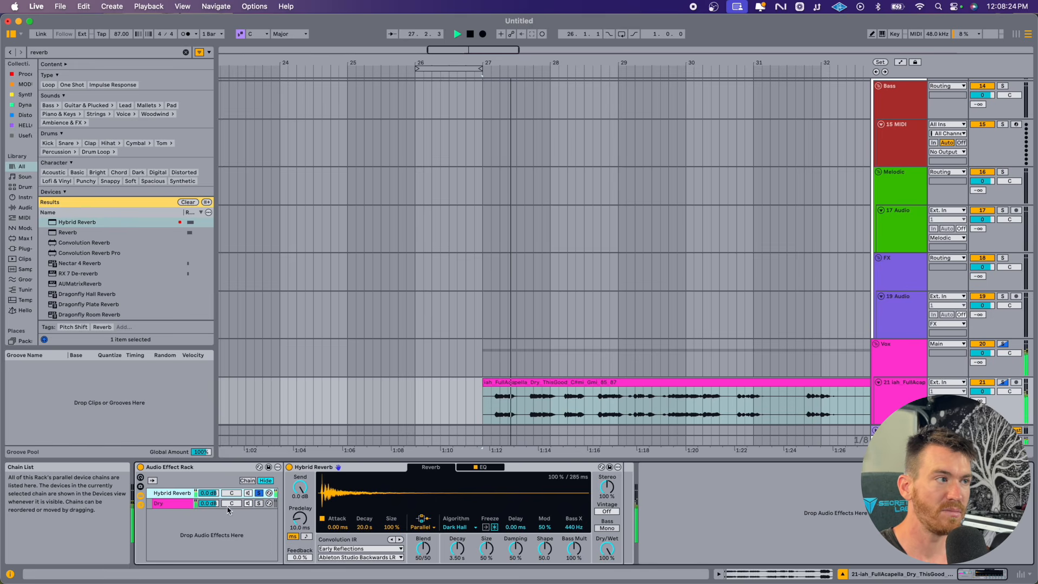
{"action": "left_click", "coordinate": [260, 503]}
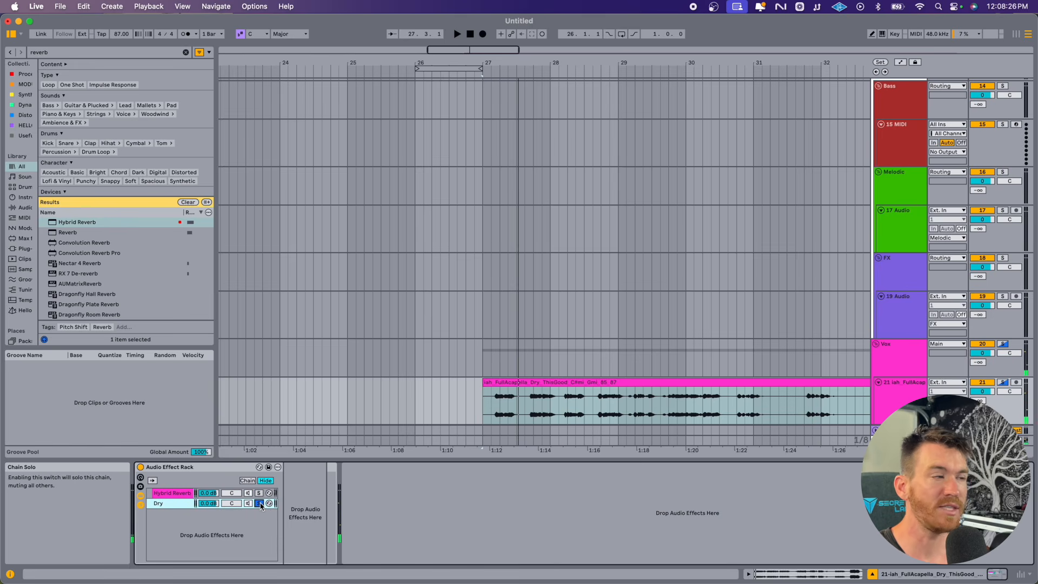
{"action": "key", "text": "space"}
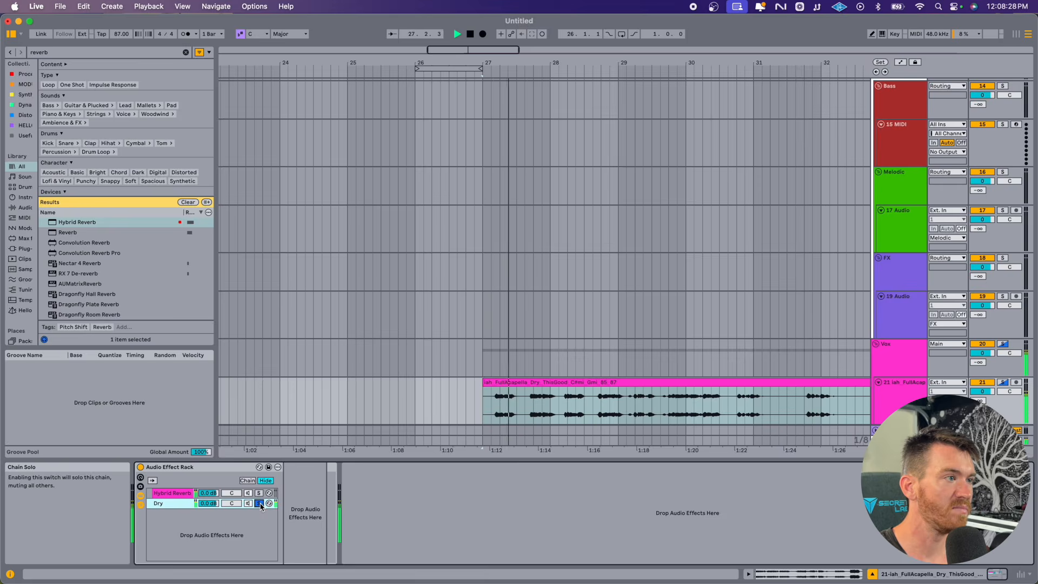
{"action": "left_click", "coordinate": [259, 504]}
Step: Search the browser for "comp" and add a Compressor after Hybrid Reverb in the Hybrid Reverb chain
{"action": "left_click", "coordinate": [176, 495]}
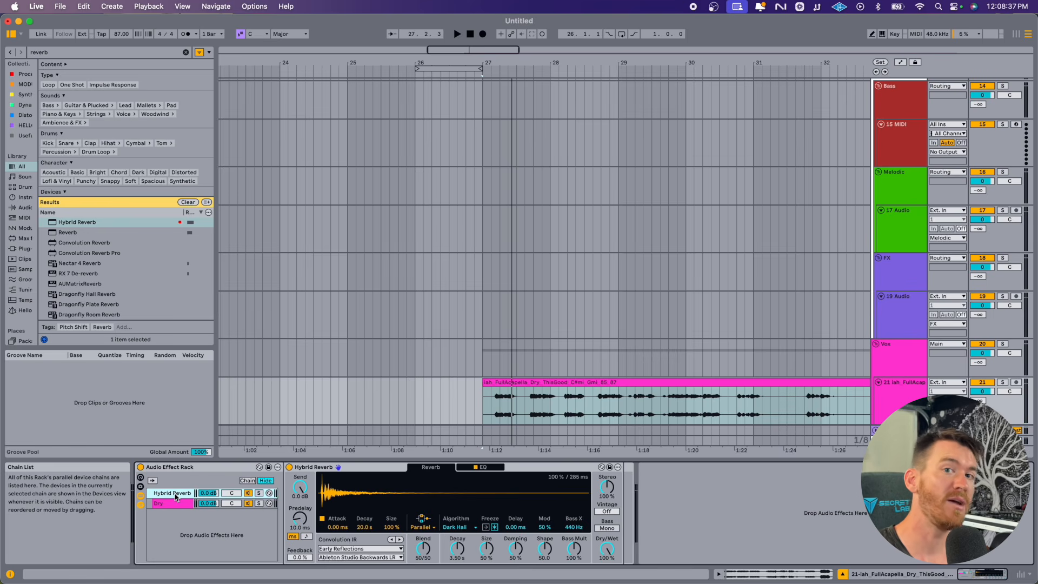
{"action": "key", "text": "cmd+f"}
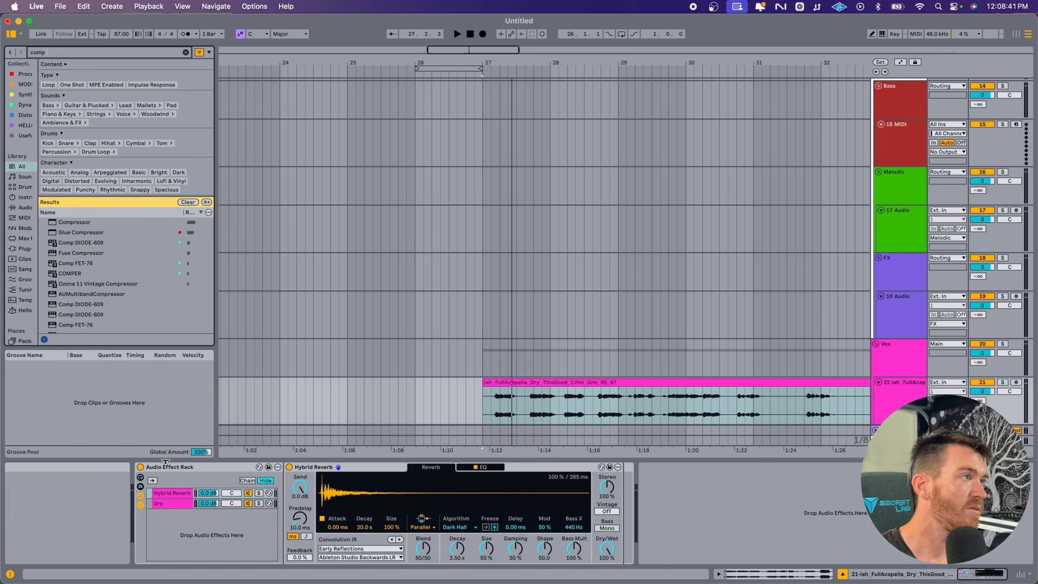
{"action": "type", "text": "comp"}
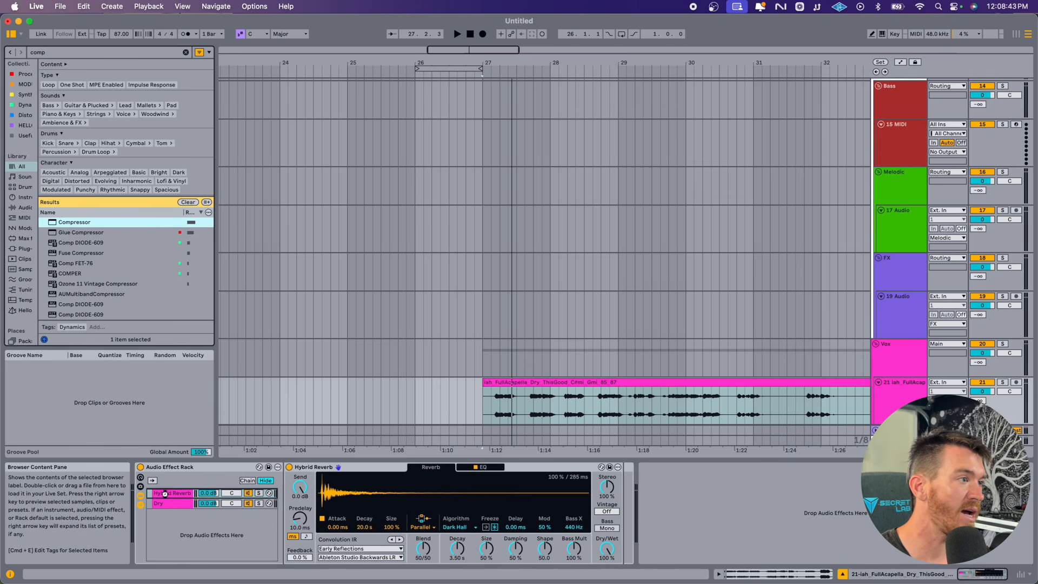
{"action": "key", "text": "Return"}
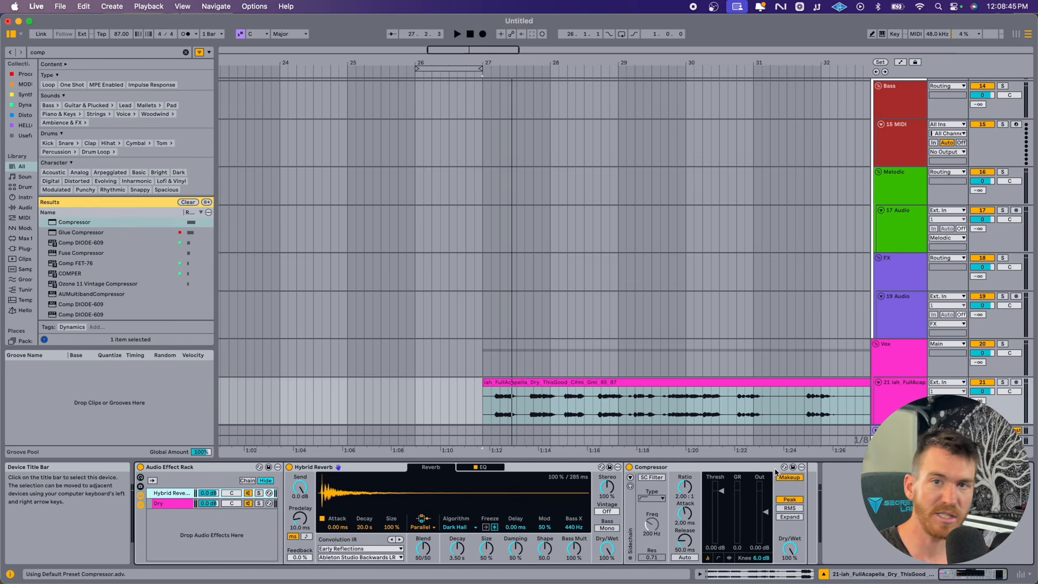
Step: Turn off the Compressor's Makeup and enable its external sidechain with the full acapella vocal track 21 as source
{"action": "left_click", "coordinate": [789, 478]}
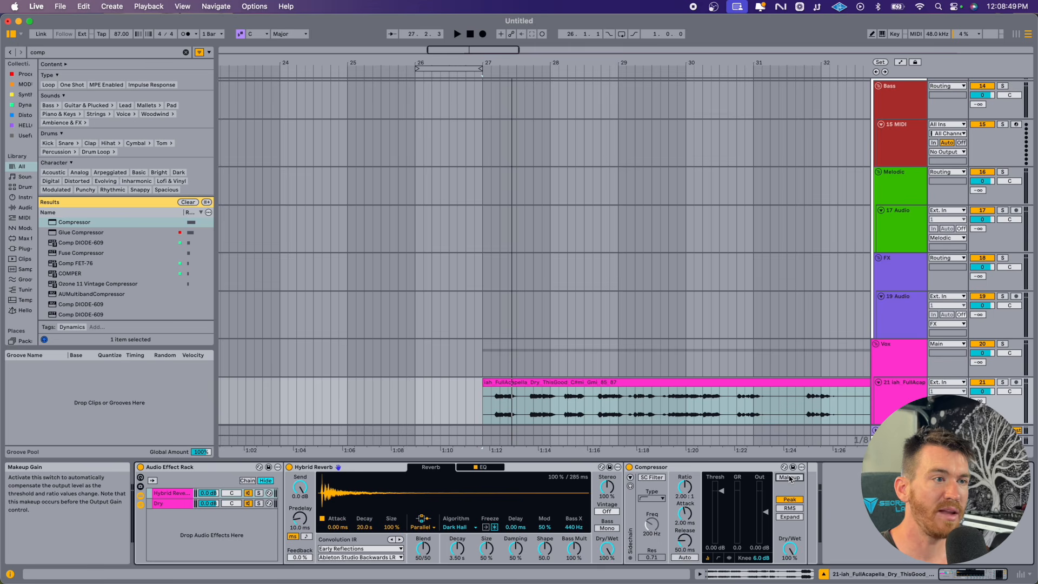
{"action": "left_click", "coordinate": [630, 477]}
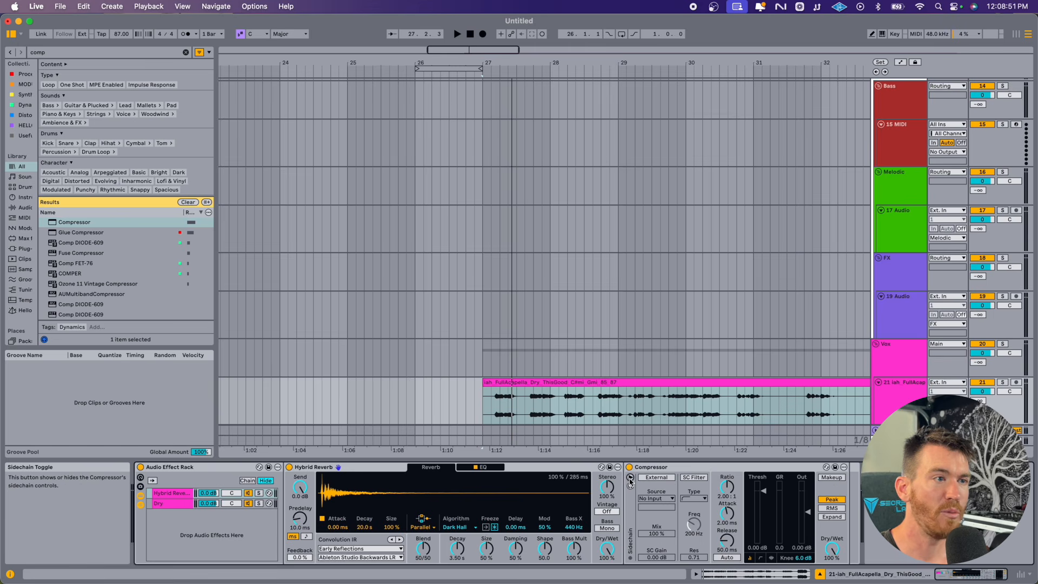
{"action": "left_click", "coordinate": [657, 478]}
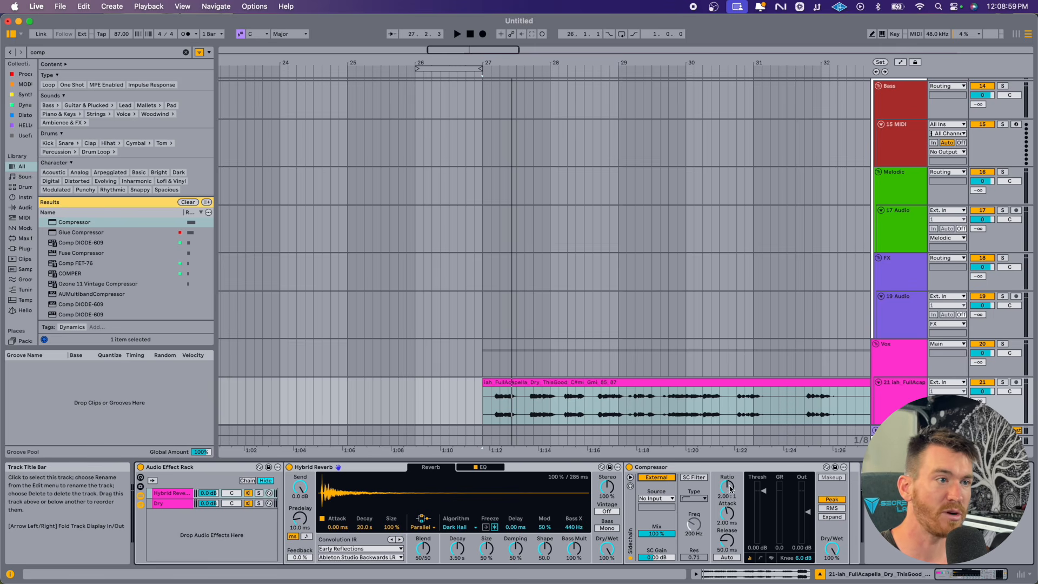
{"action": "left_click", "coordinate": [645, 500]}
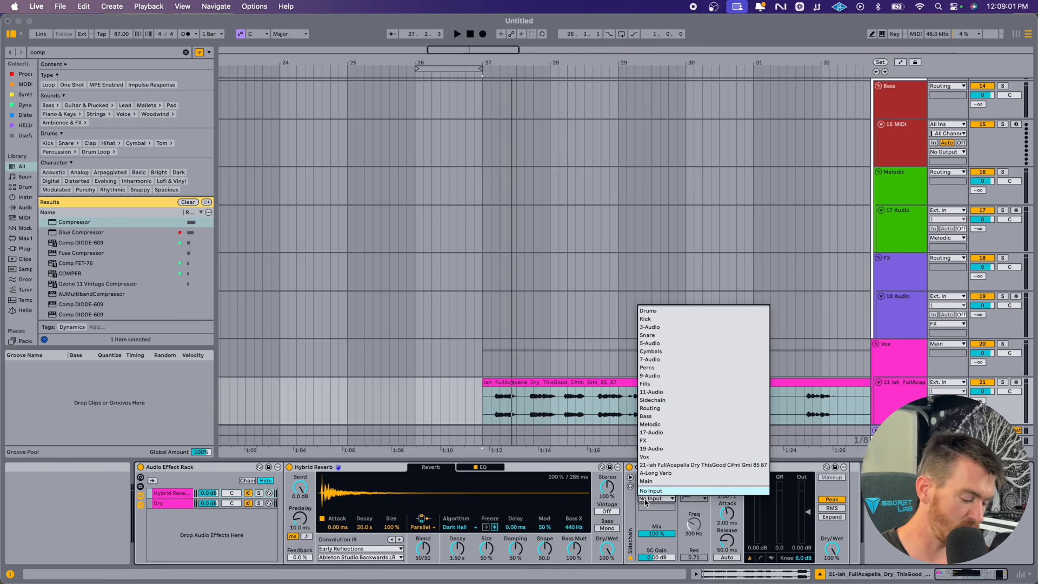
{"action": "left_click", "coordinate": [655, 465]}
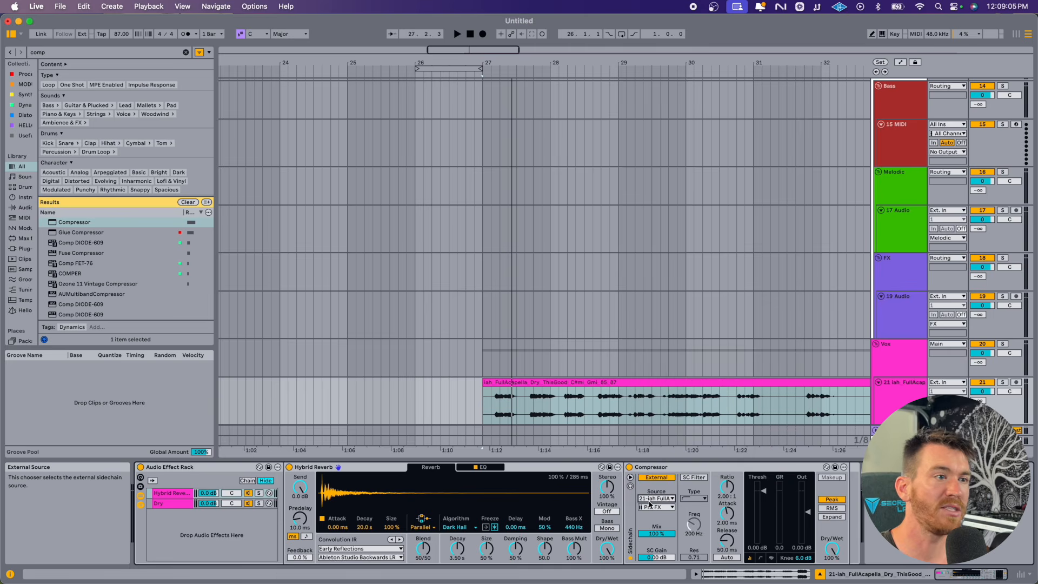
Step: Set the Compressor's sidechain tap point to the Dry chain's Post FX signal in the Audio Effect Rack
{"action": "left_click", "coordinate": [653, 507]}
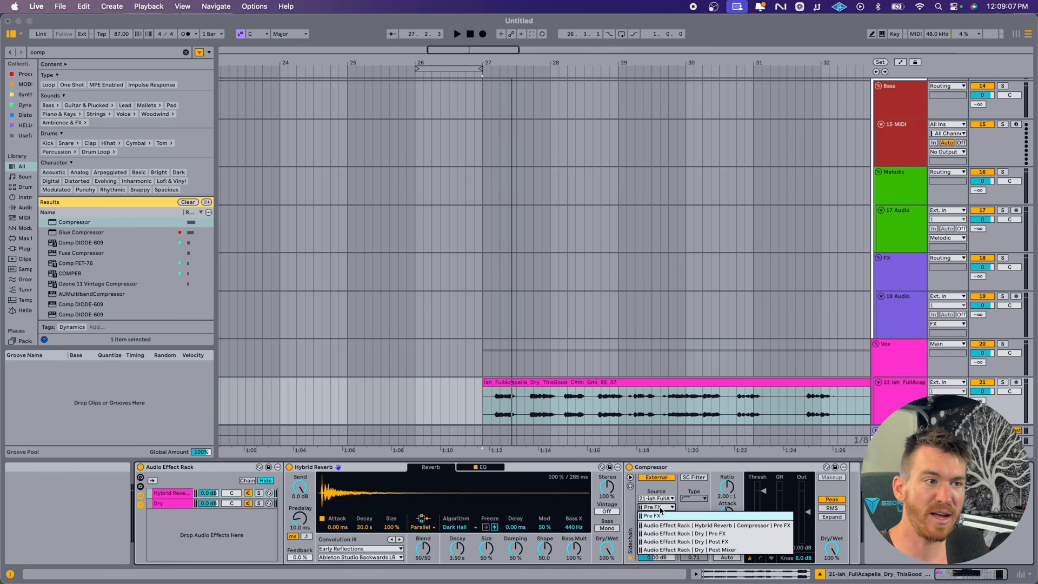
{"action": "left_click", "coordinate": [660, 510]}
{"action": "left_click", "coordinate": [661, 508]}
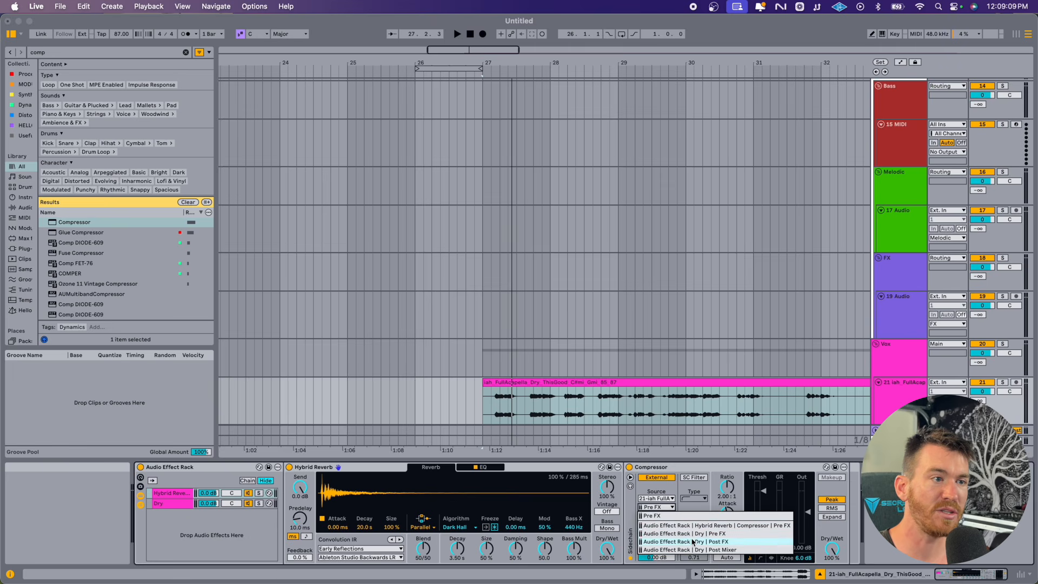
{"action": "left_click", "coordinate": [687, 549]}
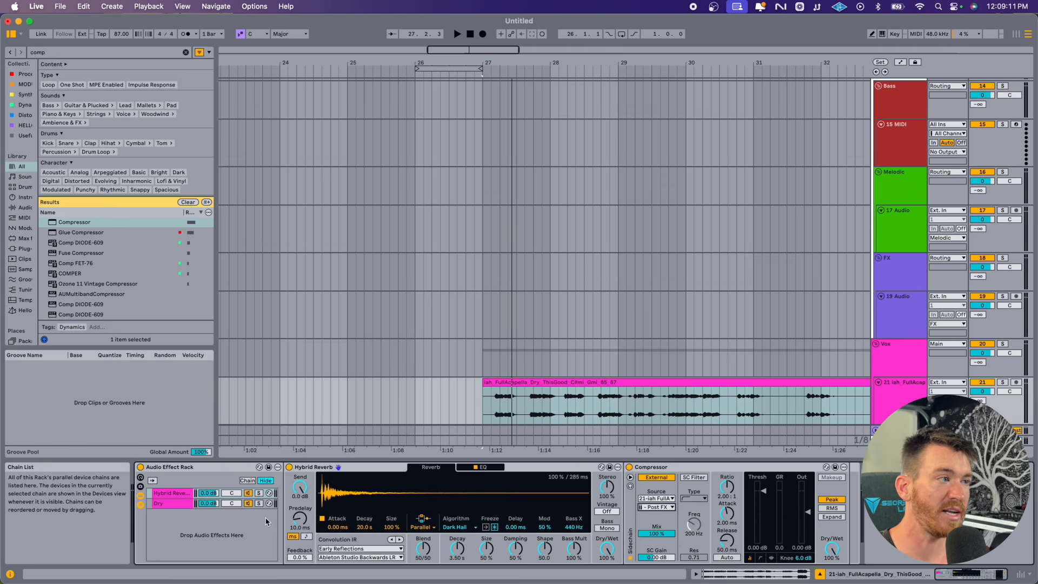
Step: Switch between the Dry and Hybrid Reverb chains, and set the Compressor's ratio to inf:1, attack to 0.01 ms and knee to 0.0 dB
{"action": "left_click", "coordinate": [174, 504]}
{"action": "left_click", "coordinate": [169, 494]}
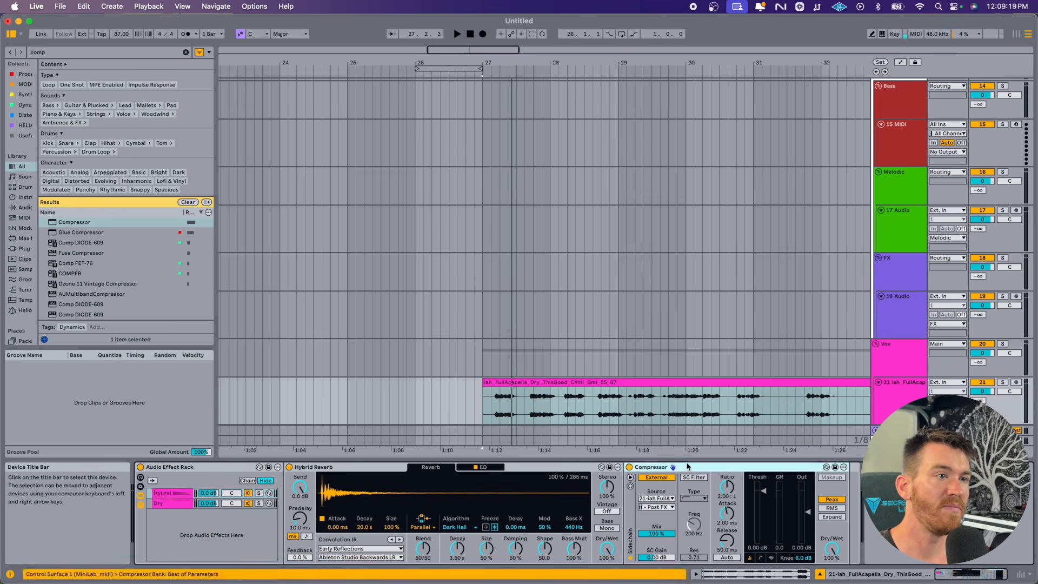
{"action": "left_click", "coordinate": [172, 504]}
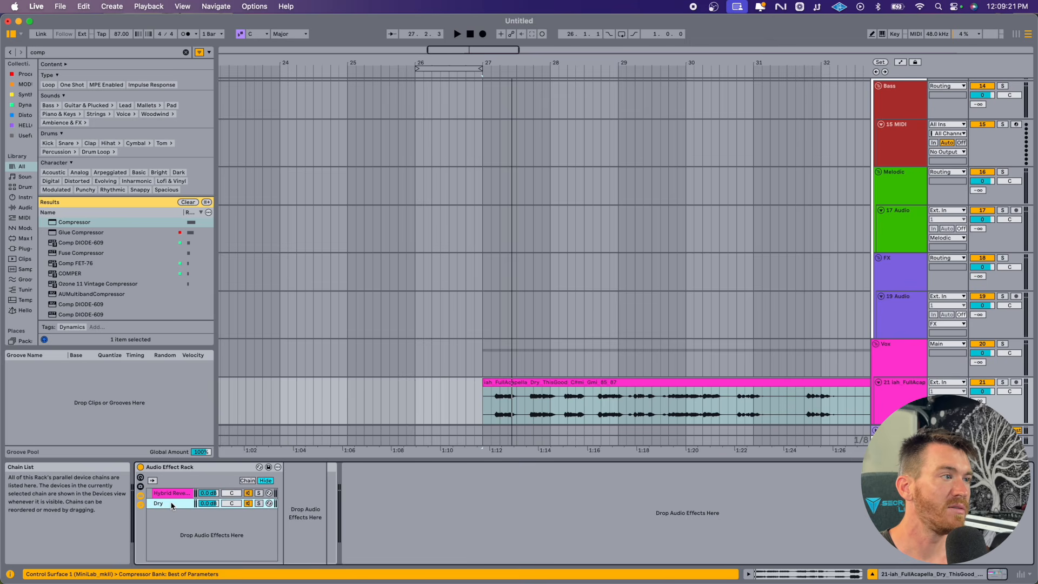
{"action": "left_click", "coordinate": [170, 494]}
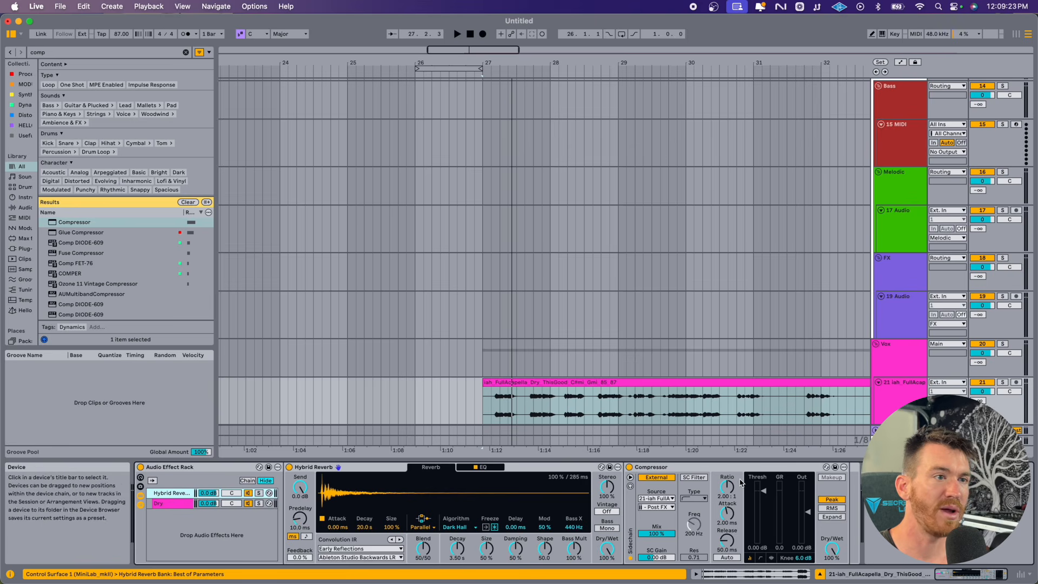
{"action": "left_click_drag", "start_coordinate": [728, 488], "coordinate": [729, 465]}
{"action": "left_click_drag", "start_coordinate": [728, 514], "coordinate": [733, 550]}
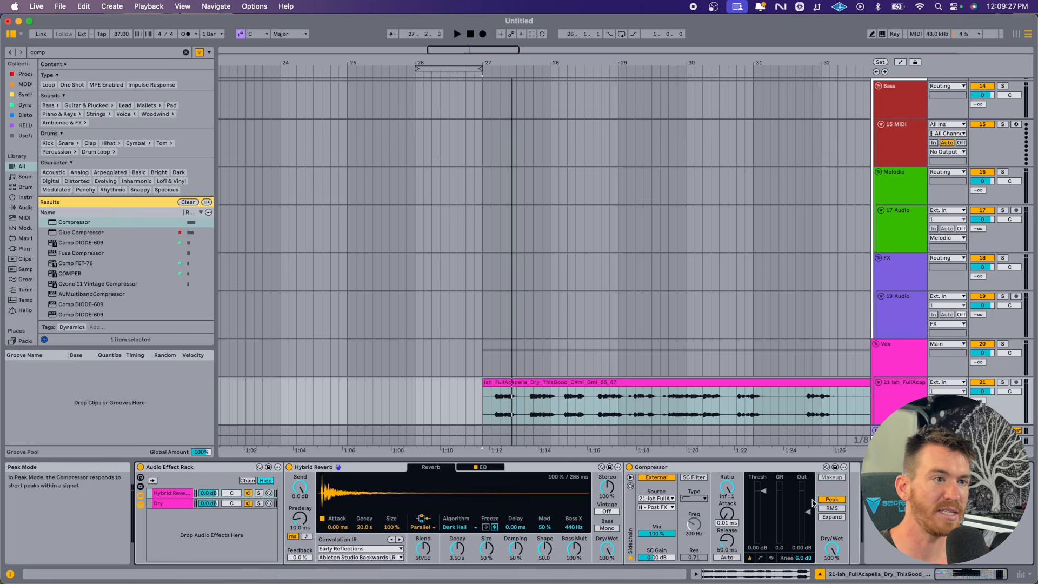
{"action": "left_click_drag", "start_coordinate": [803, 558], "coordinate": [802, 574]}
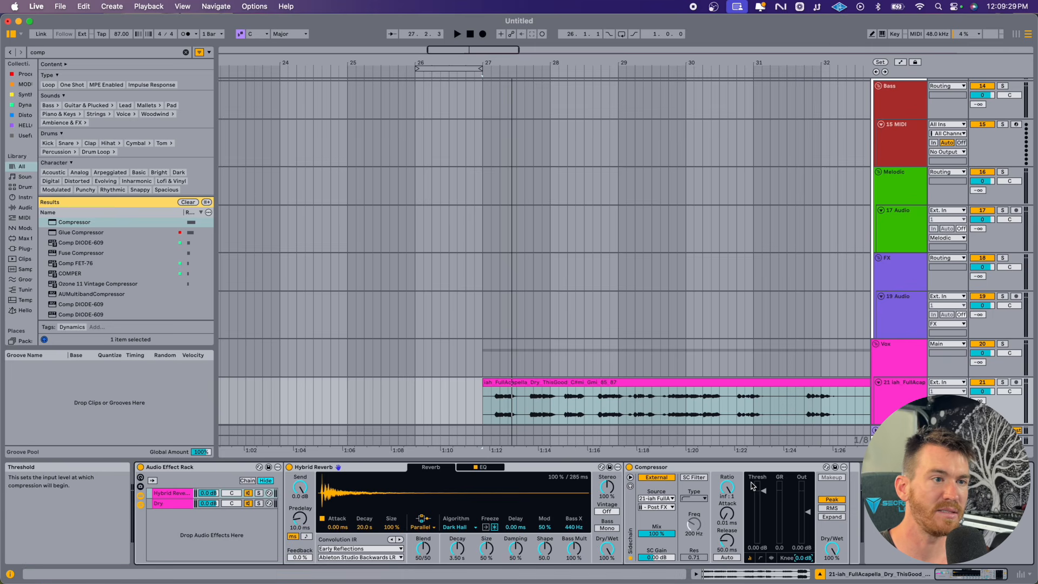
Step: Lower the Compressor's threshold to -25.6 dB, audition the vocal, and raise the threshold to -18.1 dB
{"action": "left_click_drag", "start_coordinate": [752, 486], "coordinate": [758, 525]}
{"action": "key", "text": "space"}
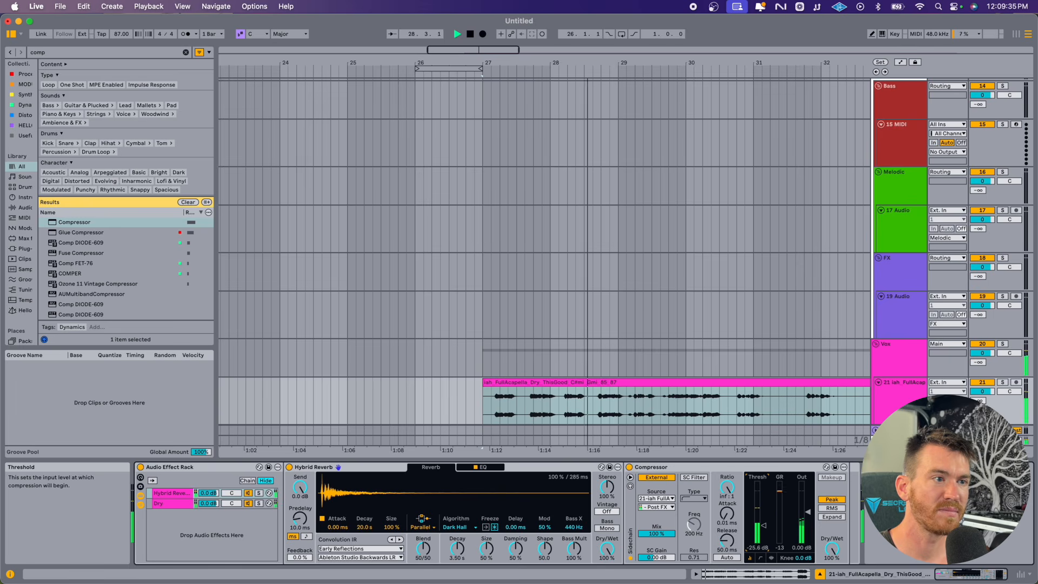
{"action": "key", "text": "space"}
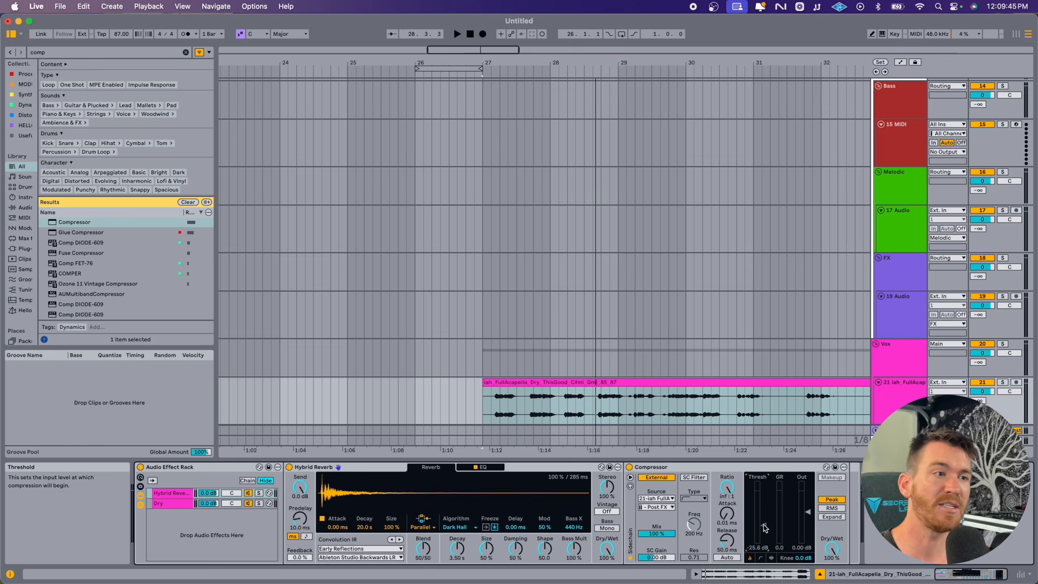
{"action": "left_click_drag", "start_coordinate": [764, 527], "coordinate": [763, 518]}
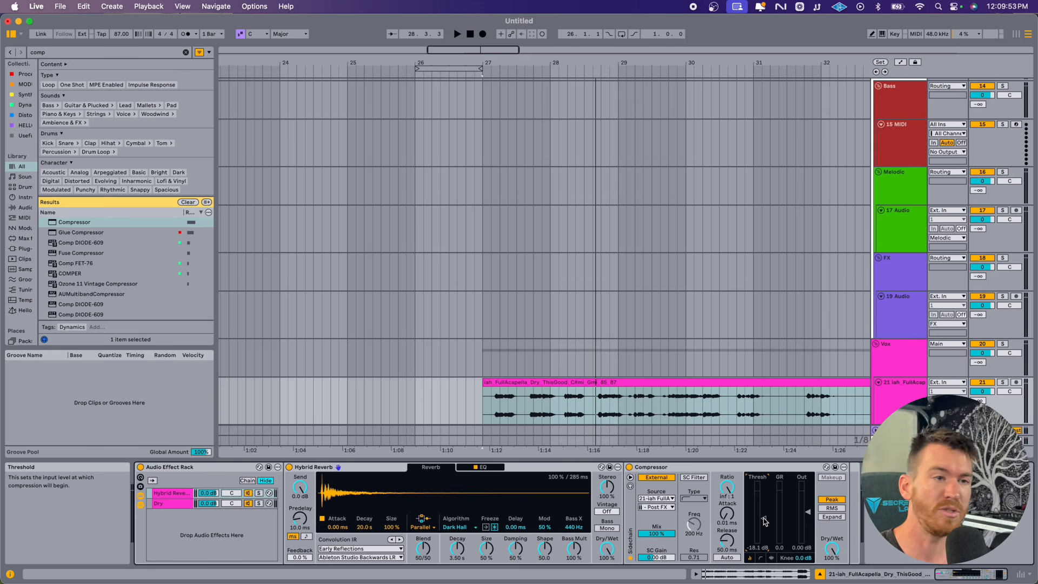
{"action": "key", "text": "space"}
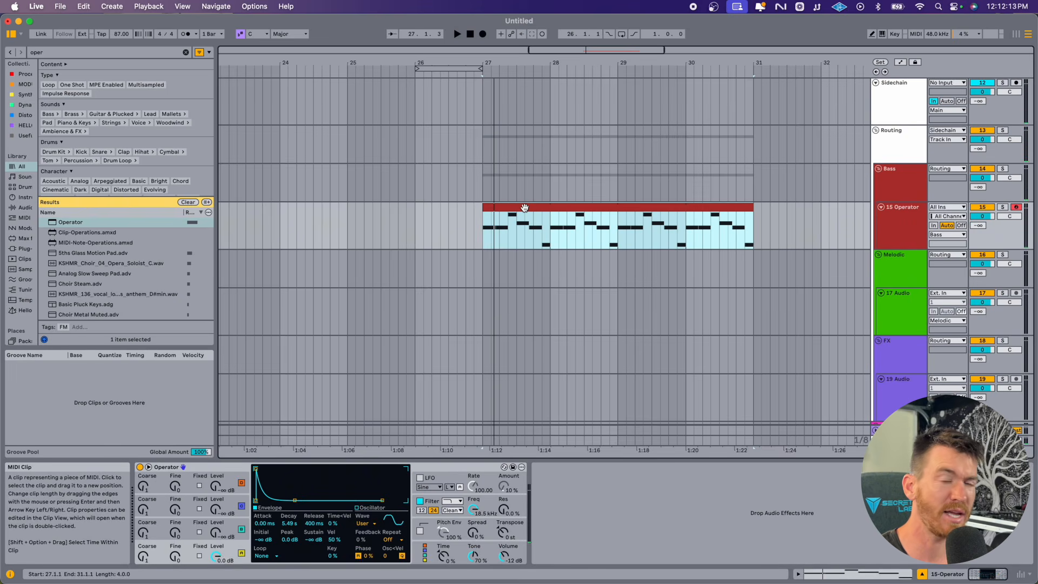
Step: Play the Operator bass clip, add Spectrum after Amp by searching "spec", and compare the bass with Amp bypassed and active
{"action": "key", "text": "space"}
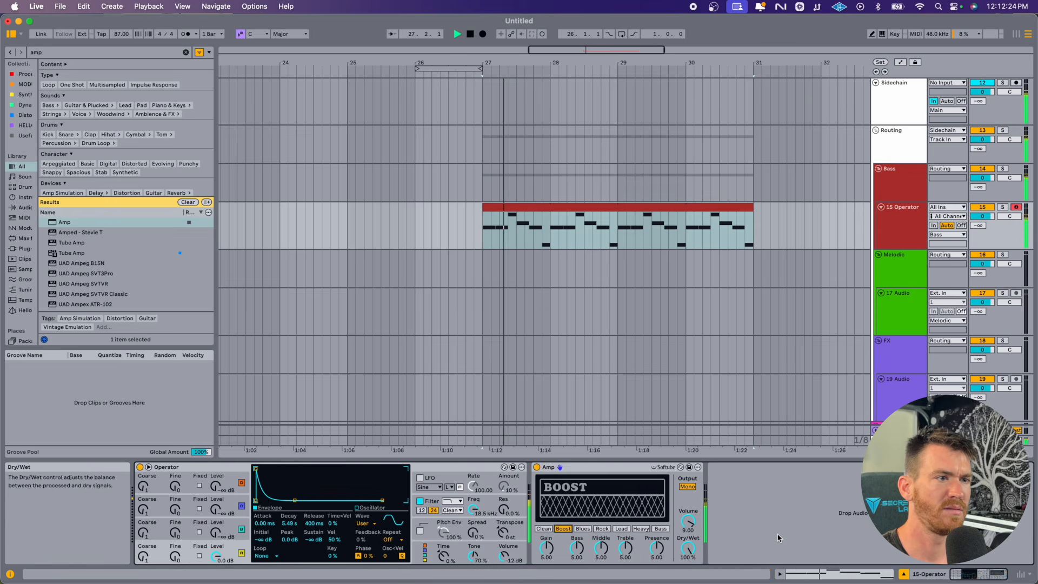
{"action": "type", "text": "pec"}
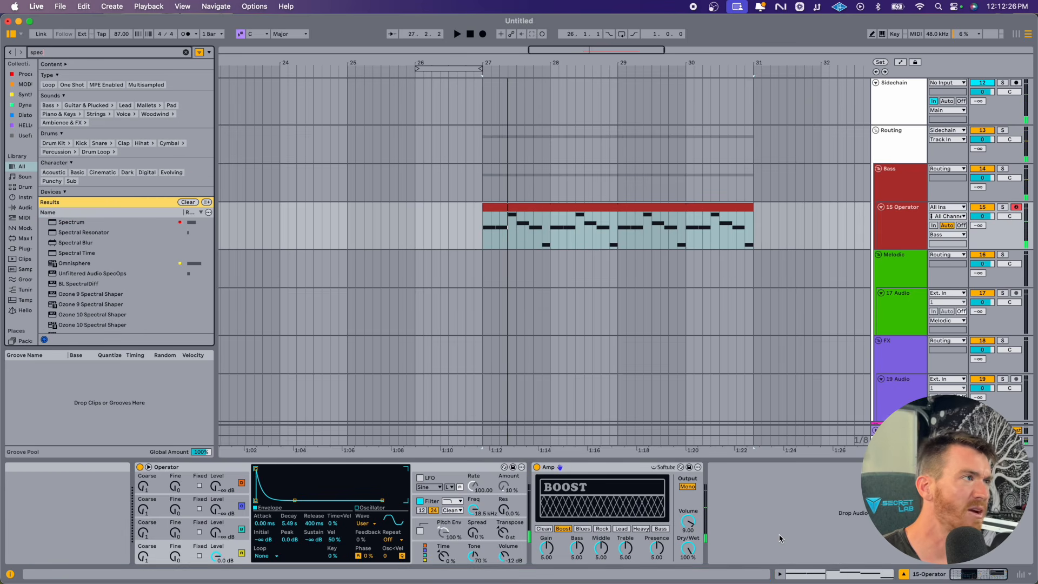
{"action": "double_click", "coordinate": [75, 224]}
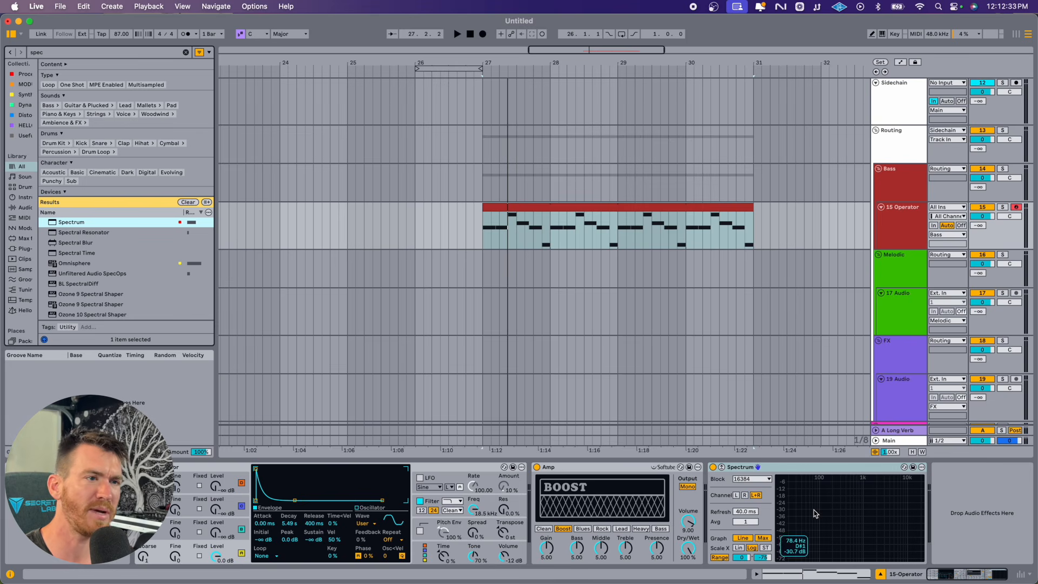
{"action": "left_click", "coordinate": [537, 468]}
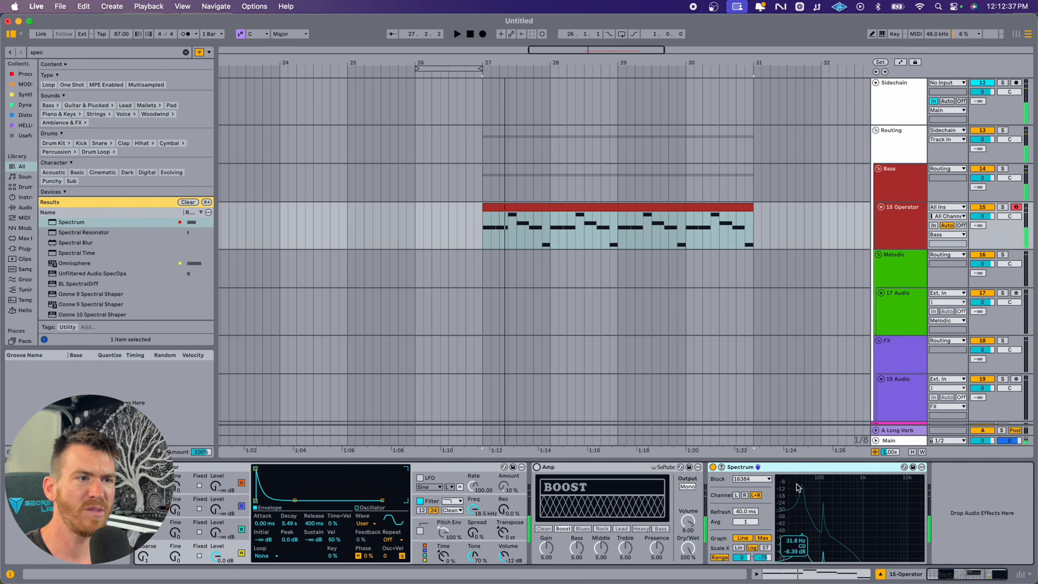
{"action": "left_click", "coordinate": [537, 468]}
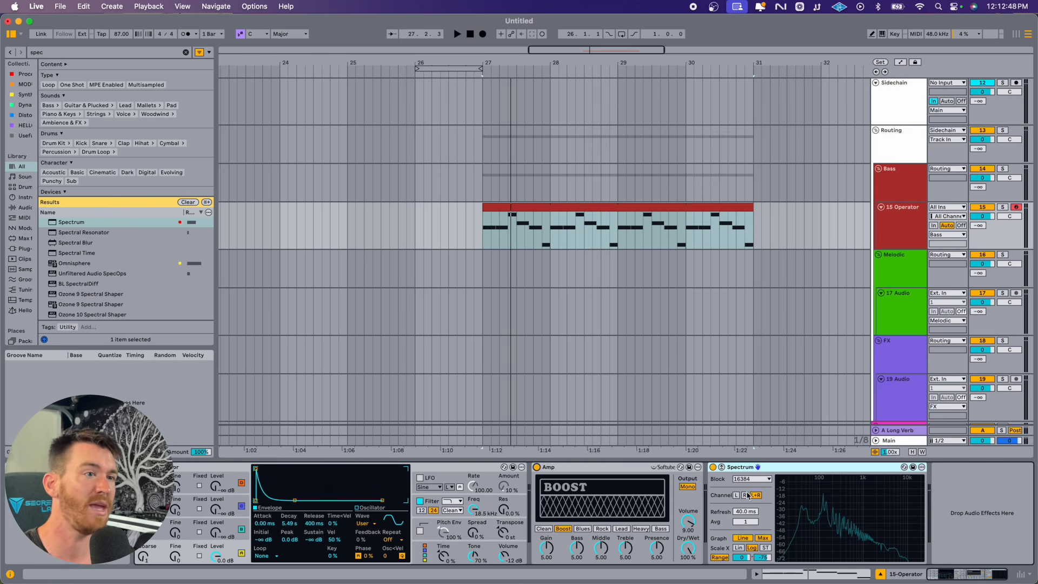
Step: Collapse the Amp and Spectrum devices, and add EQ Eight after them by searching the browser for "eq"
{"action": "left_click", "coordinate": [643, 469]}
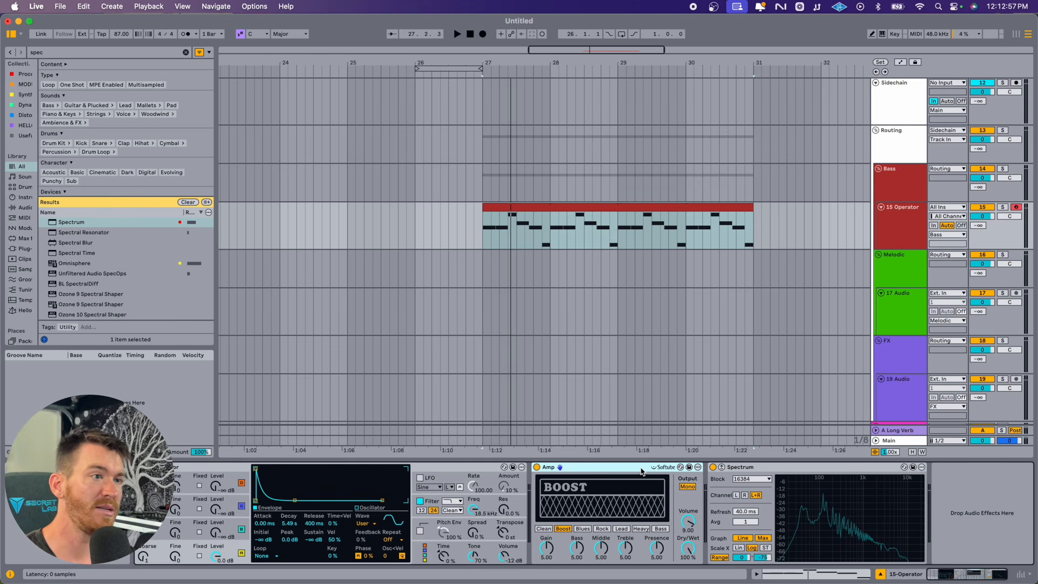
{"action": "double_click", "coordinate": [641, 468]}
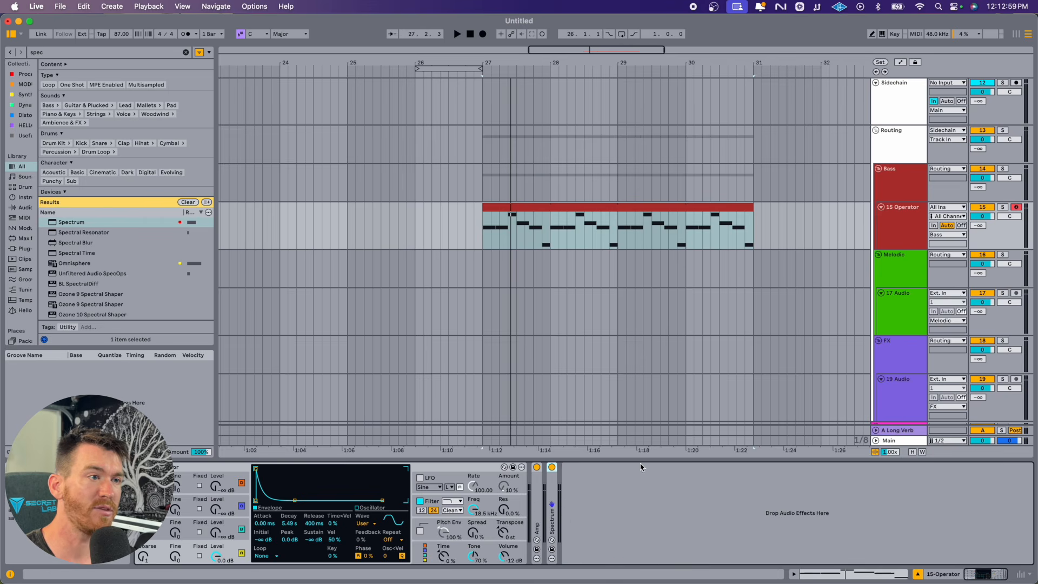
{"action": "key", "text": "super+f"}
{"action": "type", "text": "eq"}
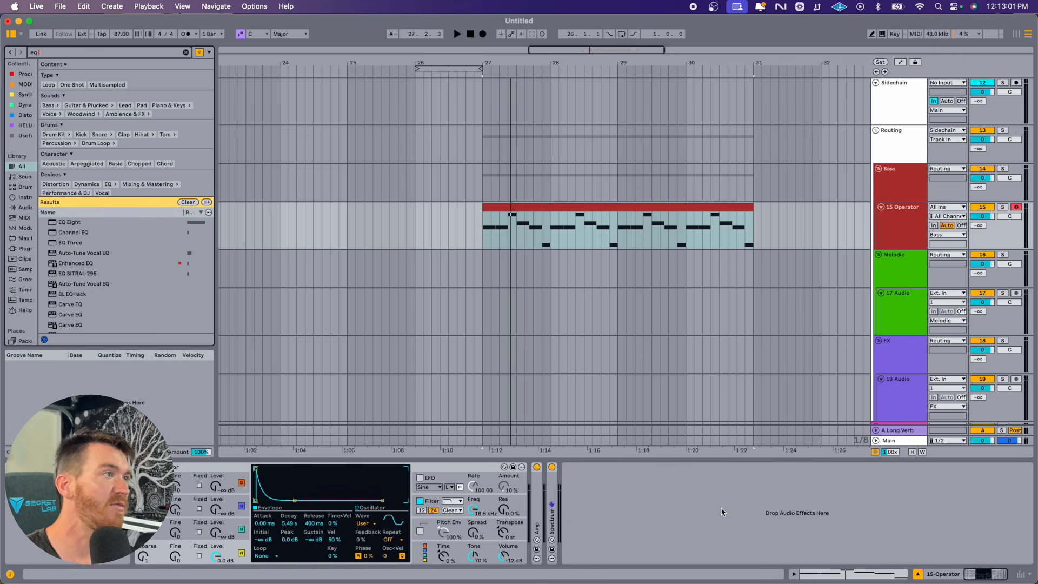
{"action": "double_click", "coordinate": [69, 222]}
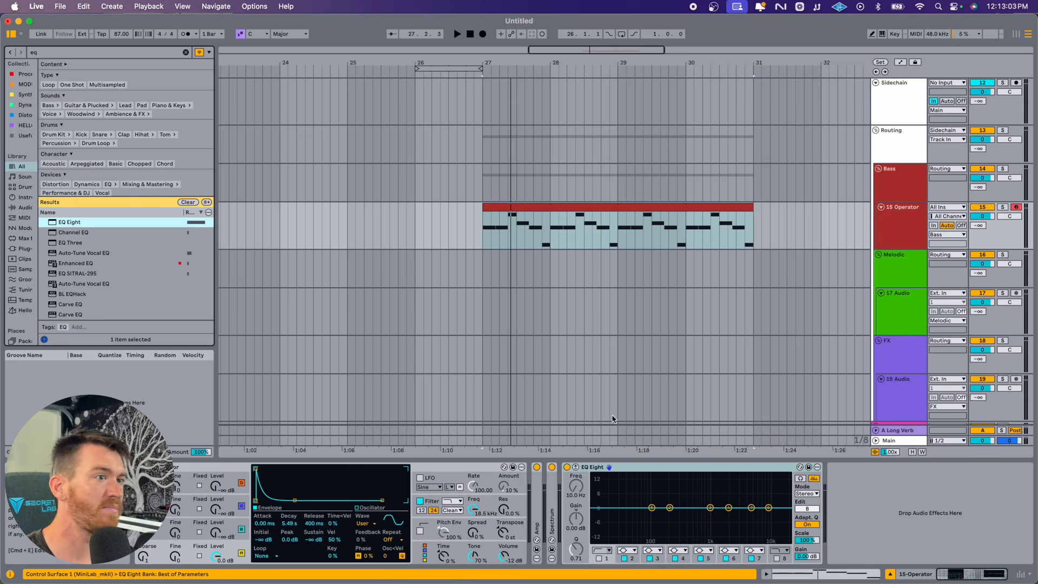
Step: Enable band 1 low cut in EQ Eight and set its frequency to 100 Hz
{"action": "left_click", "coordinate": [608, 490]}
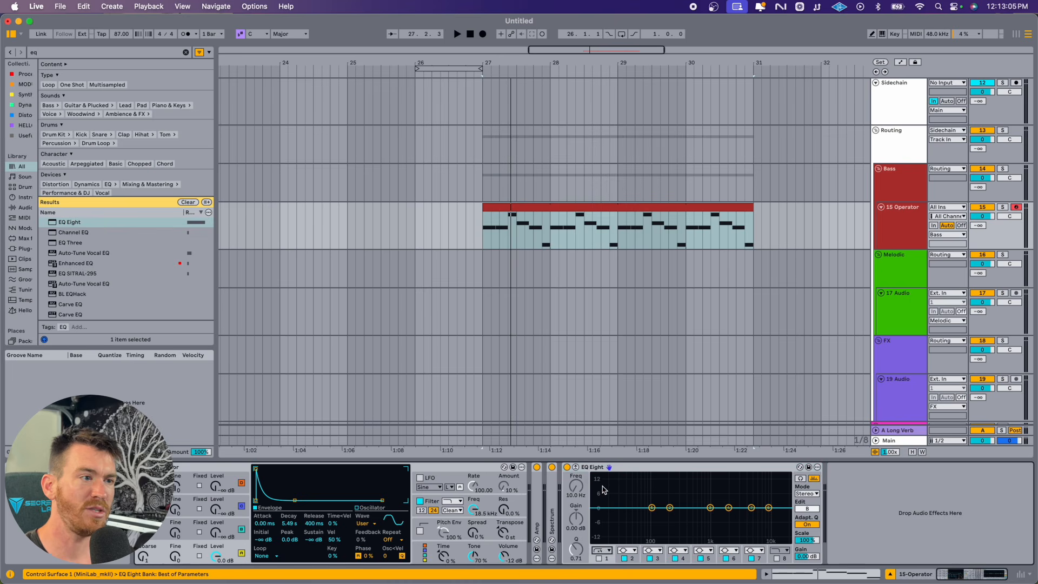
{"action": "left_click", "coordinate": [598, 557]}
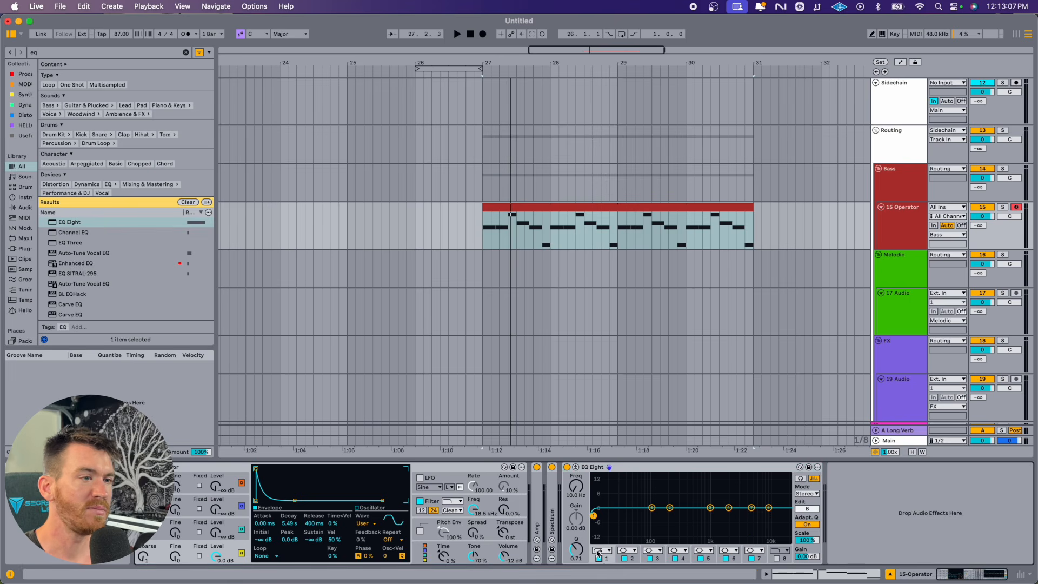
{"action": "left_click", "coordinate": [576, 487]}
{"action": "type", "text": "100"}
{"action": "key", "text": "Return"}
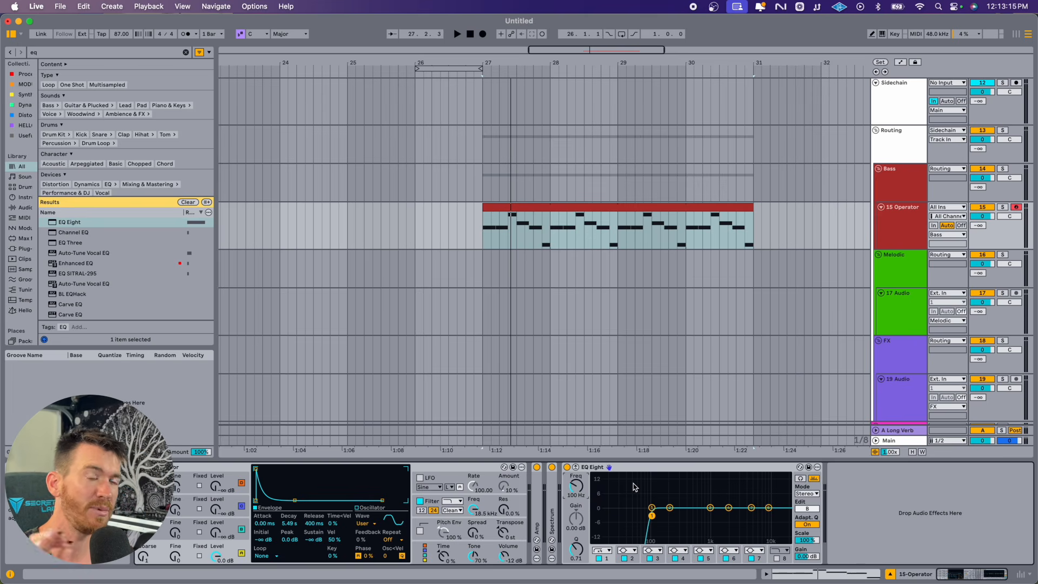
Step: Group EQ Eight into an Audio Effect Rack, show its chain list and duplicate the EQ Eight chain
{"action": "left_click", "coordinate": [621, 468]}
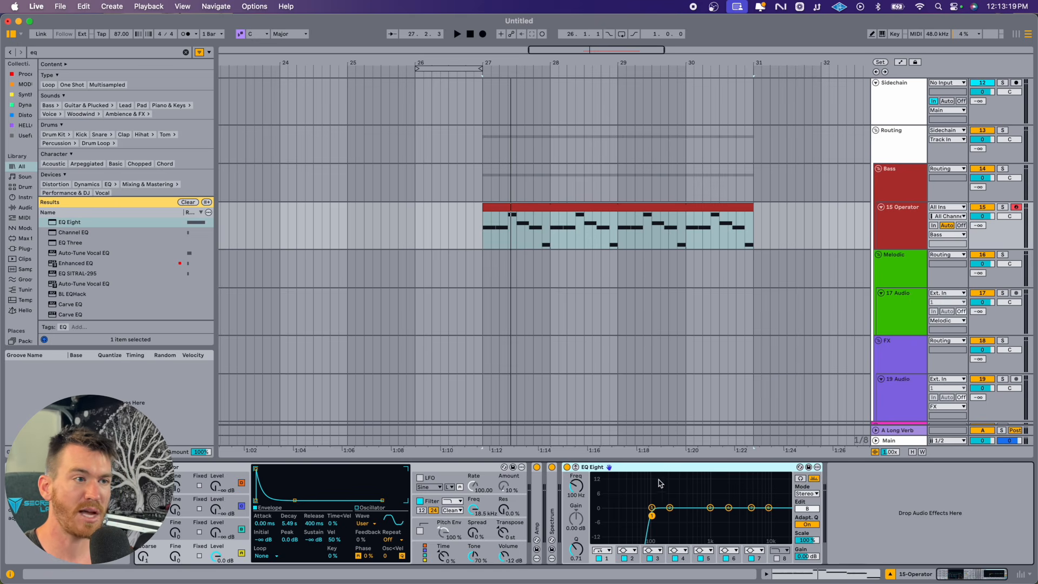
{"action": "key", "text": "super+g"}
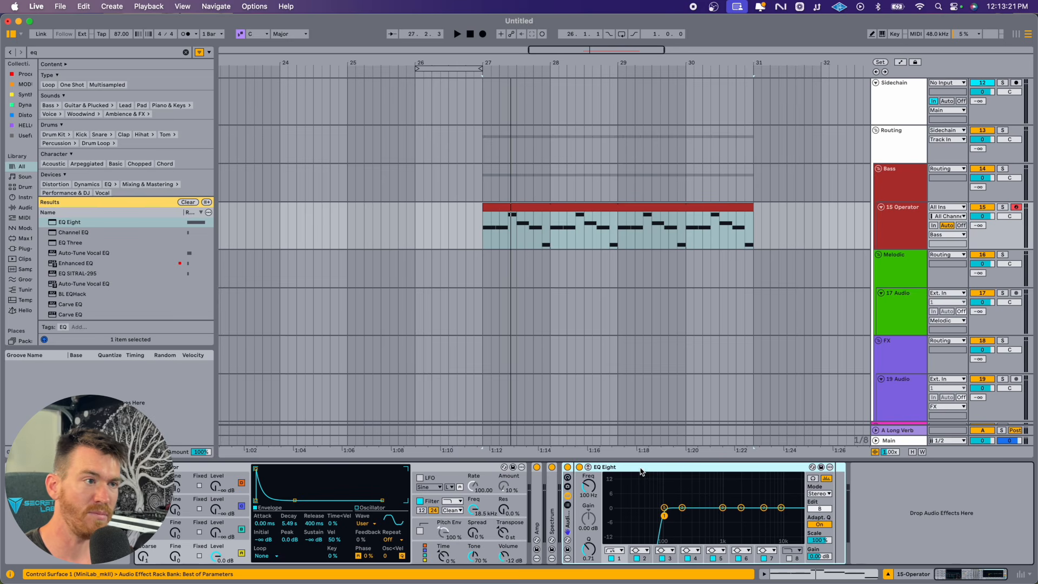
{"action": "key", "text": "super+g"}
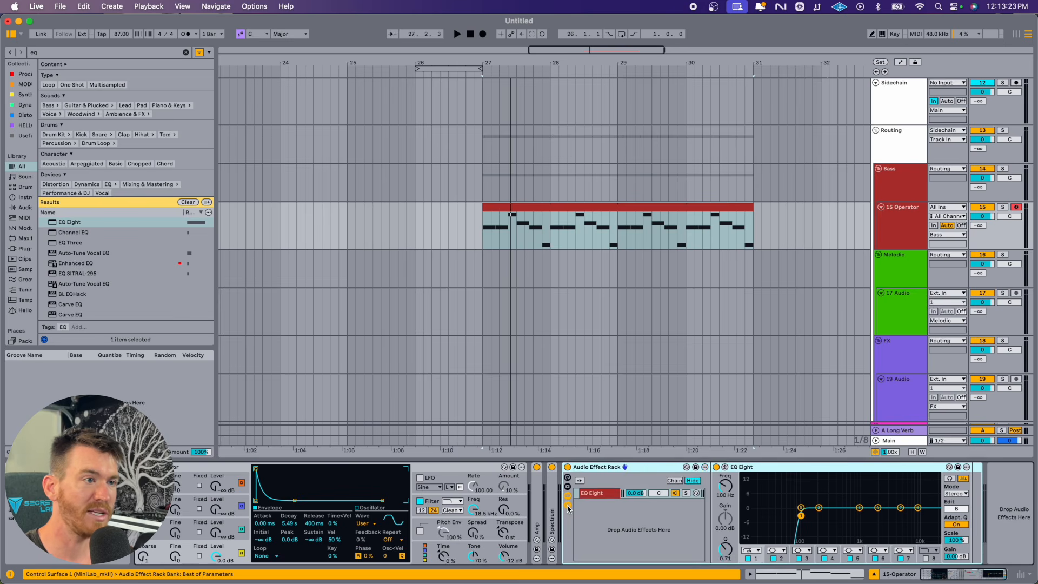
{"action": "left_click", "coordinate": [599, 493]}
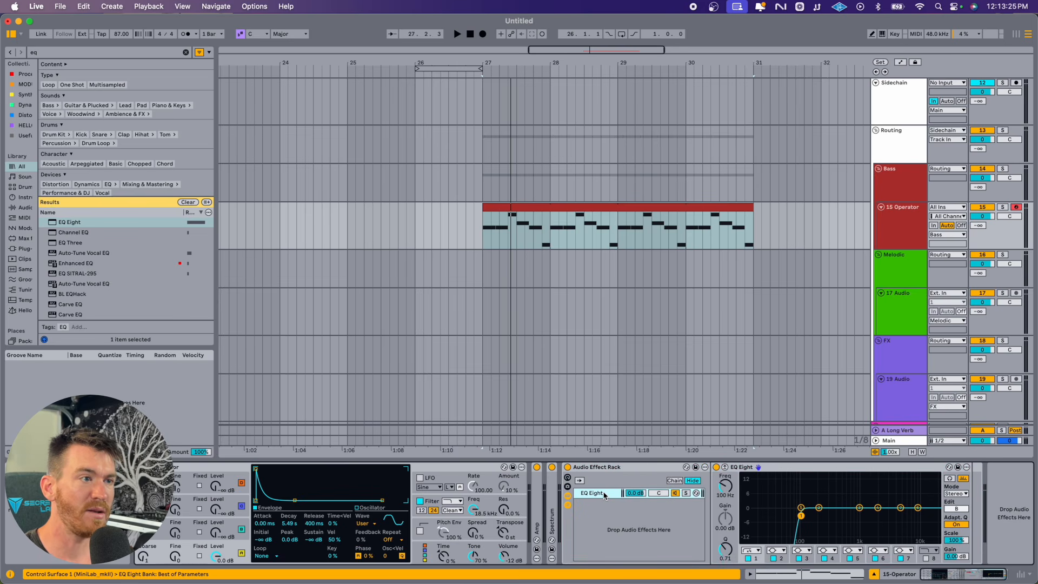
{"action": "key", "text": "super+d"}
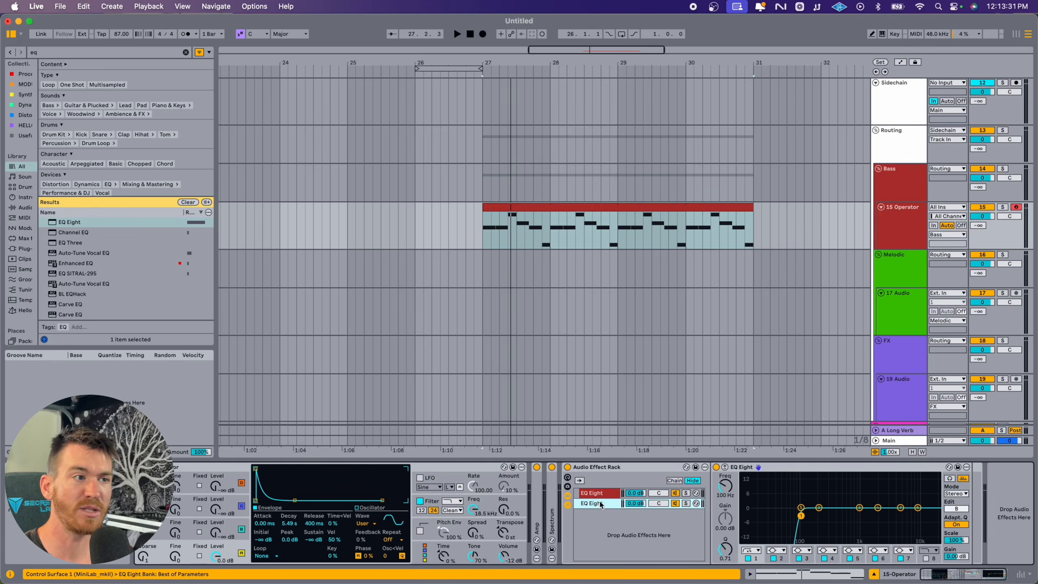
Step: Switch band 1 of the duplicated chain's EQ Eight to a high cut, and rename the two chains hi and lo
{"action": "left_click", "coordinate": [750, 551]}
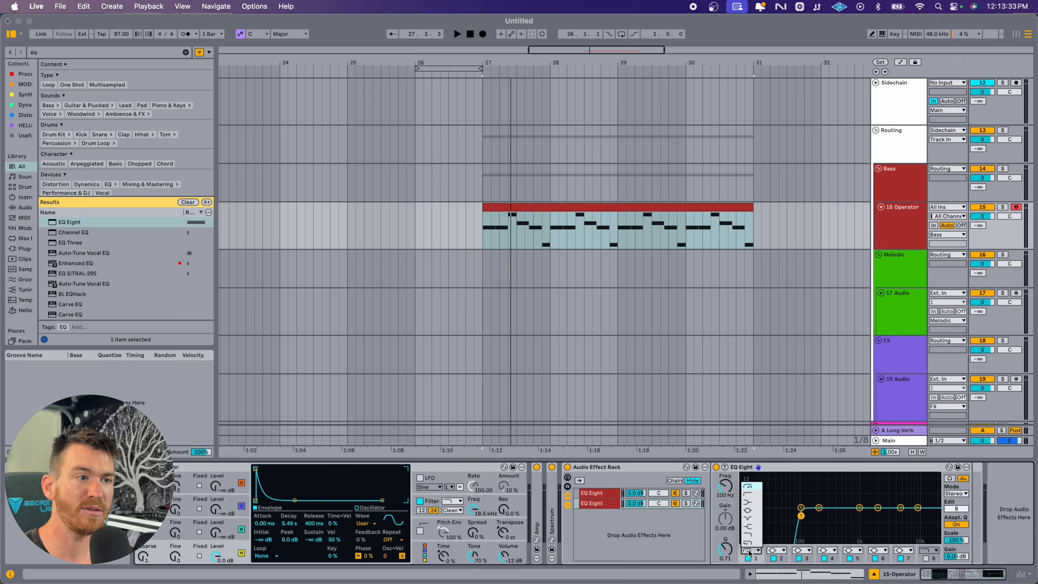
{"action": "left_click", "coordinate": [750, 543]}
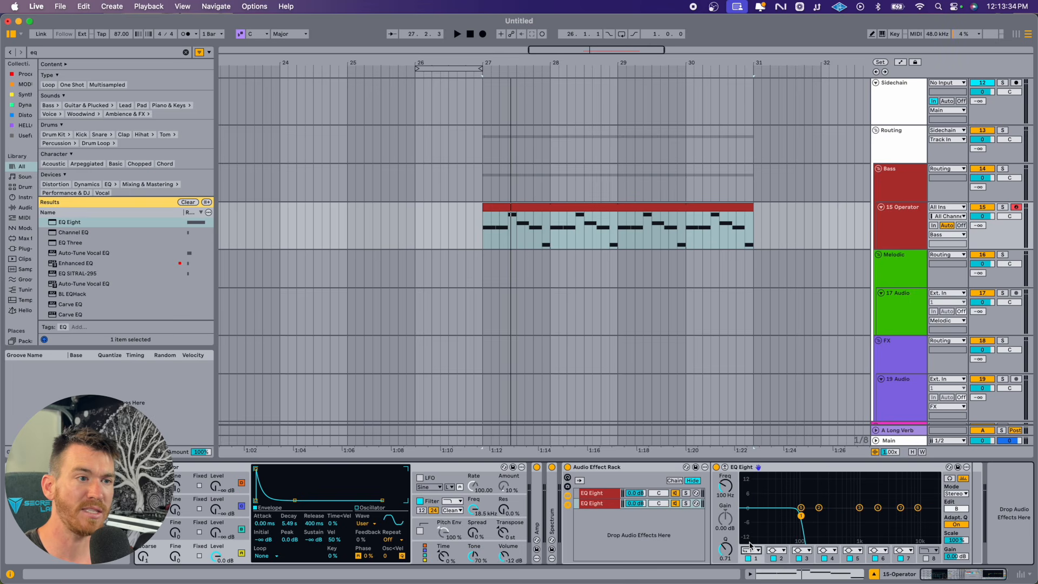
{"action": "left_click", "coordinate": [592, 494]}
{"action": "key", "text": "super+r"}
{"action": "type", "text": "hi"}
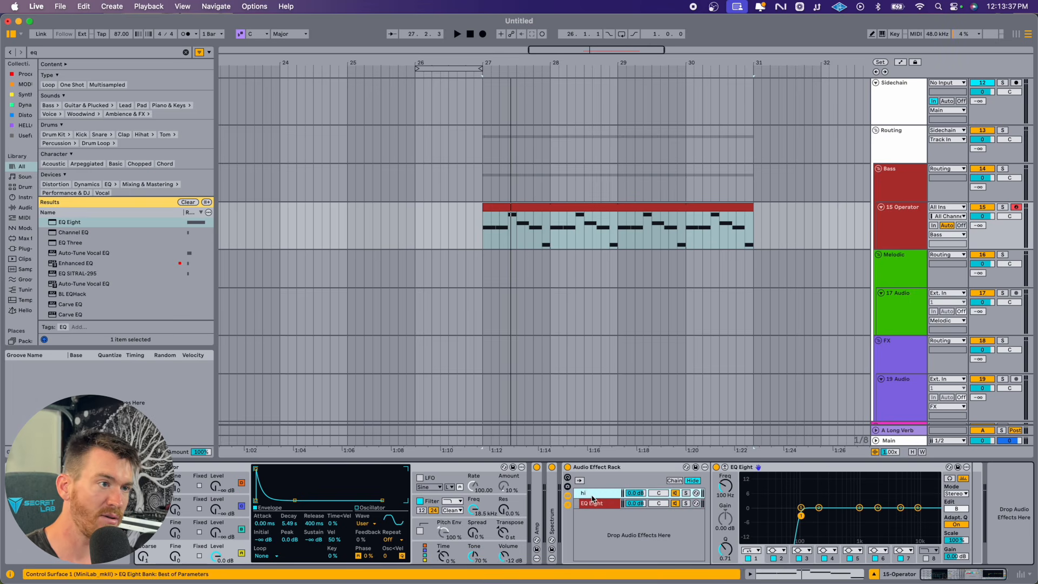
{"action": "left_click", "coordinate": [594, 503]}
{"action": "key", "text": "super+r"}
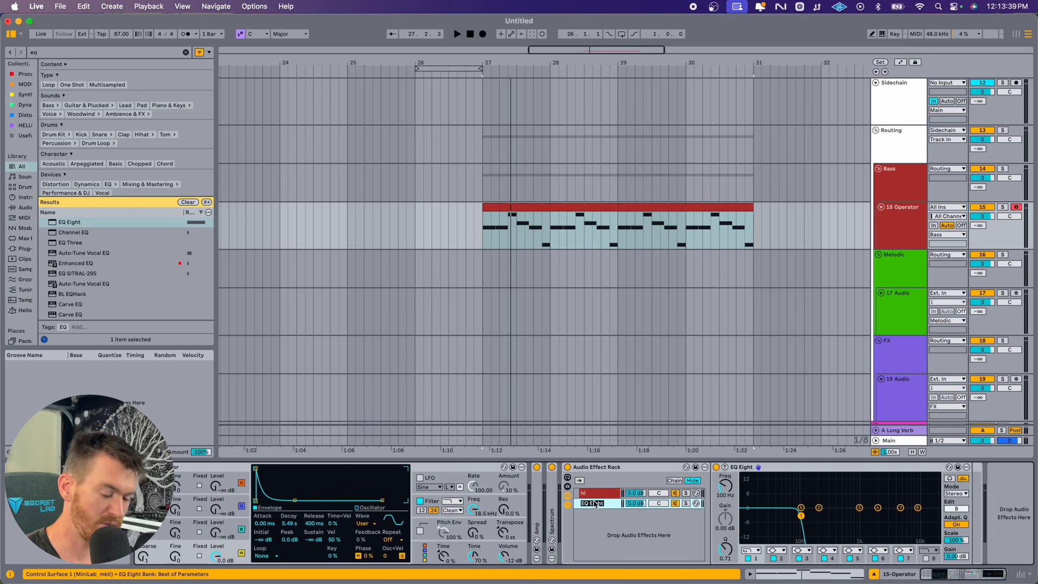
{"action": "type", "text": "lo"}
{"action": "key", "text": "Return"}
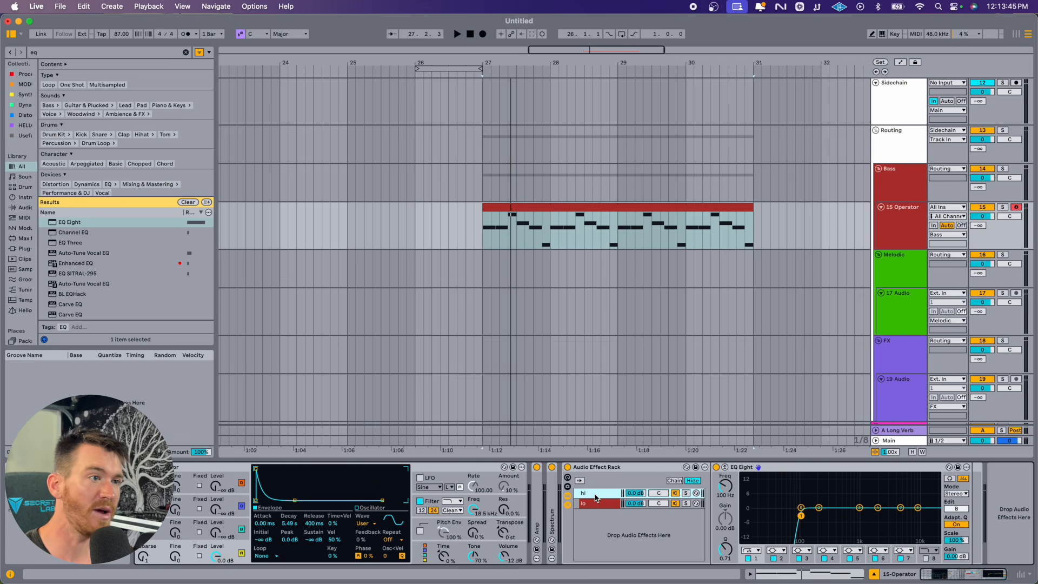
Step: Expand the Amp and move it into the rack's hi chain, placing it before EQ Eight
{"action": "double_click", "coordinate": [535, 494]}
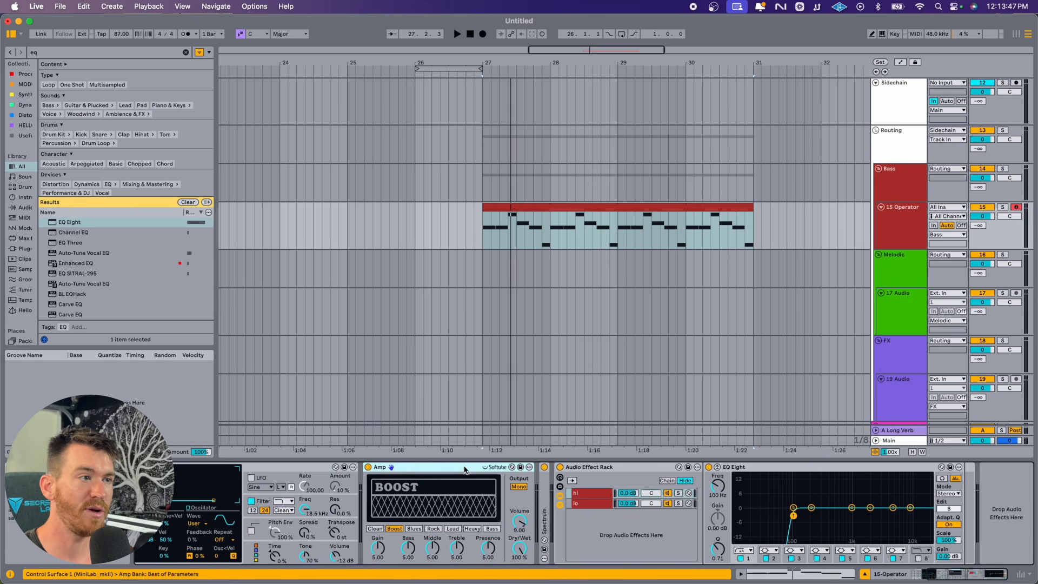
{"action": "left_click_drag", "start_coordinate": [453, 468], "coordinate": [769, 485]}
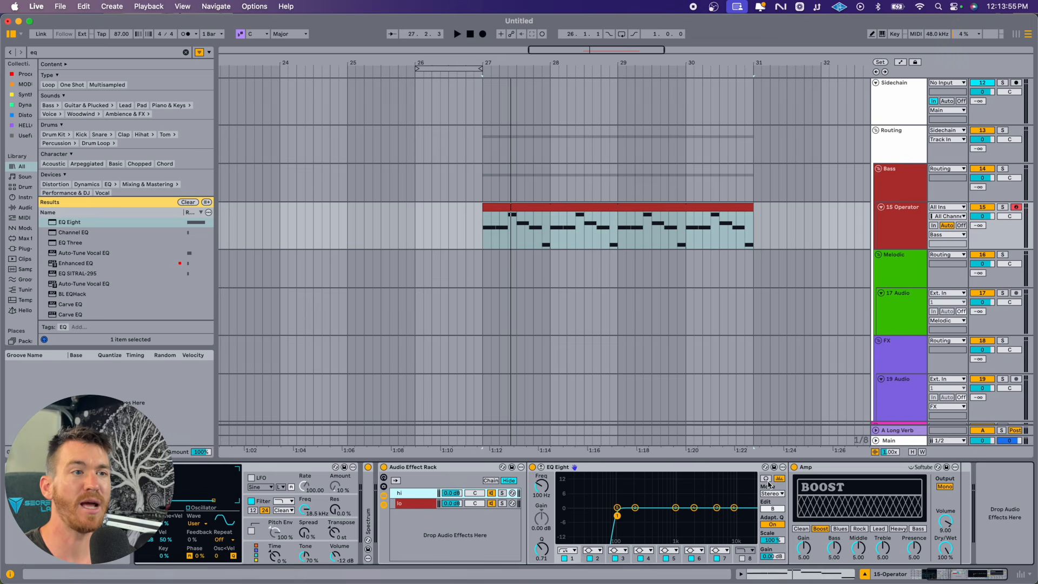
{"action": "left_click_drag", "start_coordinate": [842, 466], "coordinate": [600, 474]}
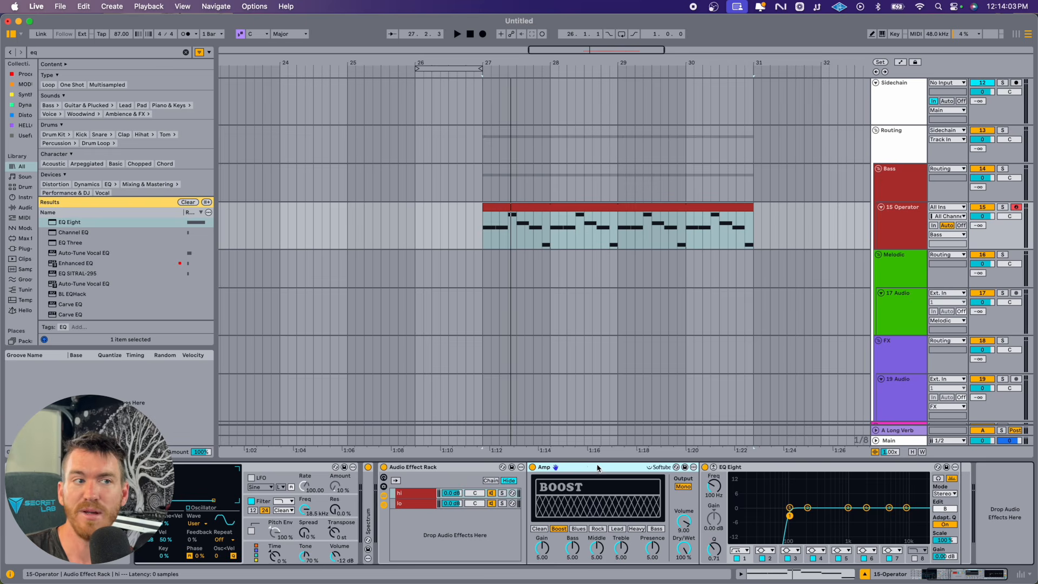
{"action": "left_click", "coordinate": [776, 470]}
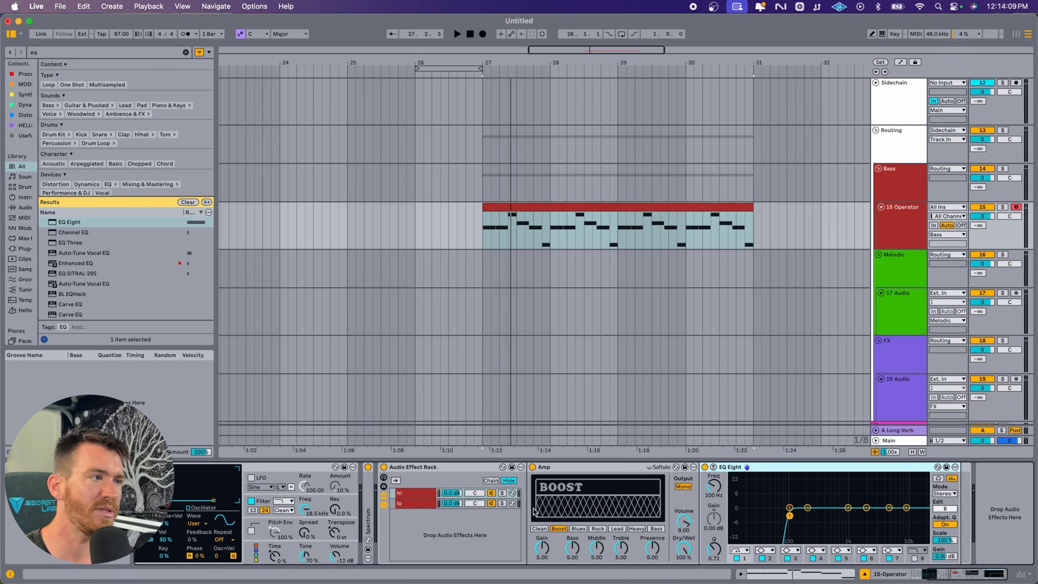
Step: Move Spectrum behind the Audio Effect Rack, expand it, and play the bass clip to view its frequency content
{"action": "left_click_drag", "start_coordinate": [368, 502], "coordinate": [1012, 501]}
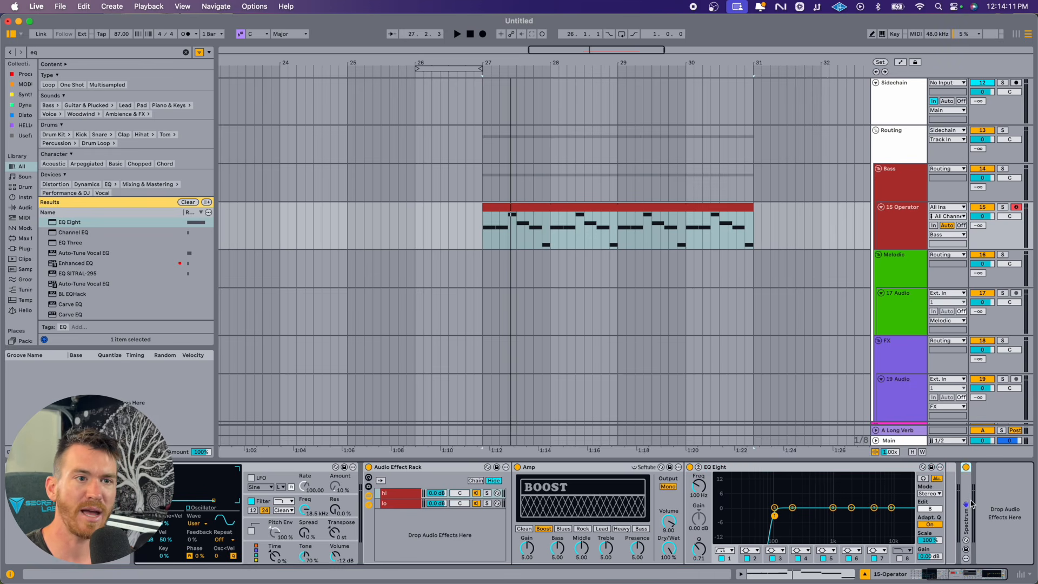
{"action": "double_click", "coordinate": [967, 500]}
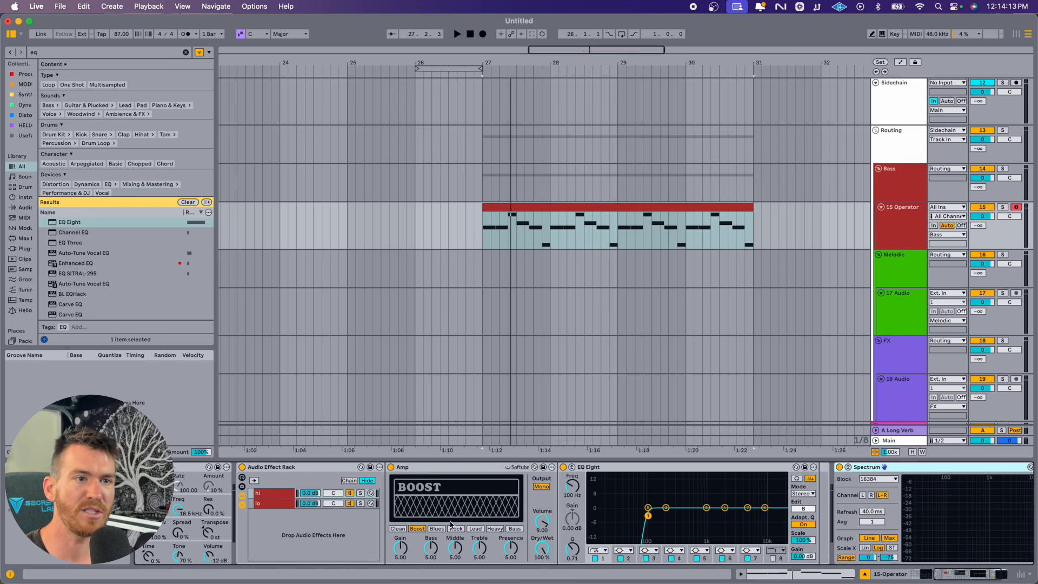
{"action": "key", "text": "space"}
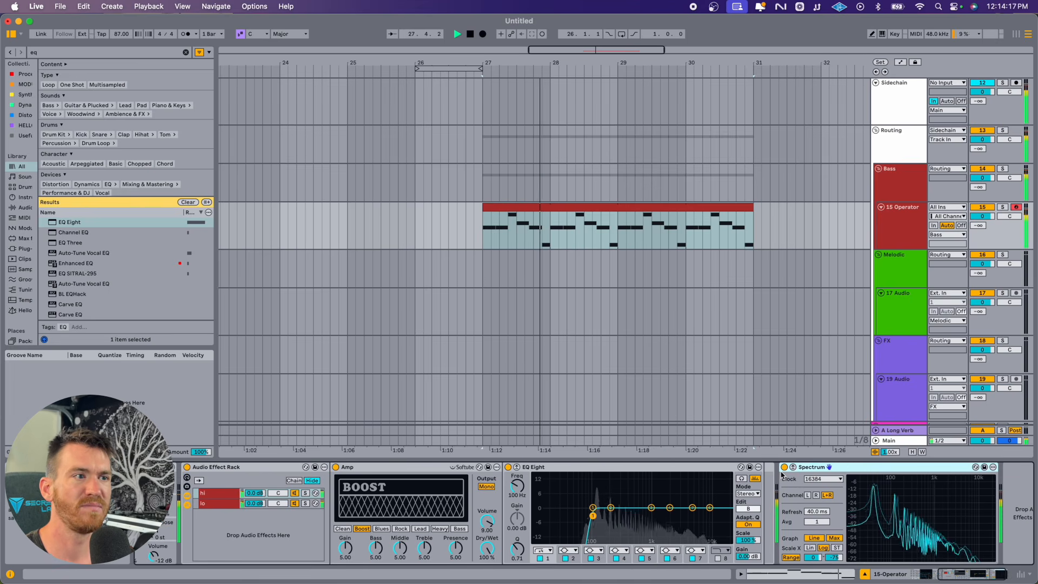
{"action": "key", "text": "space"}
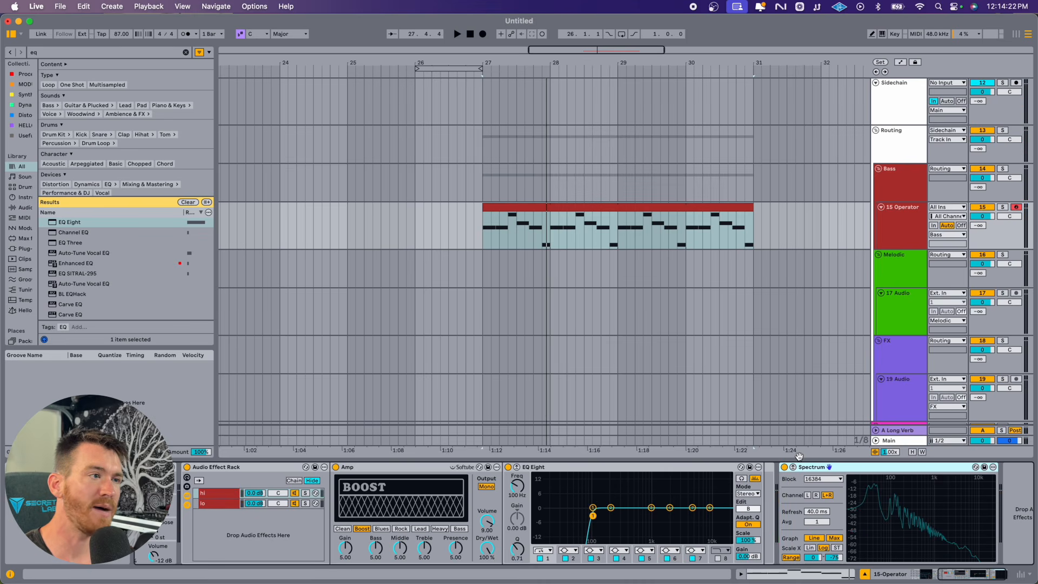
Step: Try the Amp after EQ Eight in the hi chain, play the bass, and return the Amp before EQ Eight
{"action": "left_click", "coordinate": [358, 469]}
{"action": "left_click_drag", "start_coordinate": [359, 468], "coordinate": [746, 495]}
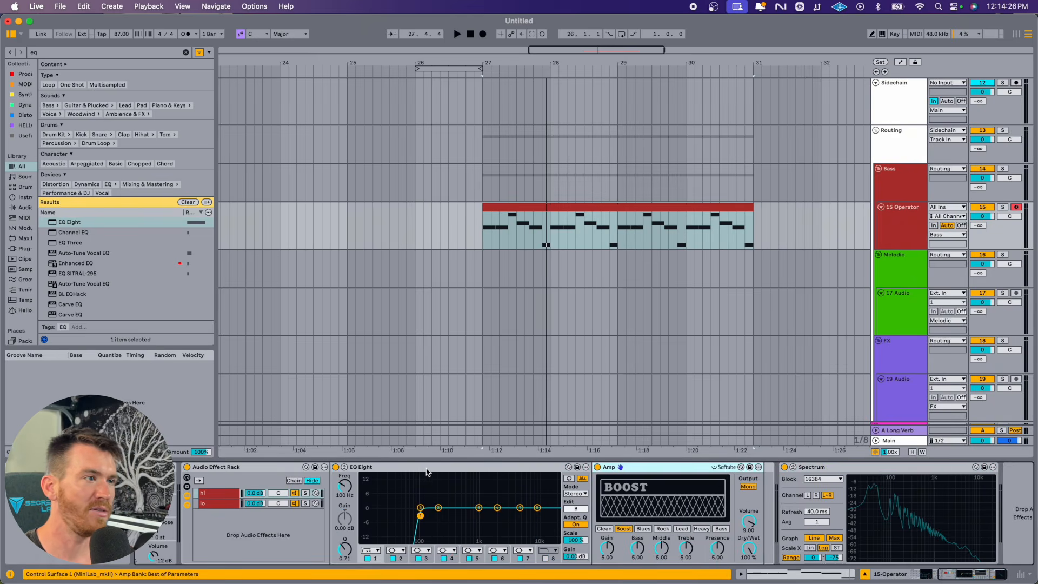
{"action": "left_click", "coordinate": [409, 470]}
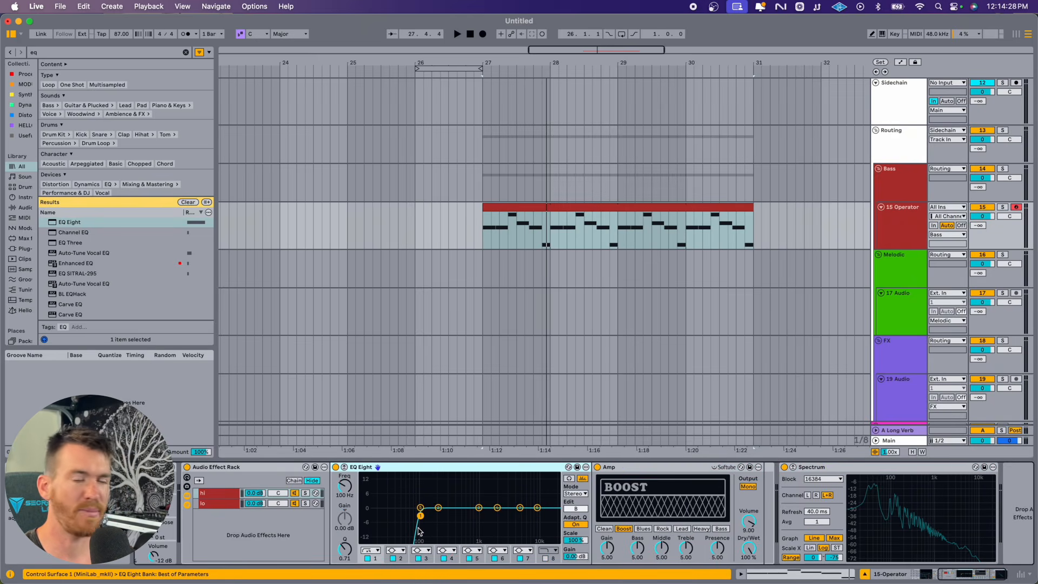
{"action": "left_click", "coordinate": [638, 469]}
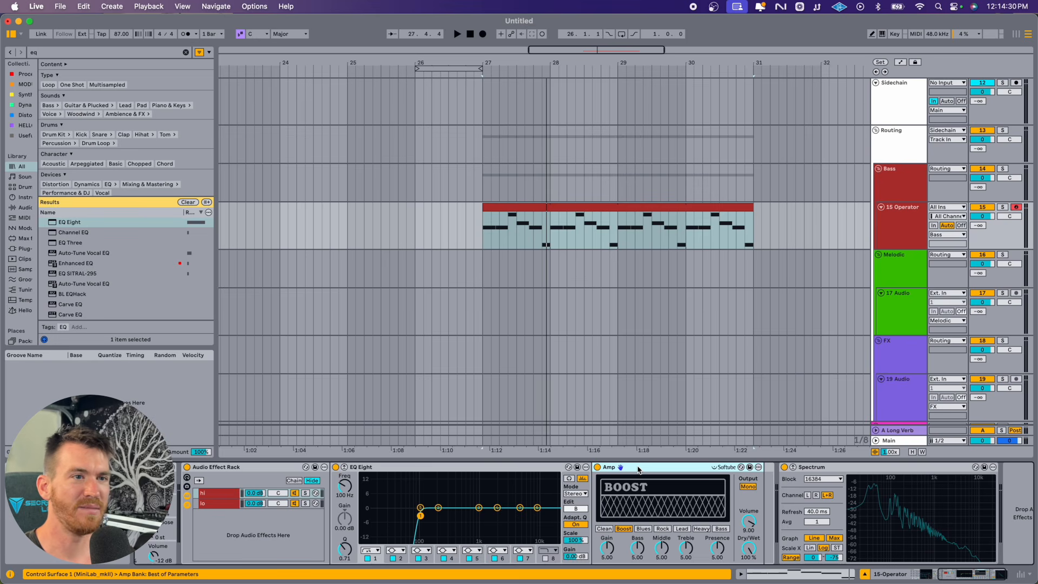
{"action": "key", "text": "space"}
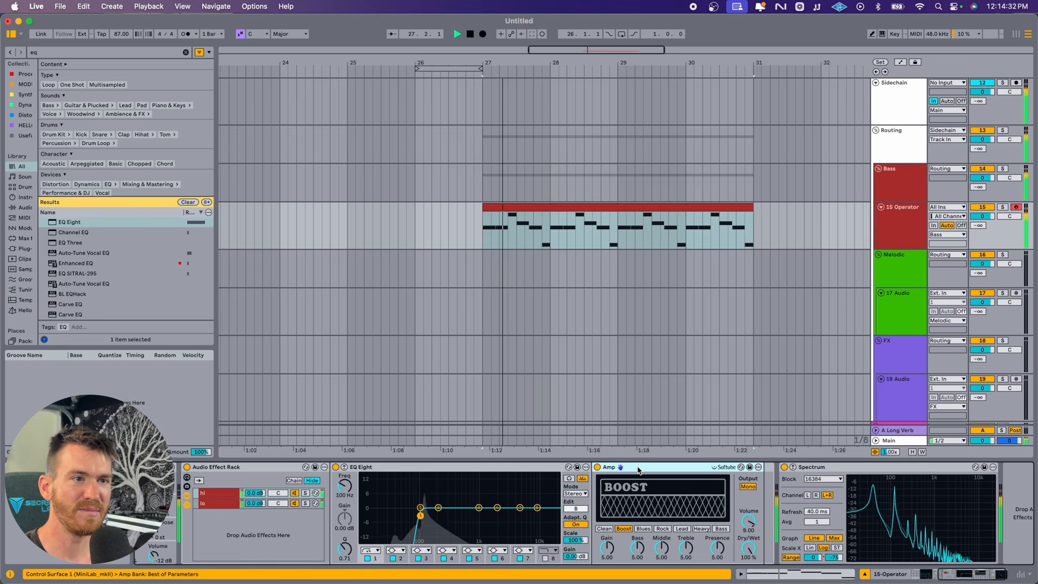
{"action": "key", "text": "space"}
{"action": "left_click_drag", "start_coordinate": [638, 469], "coordinate": [401, 471]}
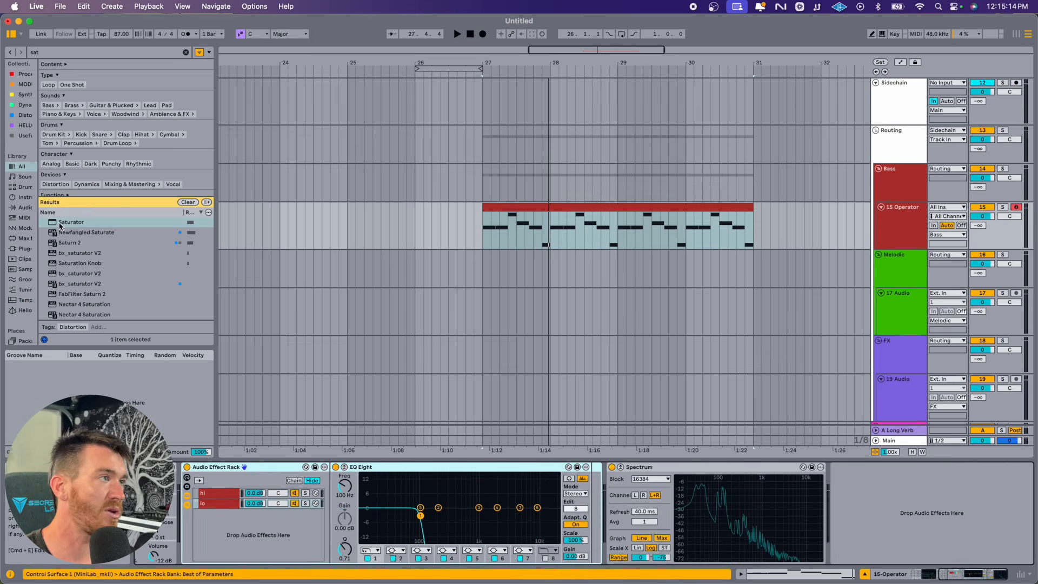
Step: Add Saturator to the lo chain from the browser search "sat" and place it after EQ Eight
{"action": "left_click_drag", "start_coordinate": [60, 226], "coordinate": [348, 538]}
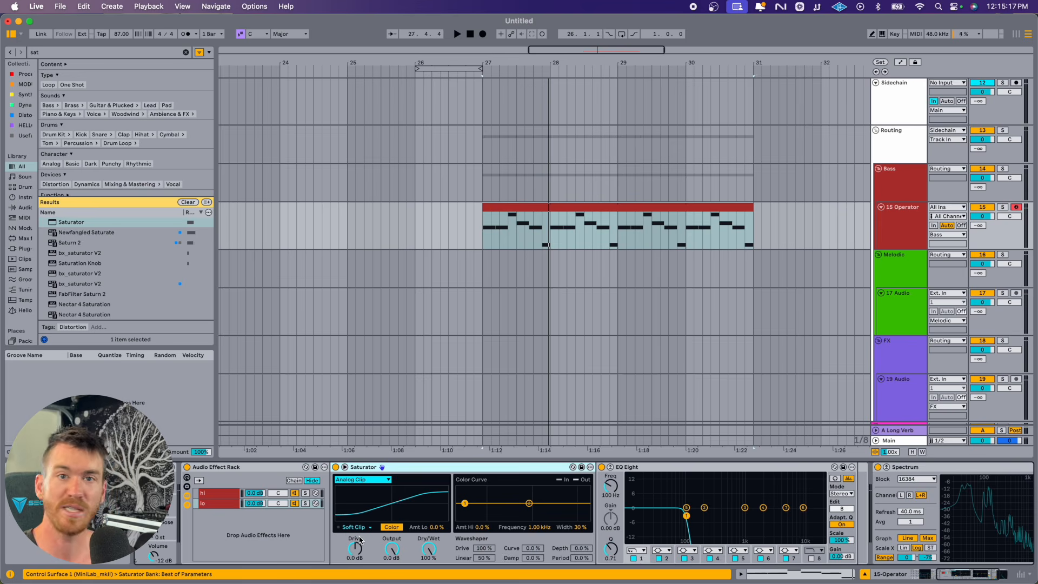
{"action": "left_click_drag", "start_coordinate": [403, 469], "coordinate": [768, 486]}
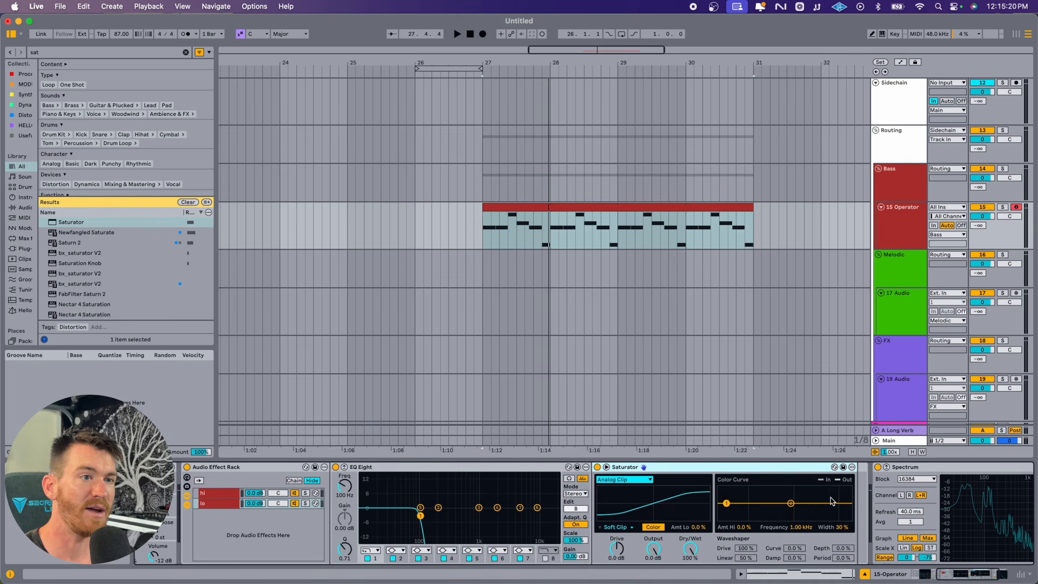
{"action": "left_click", "coordinate": [489, 469]}
{"action": "left_click", "coordinate": [637, 472]}
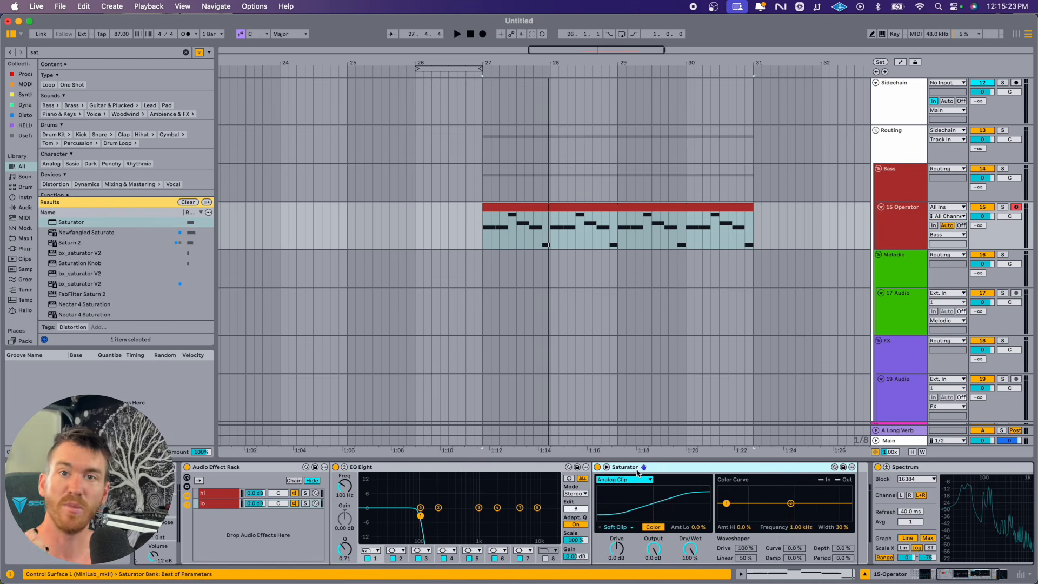
Step: Try Saturator before EQ Eight in the lo chain, and move it back after EQ Eight
{"action": "left_click", "coordinate": [367, 468]}
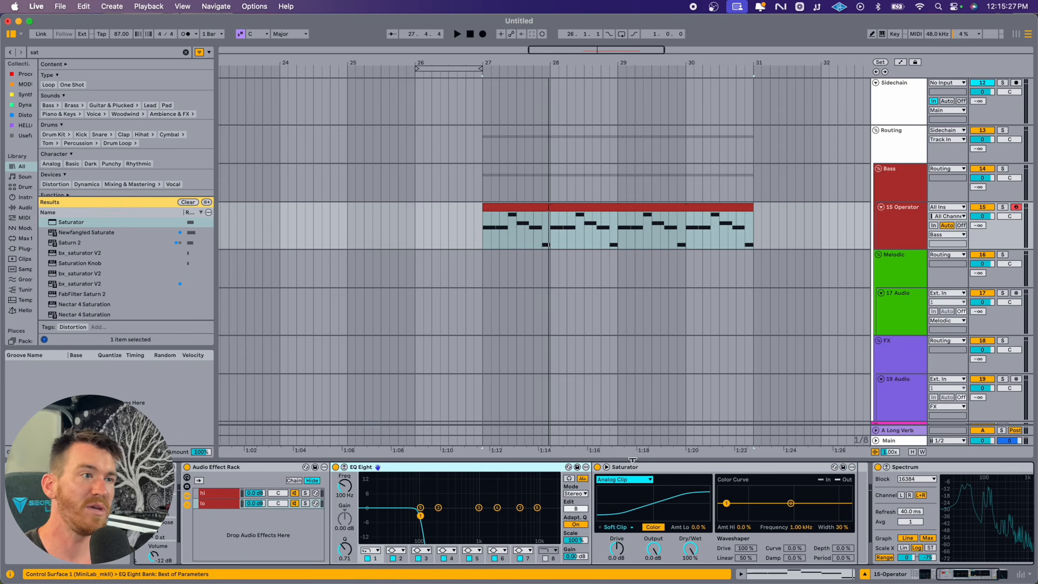
{"action": "left_click_drag", "start_coordinate": [628, 472], "coordinate": [412, 486]}
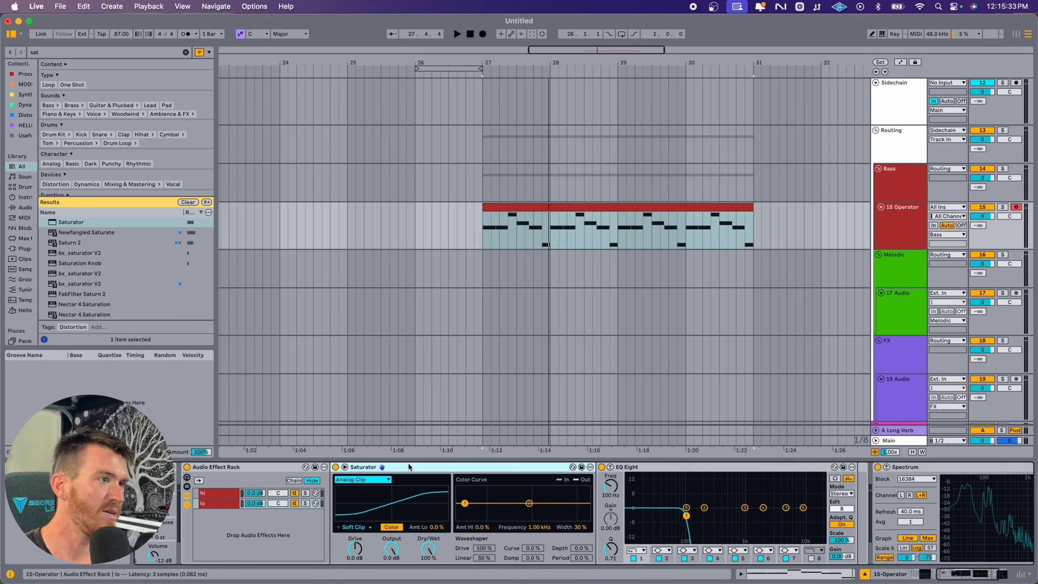
{"action": "left_click_drag", "start_coordinate": [409, 467], "coordinate": [832, 481]}
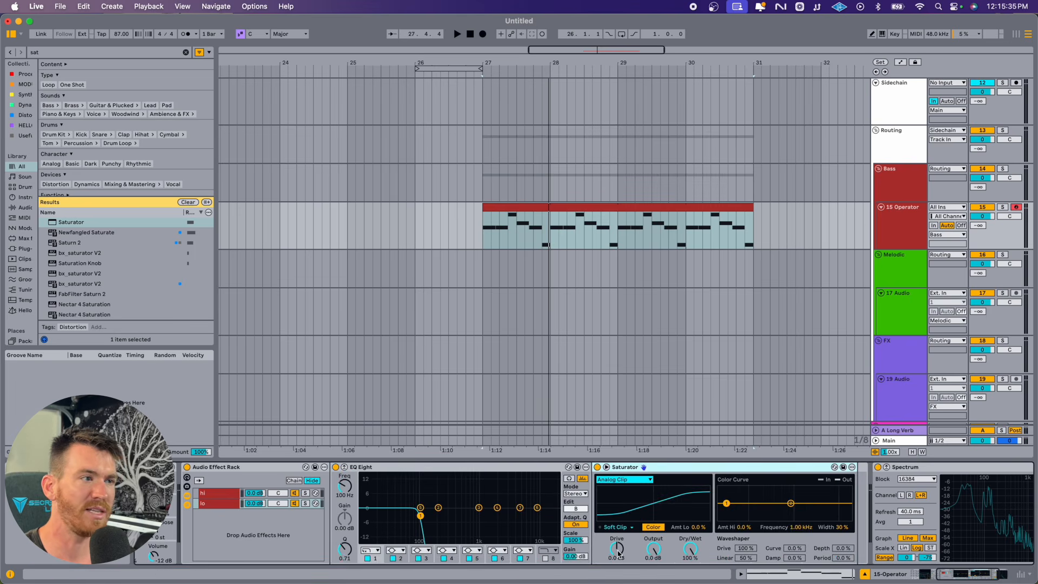
Step: Solo the lo chain and, while playing the bass, set Saturator's Drive to 9.8 dB and Output to -4.9 dB
{"action": "left_click", "coordinate": [305, 504]}
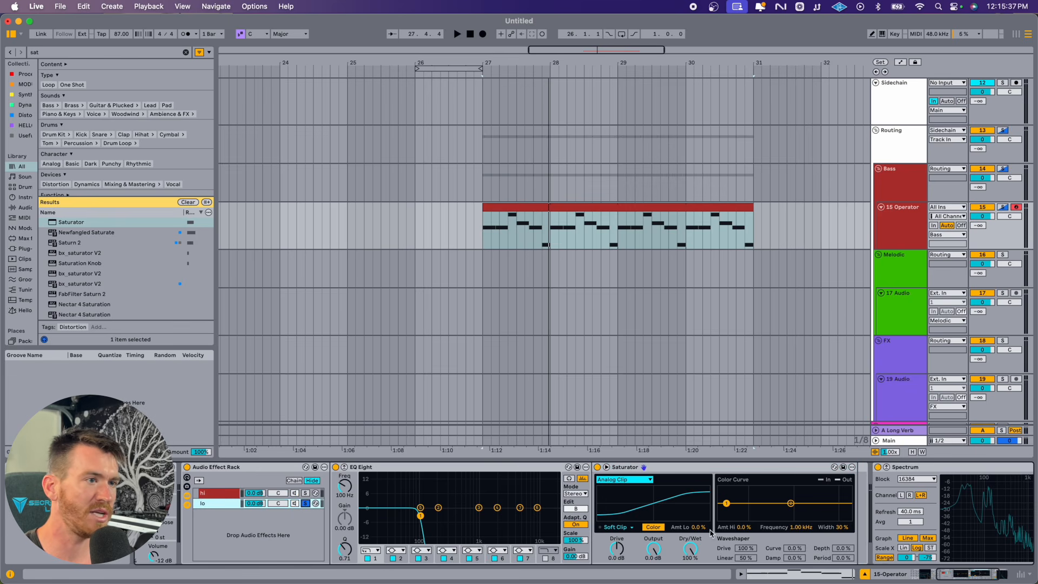
{"action": "key", "text": "space"}
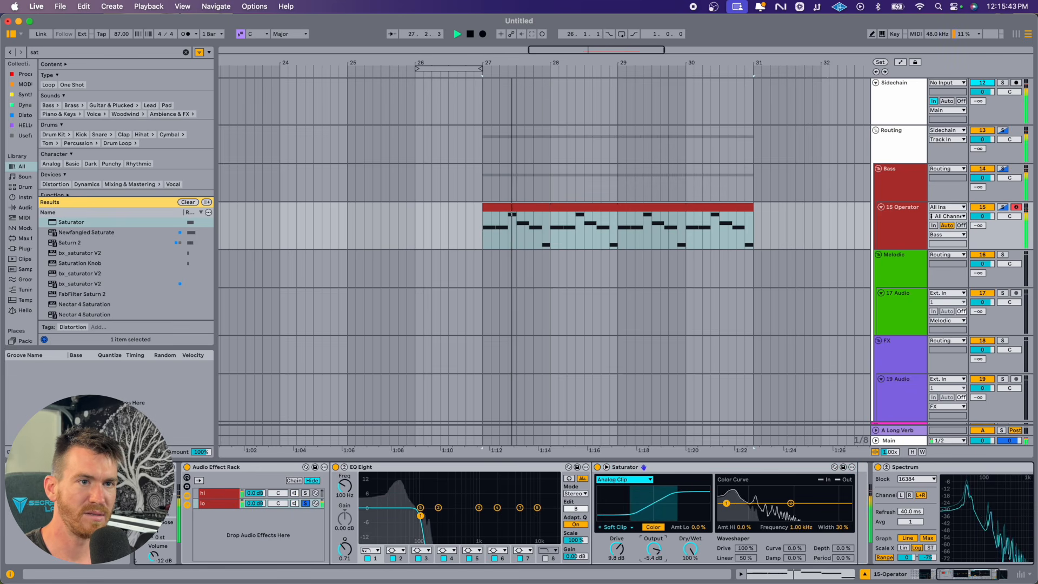
{"action": "key", "text": "space"}
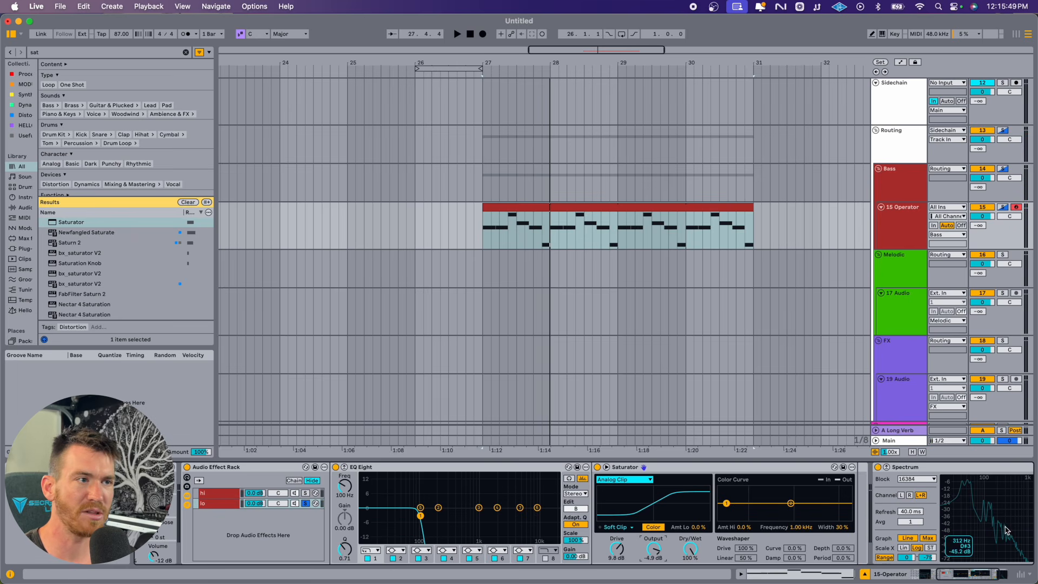
Step: Audition the soloed lo chain with Saturator before EQ Eight, and restore Saturator to its place after EQ Eight
{"action": "left_click_drag", "start_coordinate": [661, 472], "coordinate": [387, 480]}
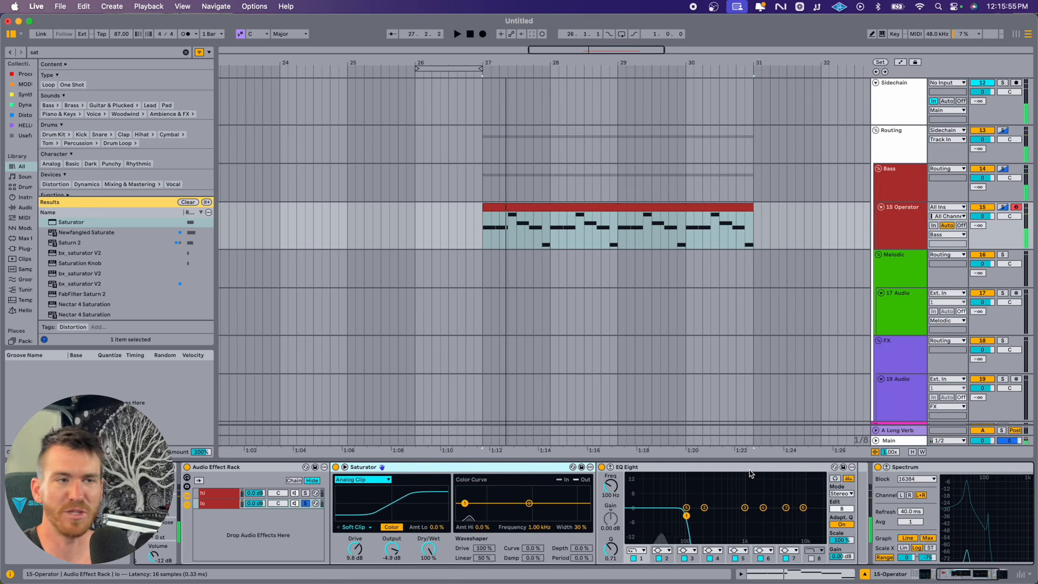
{"action": "left_click_drag", "start_coordinate": [395, 470], "coordinate": [776, 481]}
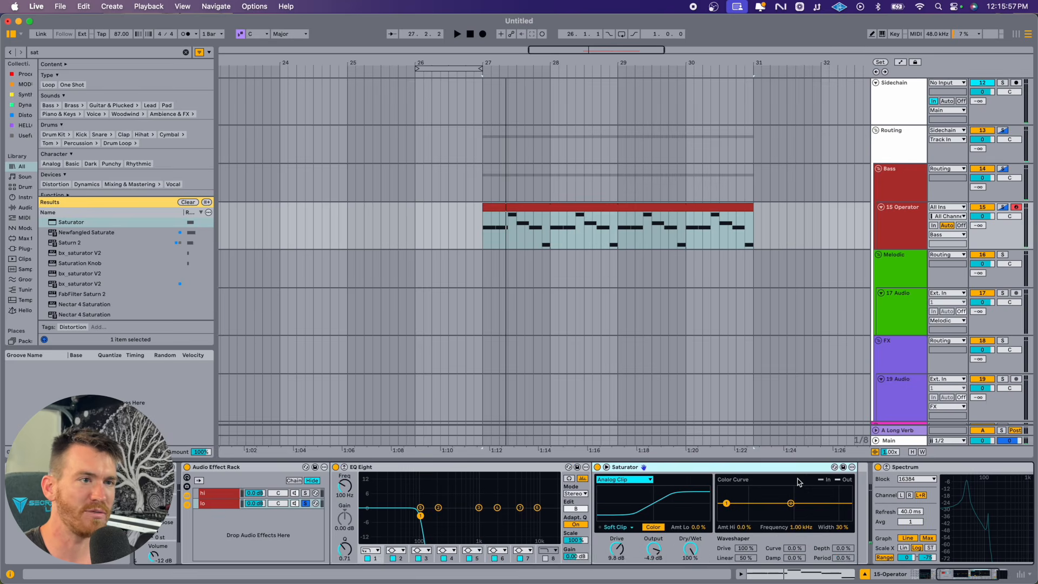
Step: Unsolo the lo chain, check the devices of both chains, and play the bass through the complete rack
{"action": "left_click", "coordinate": [306, 506]}
{"action": "left_click", "coordinate": [222, 494]}
{"action": "left_click", "coordinate": [220, 505]}
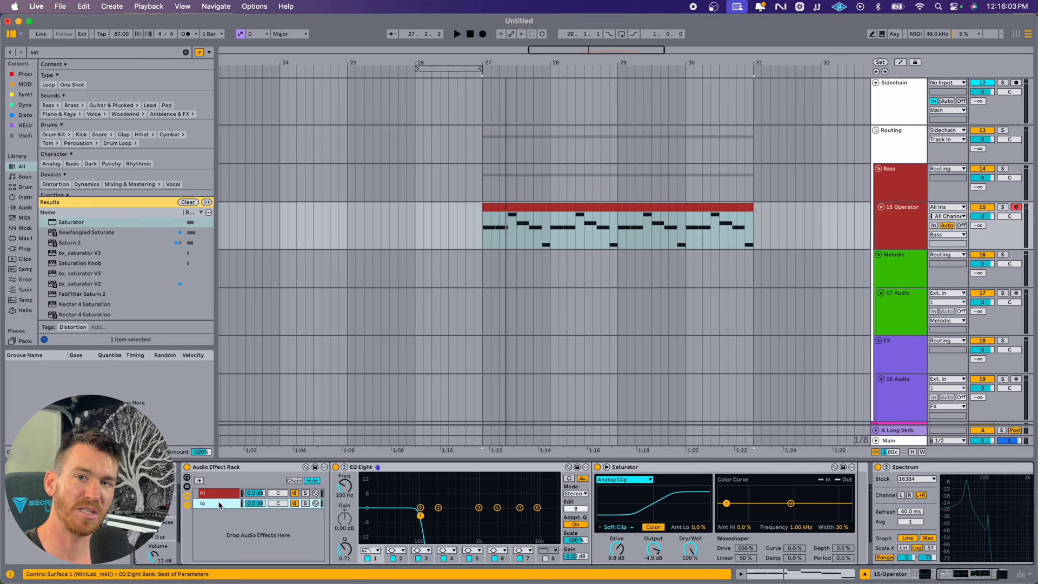
{"action": "key", "text": "space"}
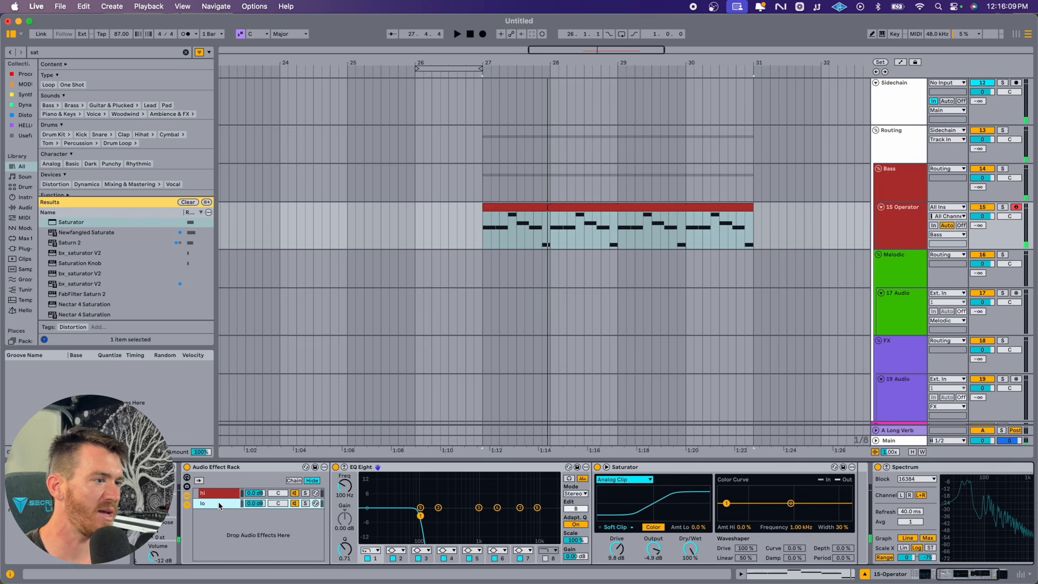
Step: Search the browser for "chor" and add Chorus-Ensemble to the hi chain between Amp and EQ Eight
{"action": "left_click", "coordinate": [541, 468]}
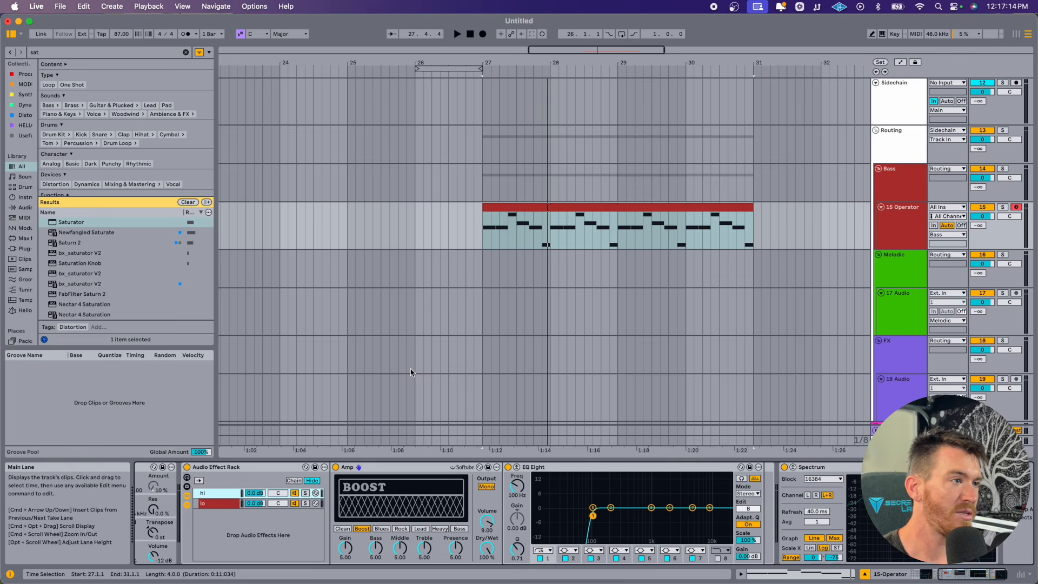
{"action": "key", "text": "super+f"}
{"action": "type", "text": "chor"}
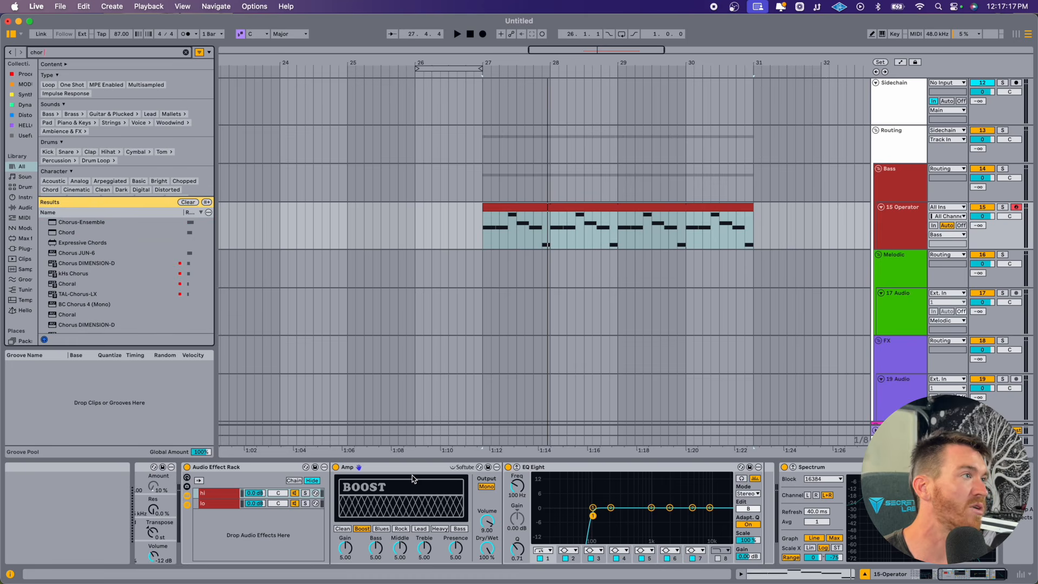
{"action": "key", "text": "Down"}
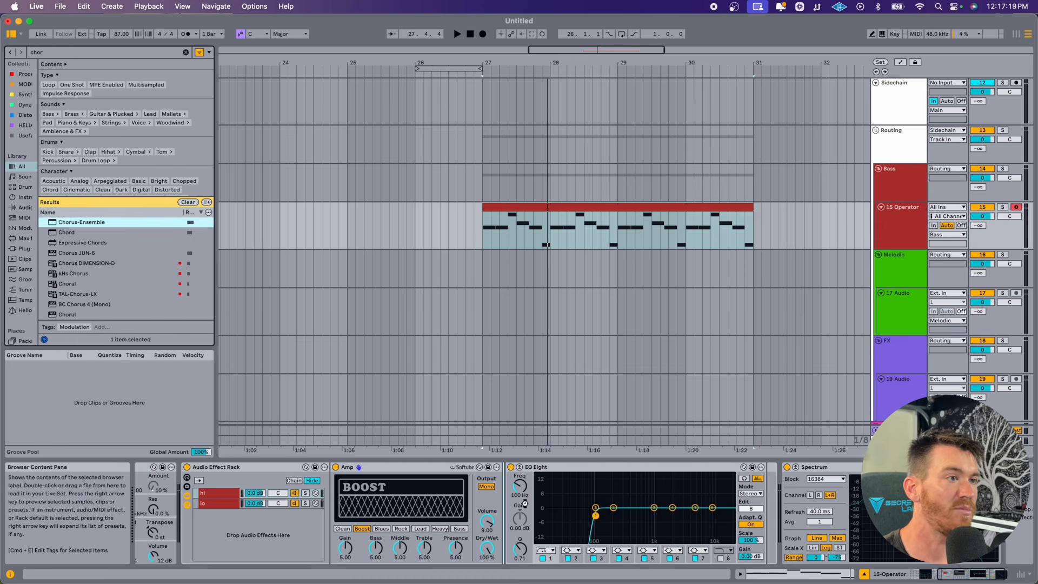
{"action": "key", "text": "Return"}
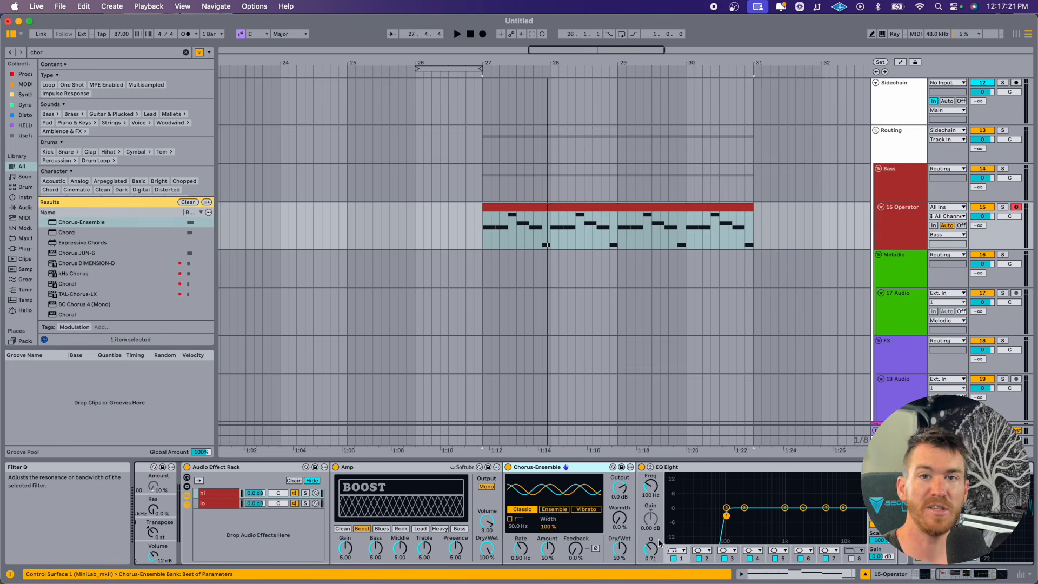
Step: Play the bass with the chorus, and add a Utility after EQ Eight in the hi chain, switched to Mid/Side Mode
{"action": "key", "text": "space"}
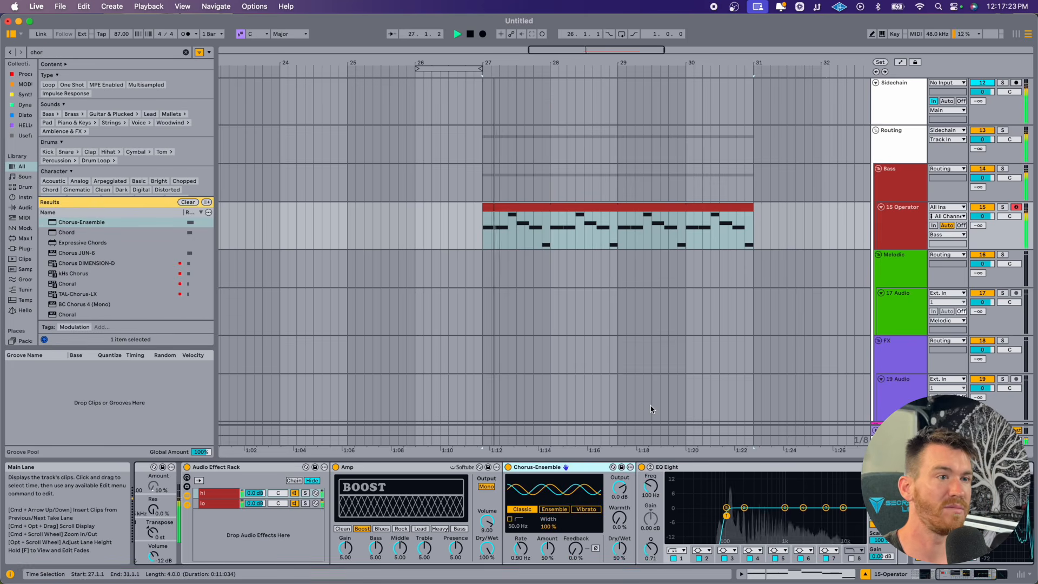
{"action": "scroll", "coordinate": [643, 474], "scroll_direction": "right", "scroll_amount": 5}
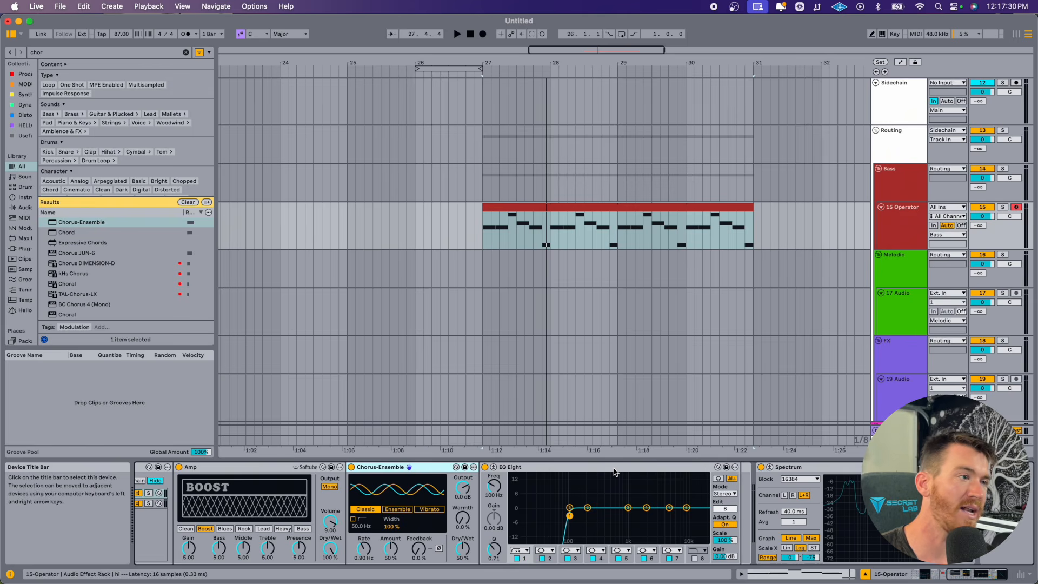
{"action": "key", "text": "super+f"}
{"action": "type", "text": "util"}
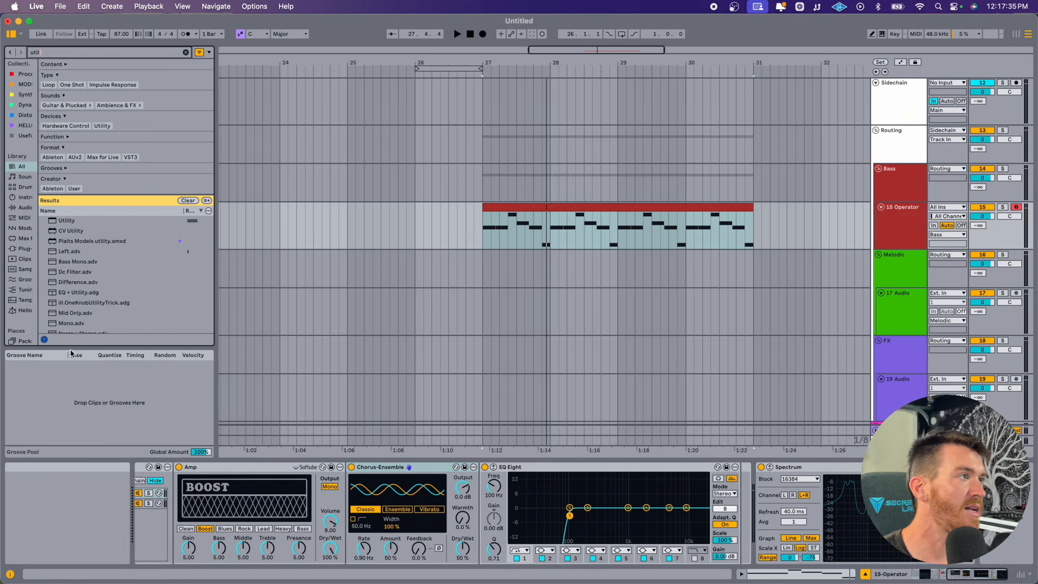
{"action": "left_click_drag", "start_coordinate": [66, 220], "coordinate": [660, 463]}
{"action": "right_click", "coordinate": [693, 521]}
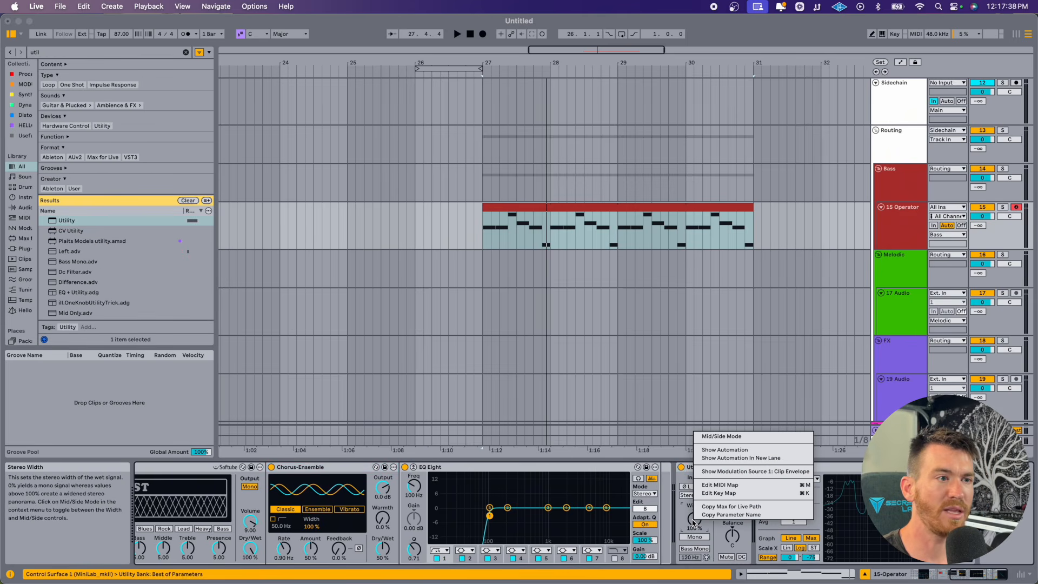
{"action": "left_click", "coordinate": [721, 436]}
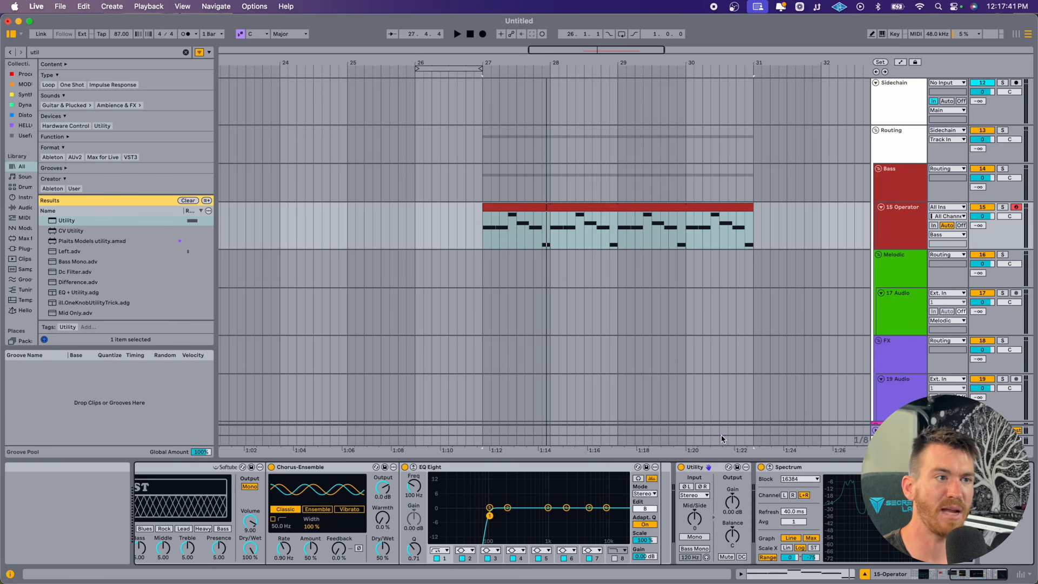
Step: Group the Utility into its own Audio Effect Rack, show the chain list, and duplicate the Utility chain
{"action": "left_click", "coordinate": [698, 468]}
{"action": "key", "text": "super+g"}
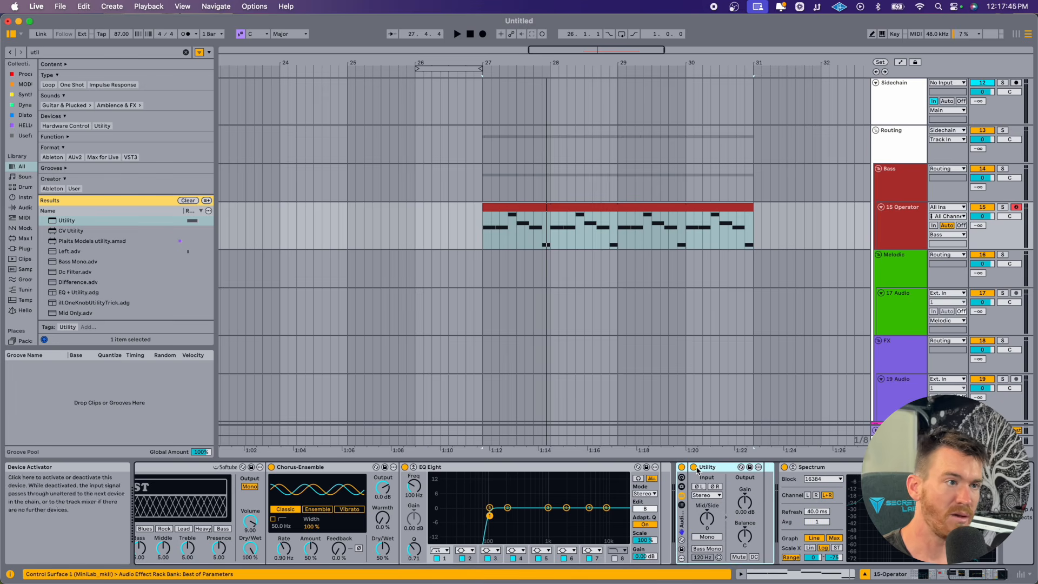
{"action": "left_click", "coordinate": [682, 505]}
{"action": "left_click", "coordinate": [553, 493]}
{"action": "key", "text": "super+d"}
{"action": "left_click", "coordinate": [560, 495]}
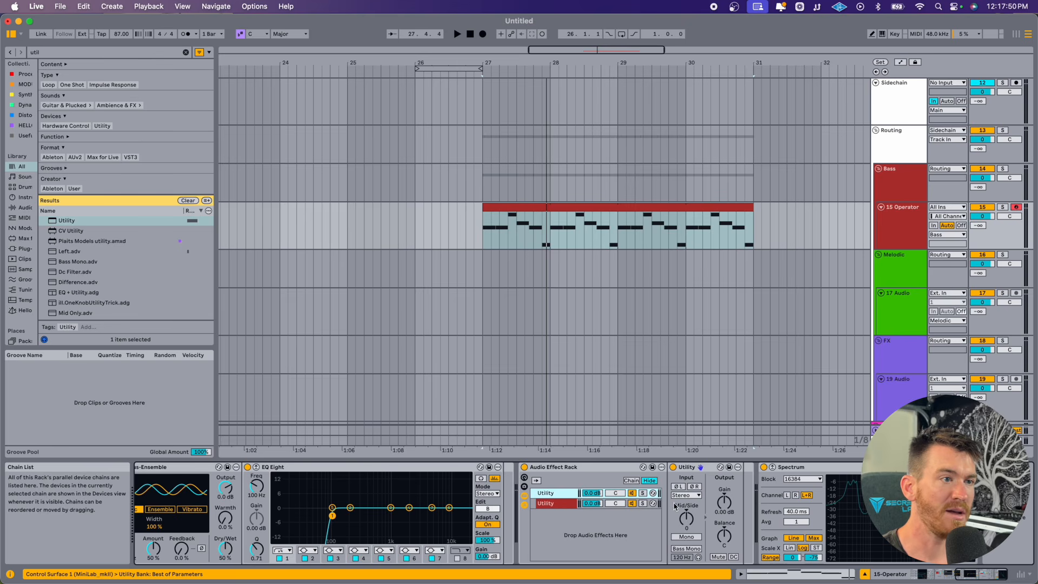
Step: Set the first chain's Utility Mid/Side control to 100S and the second chain's fully to mid
{"action": "left_click_drag", "start_coordinate": [690, 524], "coordinate": [689, 470]}
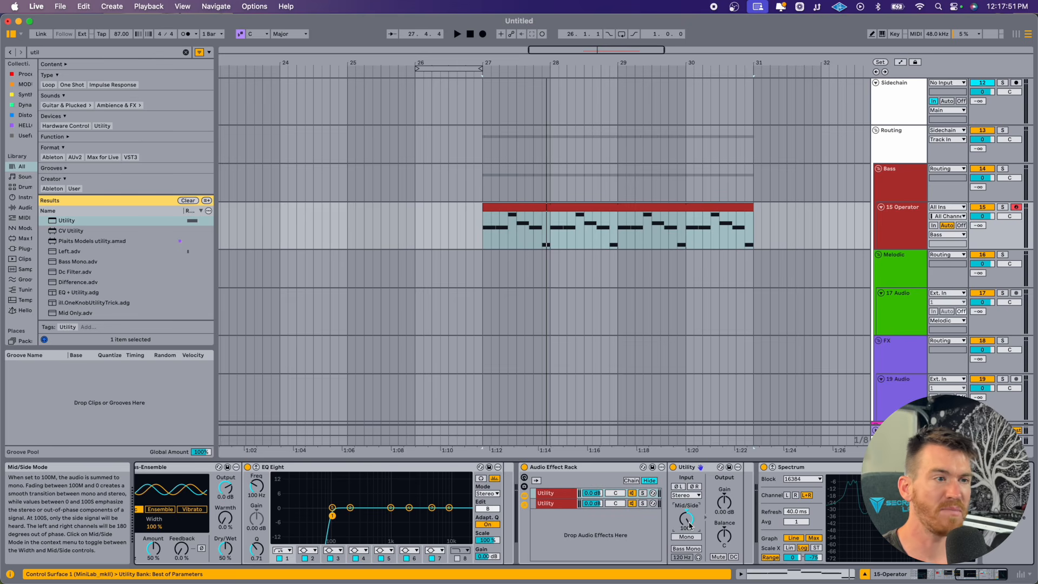
{"action": "left_click", "coordinate": [562, 505]}
{"action": "left_click_drag", "start_coordinate": [688, 520], "coordinate": [689, 573]}
Step: Rename the first Utility chain Side and the second one Mid
{"action": "left_click", "coordinate": [562, 495]}
{"action": "key", "text": "super+r"}
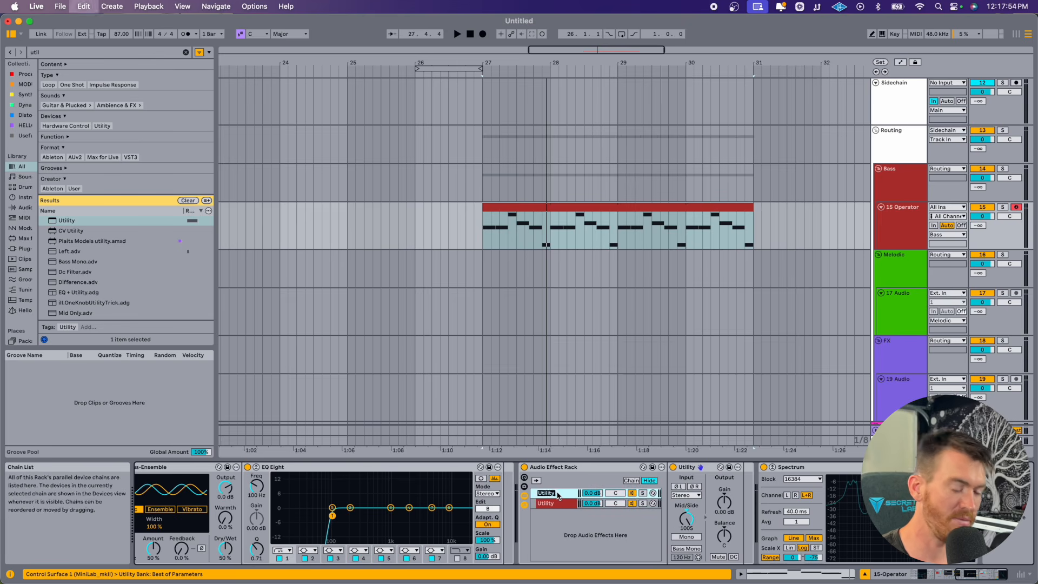
{"action": "type", "text": "Side"}
{"action": "key", "text": "Return"}
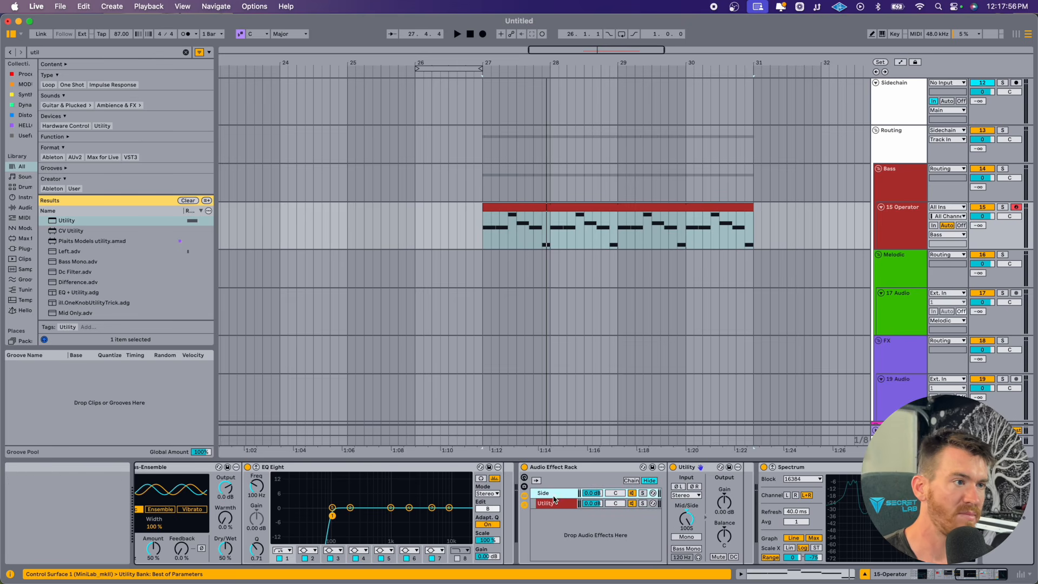
{"action": "left_click", "coordinate": [555, 504]}
{"action": "key", "text": "super+r"}
{"action": "type", "text": "Mid"}
Step: Solo the Side chain, play the bass to hear only the side signal, and unsolo the chain
{"action": "left_click", "coordinate": [644, 493]}
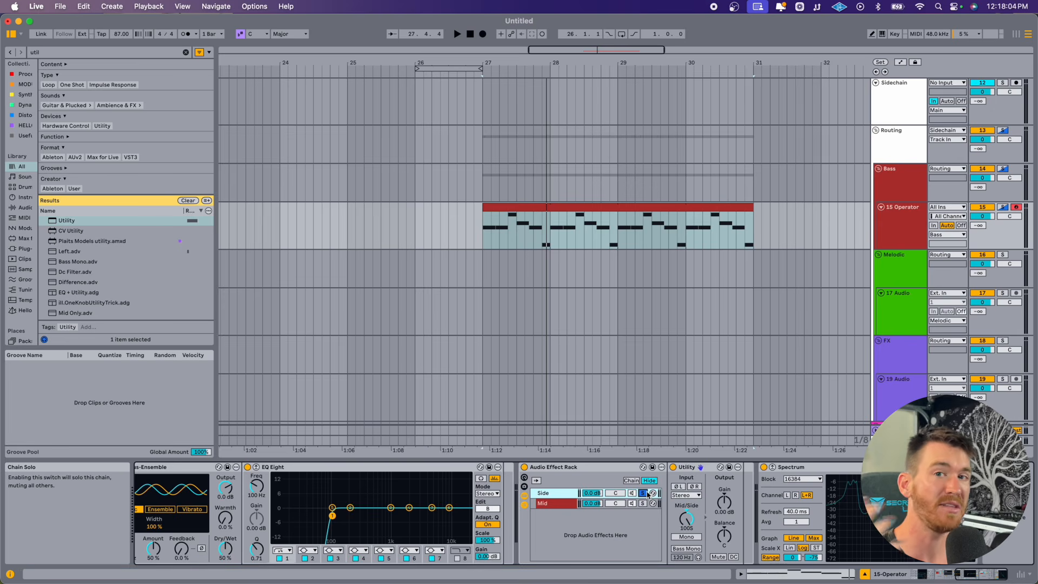
{"action": "key", "text": "space"}
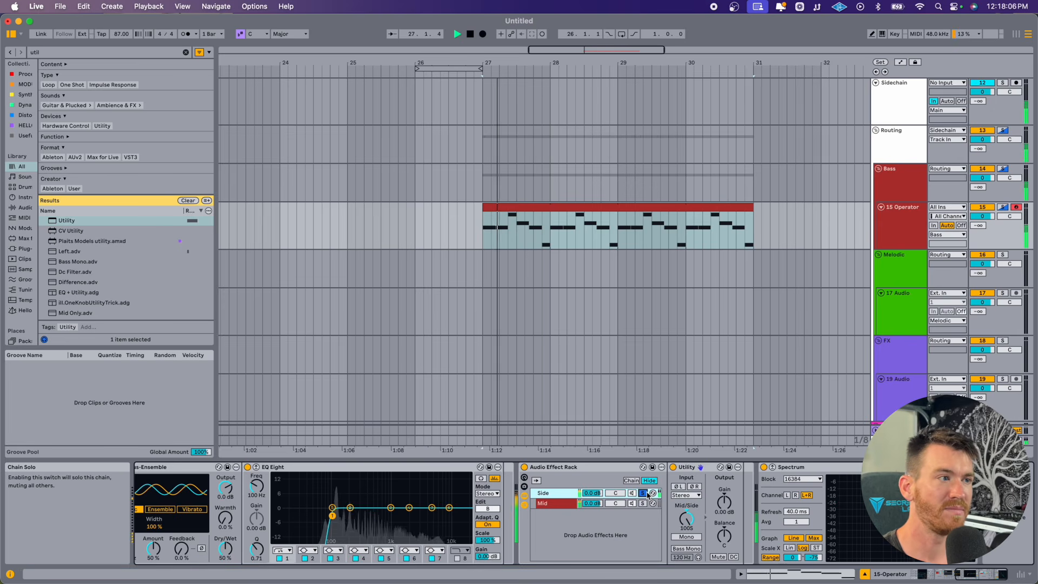
{"action": "key", "text": "space"}
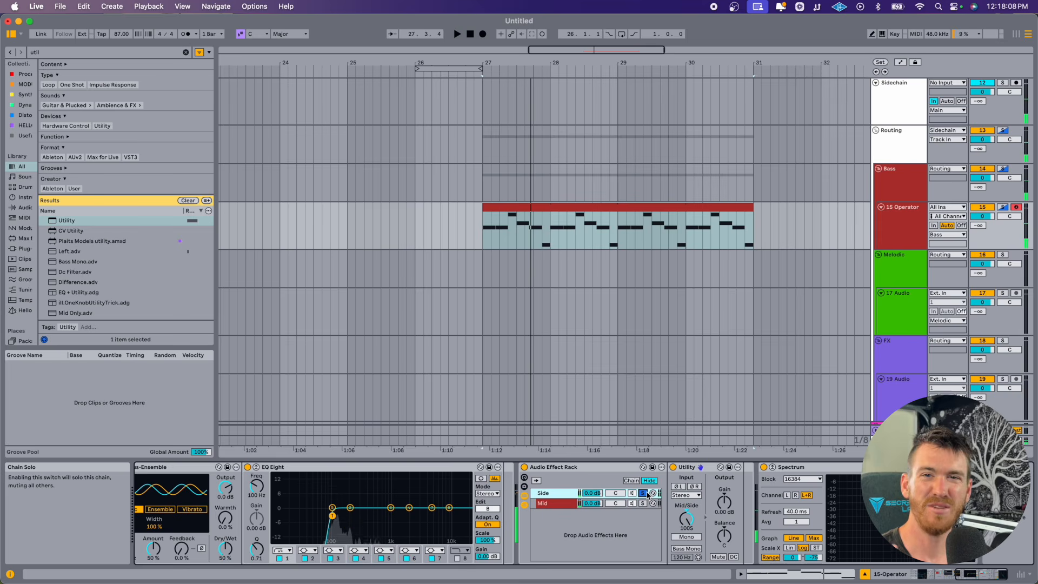
{"action": "left_click", "coordinate": [643, 493]}
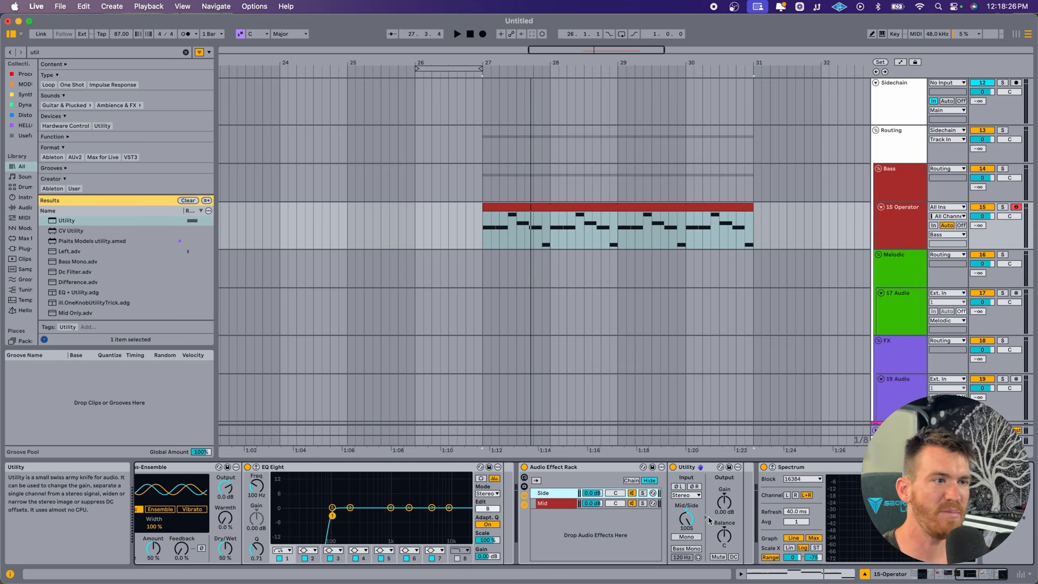
Step: Raise the Side chain's Utility Gain to 17.2 dB while soloing the chain and playing the bass
{"action": "key", "text": "super+f"}
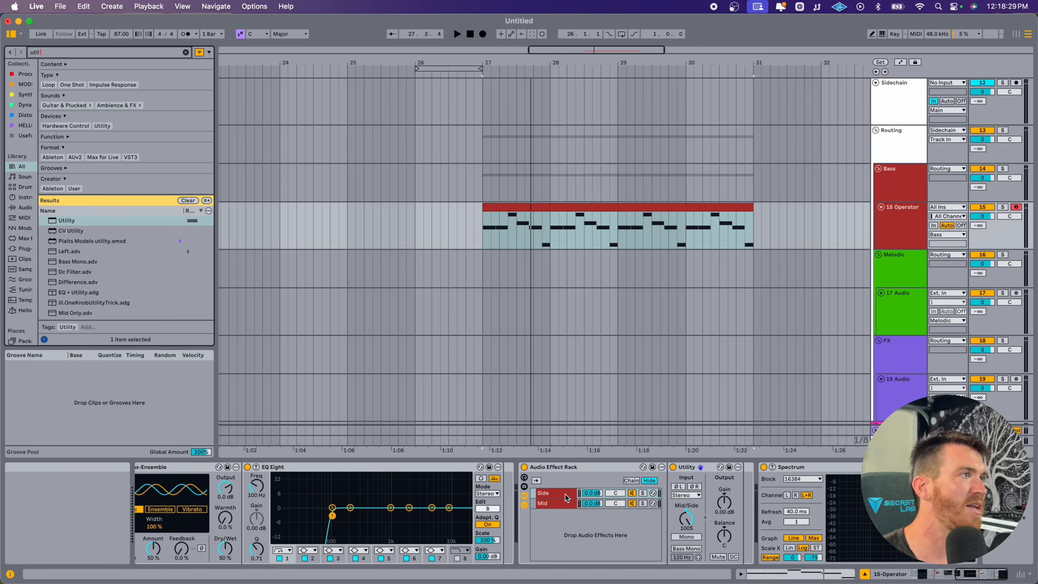
{"action": "left_click_drag", "start_coordinate": [725, 503], "coordinate": [725, 492]}
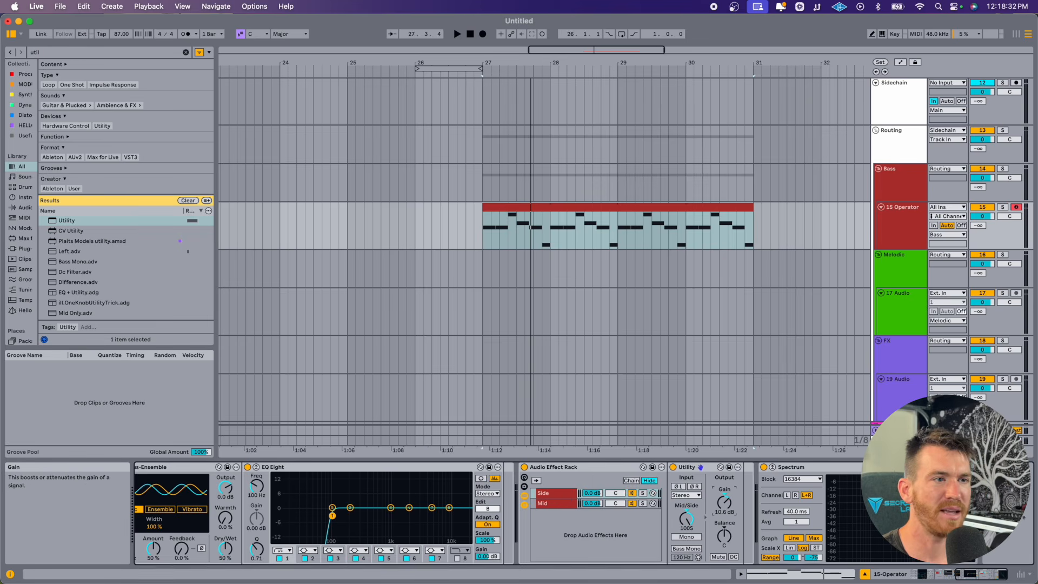
{"action": "key", "text": "space"}
{"action": "left_click", "coordinate": [643, 493]}
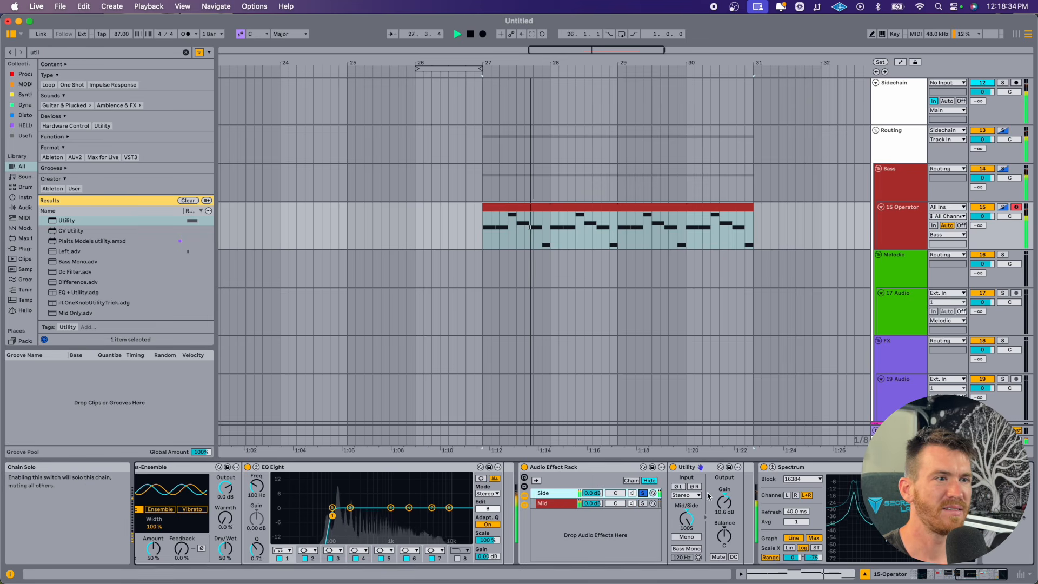
{"action": "left_click_drag", "start_coordinate": [725, 501], "coordinate": [724, 490]}
{"action": "key", "text": "space"}
Step: Search the browser for "dynamic" and add Dynamic Tube after Utility in the Side chain
{"action": "left_click", "coordinate": [550, 493]}
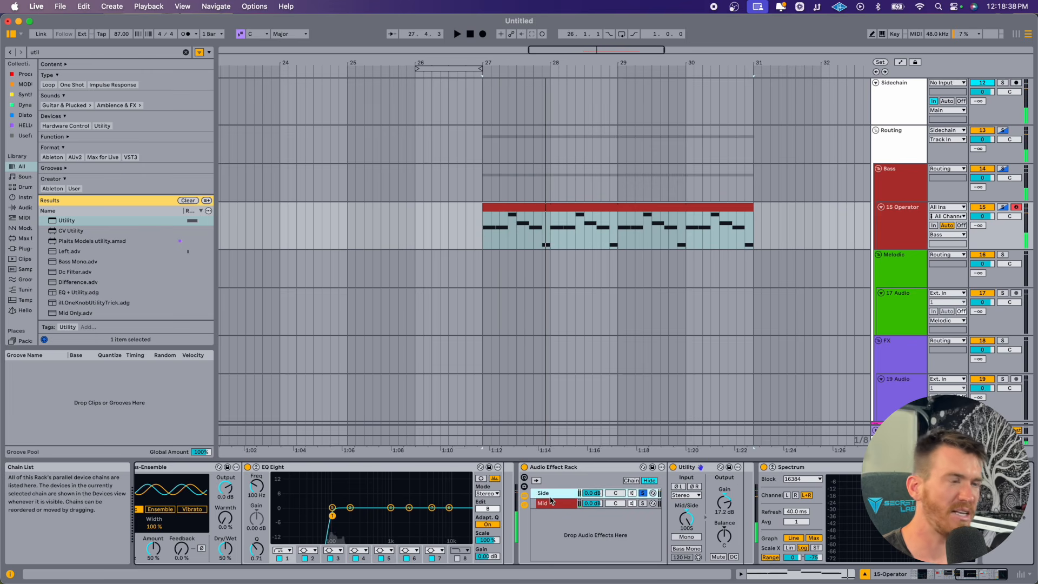
{"action": "key", "text": "super+f"}
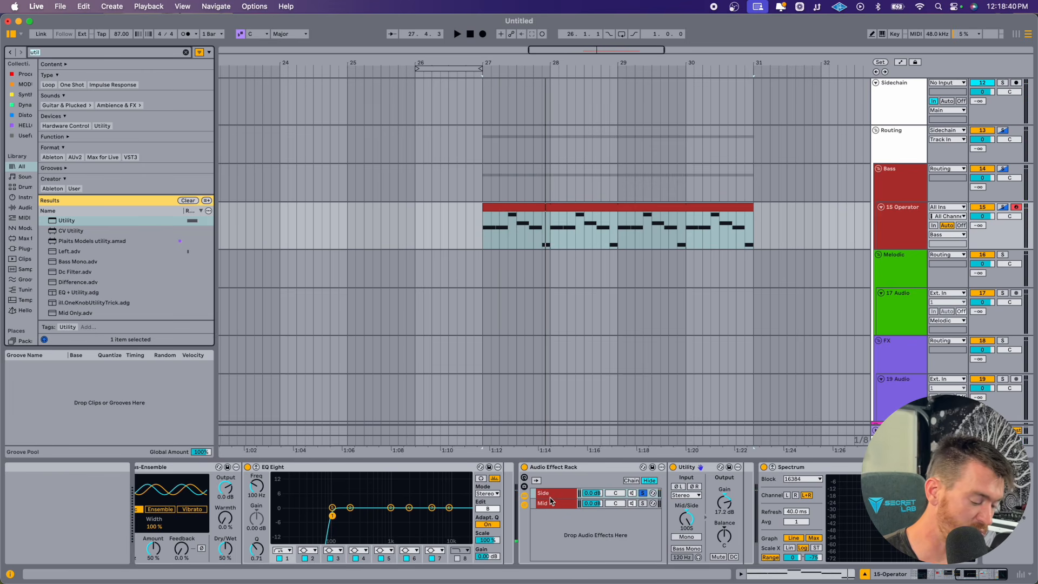
{"action": "type", "text": "dynamic"}
{"action": "key", "text": "Down"}
{"action": "key", "text": "Return"}
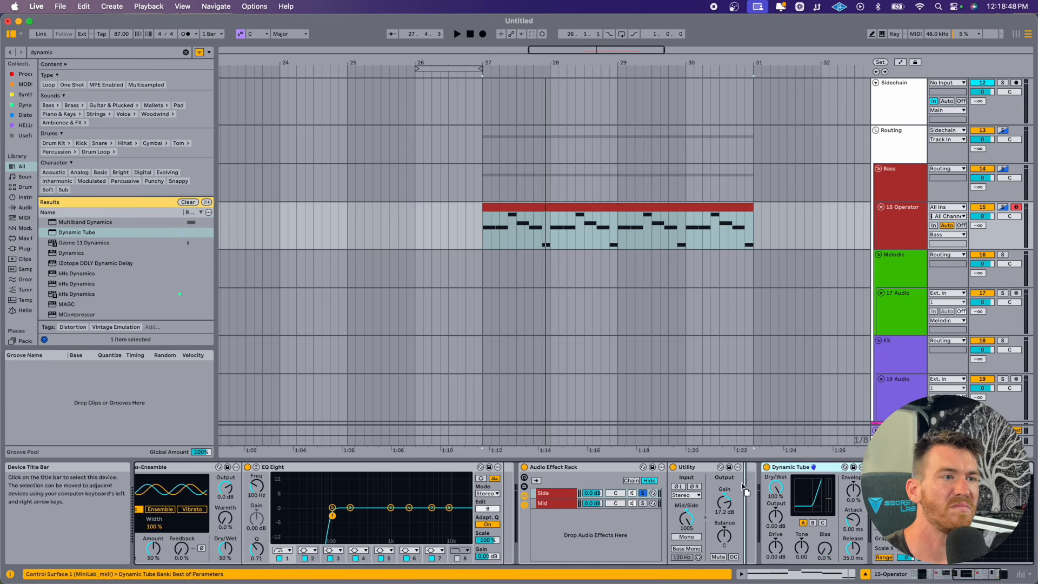
Step: While playing the bass, set Dynamic Tube's Drive to 5.24 dB, Bias to 48 % and Envelope to 105 %, and adjust its Output
{"action": "key", "text": "space"}
{"action": "left_click_drag", "start_coordinate": [808, 548], "coordinate": [758, 534]}
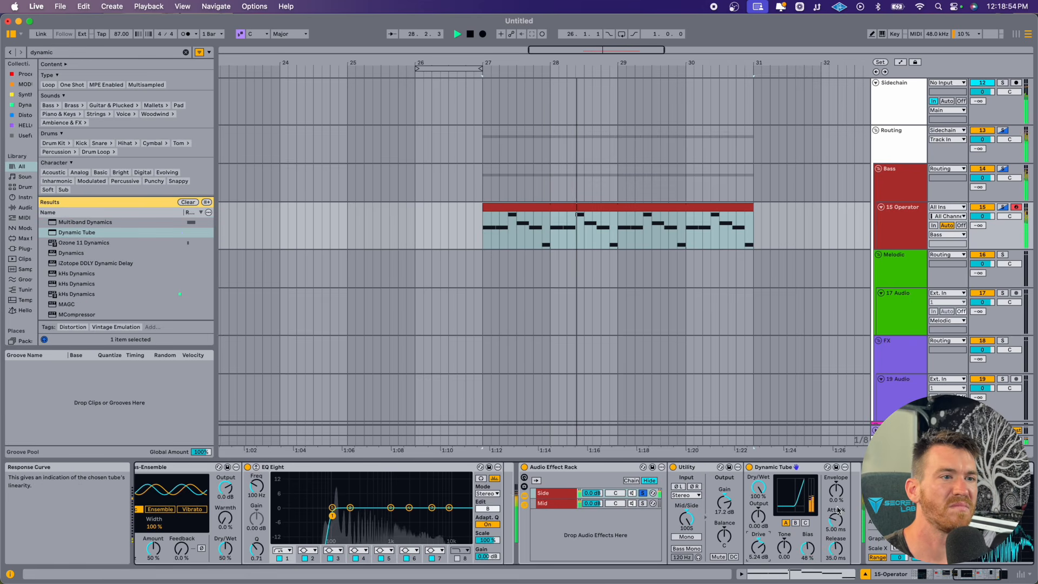
{"action": "left_click_drag", "start_coordinate": [836, 491], "coordinate": [836, 461]}
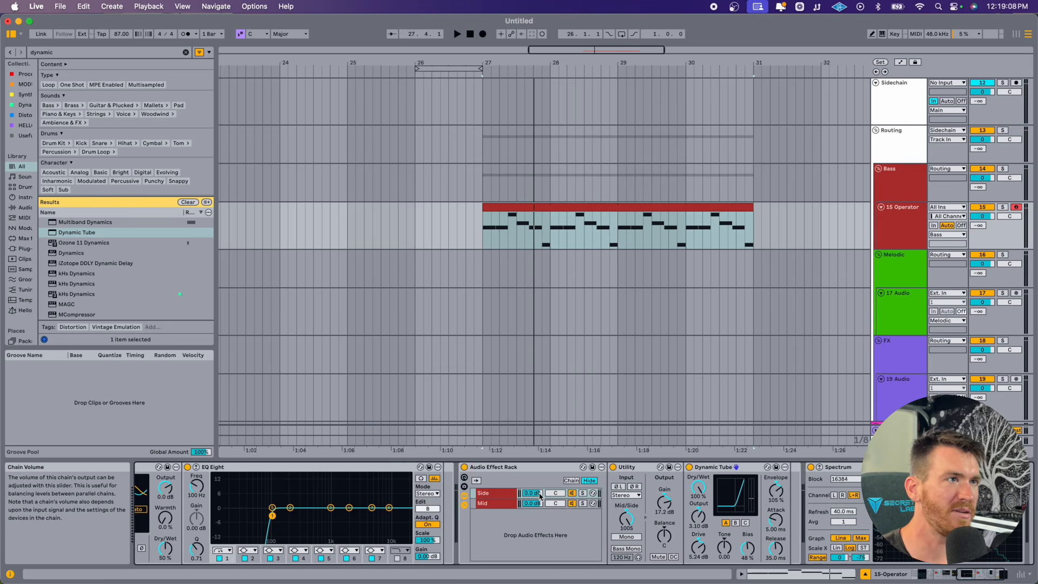
Step: Balance the Side chain against the Mid chain during playback by setting its chain volume to -3.8 dB
{"action": "key", "text": "space"}
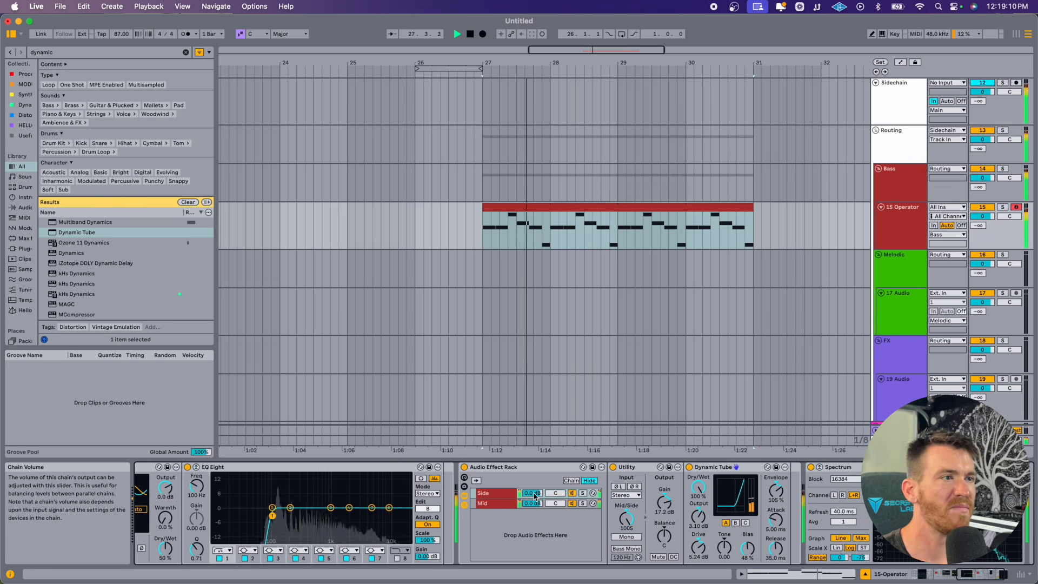
{"action": "key", "text": "space"}
{"action": "left_click_drag", "start_coordinate": [535, 495], "coordinate": [534, 530]}
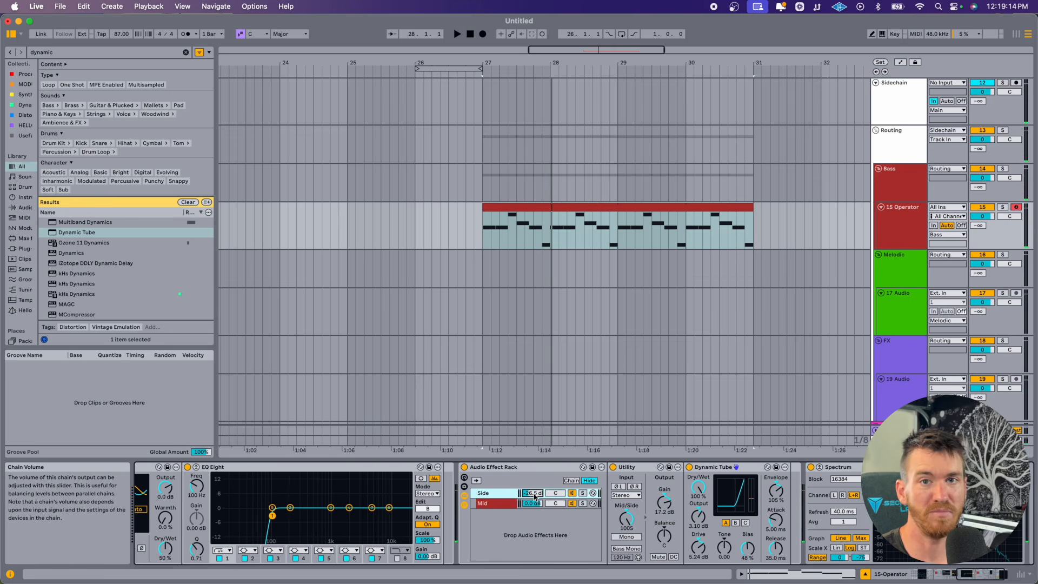
{"action": "key", "text": "space"}
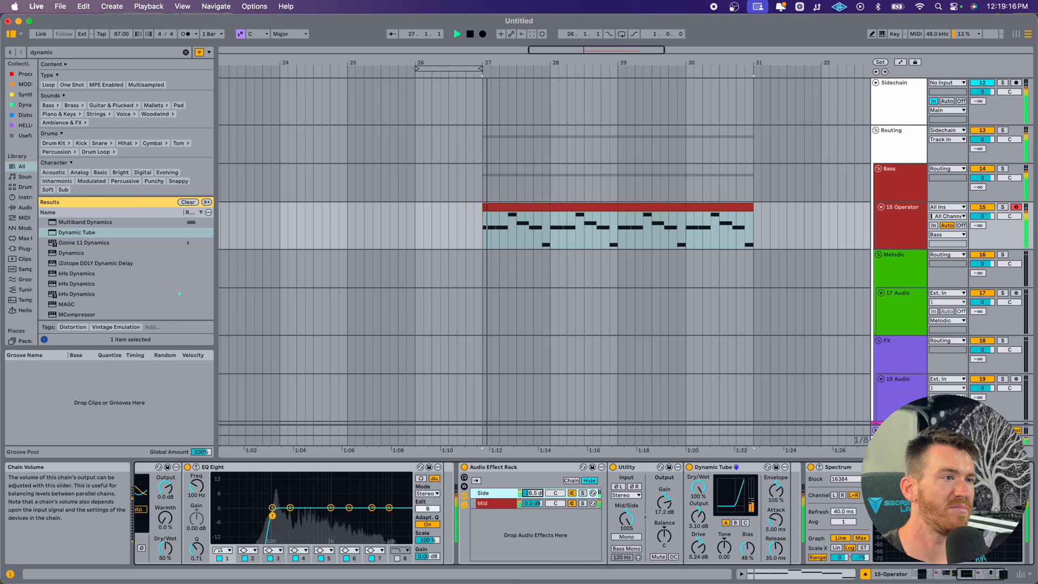
{"action": "left_click_drag", "start_coordinate": [535, 496], "coordinate": [534, 482]}
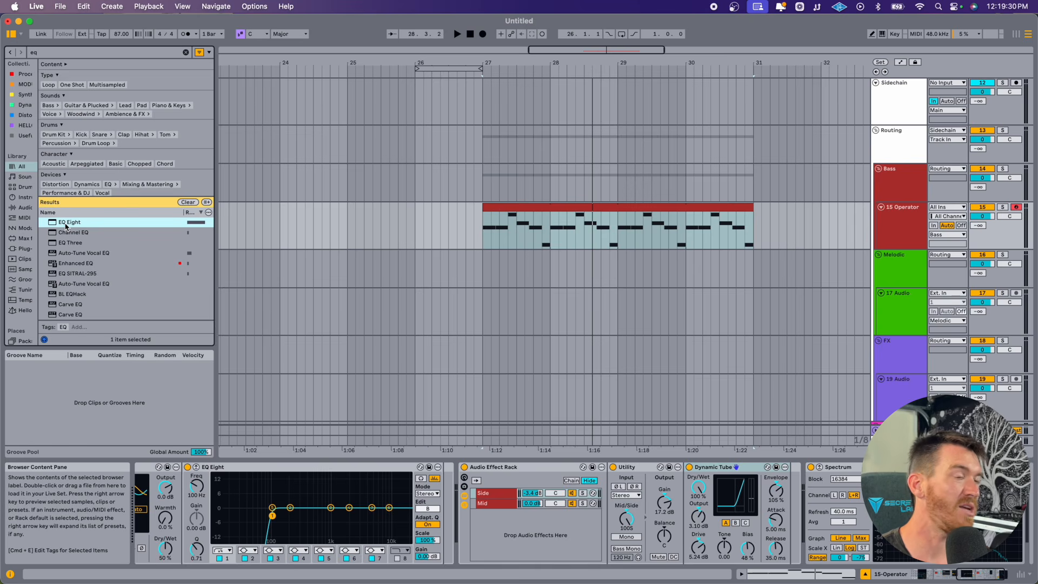
Step: Add an EQ Eight between the effect racks and Spectrum, and boost filter 3 by 3.60 dB at 505 Hz
{"action": "left_click_drag", "start_coordinate": [65, 223], "coordinate": [806, 511]}
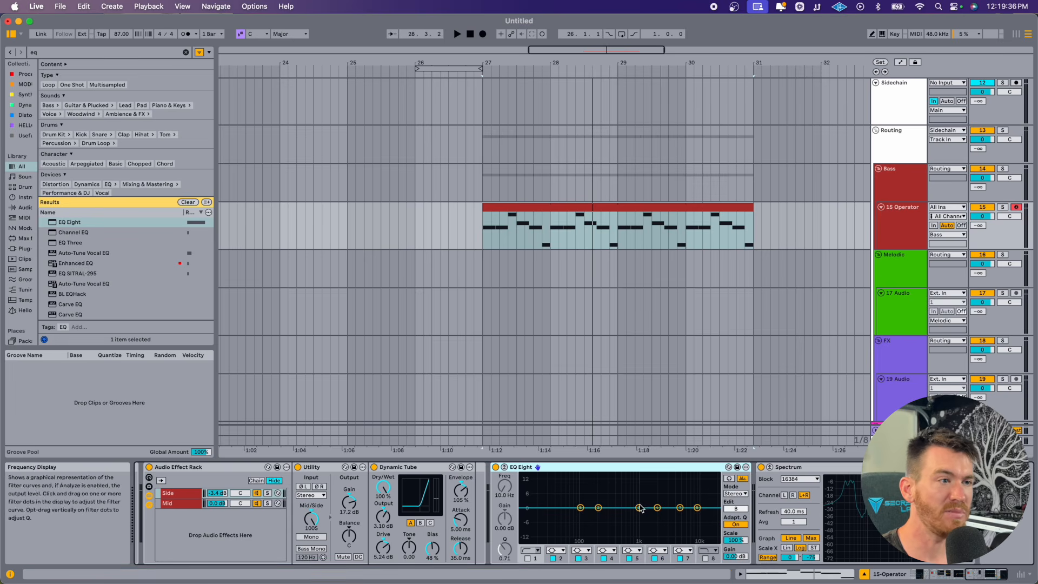
{"action": "mouse_move", "coordinate": [638, 508]}
{"action": "left_mouse_down"}
{"action": "mouse_move", "coordinate": [579, 499]}
{"action": "mouse_move", "coordinate": [652, 498]}
{"action": "mouse_move", "coordinate": [622, 502]}
{"action": "left_mouse_up"}
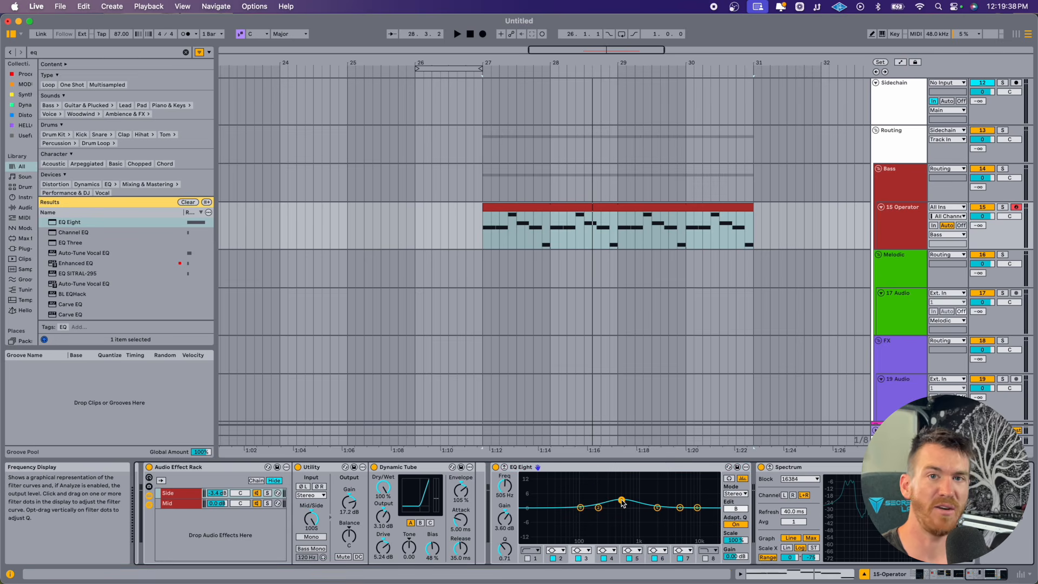
Step: Switch the new EQ Eight to M/S mode, reset filter 3's gain on the mid signal, and select the side signal for editing
{"action": "left_click", "coordinate": [738, 494]}
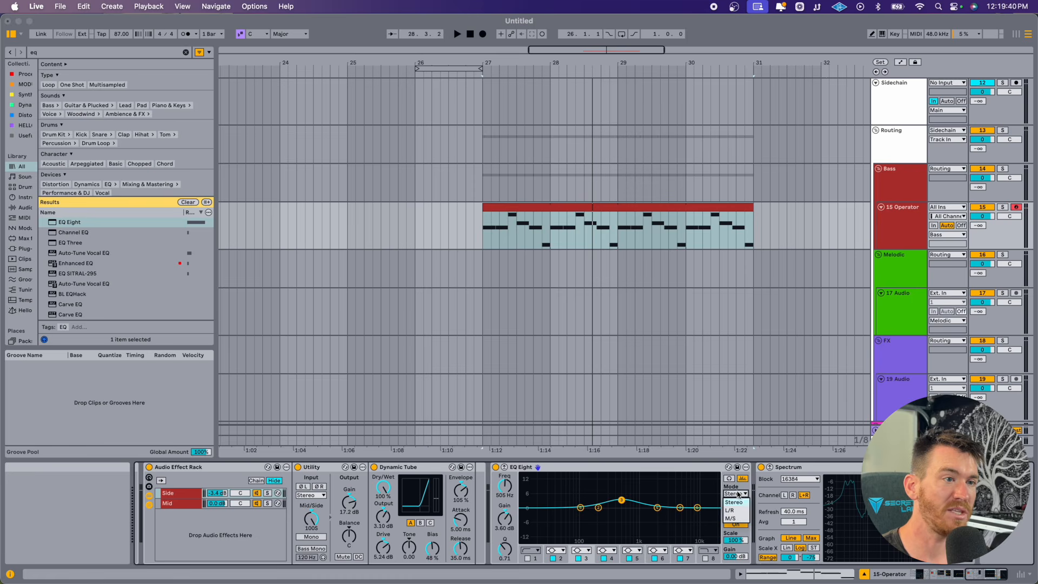
{"action": "left_click", "coordinate": [746, 519]}
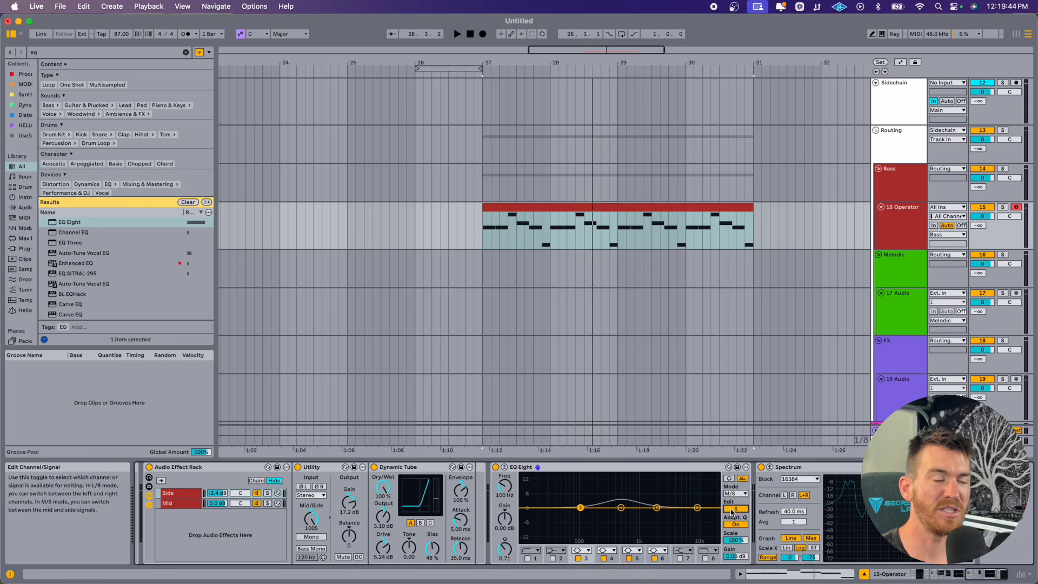
{"action": "left_click", "coordinate": [732, 512]}
{"action": "left_click", "coordinate": [732, 512]}
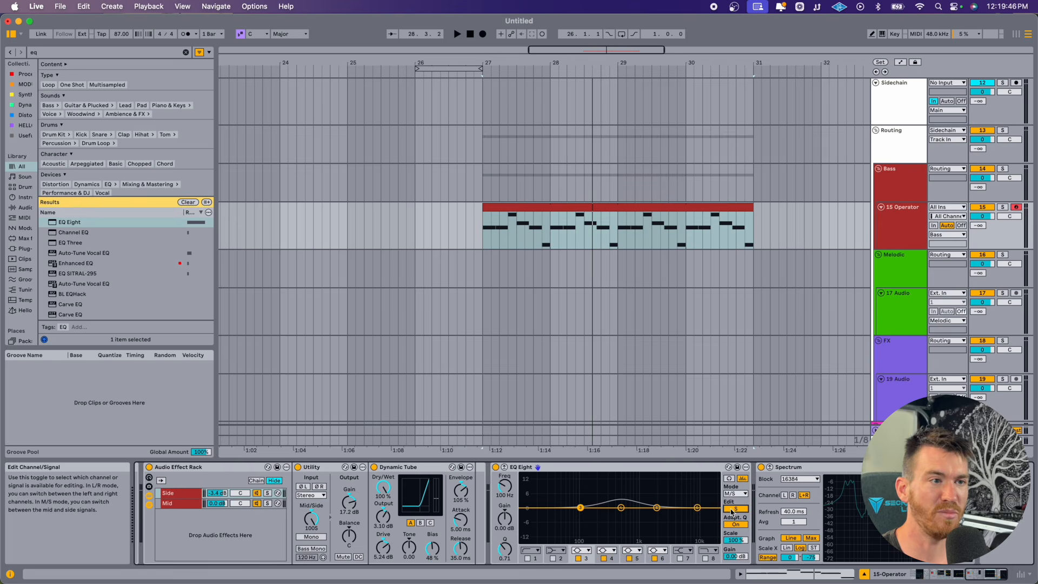
{"action": "left_click", "coordinate": [732, 511]}
{"action": "double_click", "coordinate": [622, 499]}
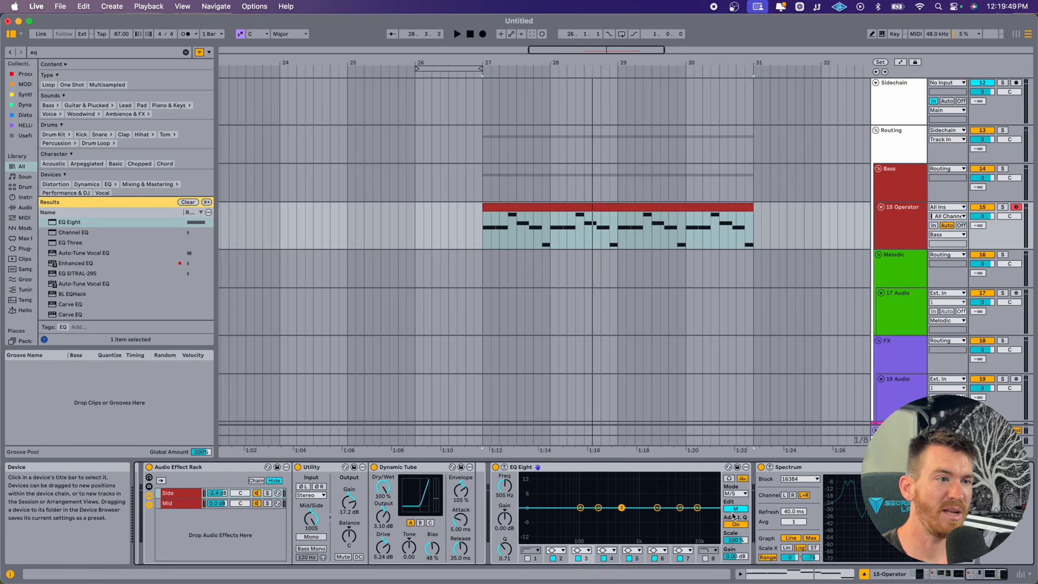
{"action": "left_click", "coordinate": [731, 511]}
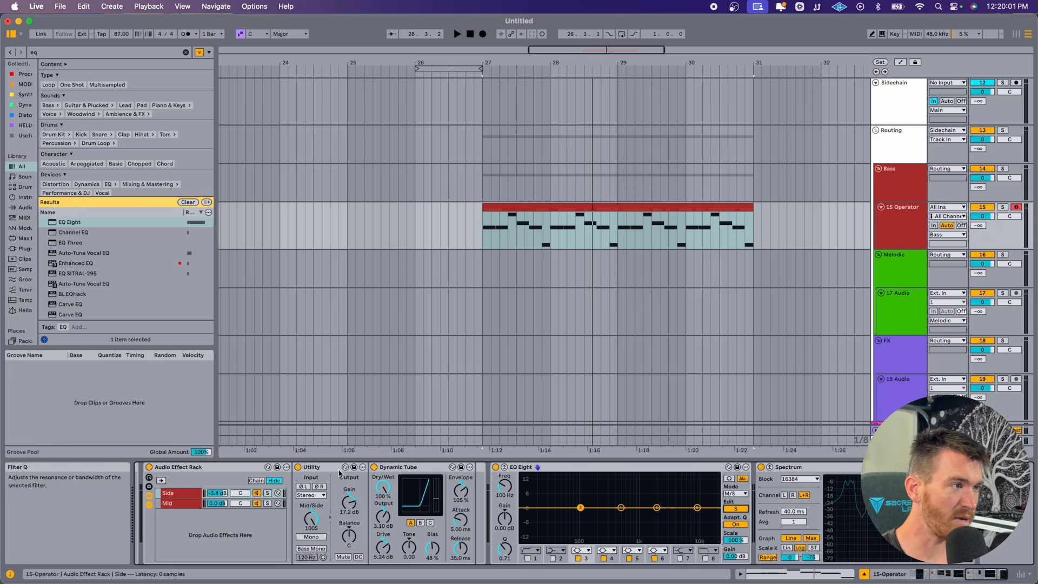
Step: On EQ Eight's side signal, enable filter 1 as a low cut and boost filter 4 by 8.30 dB at 3.37 kHz while playing
{"action": "left_click", "coordinate": [532, 557]}
{"action": "key", "text": "space"}
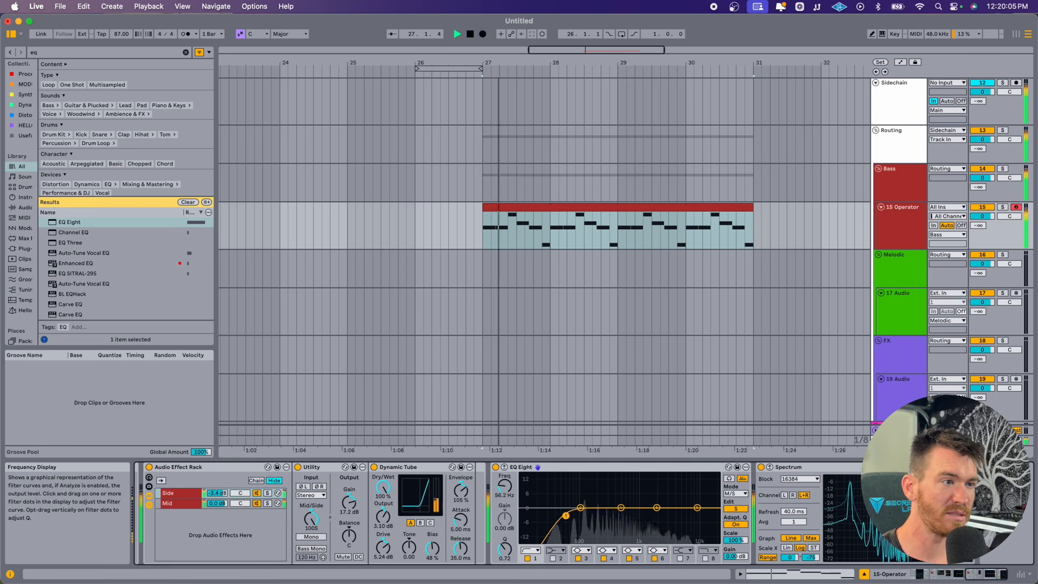
{"action": "left_click_drag", "start_coordinate": [566, 515], "coordinate": [670, 488]}
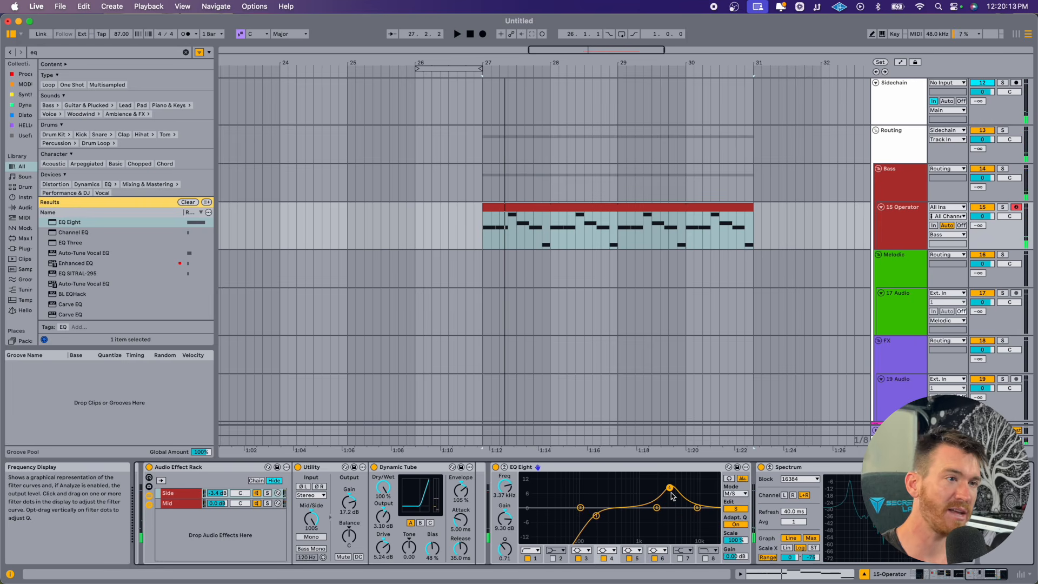
Step: Switch EQ Eight to editing the mid signal and boost its high frequencies, comparing the sound during playback
{"action": "left_click", "coordinate": [736, 509]}
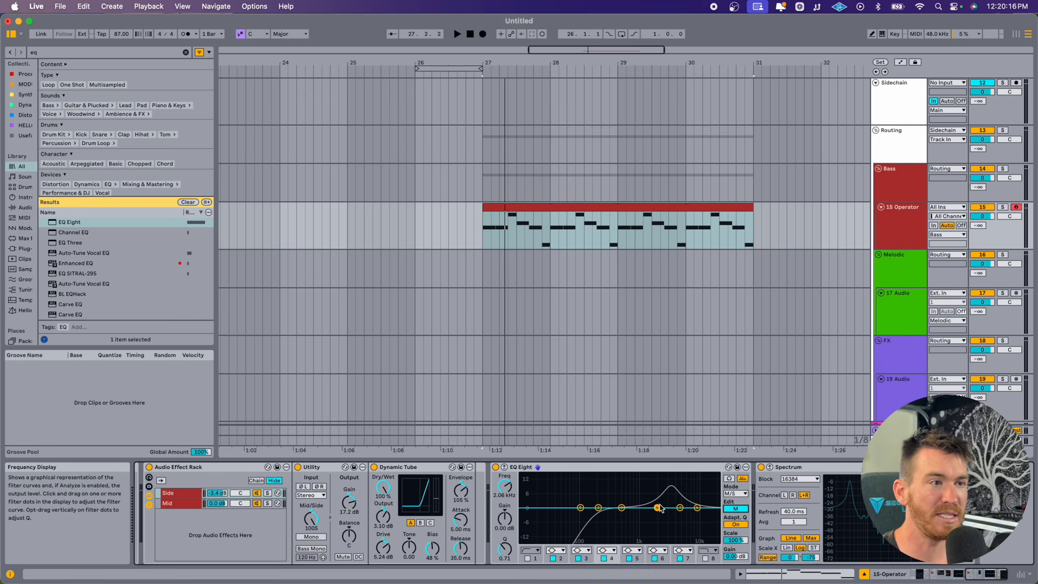
{"action": "key", "text": "space"}
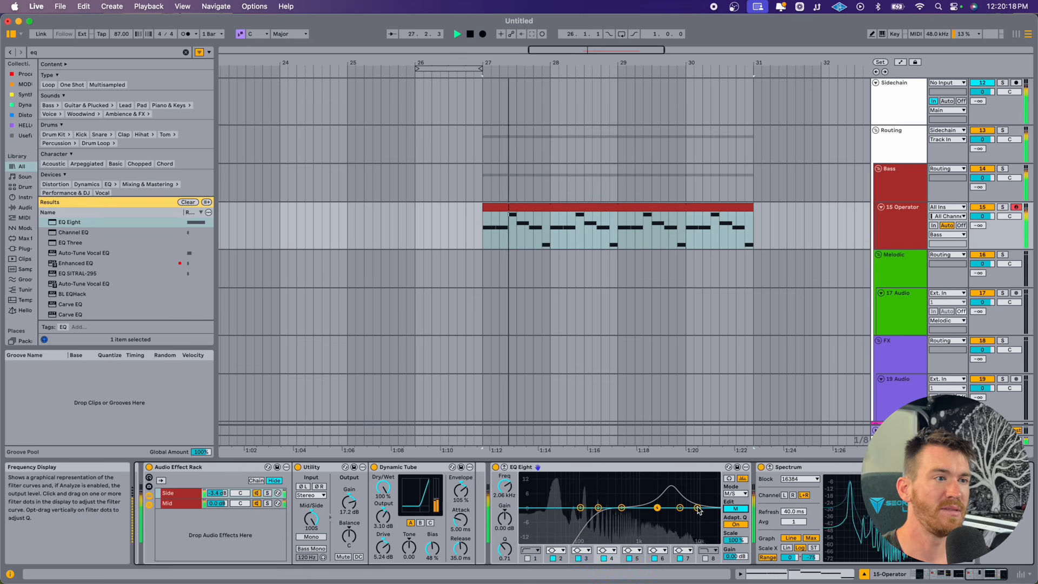
{"action": "key", "text": "space"}
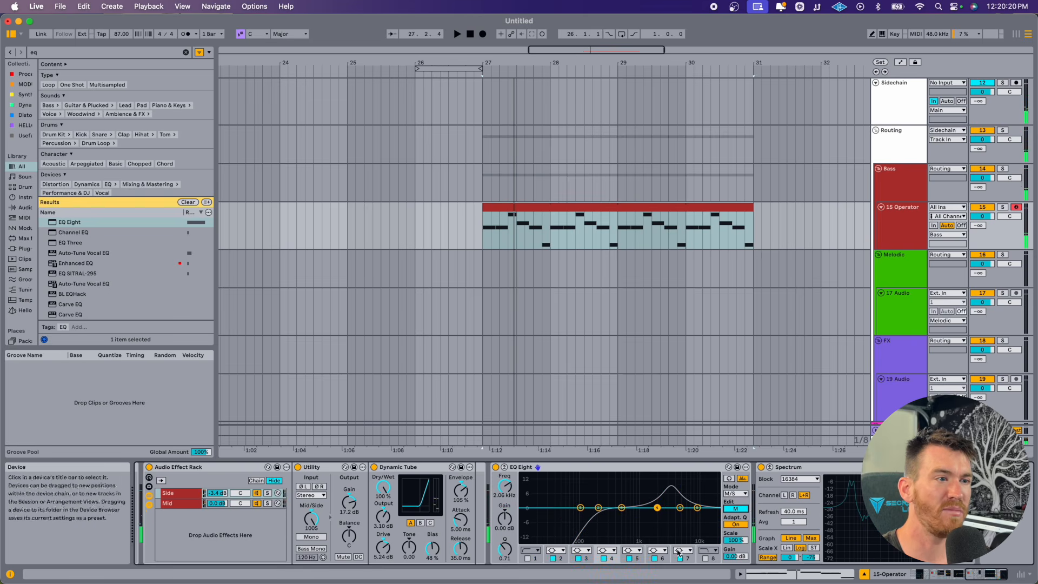
{"action": "left_click", "coordinate": [679, 507]}
{"action": "left_click_drag", "start_coordinate": [680, 508], "coordinate": [700, 497]}
{"action": "key", "text": "space"}
{"action": "key", "text": "space"}
{"action": "key", "text": "space"}
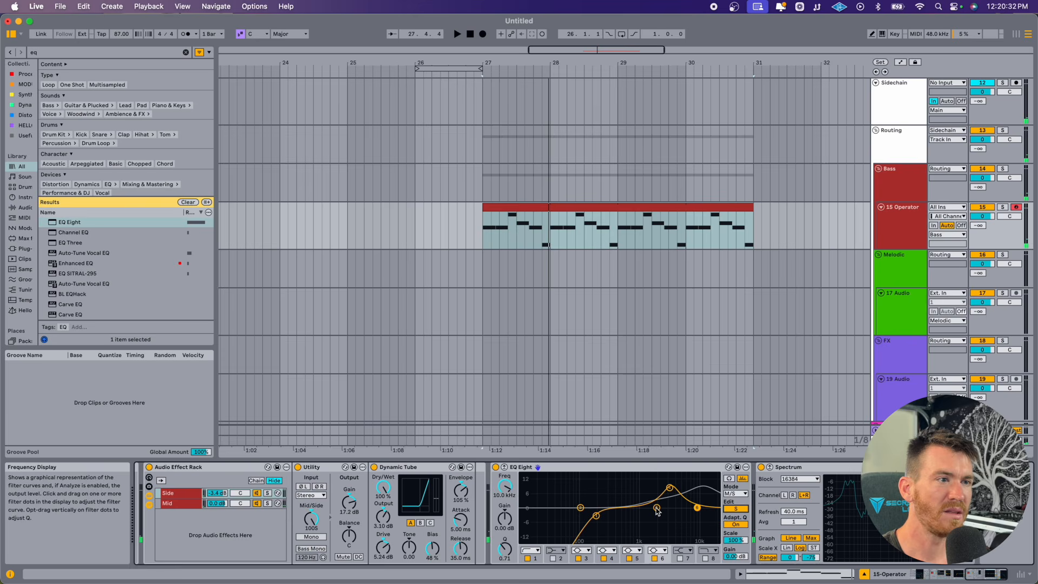
Step: On EQ Eight's side signal, cut filter 5 by 3.84 dB at 435 Hz and raise the low-cut filter's frequency while playing
{"action": "left_click_drag", "start_coordinate": [642, 510], "coordinate": [619, 520]}
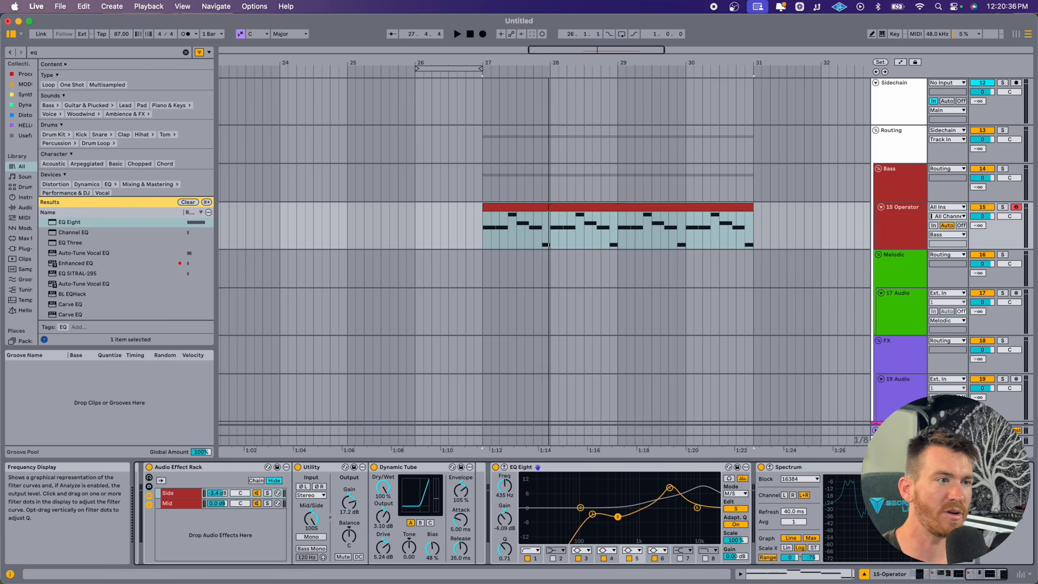
{"action": "key", "text": "space"}
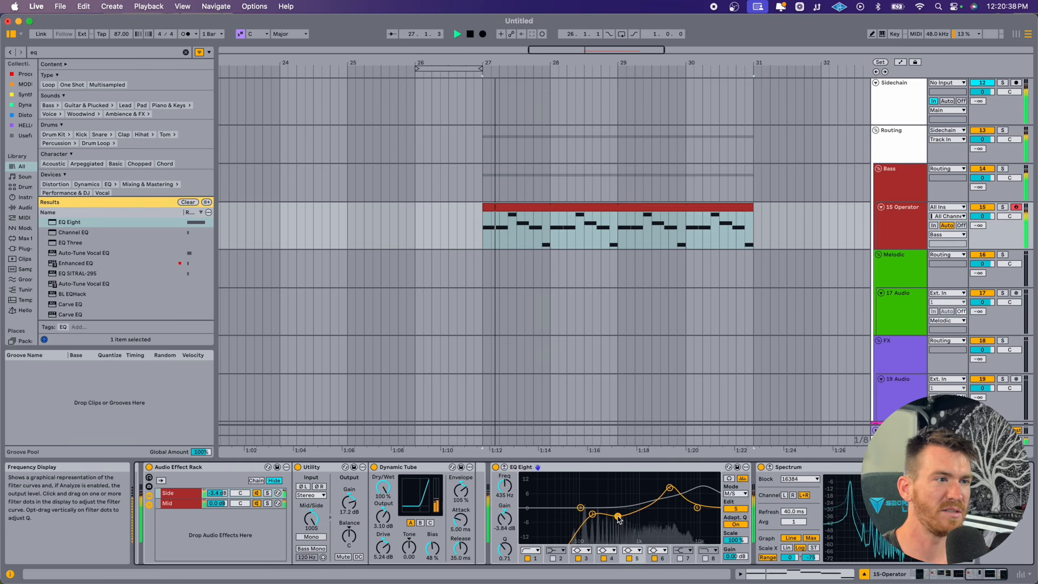
{"action": "left_click_drag", "start_coordinate": [593, 514], "coordinate": [626, 494]}
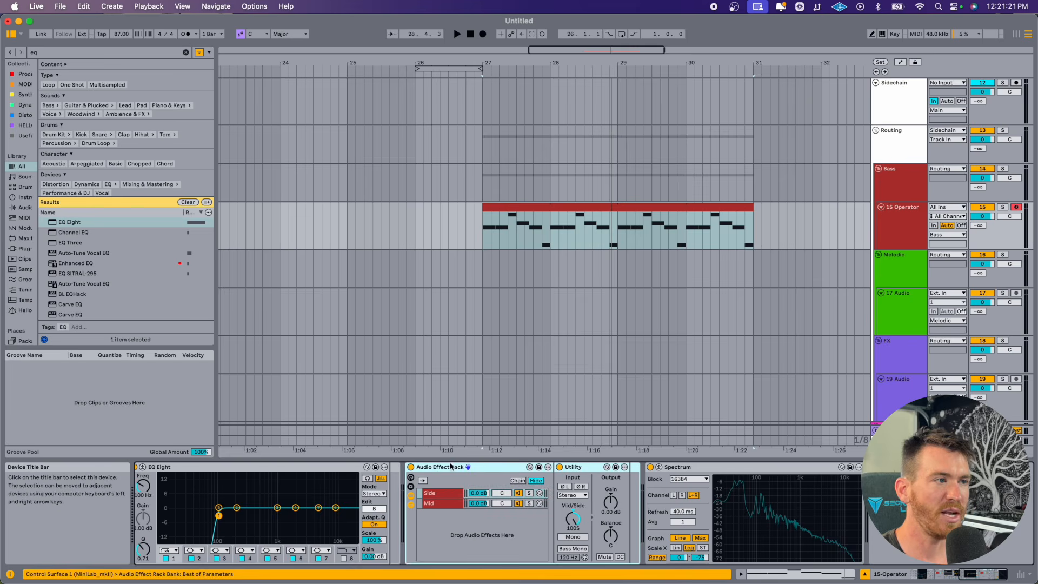
Step: Compare the Utility devices of the Side and Mid chains in the Operator track's effect rack
{"action": "left_click", "coordinate": [445, 495]}
{"action": "left_click", "coordinate": [442, 504]}
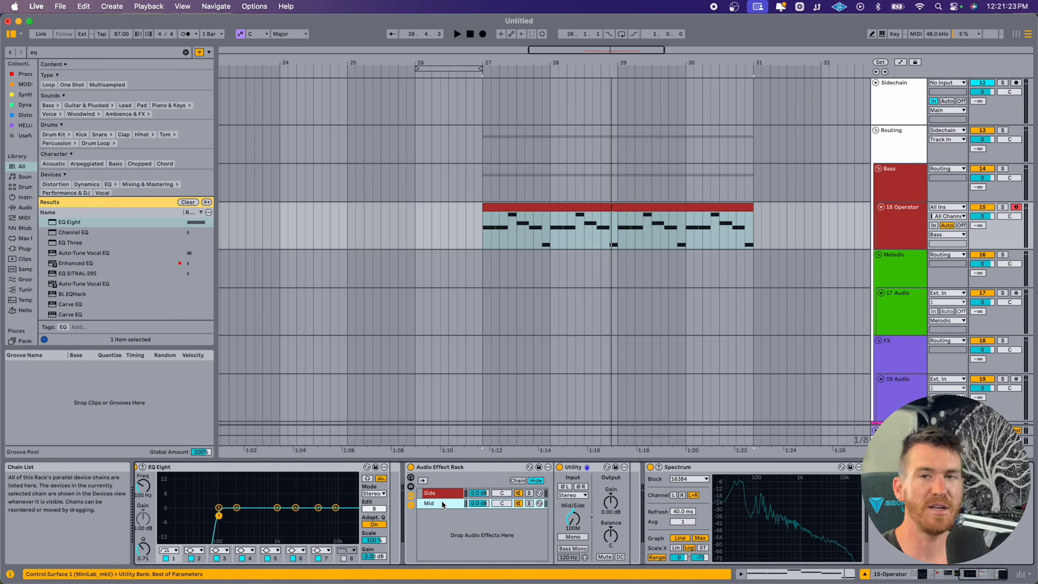
{"action": "left_click", "coordinate": [439, 494]}
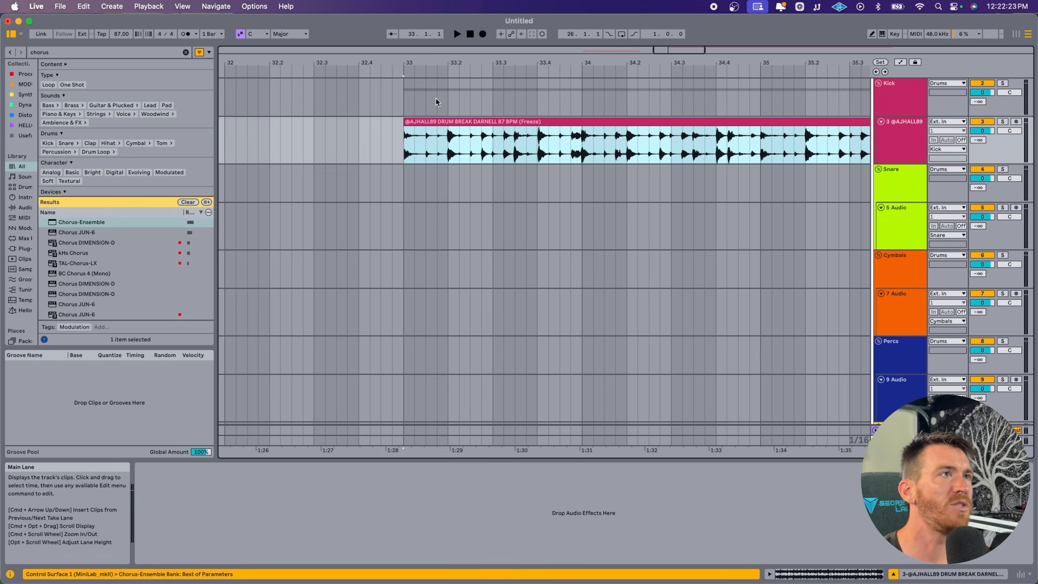
Step: Play the drum break from bar 33 and inspect the Side and Mid chains in its Audio Effect Rack
{"action": "key", "text": "space"}
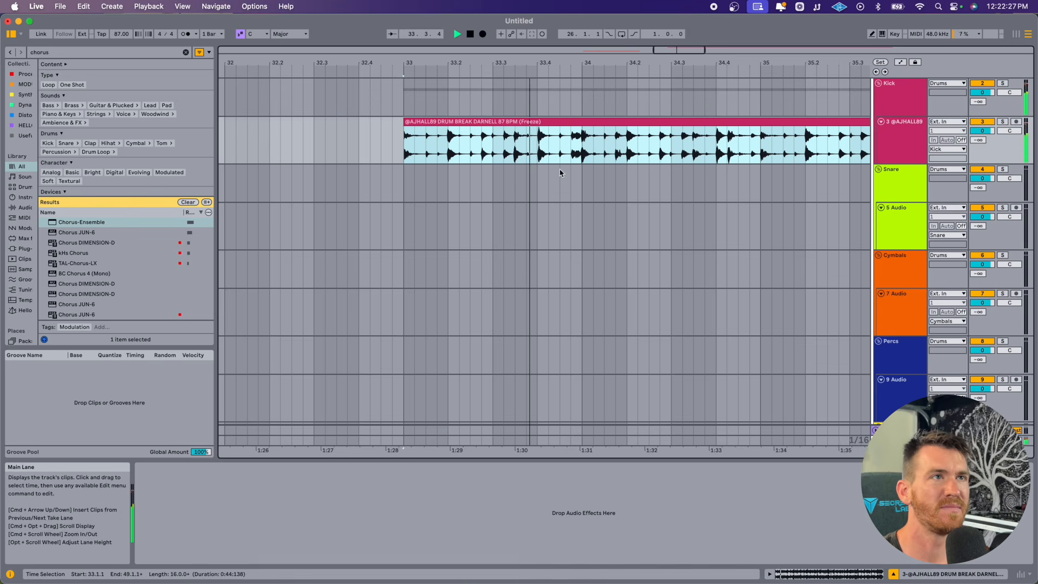
{"action": "key", "text": "space"}
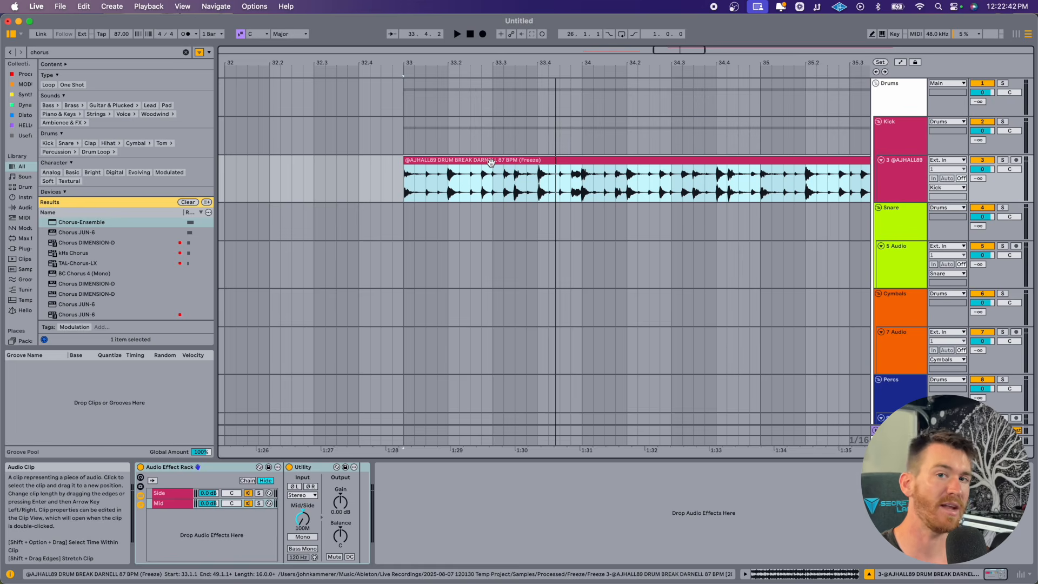
{"action": "left_click", "coordinate": [163, 496]}
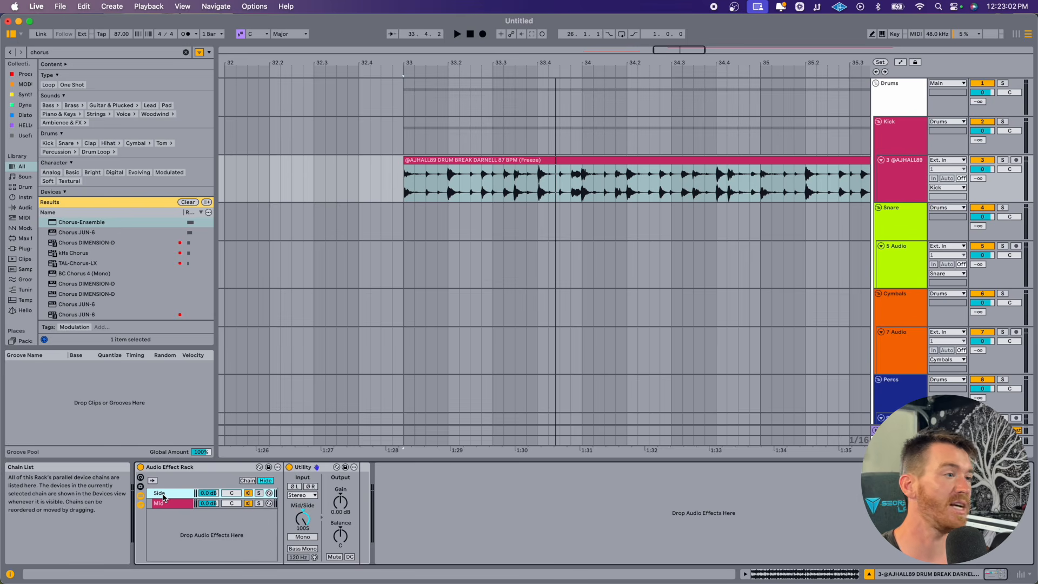
{"action": "left_click", "coordinate": [172, 503]}
{"action": "left_click", "coordinate": [165, 494]}
{"action": "left_click", "coordinate": [166, 504]}
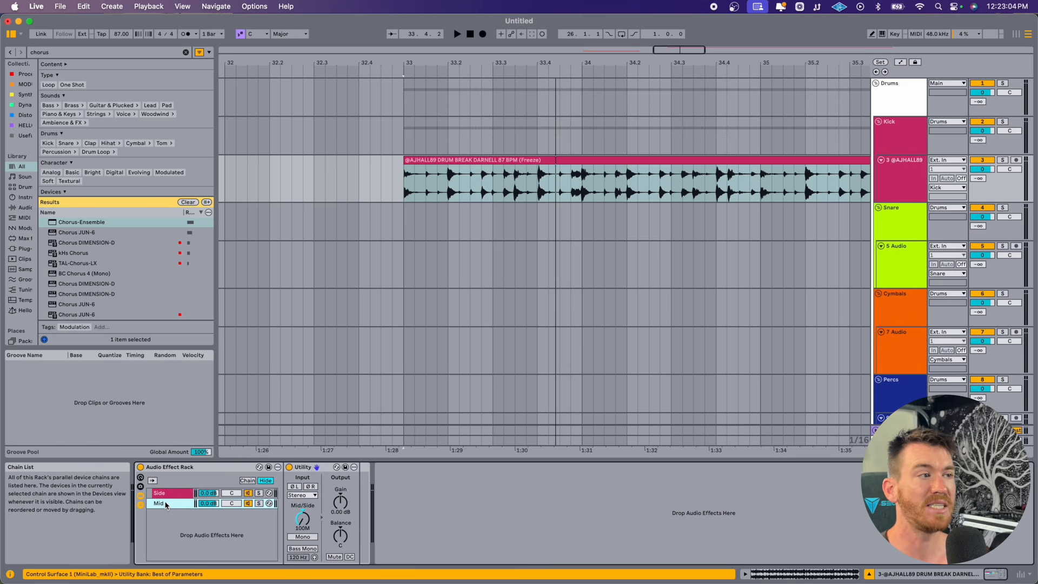
Step: Add a Glue Compressor after Utility on the drum rack's Side chain
{"action": "left_click", "coordinate": [163, 494]}
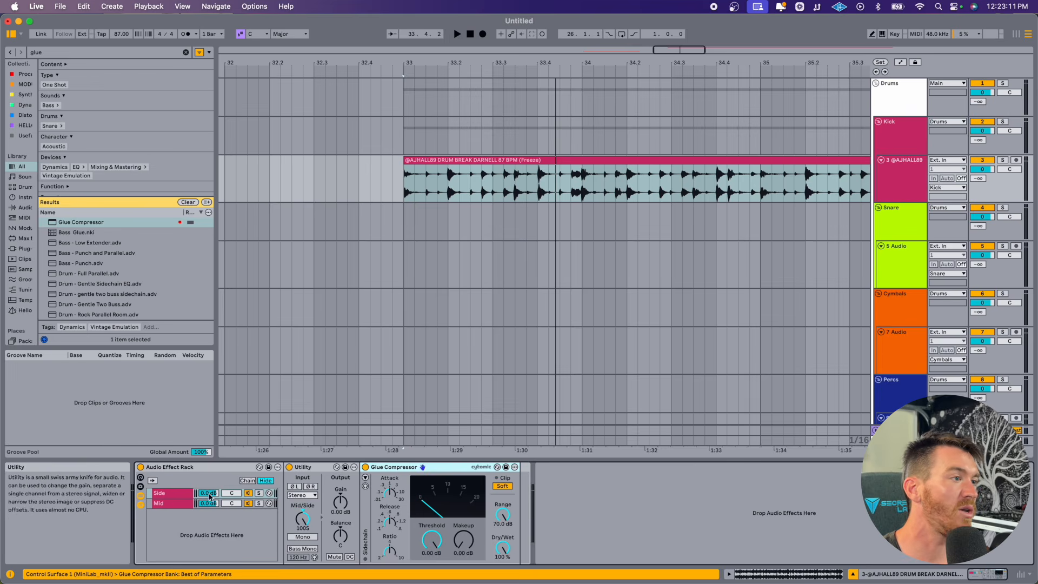
{"action": "left_click", "coordinate": [177, 498]}
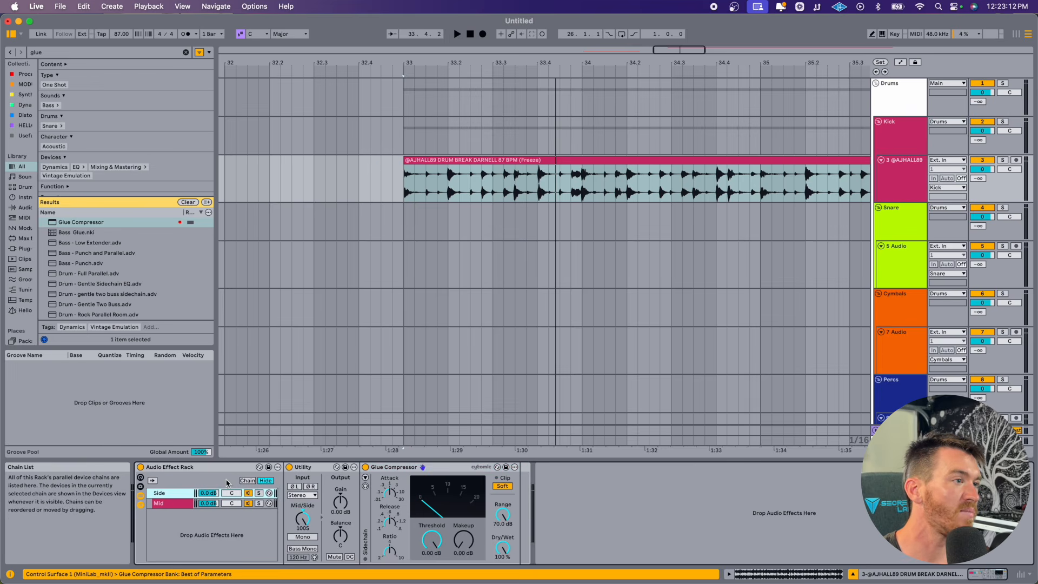
{"action": "left_click", "coordinate": [176, 494]}
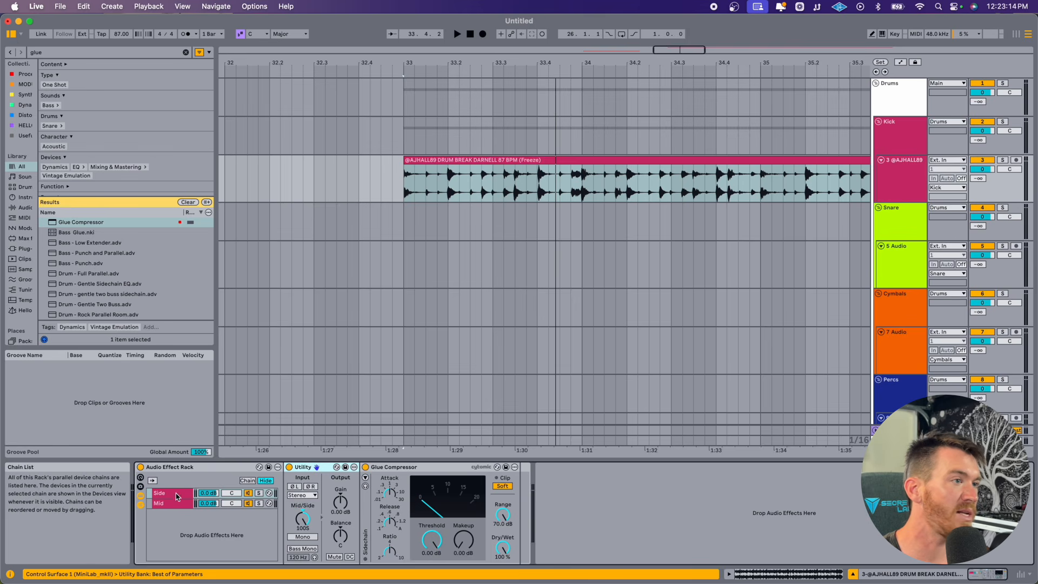
{"action": "left_click", "coordinate": [394, 468]}
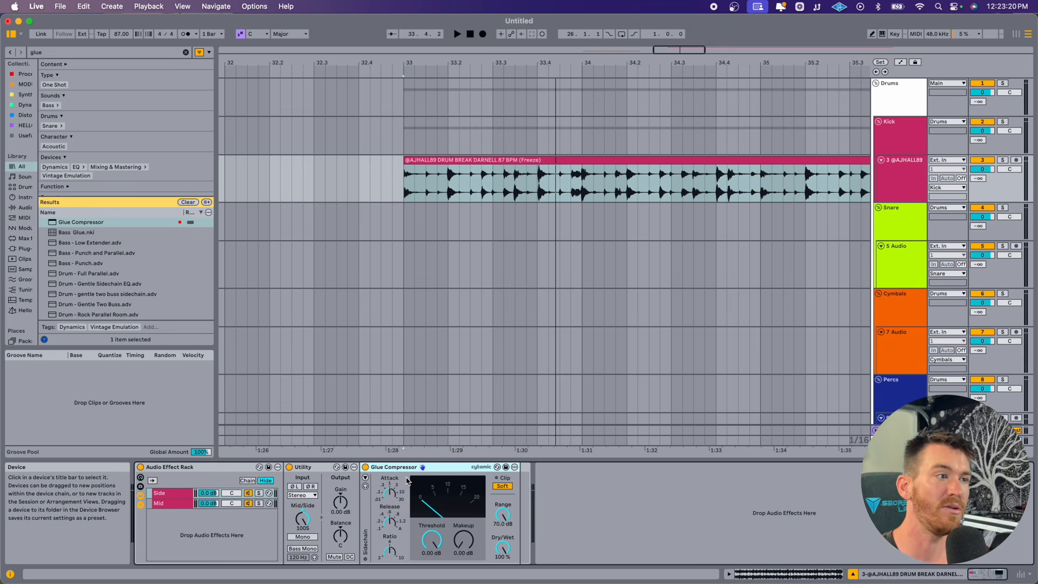
Step: Set the Glue Compressor's makeup to 0.95 dB and lower its threshold to about -37 dB, checking the compression during playback
{"action": "left_click_drag", "start_coordinate": [432, 539], "coordinate": [463, 540]}
{"action": "key", "text": "space"}
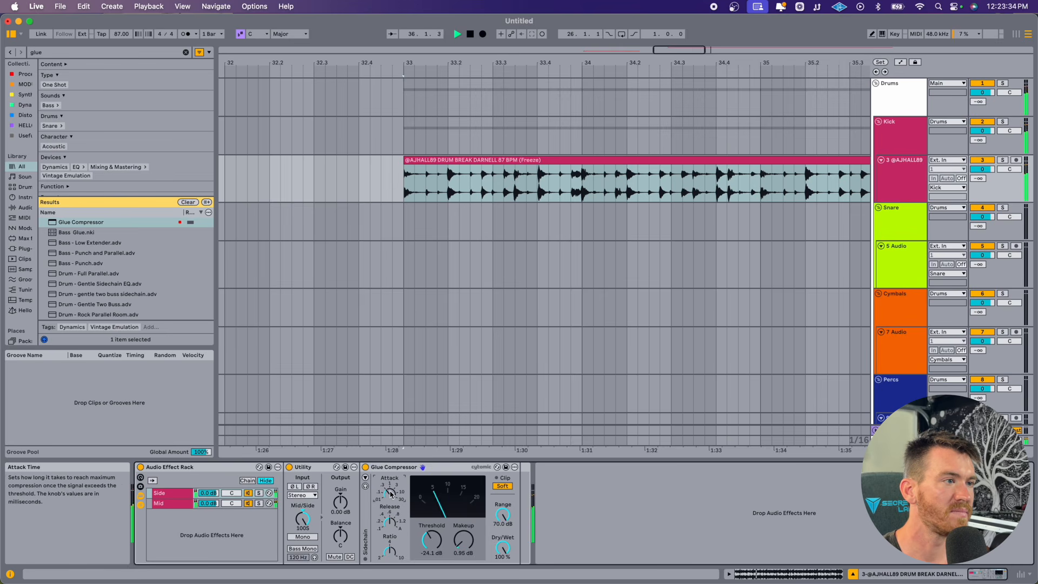
{"action": "left_click_drag", "start_coordinate": [436, 532], "coordinate": [433, 540]}
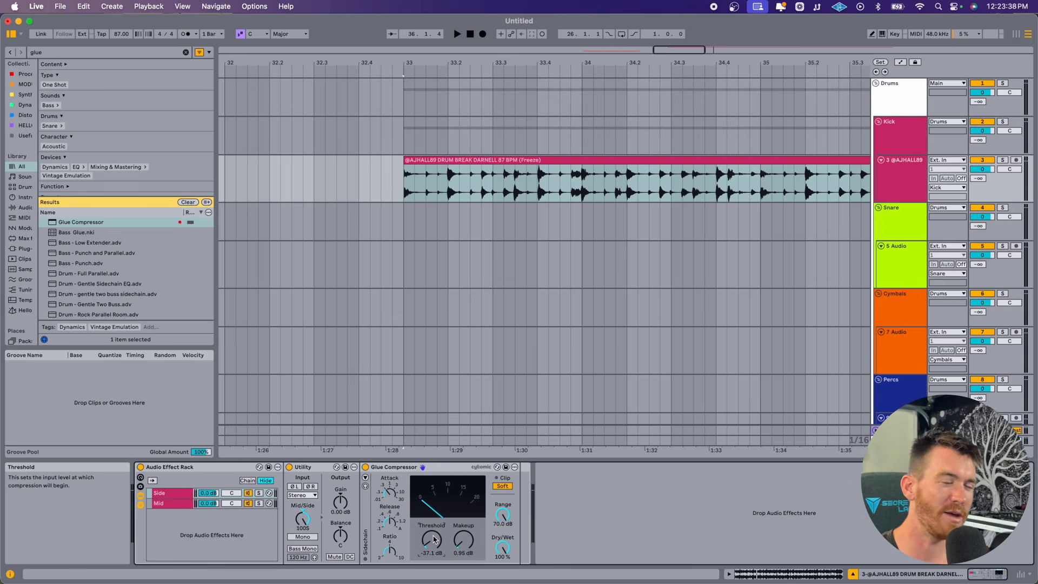
{"action": "key", "text": "space"}
{"action": "left_click_drag", "start_coordinate": [434, 540], "coordinate": [434, 538]}
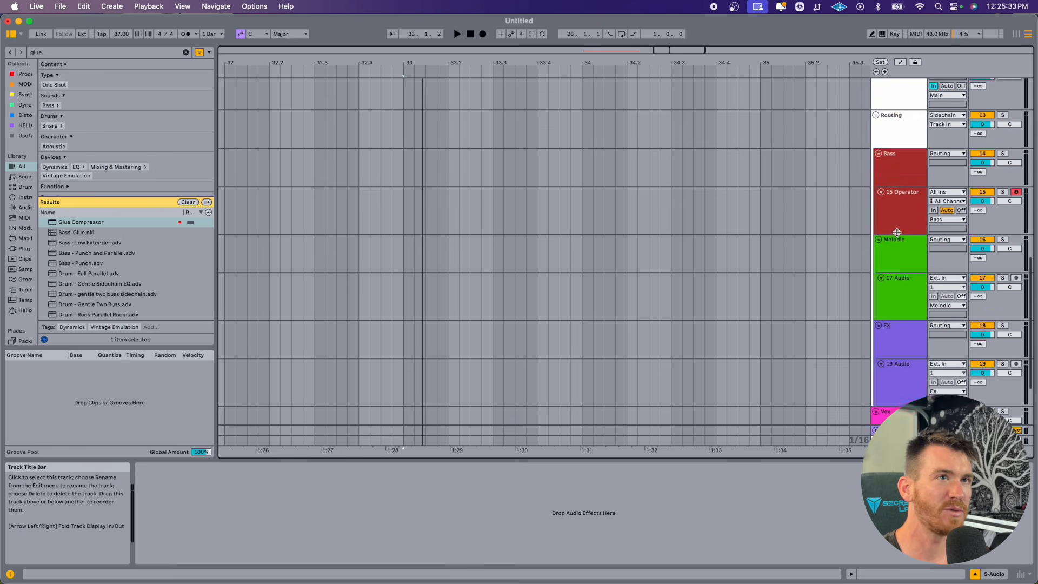
Step: Select the MIDI clip at bars 27 to 31 on the 15 Operator track
{"action": "scroll", "coordinate": [722, 400], "scroll_direction": "up", "scroll_amount": 10}
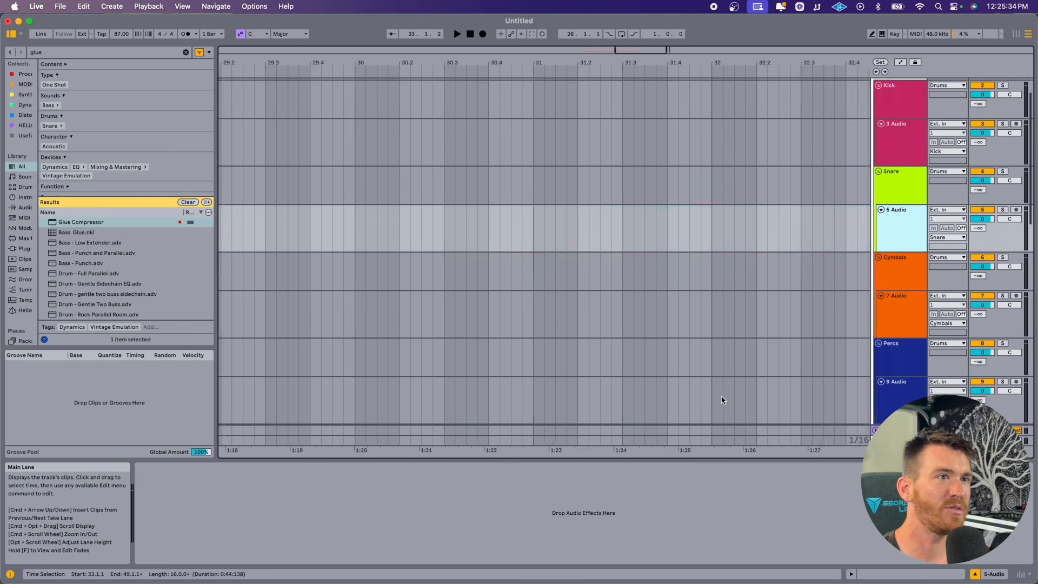
{"action": "scroll", "coordinate": [722, 400], "scroll_direction": "down", "scroll_amount": 10}
{"action": "left_click_drag", "start_coordinate": [589, 59], "coordinate": [589, 16]}
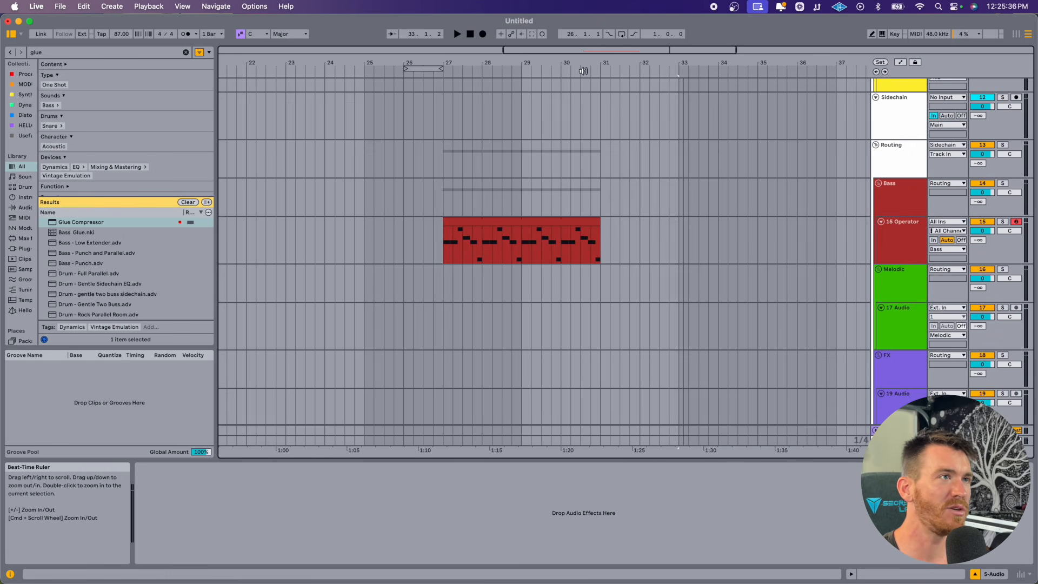
{"action": "left_click", "coordinate": [470, 222]}
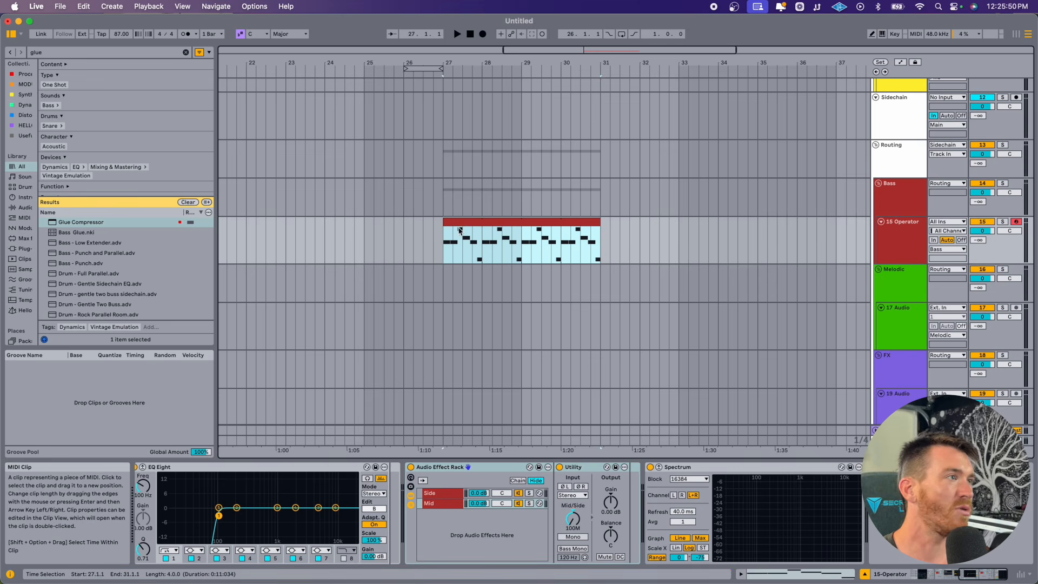
Step: Widen the browser, search it for "bass", and preview Hello Ego_April Patreon_Bass 40_140bpm.wav
{"action": "left_click_drag", "start_coordinate": [216, 255], "coordinate": [375, 254]}
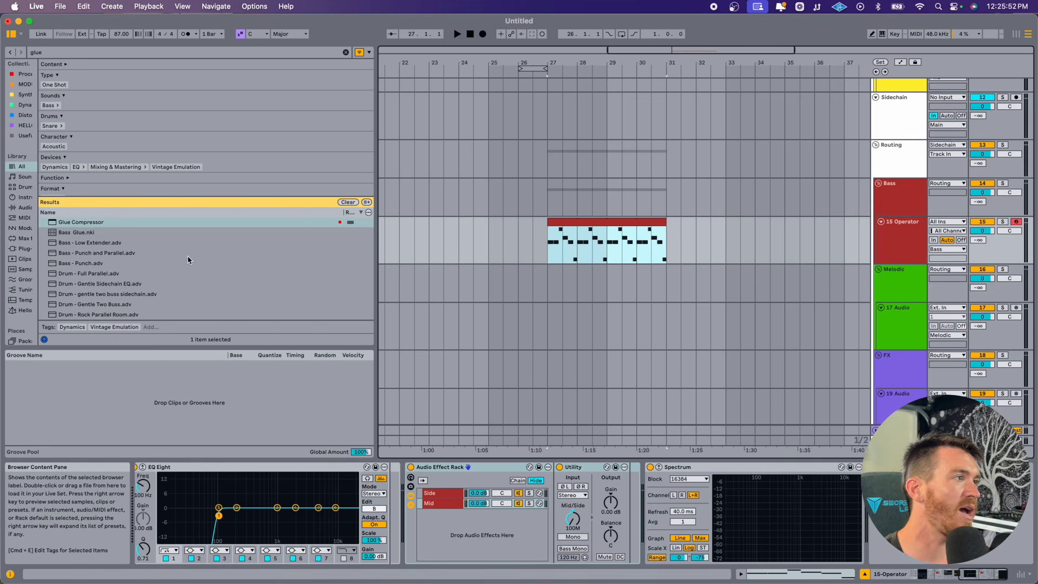
{"action": "key", "text": "super+f"}
{"action": "type", "text": "bass"}
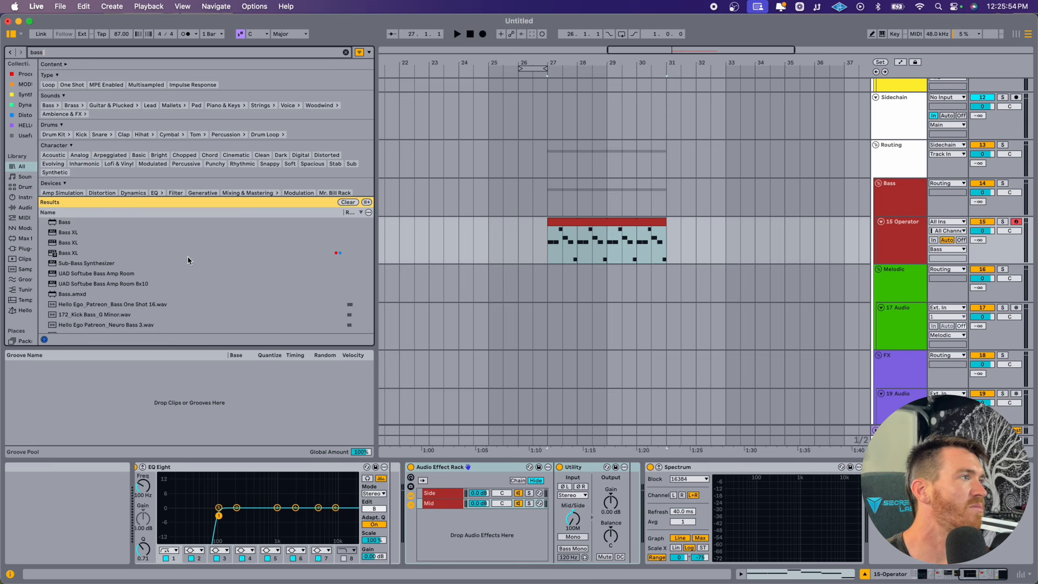
{"action": "scroll", "coordinate": [188, 261], "scroll_direction": "down", "scroll_amount": 5}
{"action": "left_click", "coordinate": [151, 262]}
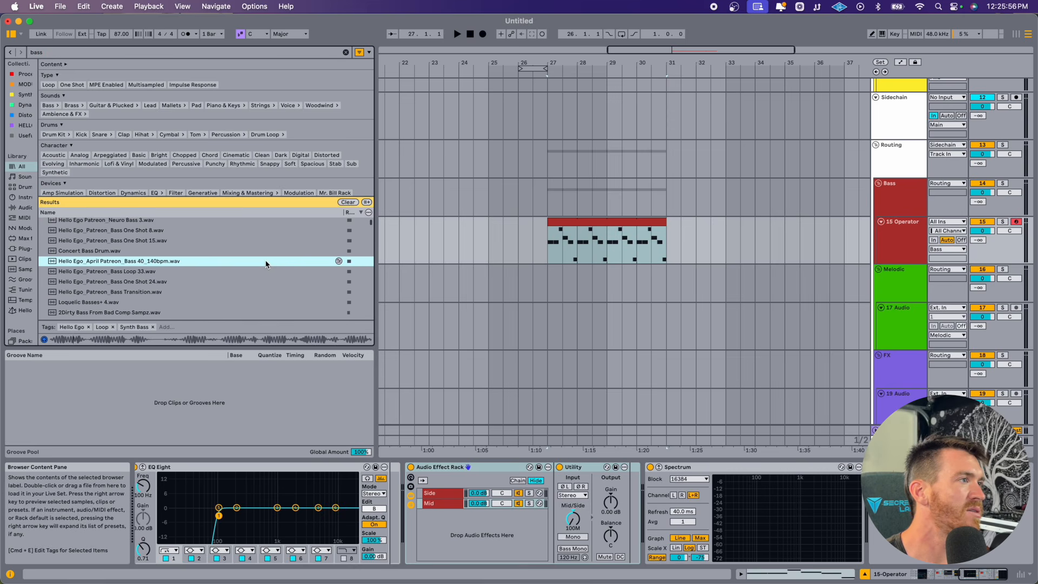
Step: Run a similarity search based on Hello Ego_April Patreon_Bass 40_140bpm.wav
{"action": "left_click", "coordinate": [523, 295]}
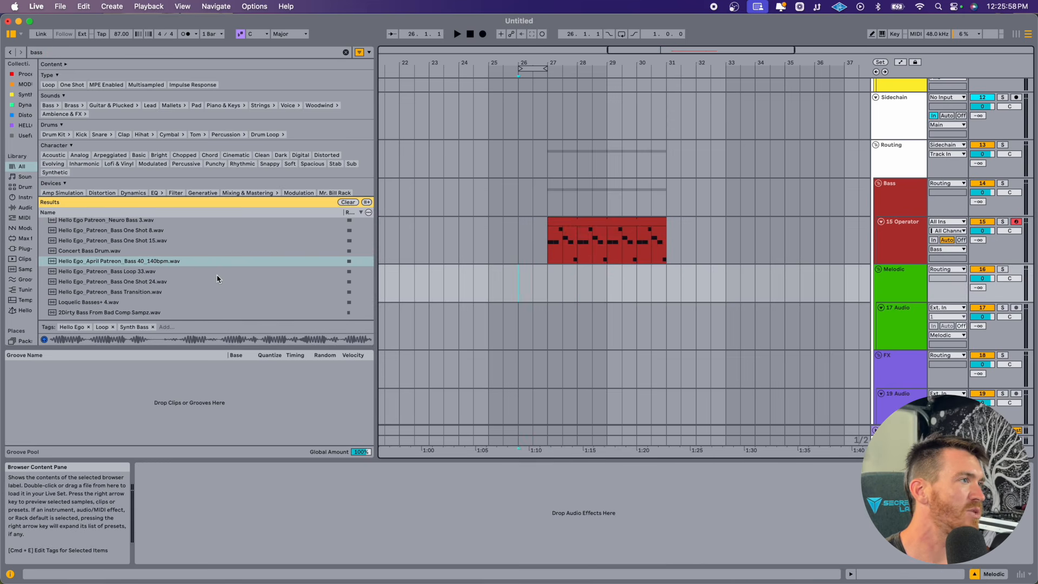
{"action": "left_click", "coordinate": [337, 262]}
{"action": "left_click", "coordinate": [340, 261]}
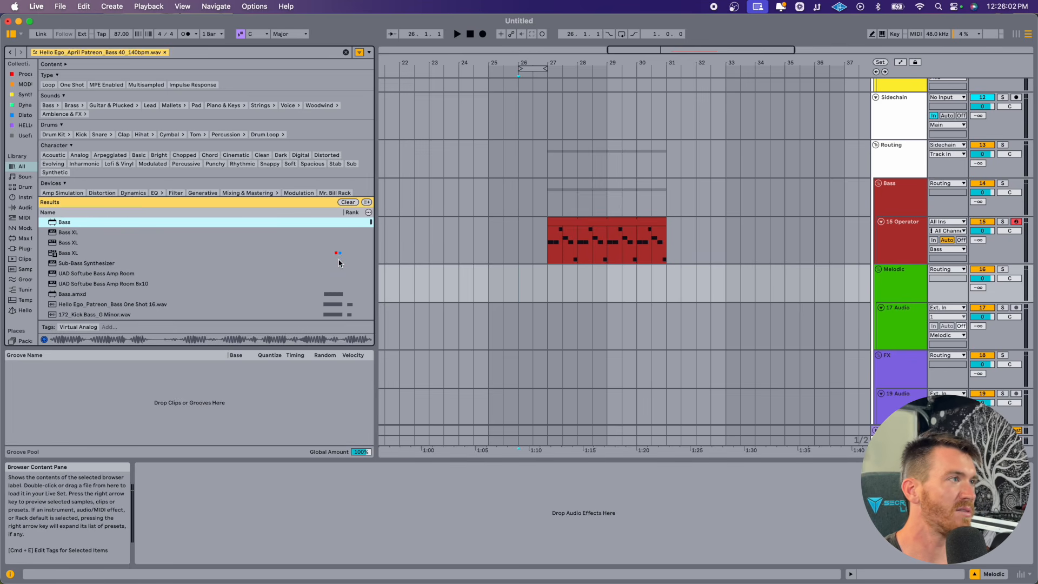
Step: Audition several of the similar samples, including 0003.wav, KSHMR Distorted Drums 23 and SPMV_138_D#_Bass_Loop_31_(Triplet).wav
{"action": "left_click", "coordinate": [121, 284]}
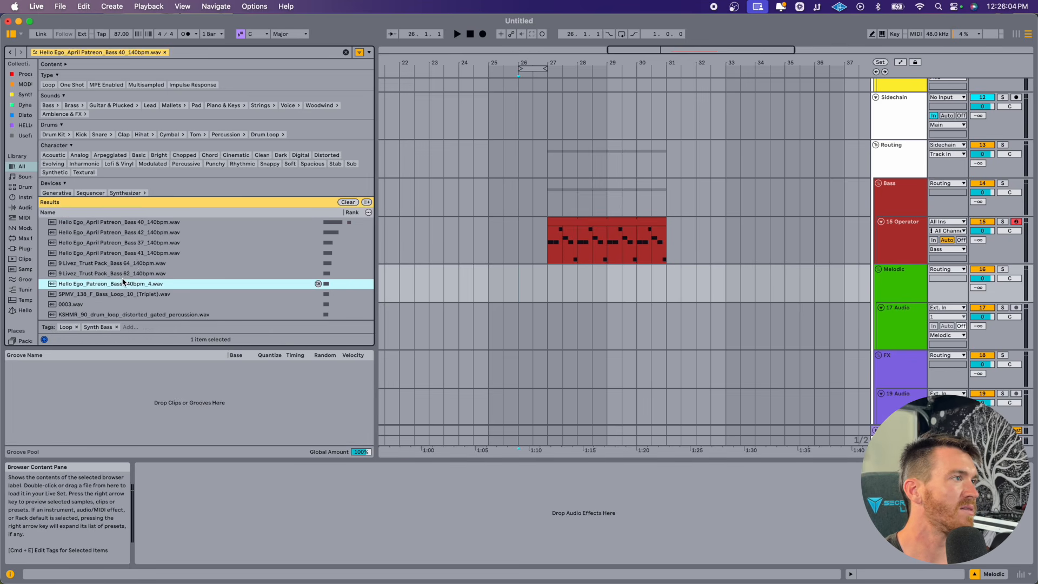
{"action": "left_click", "coordinate": [105, 273]}
{"action": "scroll", "coordinate": [97, 289], "scroll_direction": "down", "scroll_amount": 2}
{"action": "left_click", "coordinate": [97, 288]}
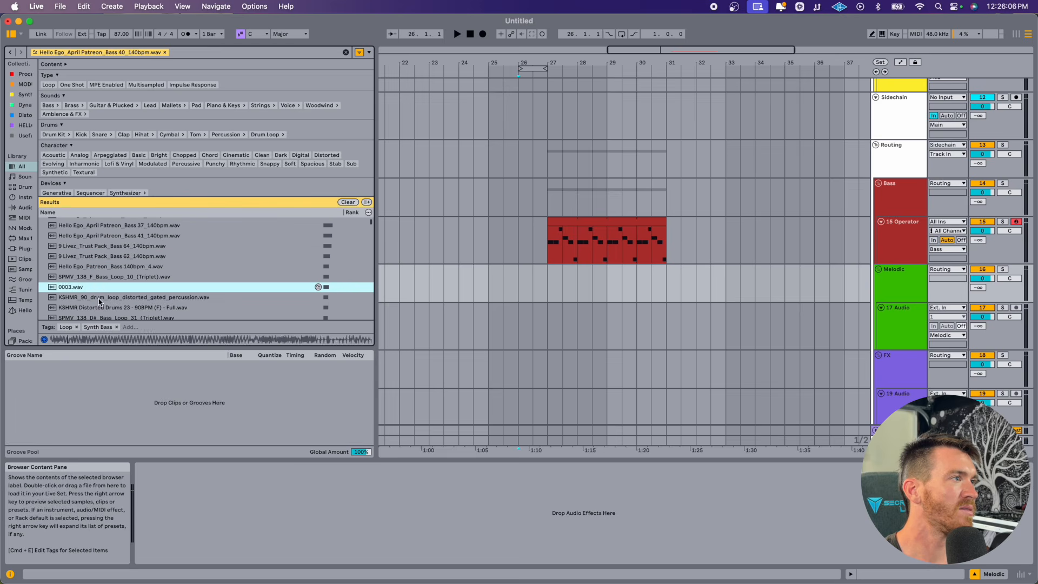
{"action": "left_click", "coordinate": [129, 306]}
{"action": "left_click", "coordinate": [154, 315]}
Step: Narrow the browser again and clear the similarity search
{"action": "left_click", "coordinate": [489, 284]}
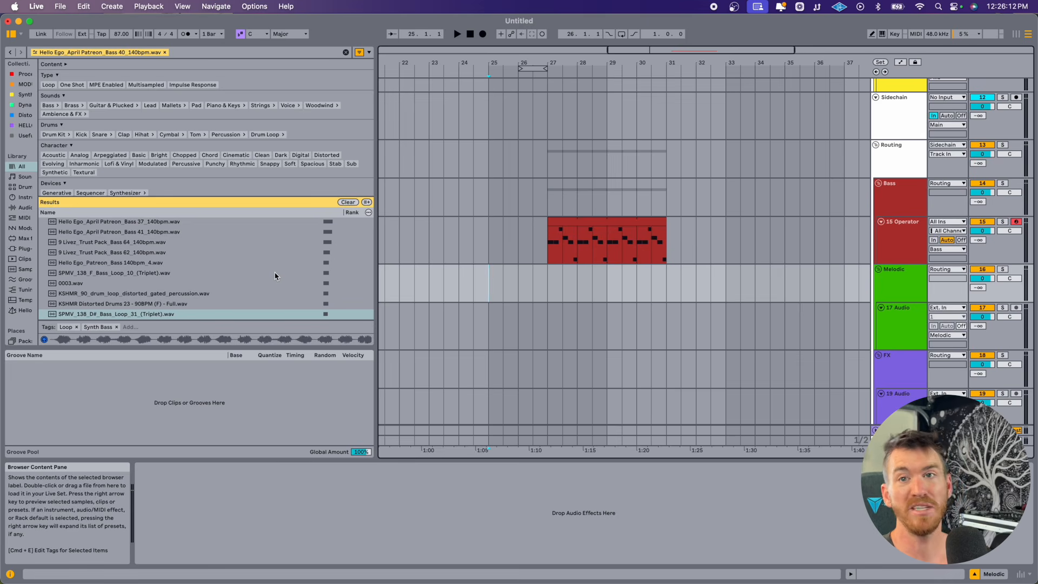
{"action": "left_click_drag", "start_coordinate": [376, 56], "coordinate": [204, 55]}
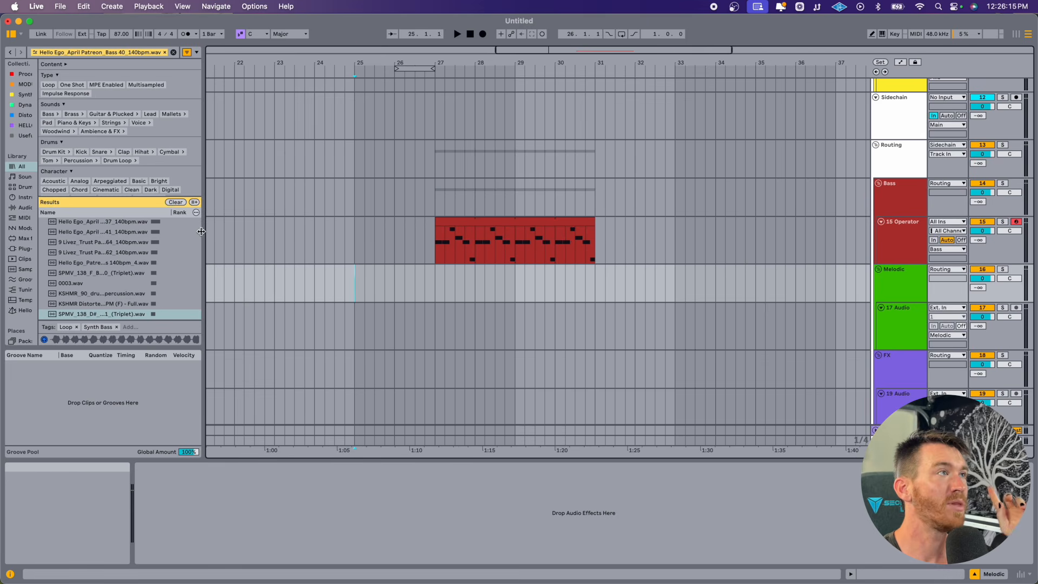
{"action": "left_click", "coordinate": [174, 53]}
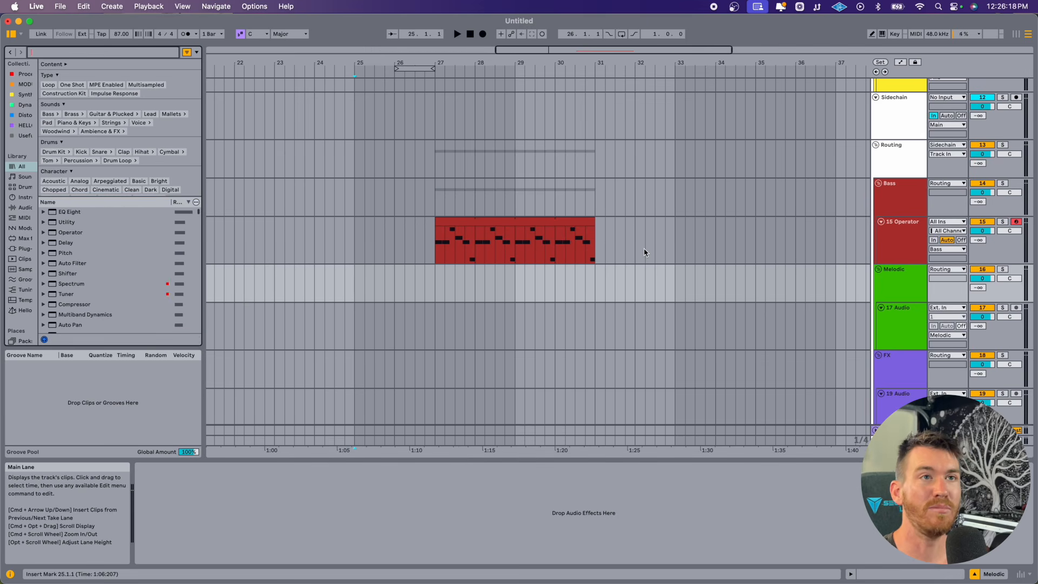
Step: Insert a new audio track and place it above the Drums group as the first track
{"action": "scroll", "coordinate": [644, 252], "scroll_direction": "up", "scroll_amount": 10}
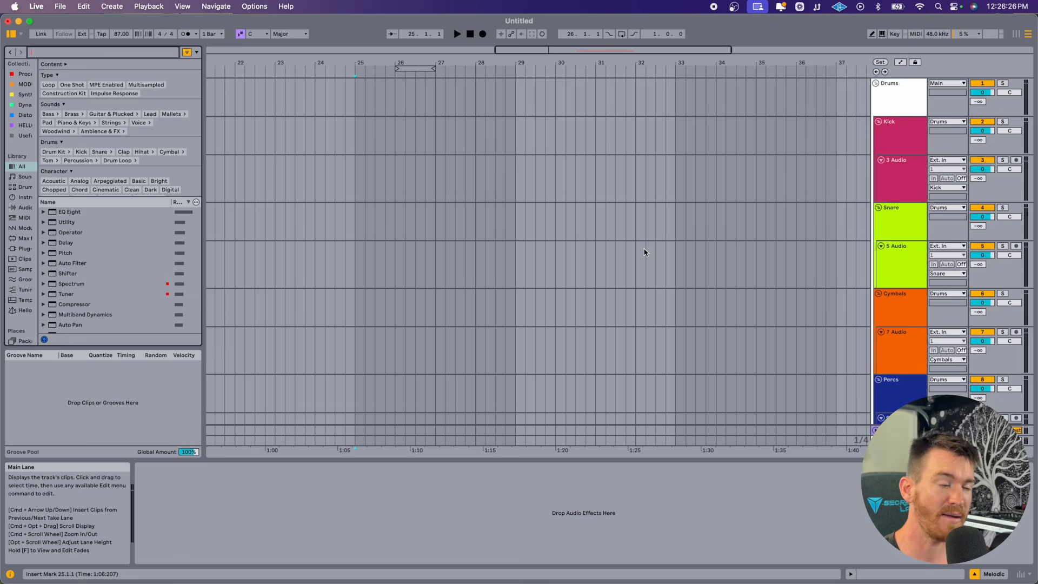
{"action": "key", "text": "super+t"}
{"action": "left_click_drag", "start_coordinate": [889, 142], "coordinate": [904, 101]}
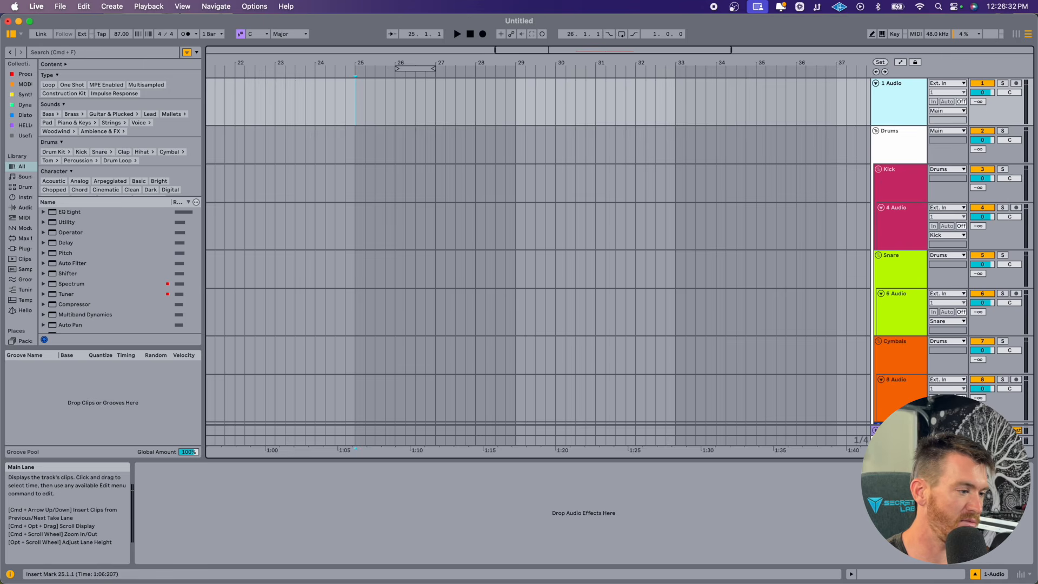
Step: Bring the Hello Ego_Hand Crushed By A Mallet Flip_final audio onto the first track at bar 26 and inspect its waveform past bar 50
{"action": "key", "text": "super+Tab"}
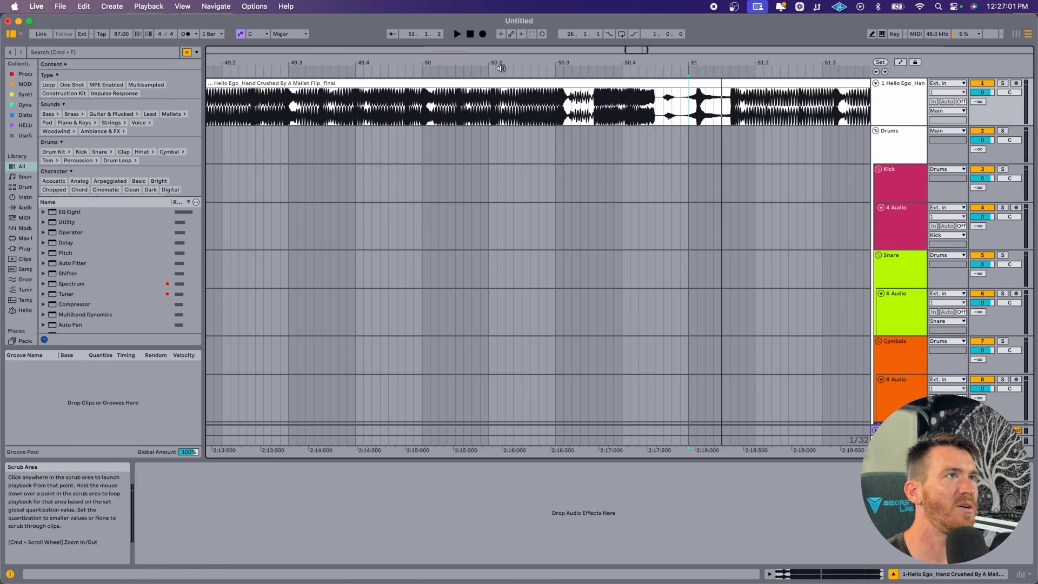
{"action": "scroll", "coordinate": [538, 260], "scroll_direction": "right", "scroll_amount": 5}
{"action": "left_click_drag", "start_coordinate": [491, 61], "coordinate": [491, 97]}
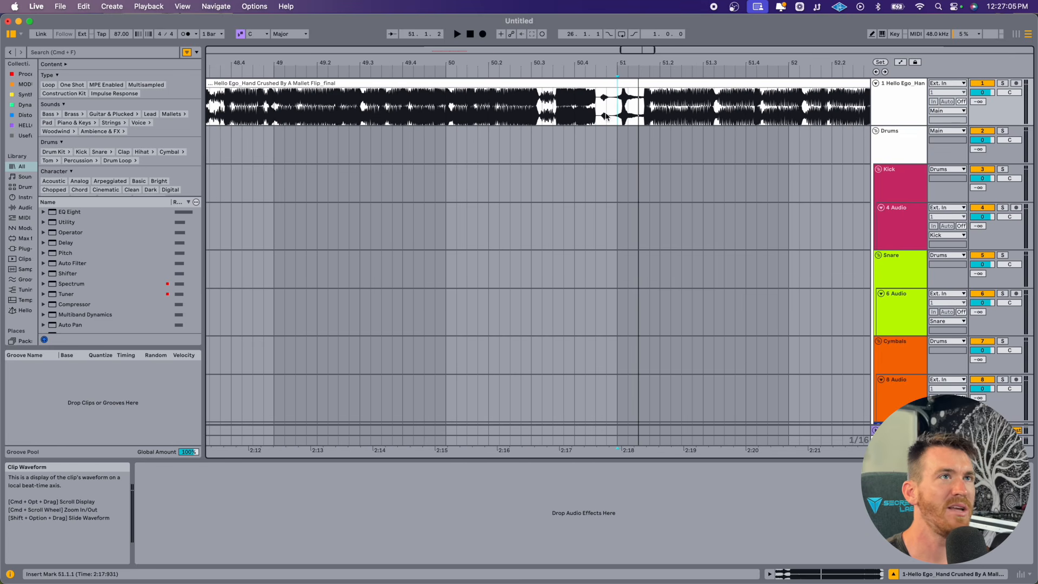
{"action": "scroll", "coordinate": [606, 117], "scroll_direction": "right", "scroll_amount": 5}
{"action": "scroll", "coordinate": [606, 116], "scroll_direction": "right", "scroll_amount": 4}
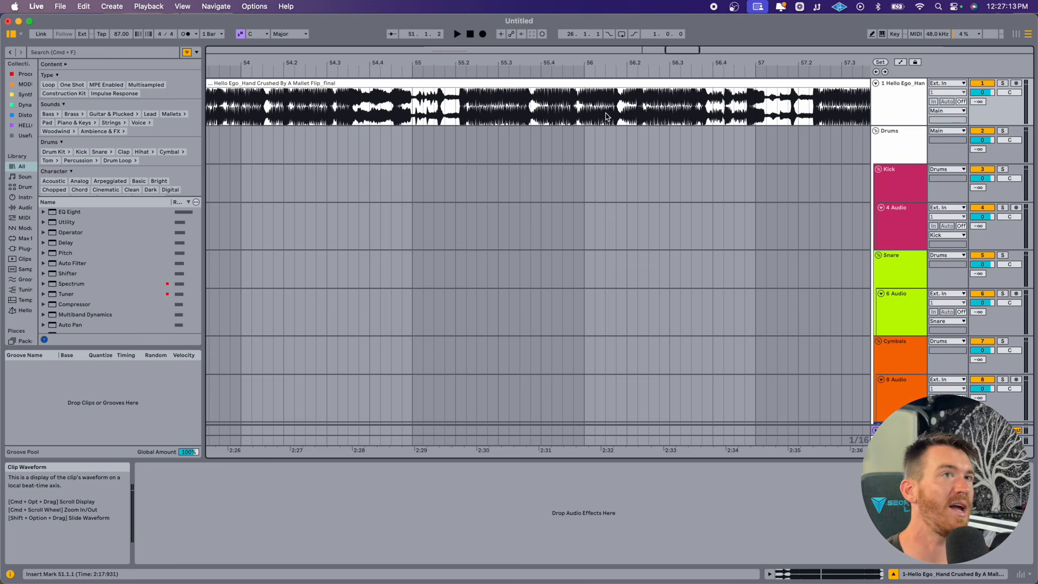
Step: Play the song around bar 53 to locate an isolated drum hit
{"action": "scroll", "coordinate": [607, 116], "scroll_direction": "left", "scroll_amount": 5}
{"action": "left_click", "coordinate": [504, 110]}
{"action": "key", "text": "space"}
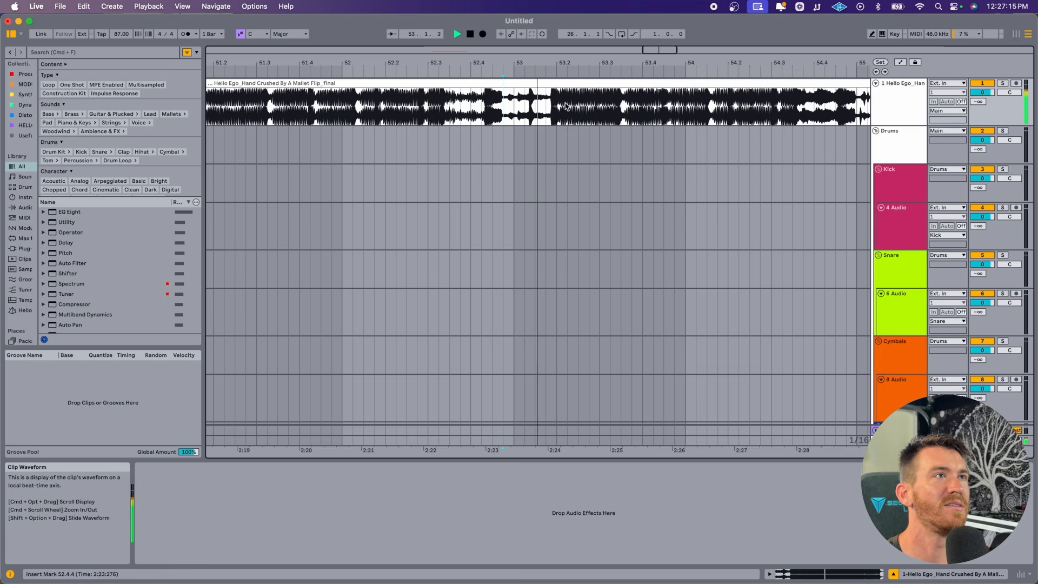
{"action": "key", "text": "space"}
{"action": "key", "text": "space"}
{"action": "key", "text": "space"}
{"action": "left_click_drag", "start_coordinate": [534, 63], "coordinate": [534, 108]}
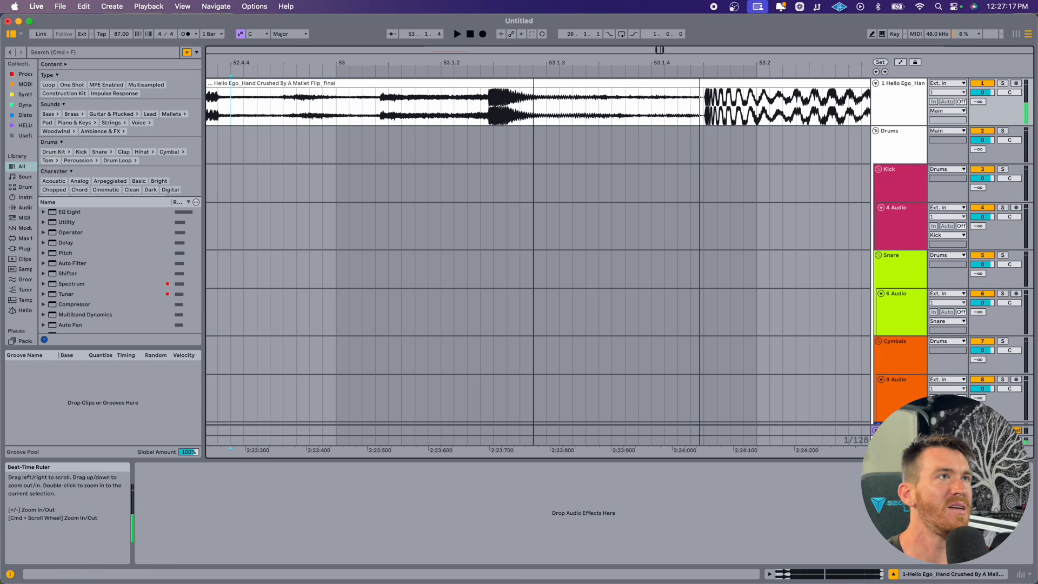
Step: Split the song clip at the start of the hit just after 53.1.2 and delete everything before it
{"action": "left_click_drag", "start_coordinate": [491, 60], "coordinate": [491, 156]}
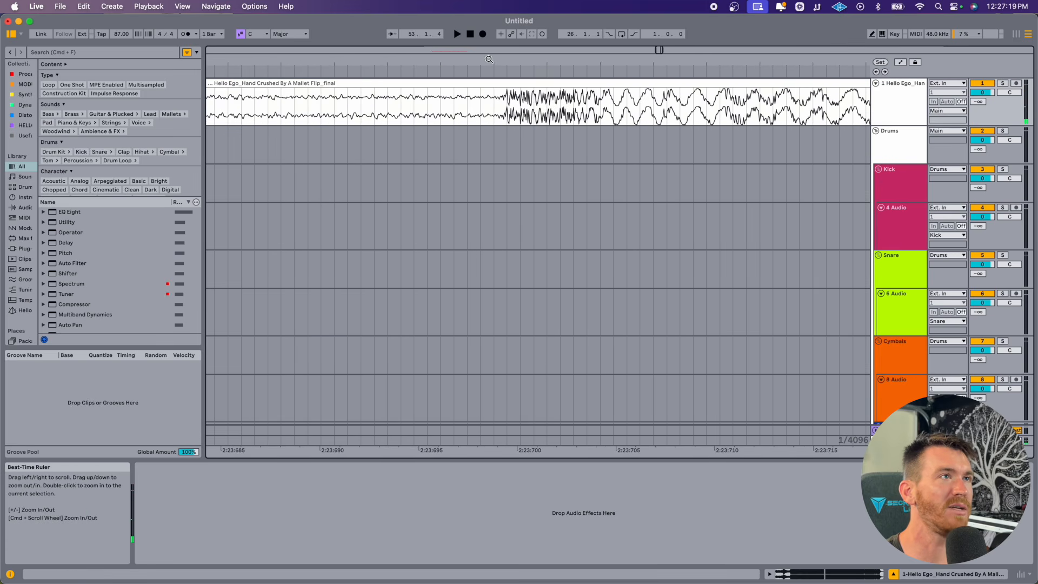
{"action": "left_click", "coordinate": [494, 109]}
{"action": "key", "text": "super+e"}
{"action": "left_click", "coordinate": [473, 83]}
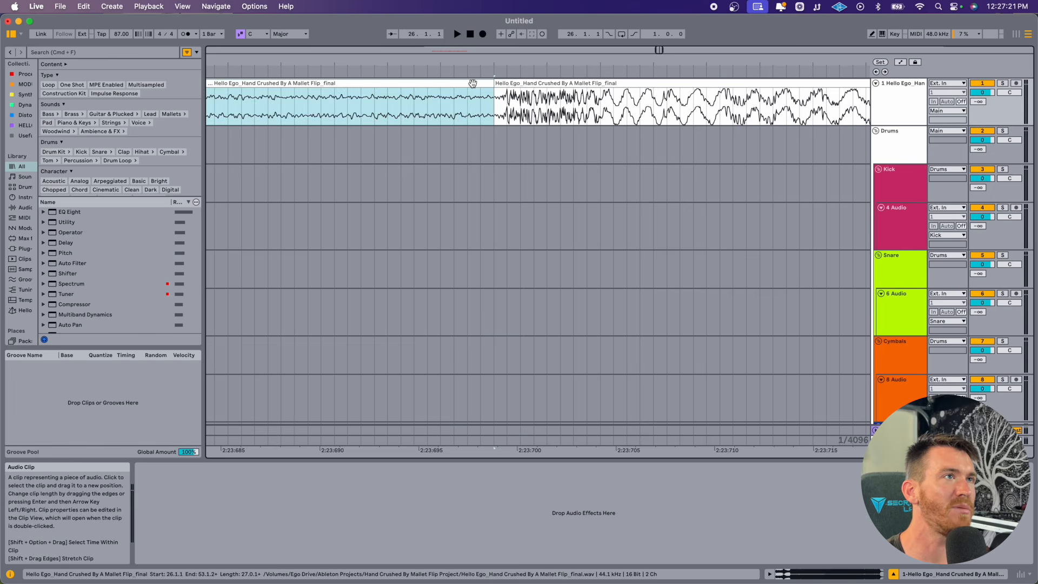
{"action": "key", "text": "Delete"}
Step: Split the remaining clip just before the next sound after 53.1.4 and delete everything following the cut
{"action": "left_click_drag", "start_coordinate": [515, 60], "coordinate": [515, 11]}
{"action": "left_click", "coordinate": [528, 82]}
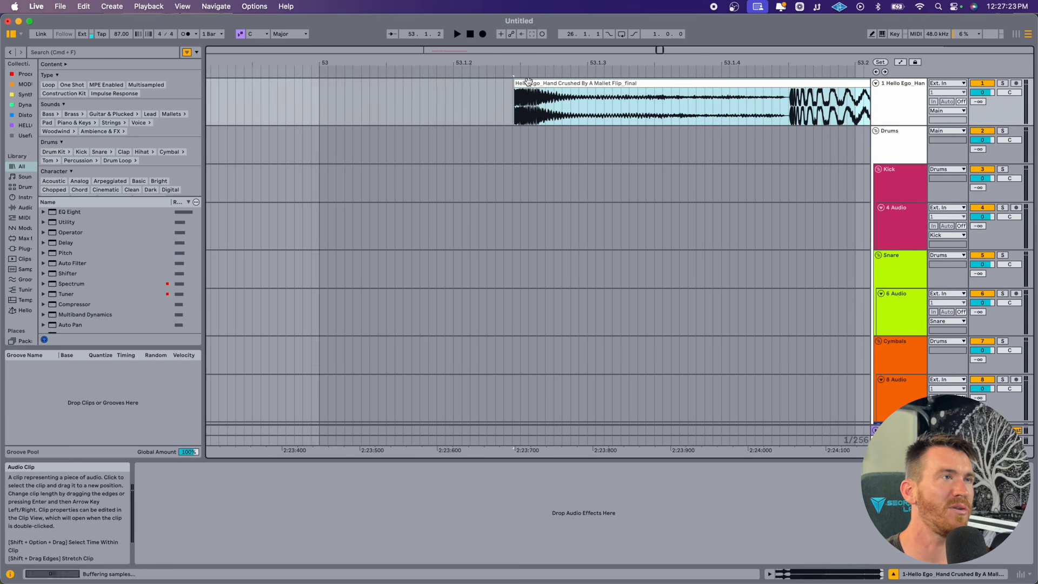
{"action": "scroll", "coordinate": [528, 82], "scroll_direction": "right", "scroll_amount": 4}
{"action": "left_click", "coordinate": [582, 111]}
{"action": "key", "text": "super+e"}
{"action": "left_click", "coordinate": [601, 83]}
{"action": "key", "text": "Delete"}
Step: Play back the isolated drum hit
{"action": "left_click", "coordinate": [557, 84]}
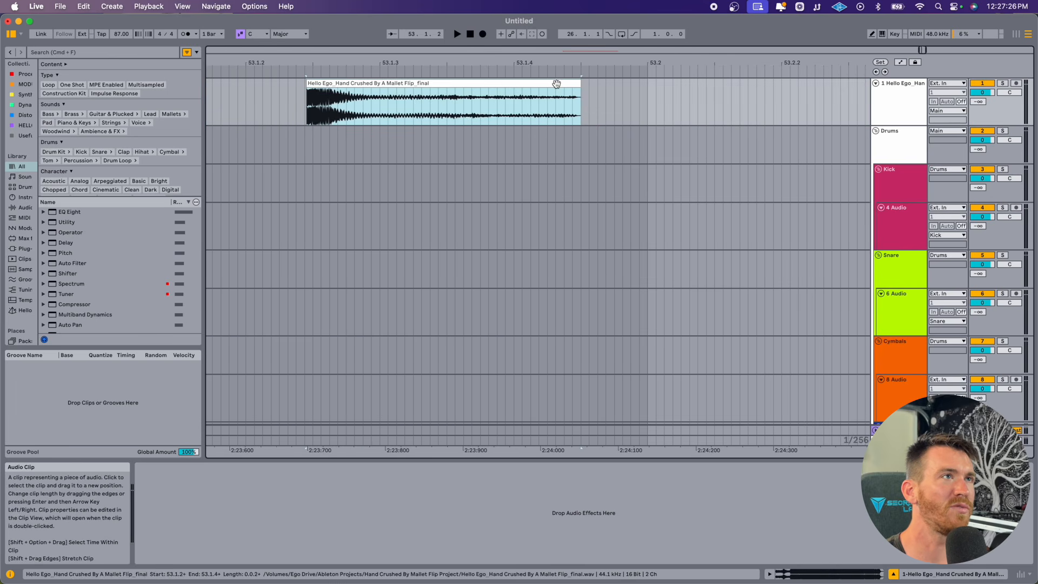
{"action": "left_click_drag", "start_coordinate": [523, 63], "coordinate": [522, 34]}
{"action": "key", "text": "space"}
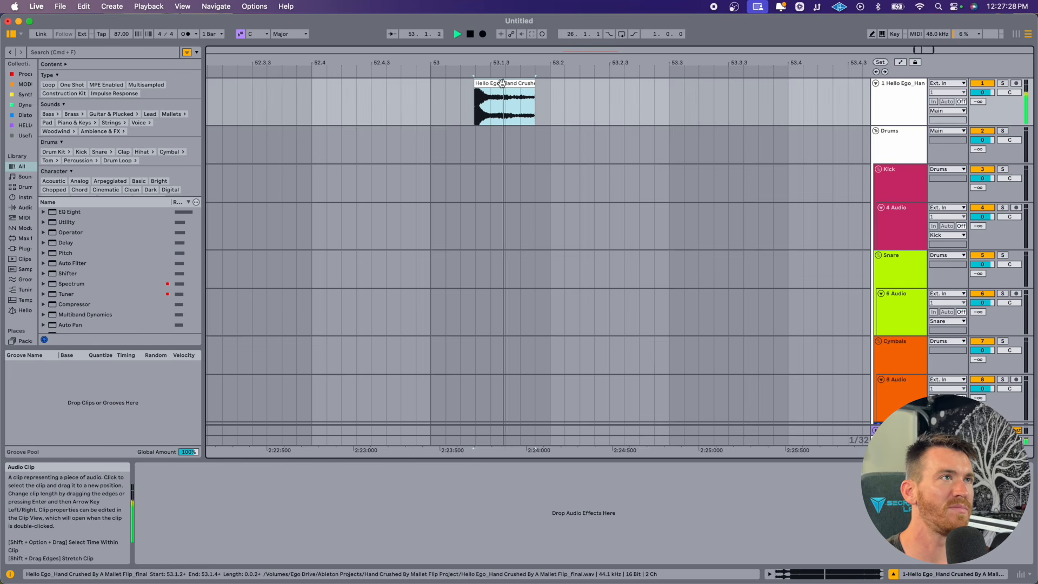
{"action": "key", "text": "space"}
{"action": "key", "text": "space"}
{"action": "key", "text": "space"}
Step: Shorten the drum hit clip to end just after 53.1.3 and audition it repeatedly
{"action": "left_click_drag", "start_coordinate": [534, 83], "coordinate": [507, 84]}
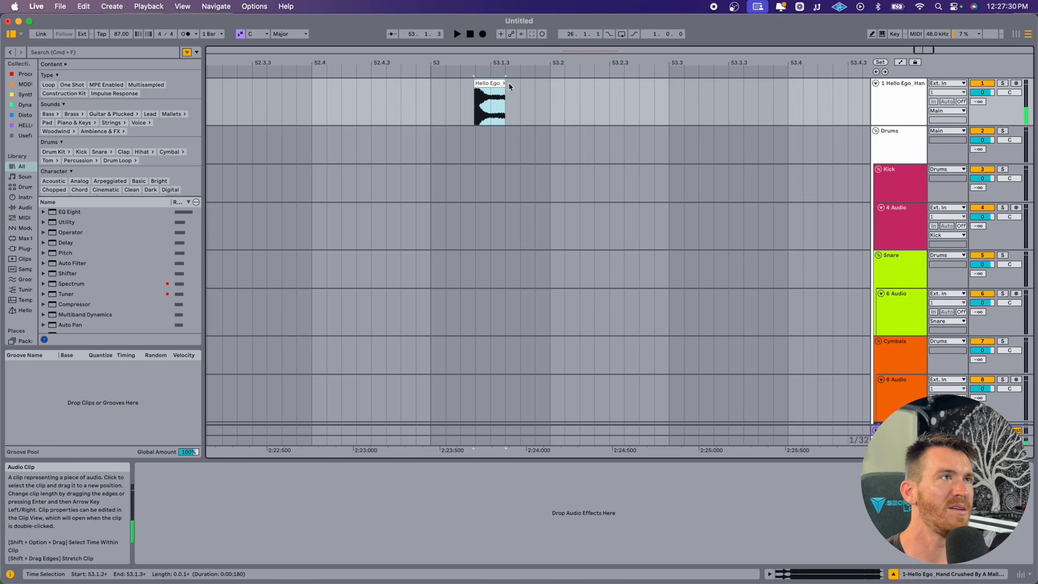
{"action": "key", "text": "space"}
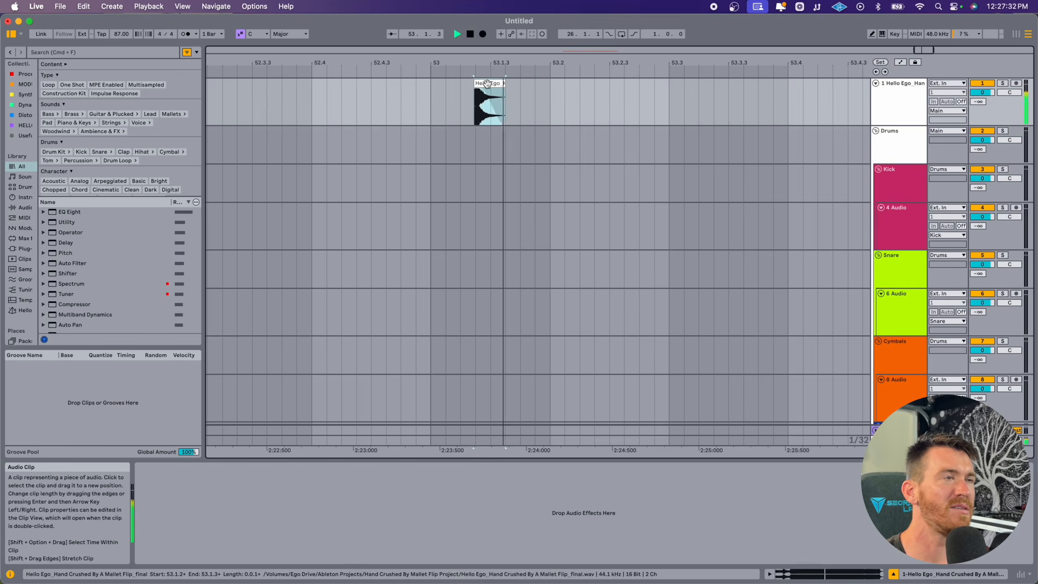
{"action": "key", "text": "space"}
{"action": "key", "text": "space"}
{"action": "key", "text": "space"}
{"action": "key", "text": "space"}
{"action": "key", "text": "space"}
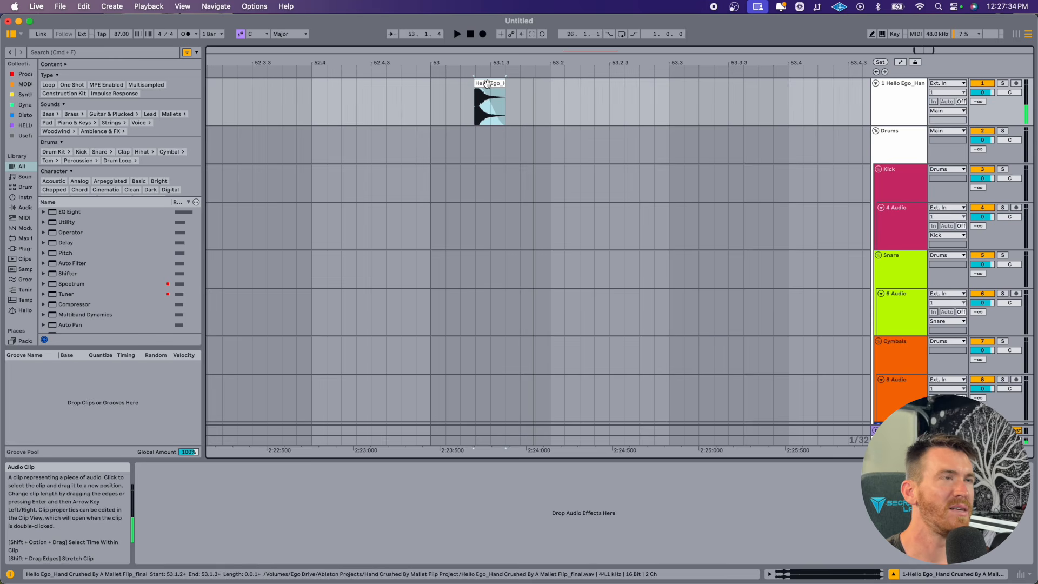
Step: Consolidate the trimmed drum hit into a new sample and show similar files for it
{"action": "key", "text": "super+j"}
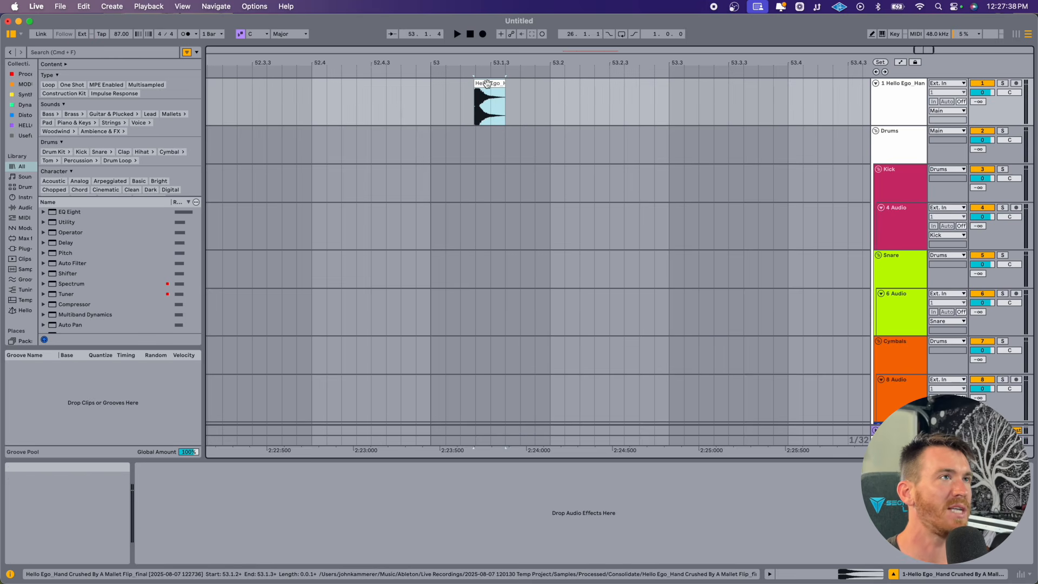
{"action": "right_click", "coordinate": [488, 84]}
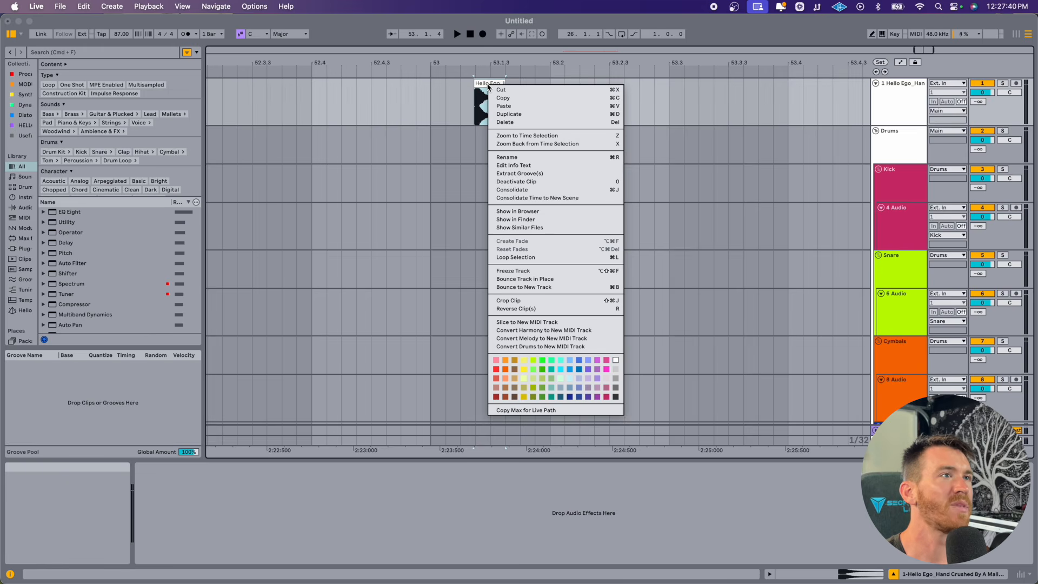
{"action": "left_click", "coordinate": [523, 228]}
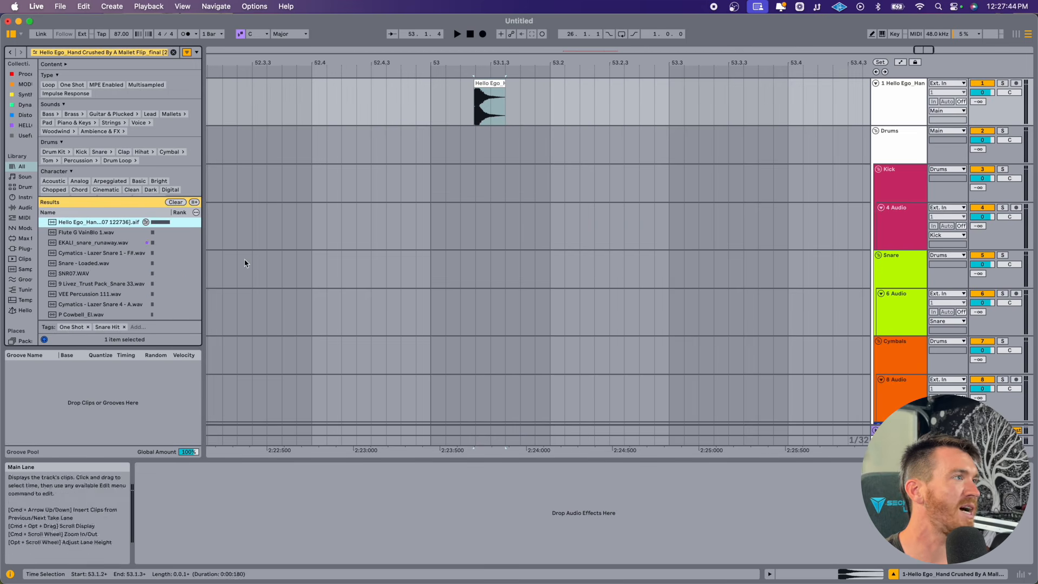
Step: Widen the browser and audition similar samples, including EKALI_snare_runaway.wav, Snare - Loaded.wav and SNR07.WAV
{"action": "left_click_drag", "start_coordinate": [201, 245], "coordinate": [259, 247]}
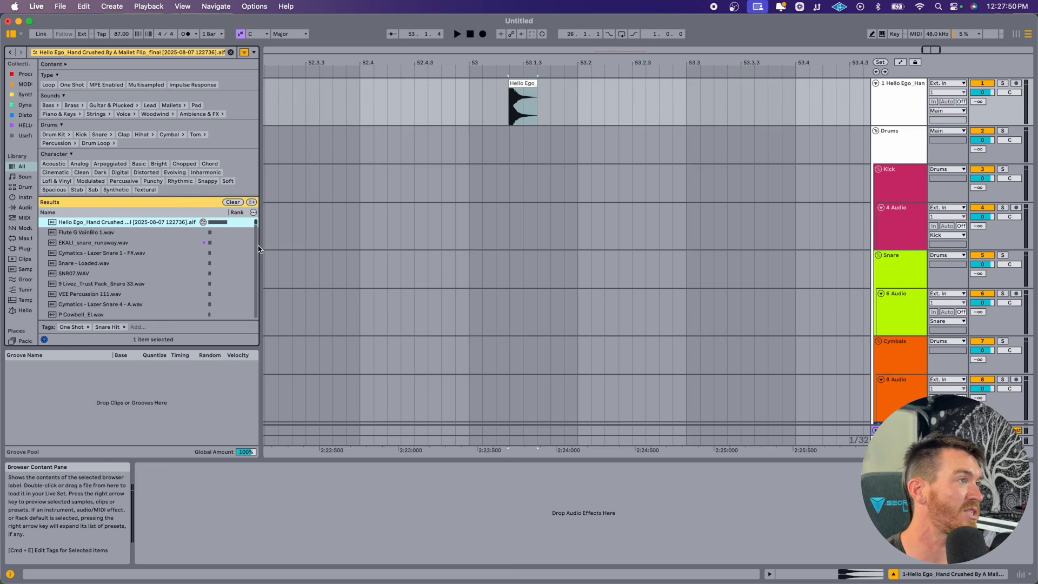
{"action": "left_click", "coordinate": [89, 234]}
{"action": "left_click", "coordinate": [91, 243]}
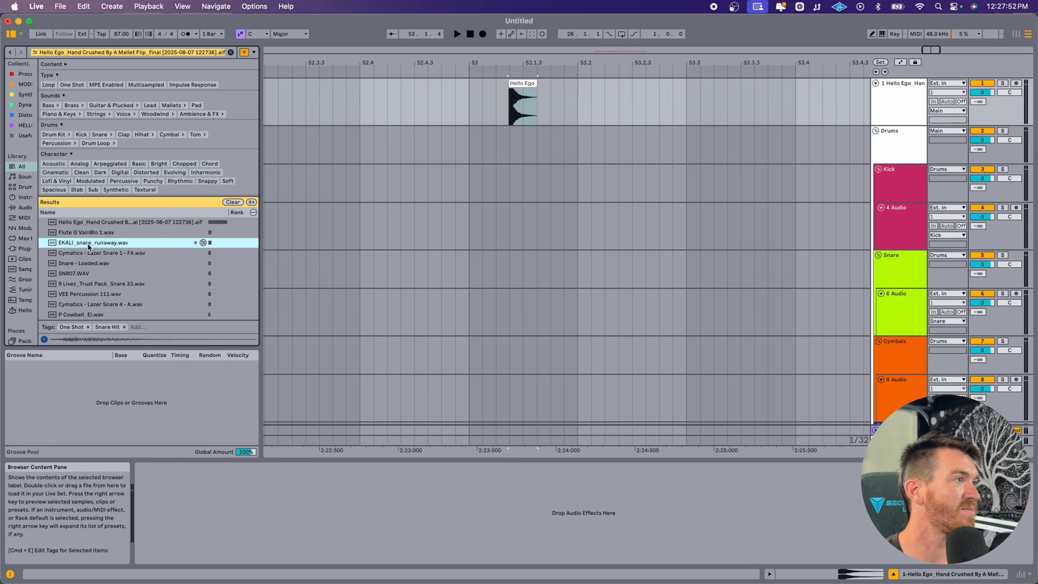
{"action": "left_click", "coordinate": [93, 254]}
{"action": "left_click", "coordinate": [84, 265]}
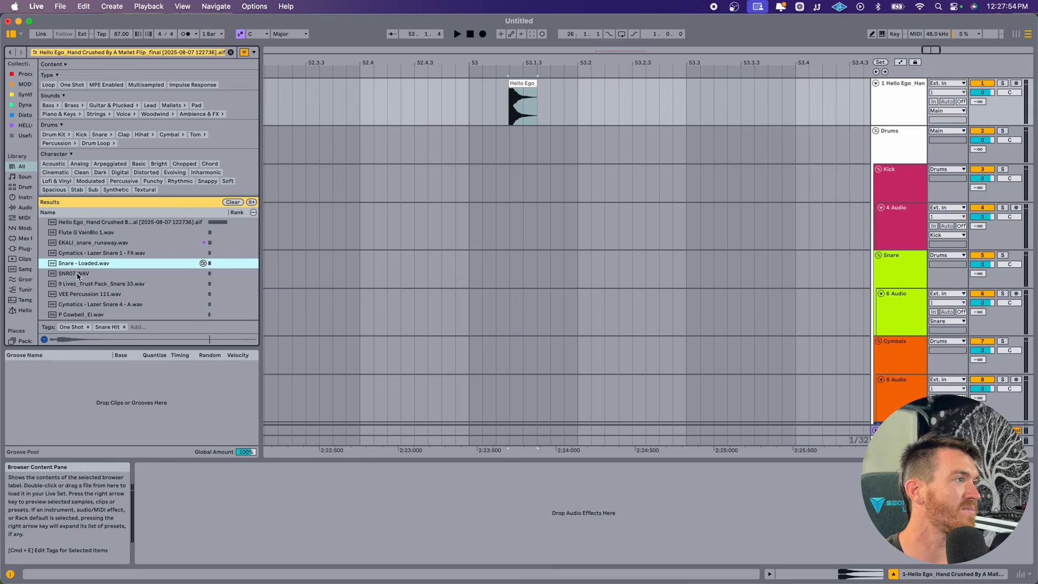
{"action": "left_click", "coordinate": [74, 274]}
Step: Undo the consolidation and cuts on the drum hit to restore the full song clip
{"action": "left_click", "coordinate": [706, 137]}
{"action": "key", "text": "super+z"}
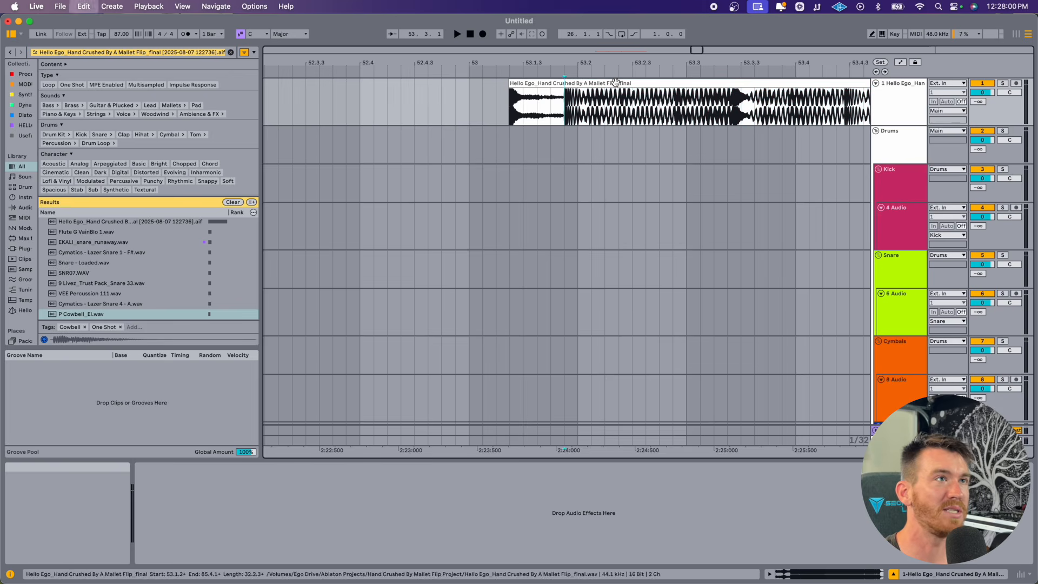
{"action": "key", "text": "super+z"}
Step: Isolate the bass passage of the song from just after 51.1.3 to just after 51.3.1, removing the rest
{"action": "left_click_drag", "start_coordinate": [591, 62], "coordinate": [591, 25]}
{"action": "left_click_drag", "start_coordinate": [397, 63], "coordinate": [398, 103]}
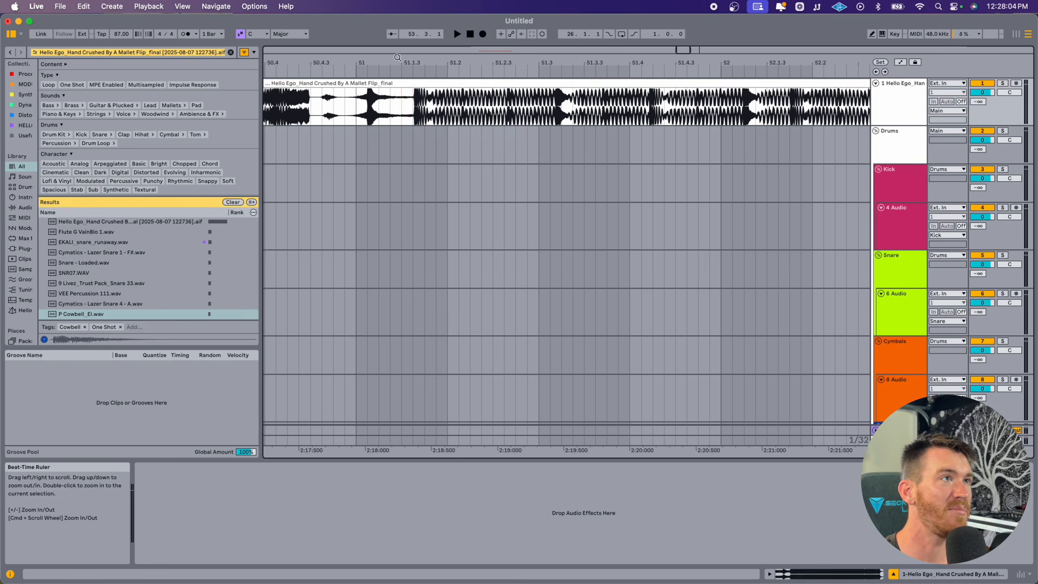
{"action": "left_click", "coordinate": [413, 109]}
{"action": "key", "text": "space"}
{"action": "left_click", "coordinate": [430, 83]}
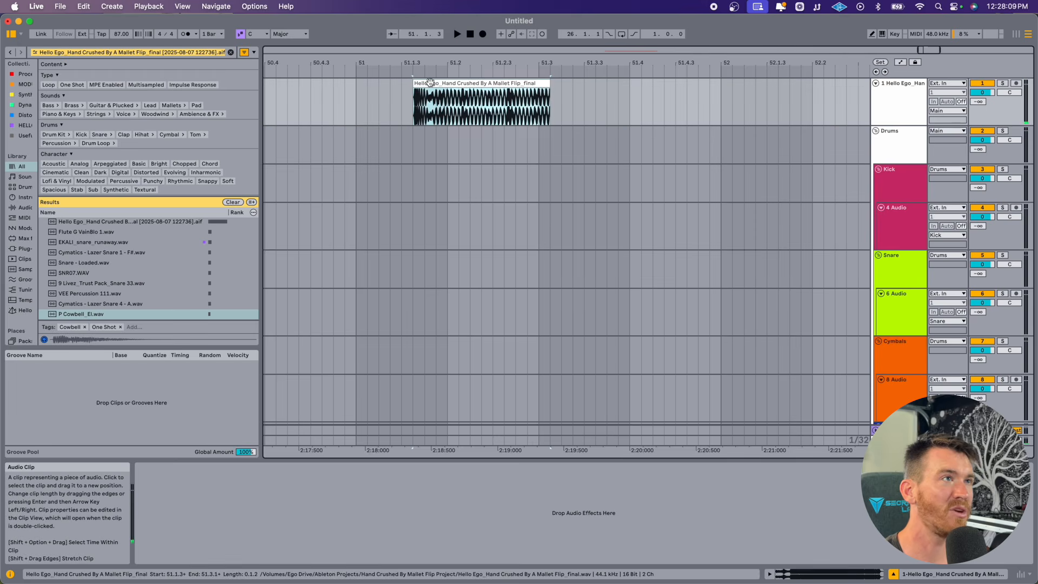
Step: Consolidate the isolated bass passage into a new sample and show similar files for it
{"action": "key", "text": "super+j"}
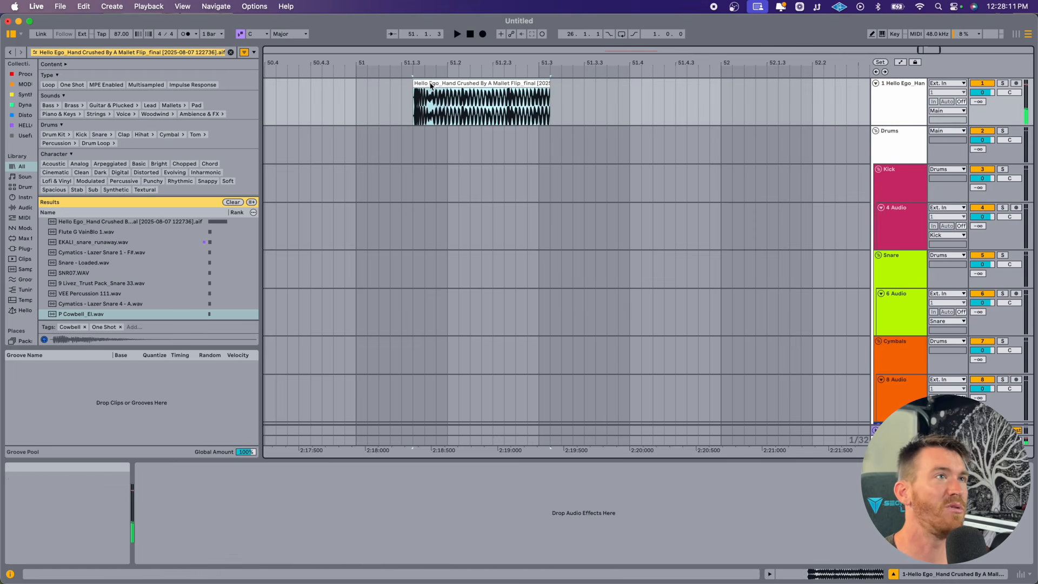
{"action": "right_click", "coordinate": [460, 83]}
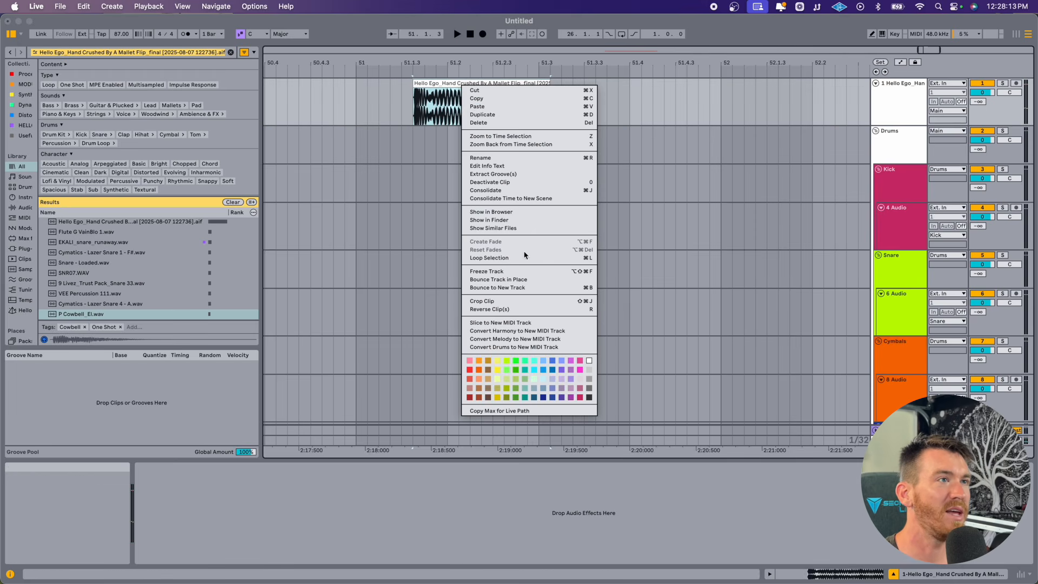
{"action": "left_click", "coordinate": [486, 228]}
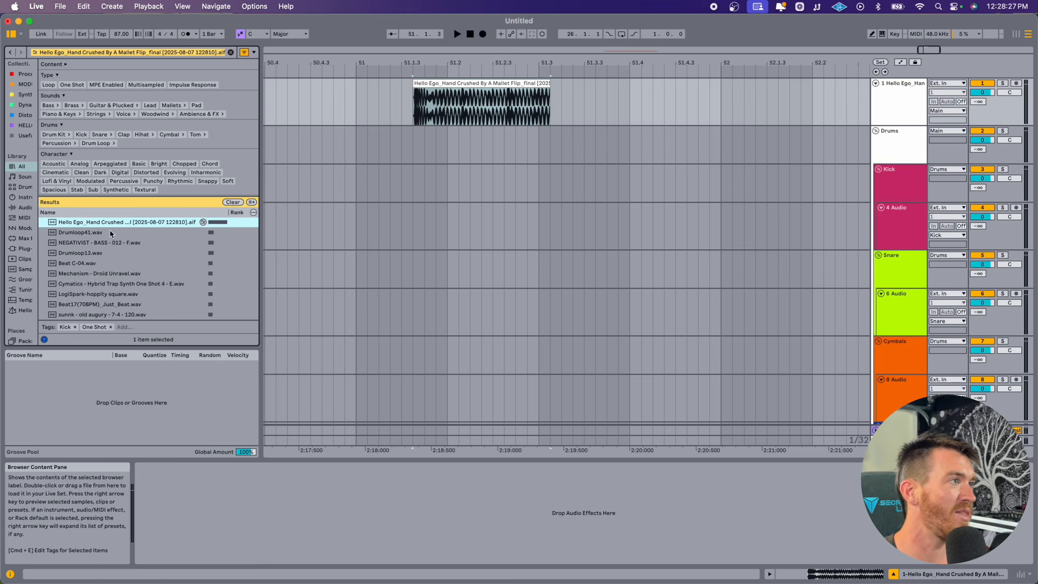
Step: Audition samples similar to the bass passage, including NEGATIVIST - BASS - 012 - F.wav, Drumloop13.wav and Beat C-04.wav
{"action": "left_click", "coordinate": [90, 233]}
{"action": "left_click", "coordinate": [98, 243]}
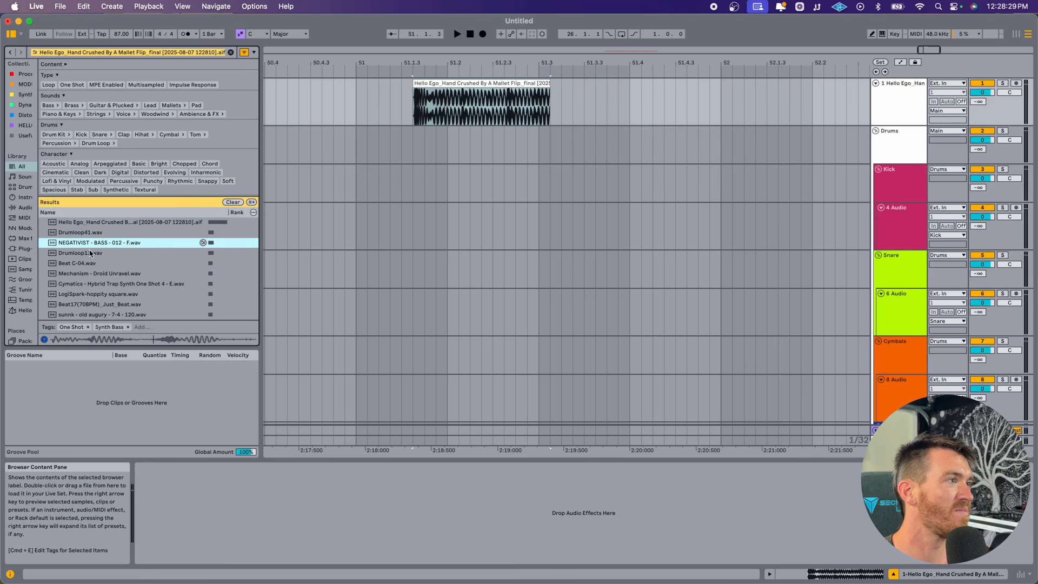
{"action": "left_click", "coordinate": [90, 253]}
{"action": "left_click", "coordinate": [81, 264]}
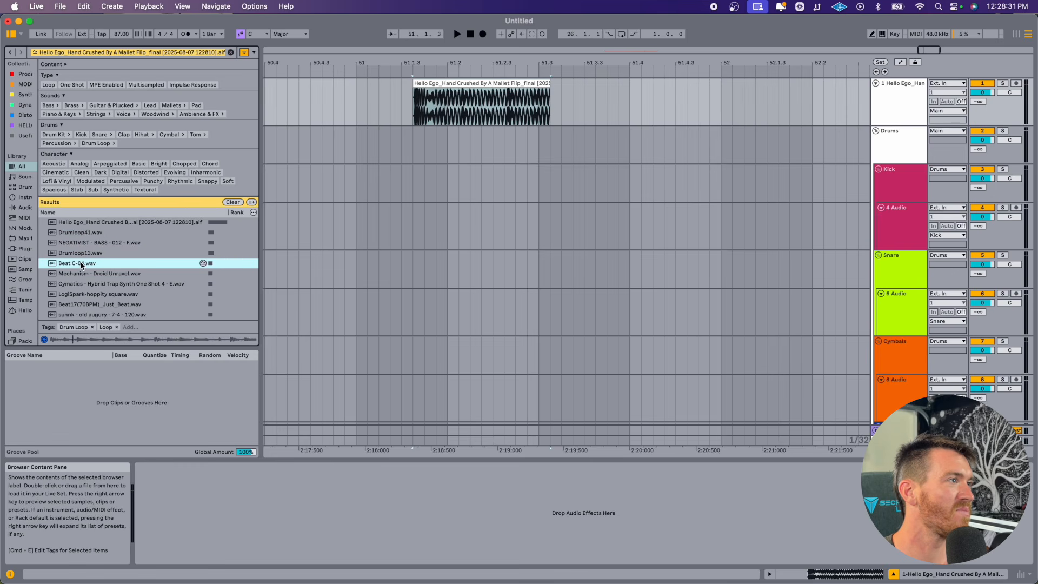
{"action": "left_click", "coordinate": [85, 274]}
{"action": "left_click", "coordinate": [83, 284]}
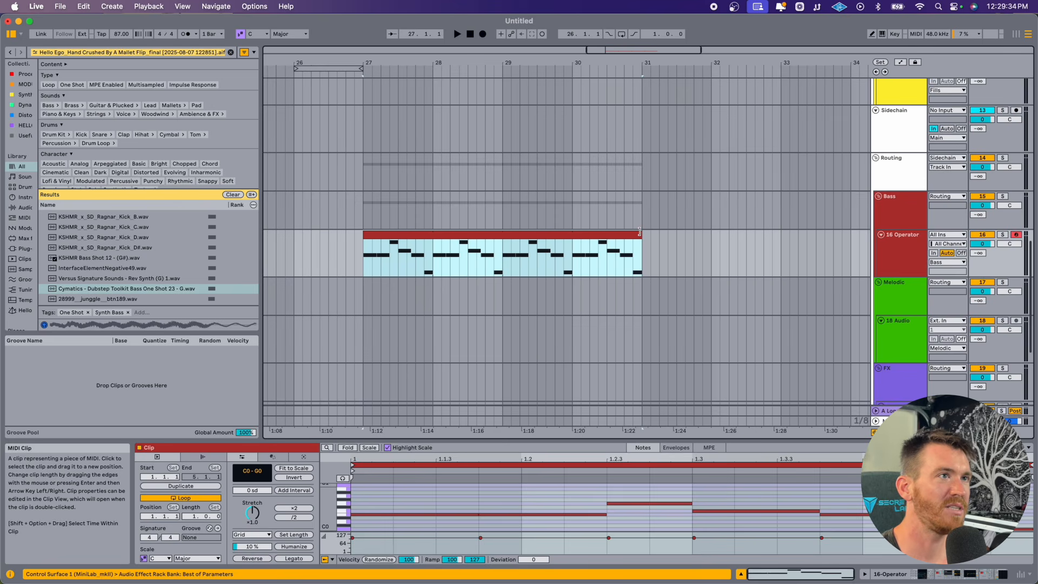
Step: Select the Operator track and review its device chain, including the hi/lo rack, Amp, Chorus-Ensemble and EQ Eight
{"action": "left_click", "coordinate": [902, 249]}
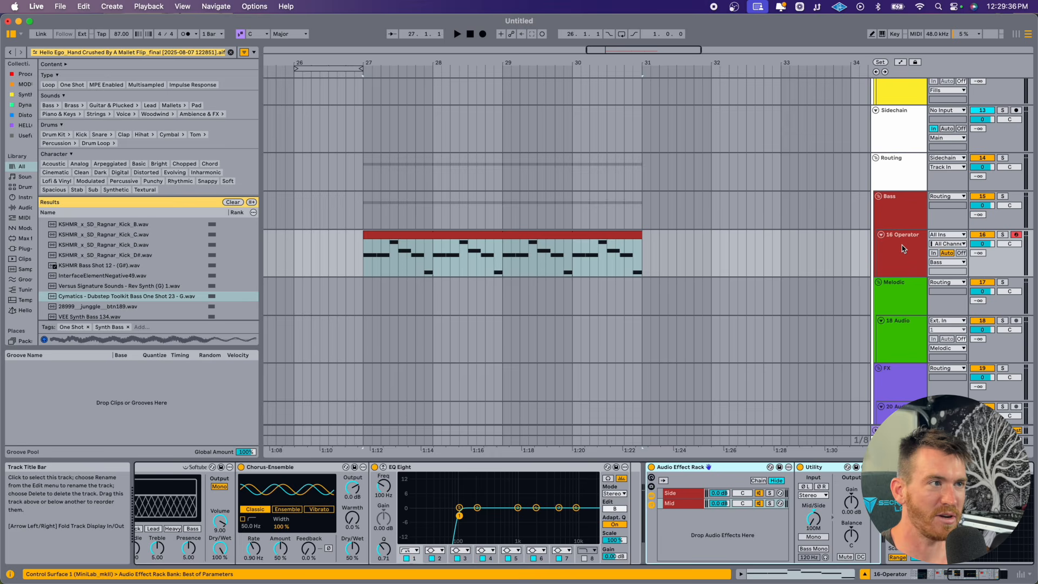
{"action": "double_click", "coordinate": [487, 236]}
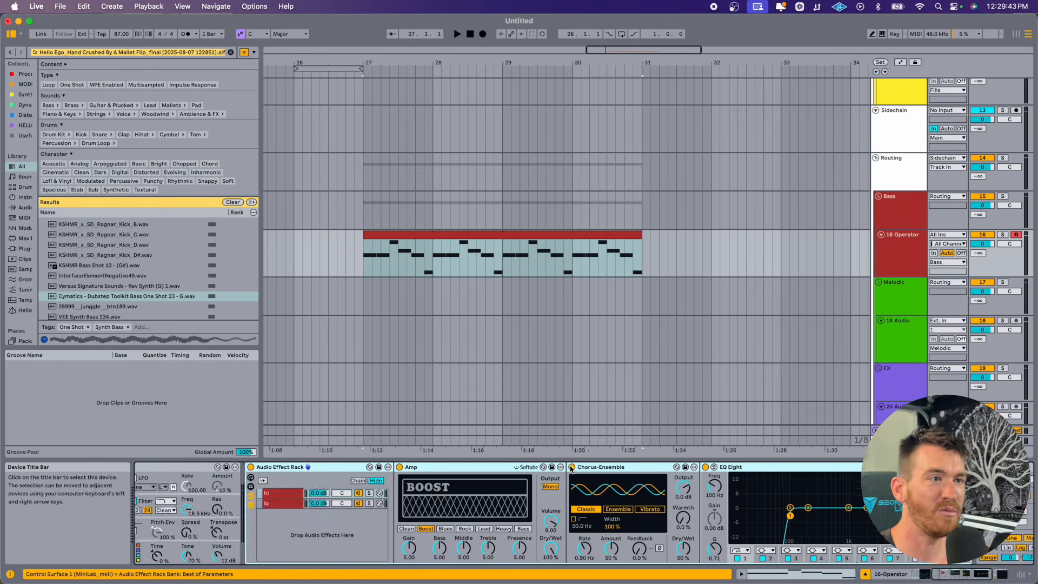
{"action": "scroll", "coordinate": [570, 466], "scroll_direction": "right", "scroll_amount": 4}
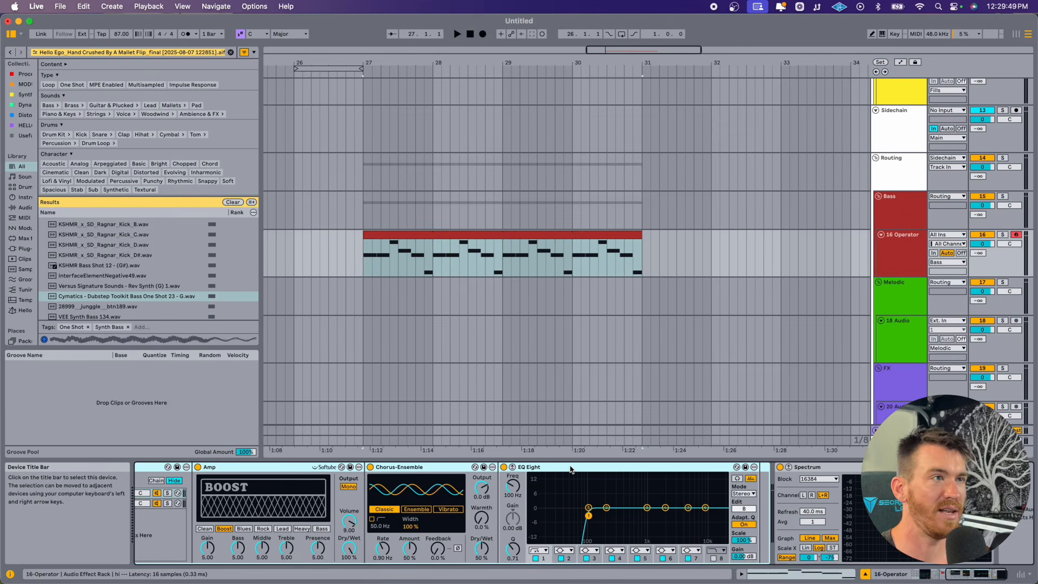
{"action": "scroll", "coordinate": [571, 470], "scroll_direction": "left", "scroll_amount": 9}
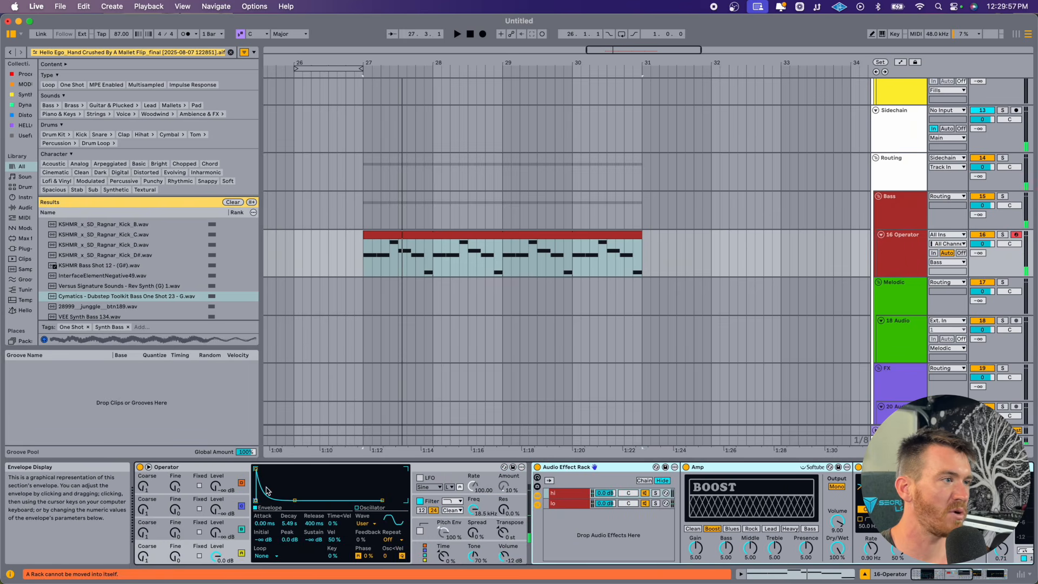
Step: Shorten the decay of Operator's volume envelope to about 1.47 s and audition the bass clip
{"action": "left_click_drag", "start_coordinate": [282, 524], "coordinate": [282, 533]}
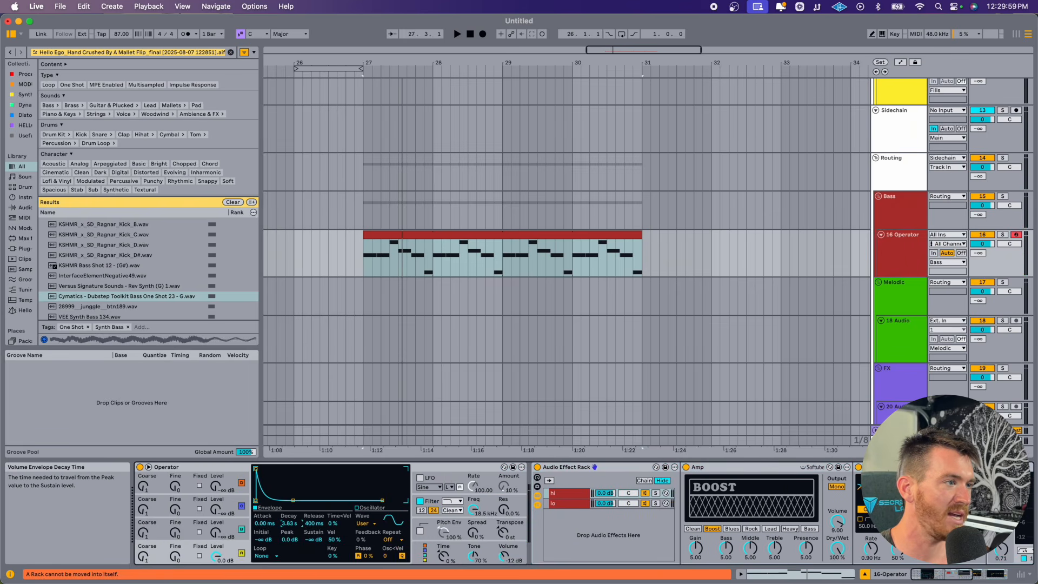
{"action": "key", "text": "space"}
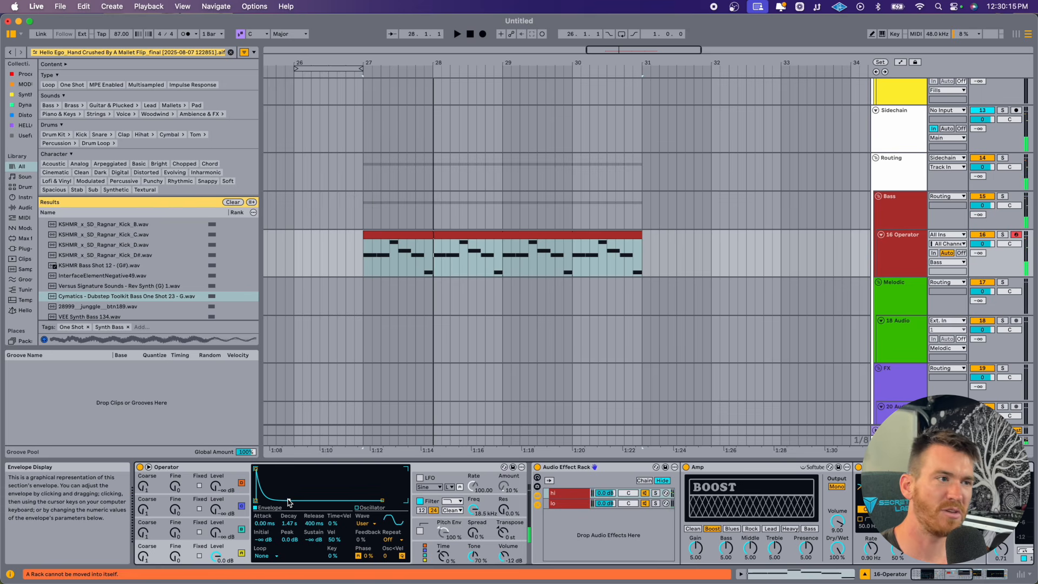
Step: Search the browser for Erosion and add it after EQ Eight at the end of the 16 Operator chain
{"action": "left_click", "coordinate": [552, 467], "text": "shift"}
{"action": "scroll", "coordinate": [552, 467], "scroll_direction": "right", "scroll_amount": 4}
{"action": "scroll", "coordinate": [552, 467], "scroll_direction": "right", "scroll_amount": 3}
{"action": "key", "text": "super+f"}
{"action": "type", "text": "e"}
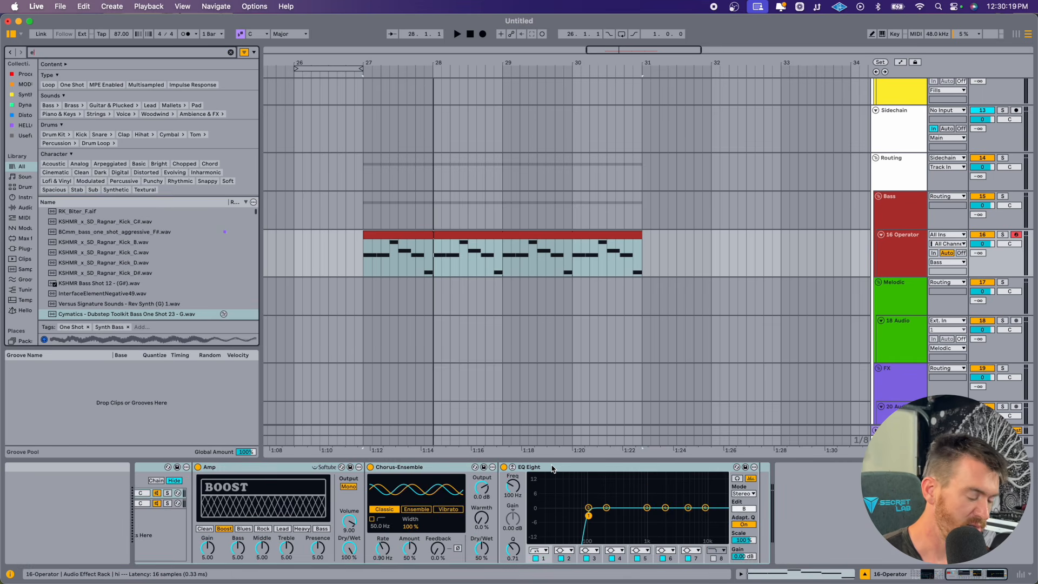
{"action": "type", "text": "rosion"}
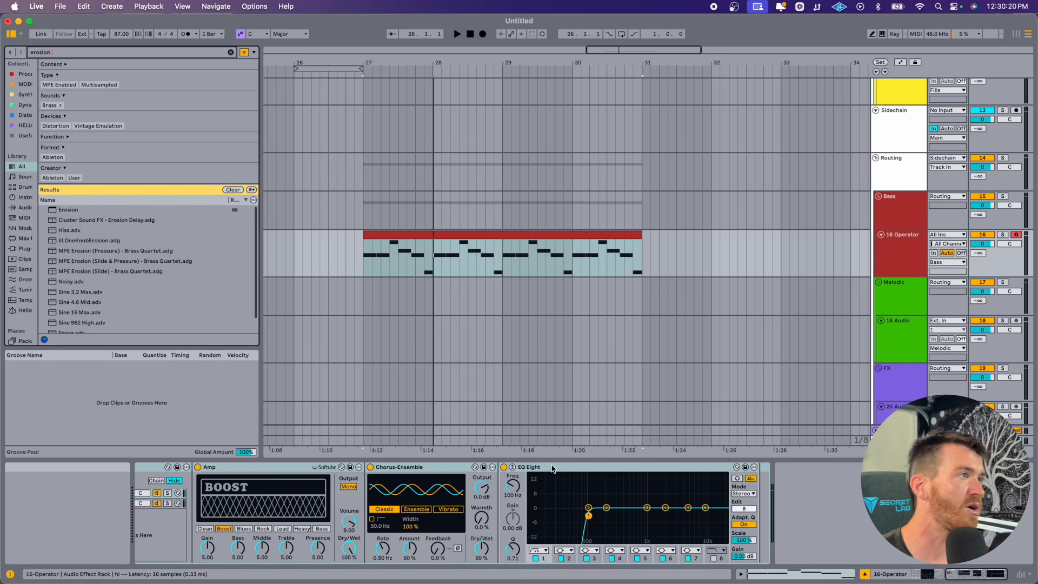
{"action": "double_click", "coordinate": [62, 211]}
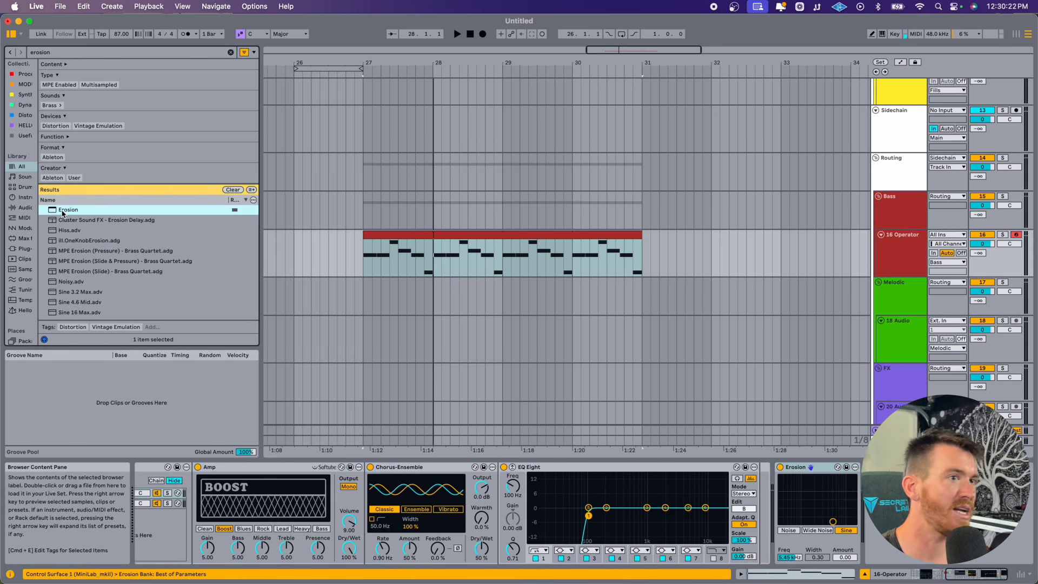
Step: Set Erosion to Wide Noise at about 6.62 kHz with width 0.96 and amount 200 while auditioning the bass
{"action": "left_click", "coordinate": [827, 530]}
{"action": "left_click_drag", "start_coordinate": [836, 523], "coordinate": [837, 490]}
{"action": "key", "text": "space"}
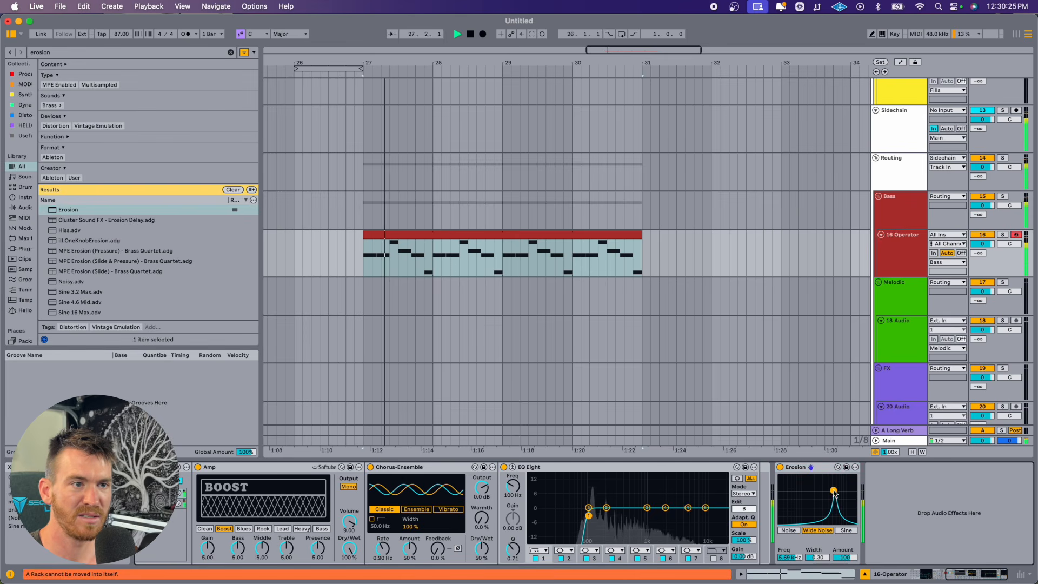
{"action": "left_click_drag", "start_coordinate": [817, 559], "coordinate": [837, 477]}
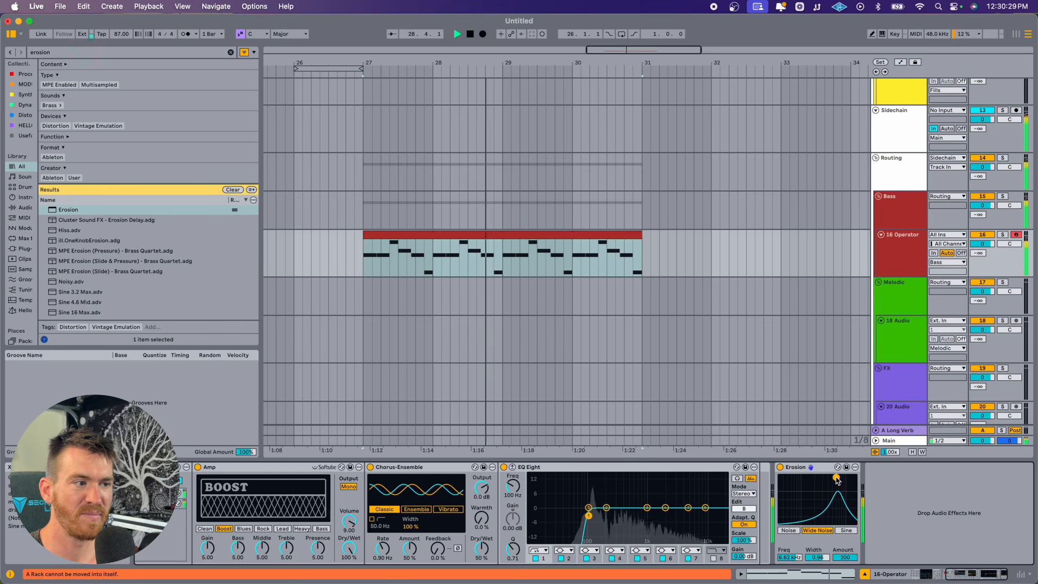
{"action": "key", "text": "space"}
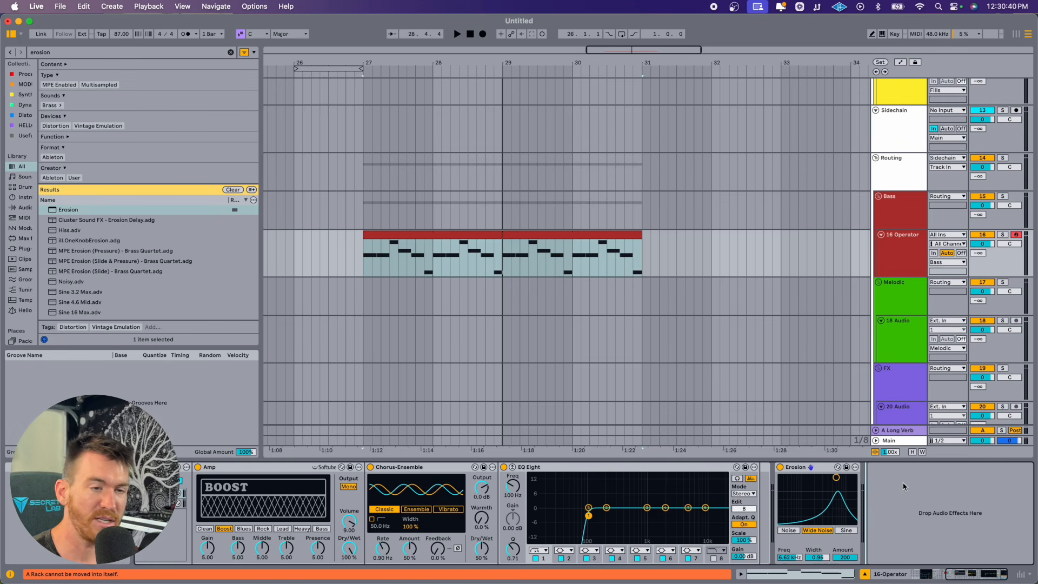
Step: Insert an Envelope Follower between EQ Eight and Erosion and switch its modulation mode to Remote
{"action": "key", "text": "super+f"}
{"action": "type", "text": "en"}
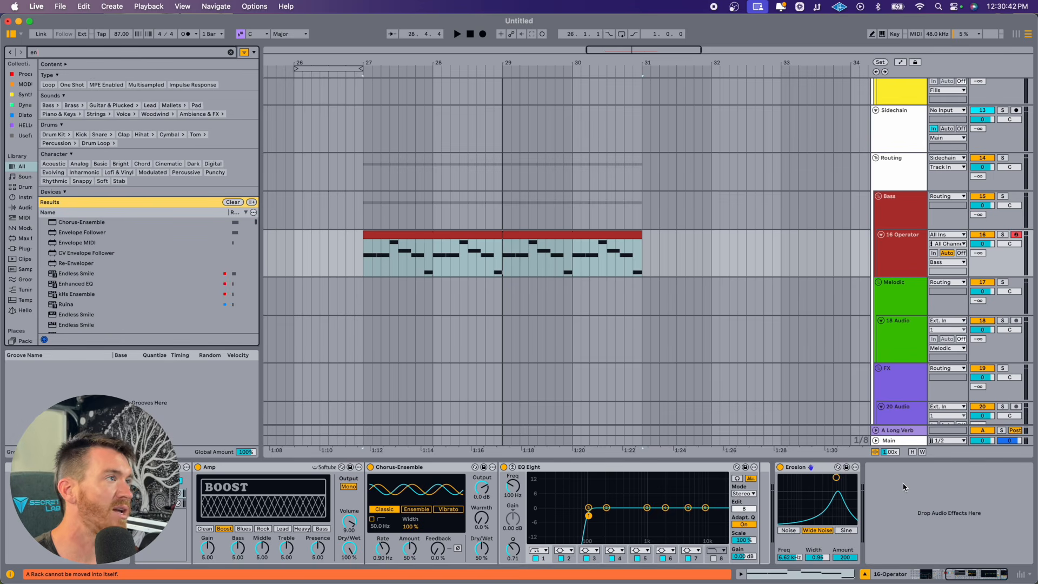
{"action": "left_click_drag", "start_coordinate": [82, 232], "coordinate": [776, 499]}
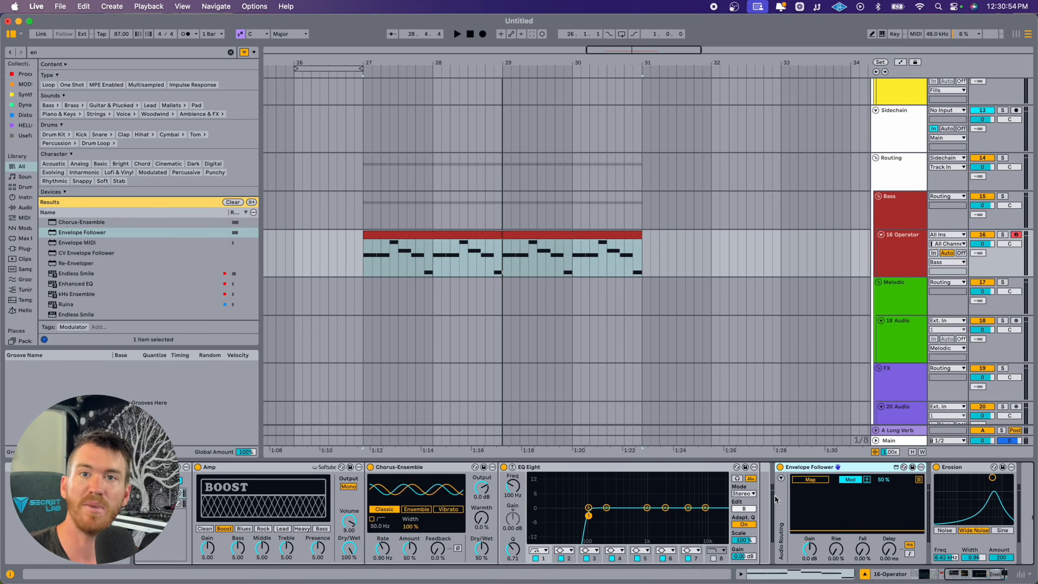
{"action": "scroll", "coordinate": [776, 500], "scroll_direction": "right", "scroll_amount": 3}
{"action": "left_click", "coordinate": [812, 481]}
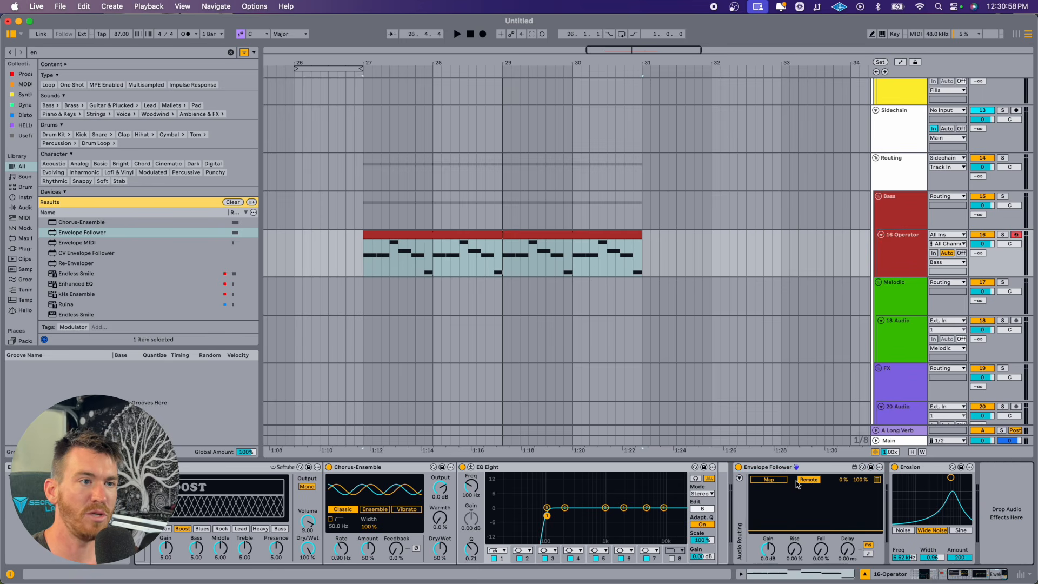
Step: Map the Envelope Follower to Erosion's Amount and audition the modulated bass
{"action": "left_click", "coordinate": [780, 480]}
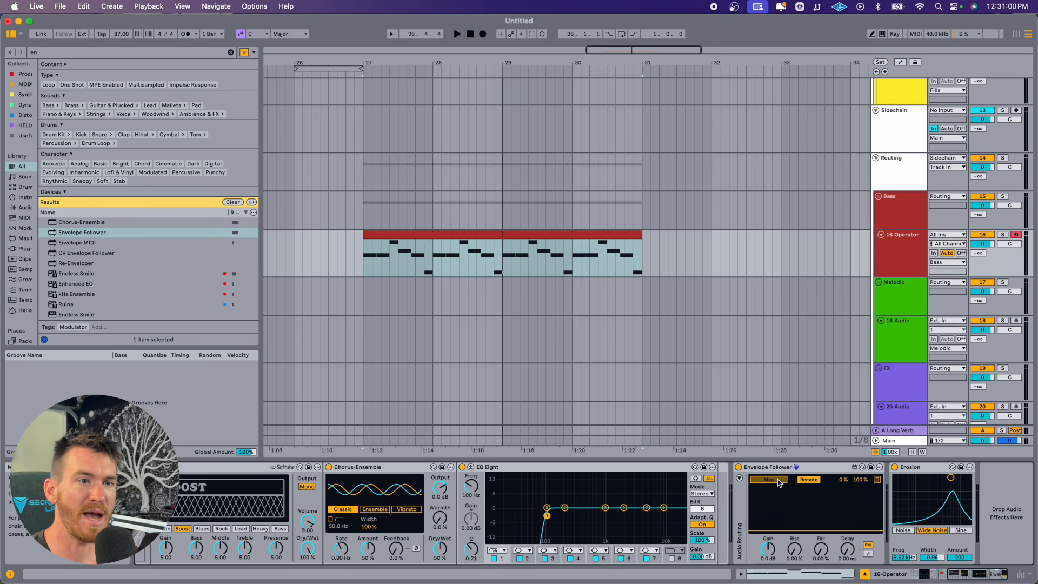
{"action": "left_click", "coordinate": [959, 558]}
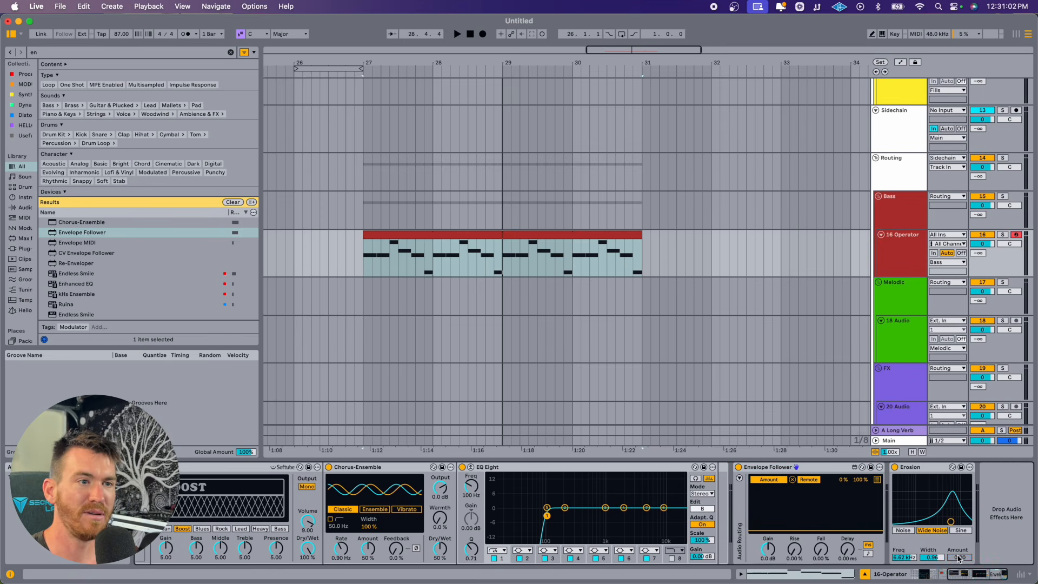
{"action": "key", "text": "space"}
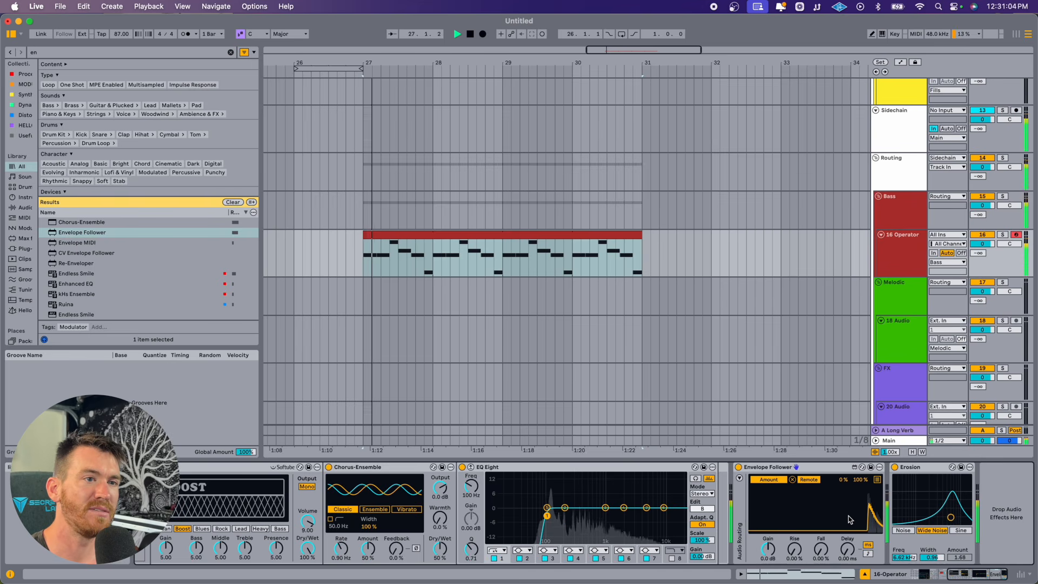
{"action": "key", "text": "space"}
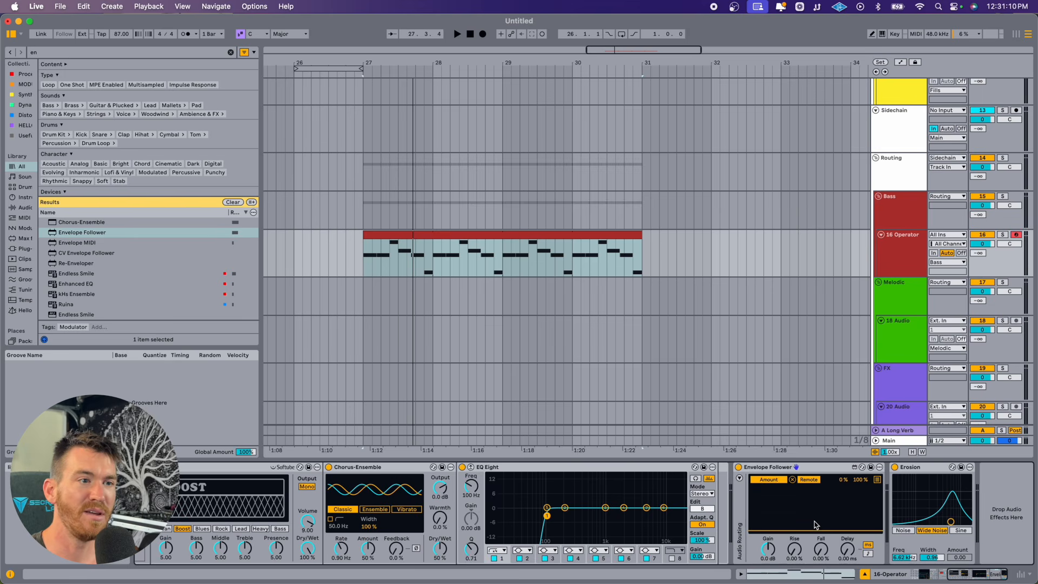
Step: Set the Envelope Follower's rise to about 17.2 % and fall to about 30.6 %, auditioning the bass
{"action": "type", "text": "3"}
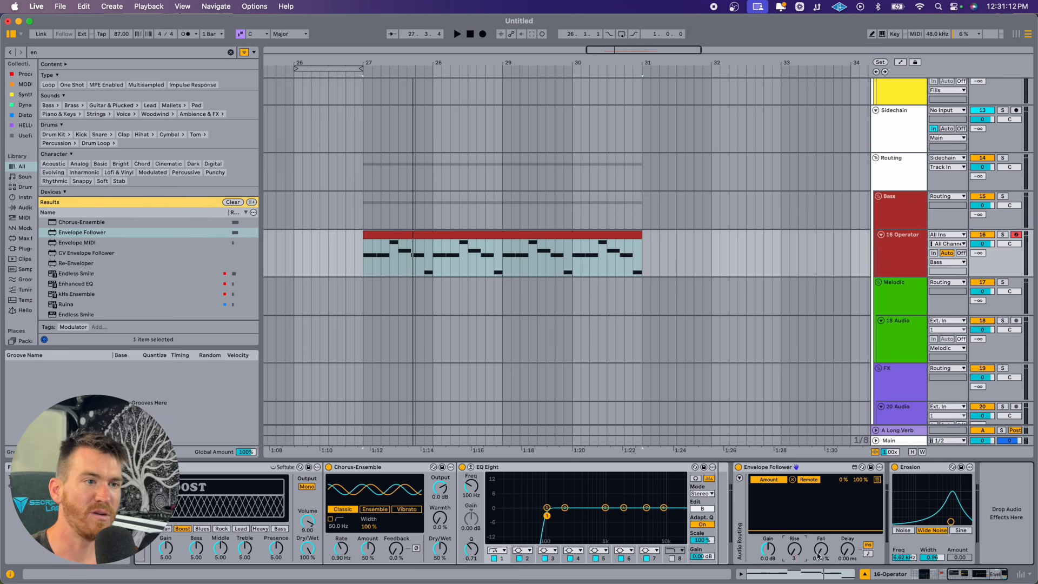
{"action": "left_click", "coordinate": [821, 552]}
{"action": "type", "text": "3"}
{"action": "key", "text": "Return"}
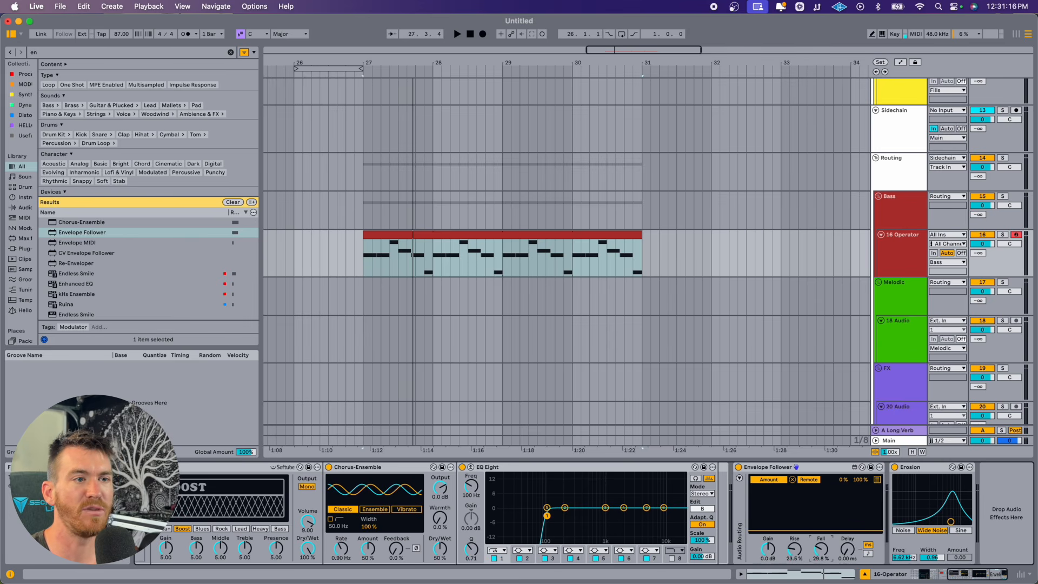
{"action": "key", "text": "space"}
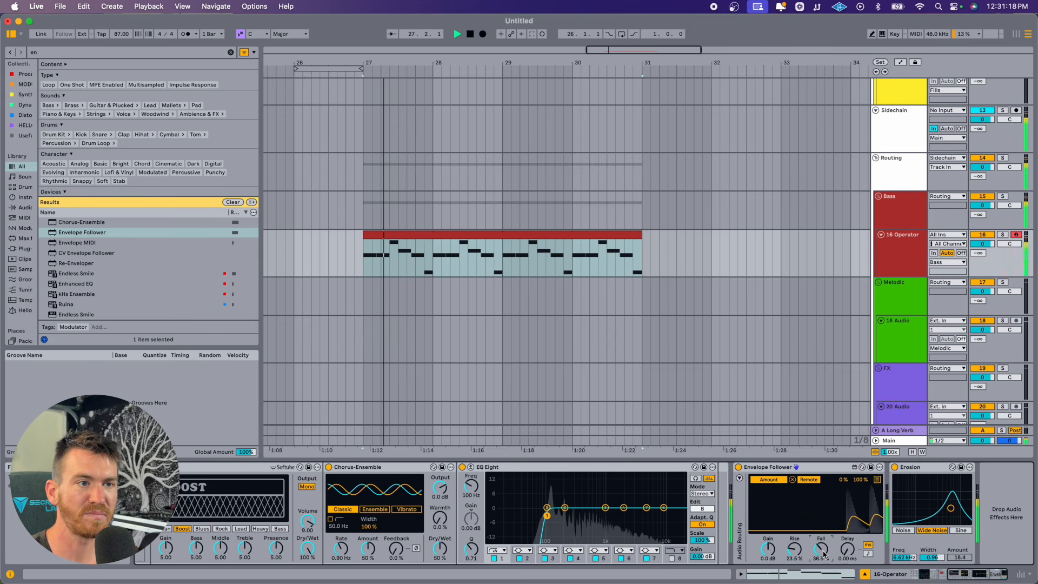
{"action": "key", "text": "space"}
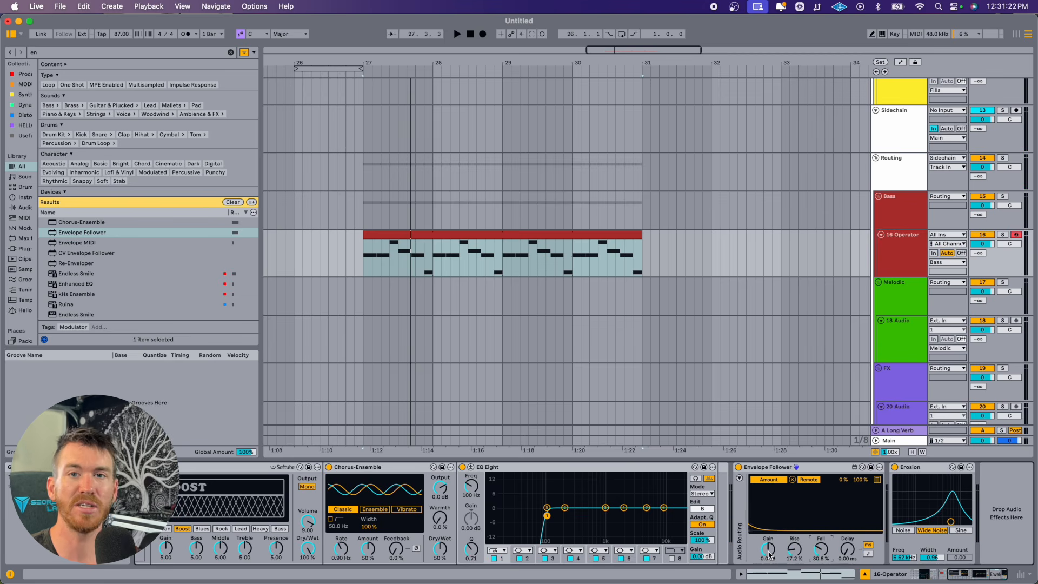
Step: Raise the Envelope Follower's gain to about 6 dB and audition the stronger Erosion modulation
{"action": "left_click", "coordinate": [876, 487]}
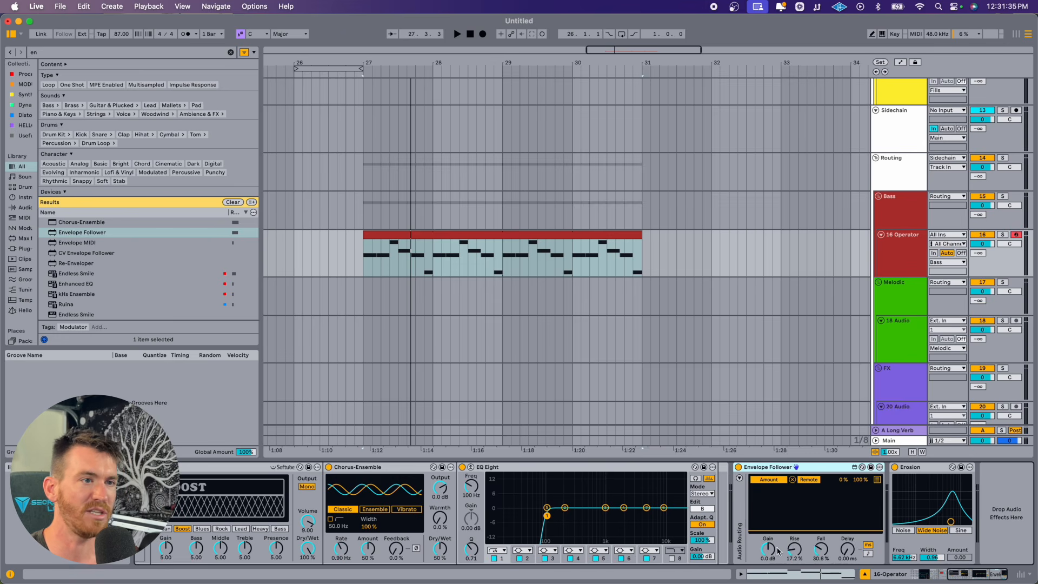
{"action": "mouse_move", "coordinate": [768, 549]}
{"action": "left_mouse_down"}
{"action": "mouse_move", "coordinate": [763, 538]}
{"action": "mouse_move", "coordinate": [769, 557]}
{"action": "left_mouse_up"}
{"action": "key", "text": "space"}
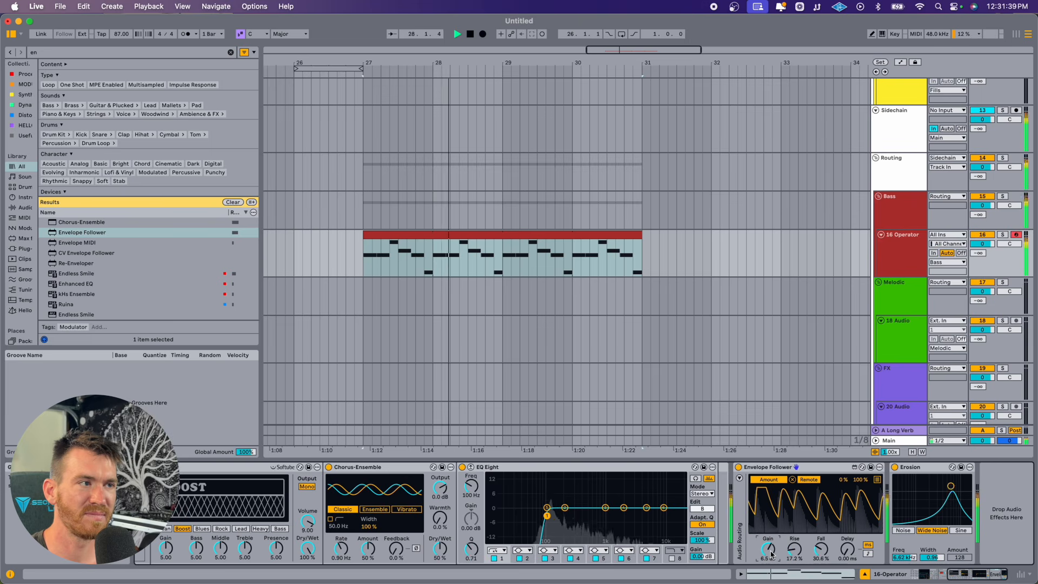
{"action": "key", "text": "space"}
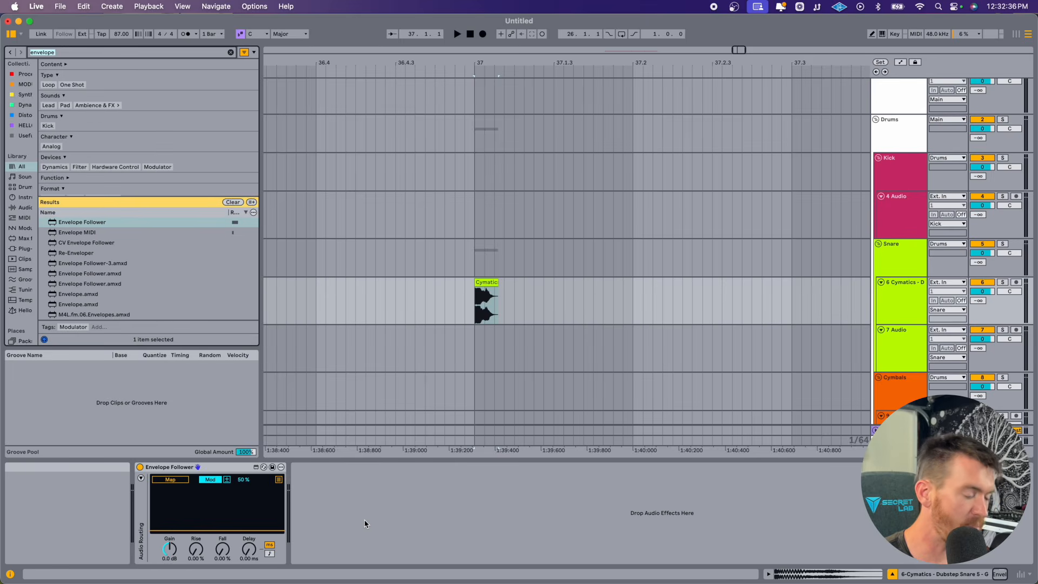
Step: Add EQ Eight after the snare track's Envelope Follower, switch the follower to Remote, and play the snare
{"action": "type", "text": "eq"}
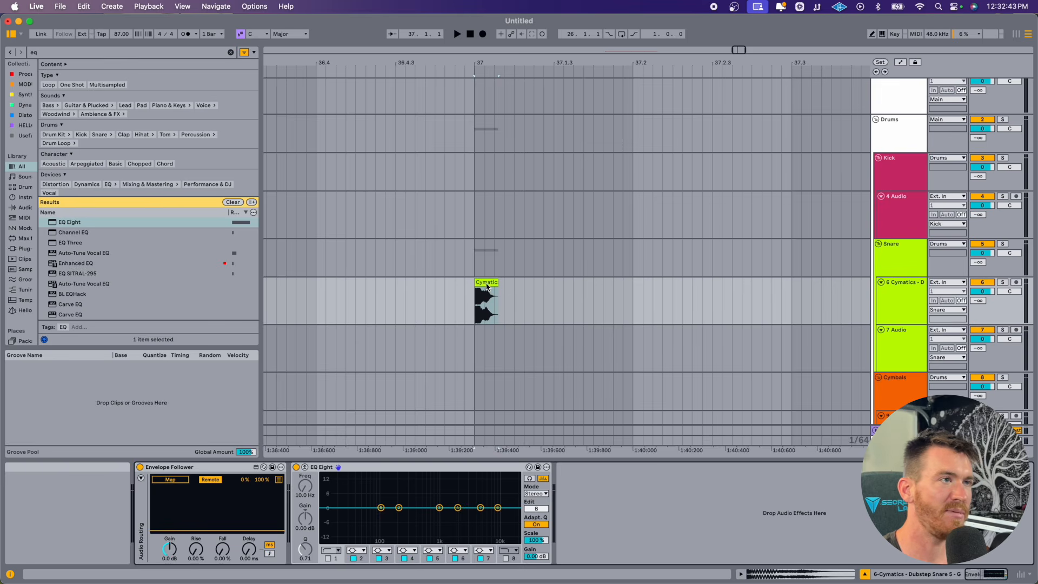
{"action": "left_click", "coordinate": [485, 283]}
{"action": "key", "text": "space"}
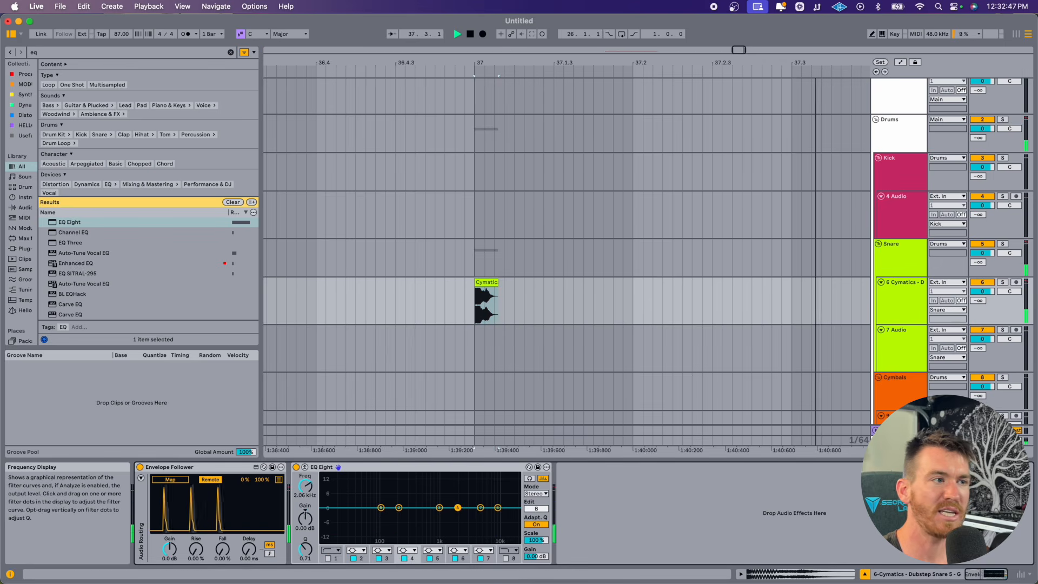
Step: Boost band 4 of the snare's EQ Eight by about 8.3 dB near 3.83 kHz and audition it repeatedly
{"action": "left_click_drag", "start_coordinate": [481, 507], "coordinate": [474, 490]}
{"action": "key", "text": "space"}
{"action": "key", "text": "space"}
{"action": "key", "text": "space"}
{"action": "key", "text": "space"}
{"action": "key", "text": "space"}
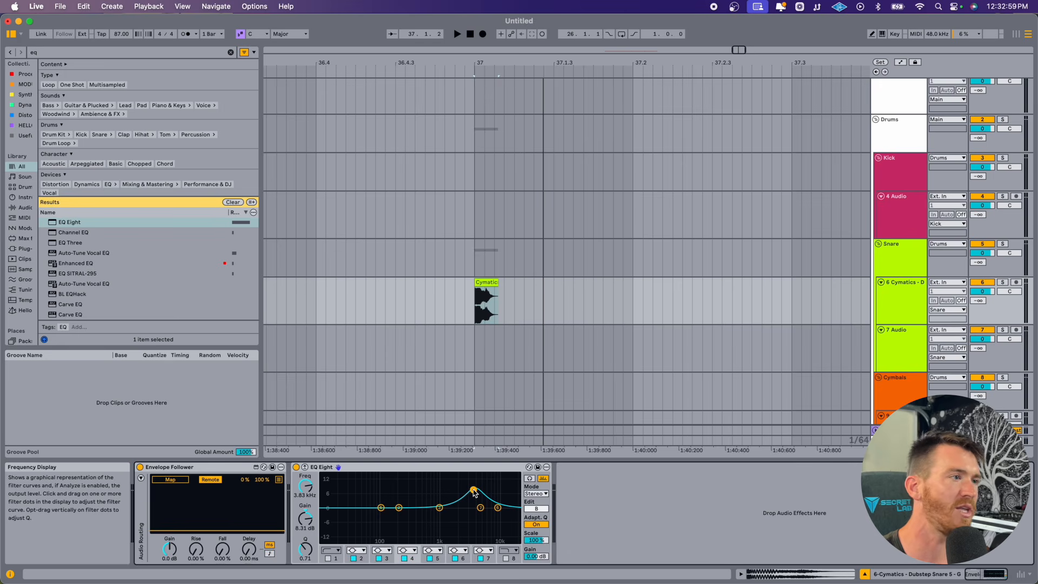
Step: Map the Envelope Follower to the gain of a flattened EQ band 4 at 3.91 kHz and try minimums of 50 % and lower
{"action": "left_click_drag", "start_coordinate": [475, 491], "coordinate": [475, 506]}
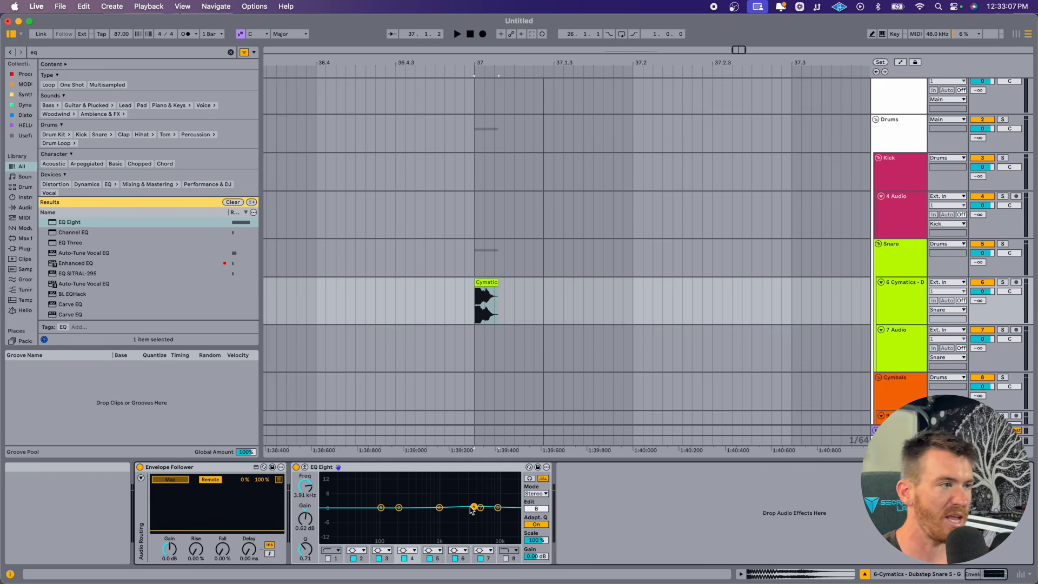
{"action": "left_click", "coordinate": [306, 520]}
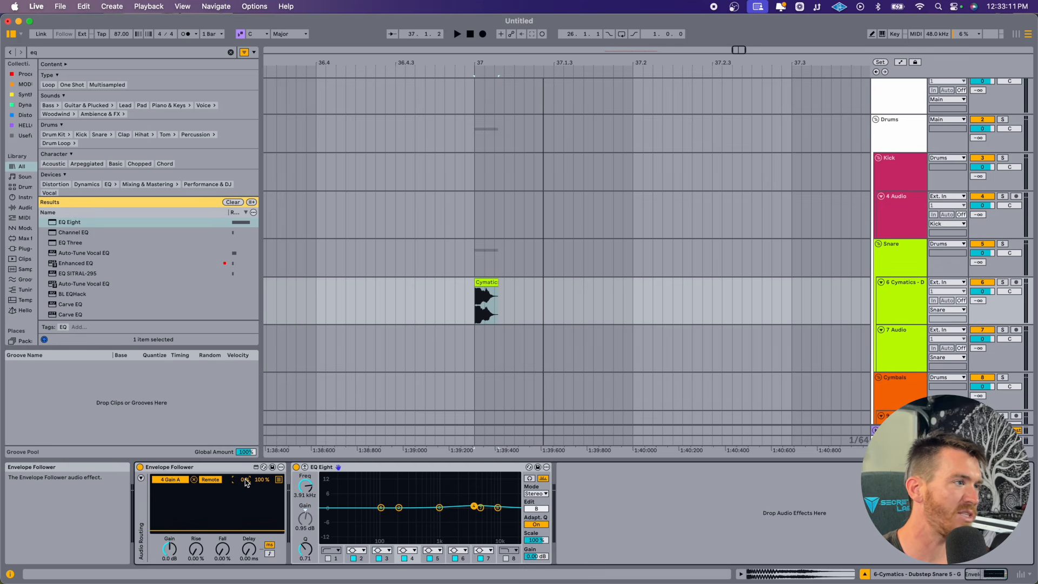
{"action": "left_click_drag", "start_coordinate": [246, 482], "coordinate": [246, 469]}
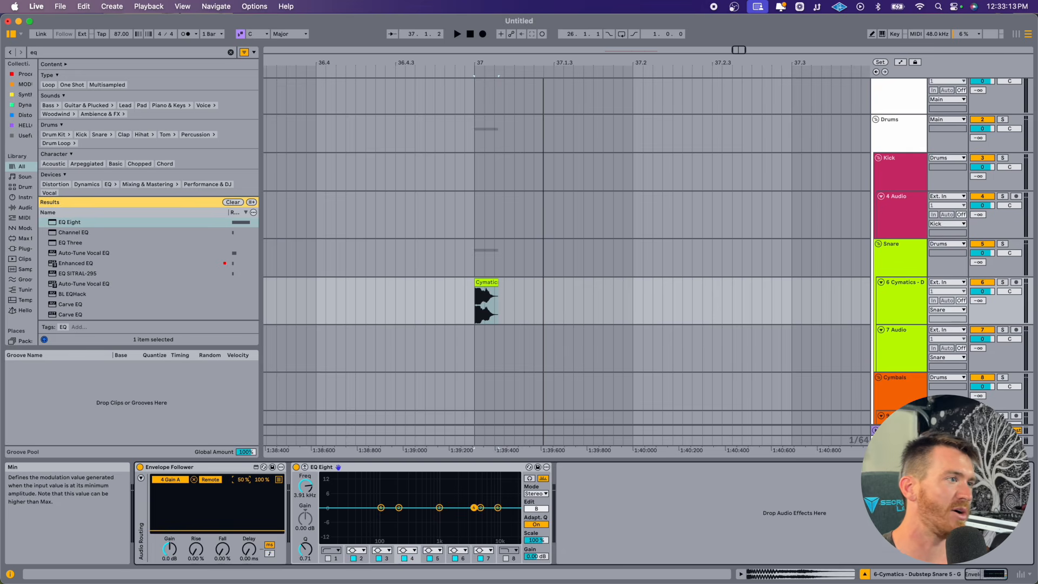
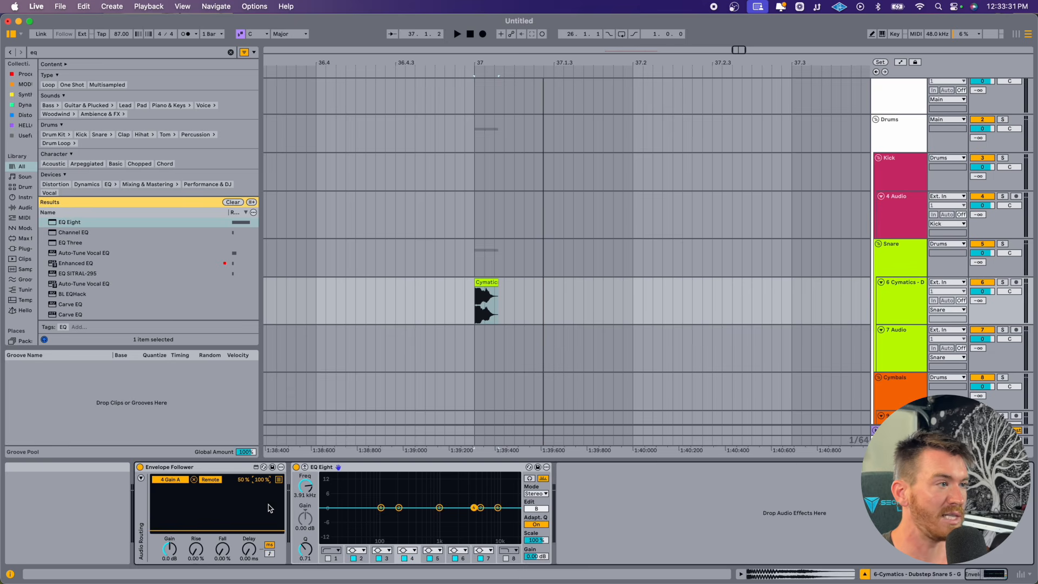
{"action": "left_click_drag", "start_coordinate": [241, 479], "coordinate": [241, 508]}
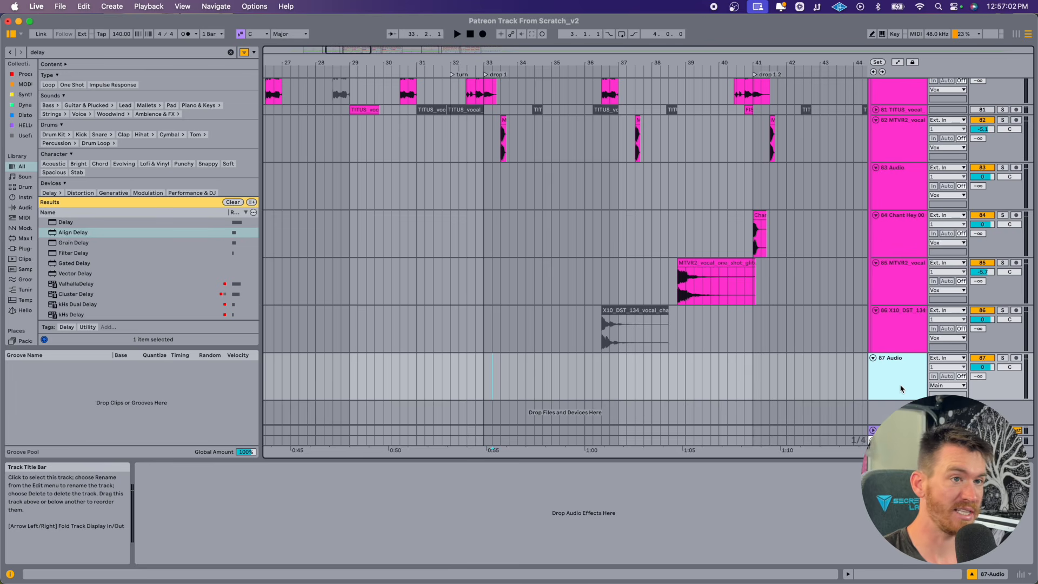
Step: Import the Hello Ego_Hand Crushed By A Mallet Flip_final audio file from Finder onto empty track 87 around bar 28
{"action": "key", "text": "super+Tab"}
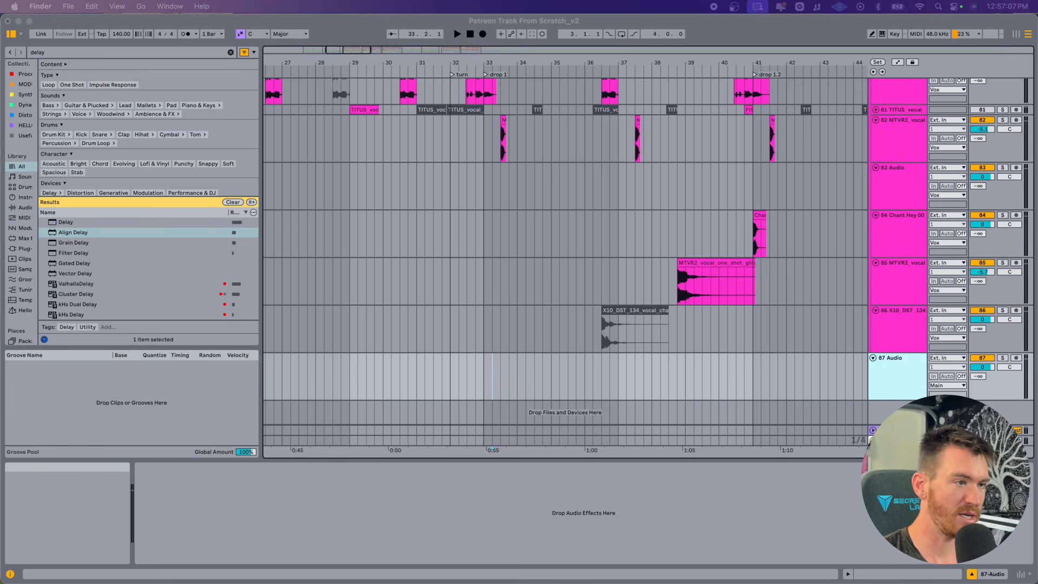
{"action": "left_click_drag", "start_coordinate": [492, 378], "coordinate": [325, 379]}
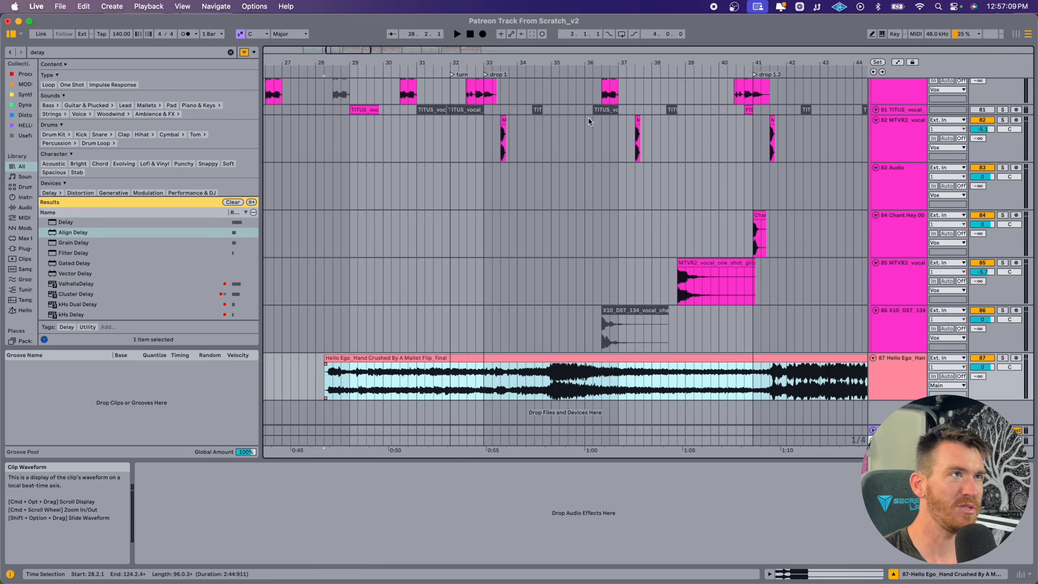
Step: Move the imported Hello Ego clip earlier so its main drop lines up with the drop 1 marker
{"action": "double_click", "coordinate": [328, 60]}
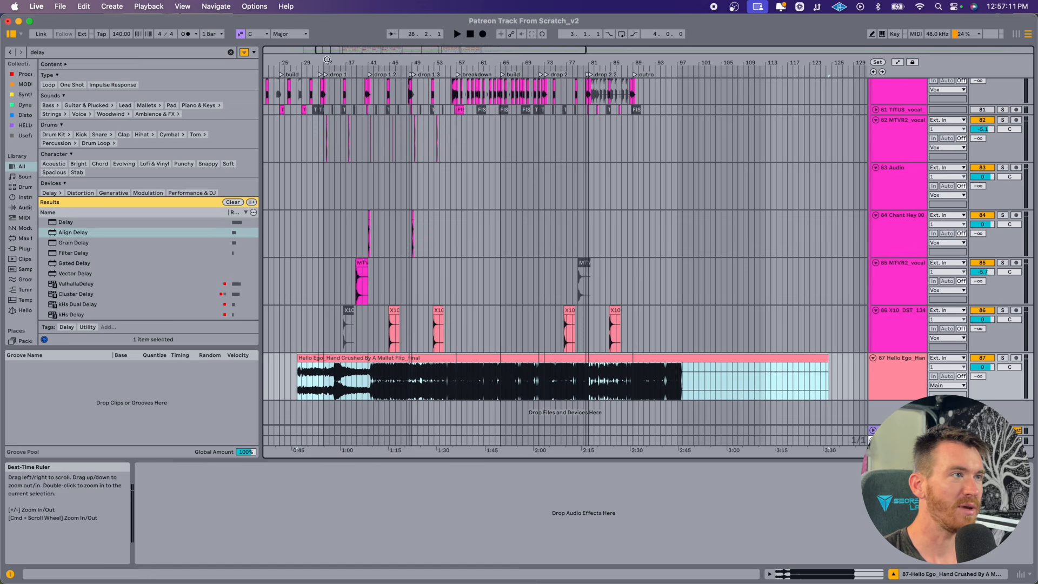
{"action": "left_click_drag", "start_coordinate": [421, 417], "coordinate": [583, 418]}
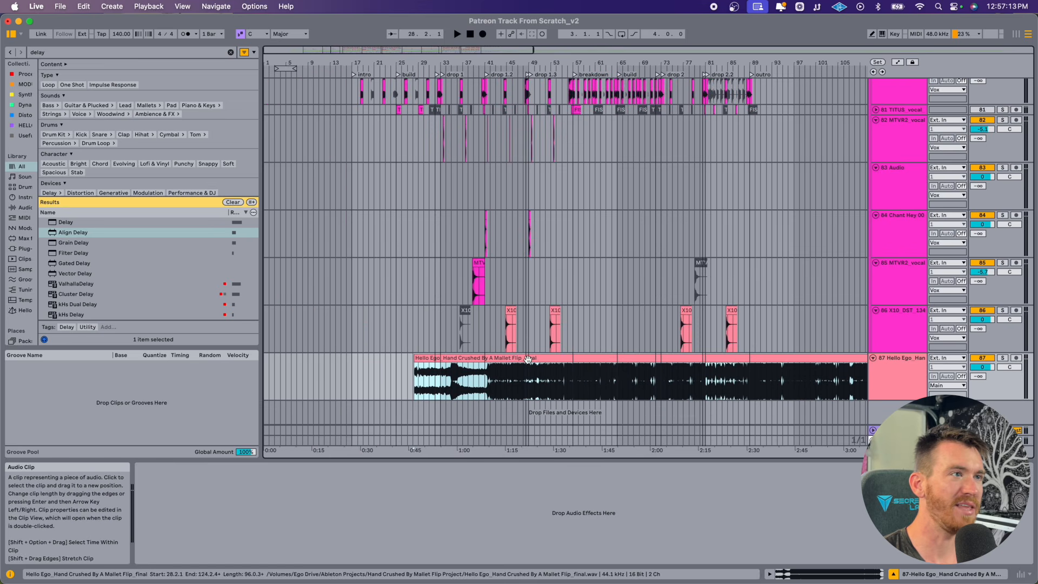
{"action": "left_click_drag", "start_coordinate": [528, 360], "coordinate": [484, 364]}
{"action": "left_click", "coordinate": [446, 382]}
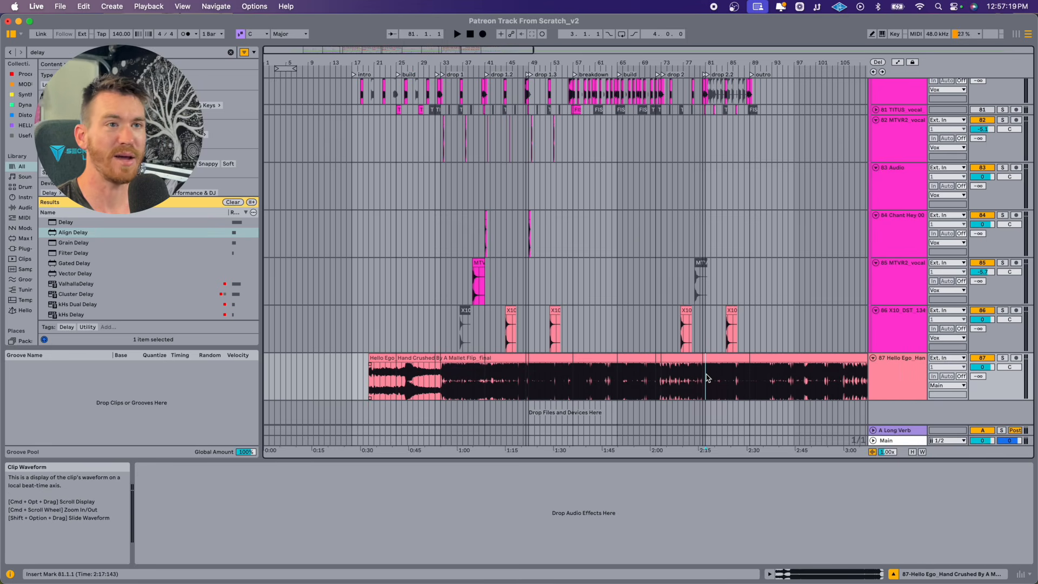
Step: Group the Hello Ego reference track and rename the new group mix refs
{"action": "left_click", "coordinate": [523, 388]}
{"action": "left_click", "coordinate": [878, 371]}
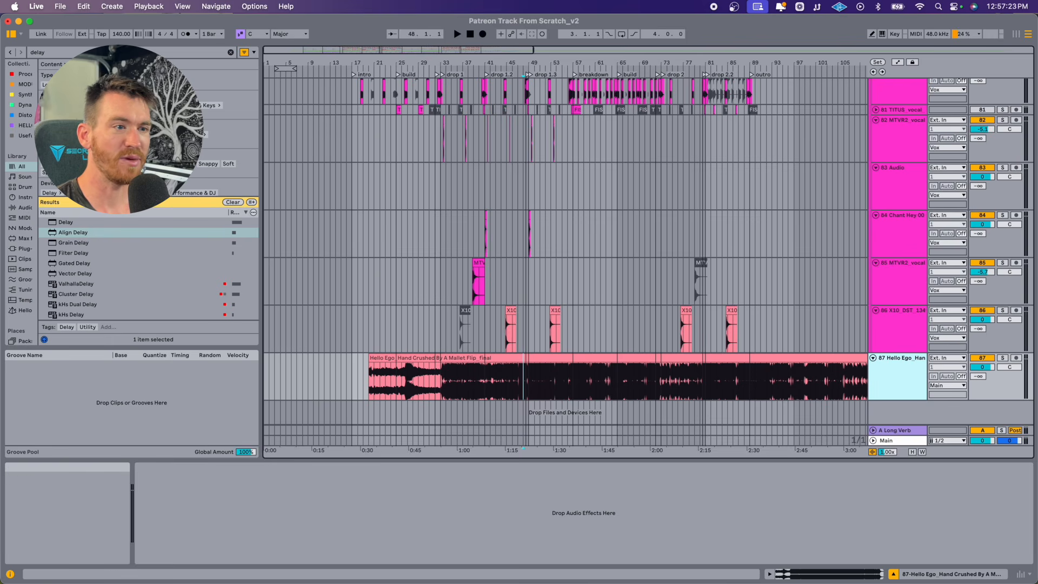
{"action": "left_click", "coordinate": [887, 375]}
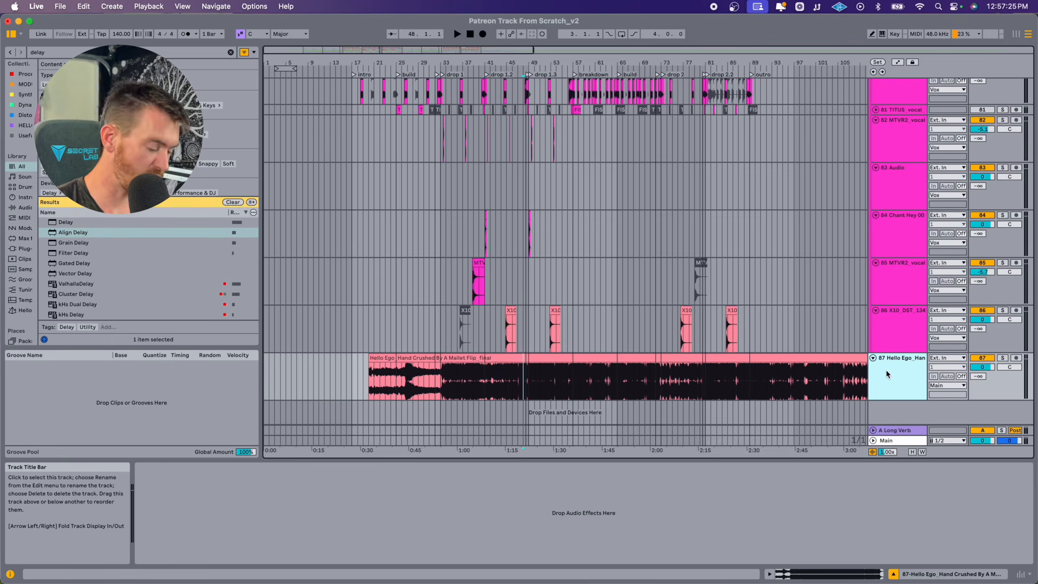
{"action": "key", "text": "super+c"}
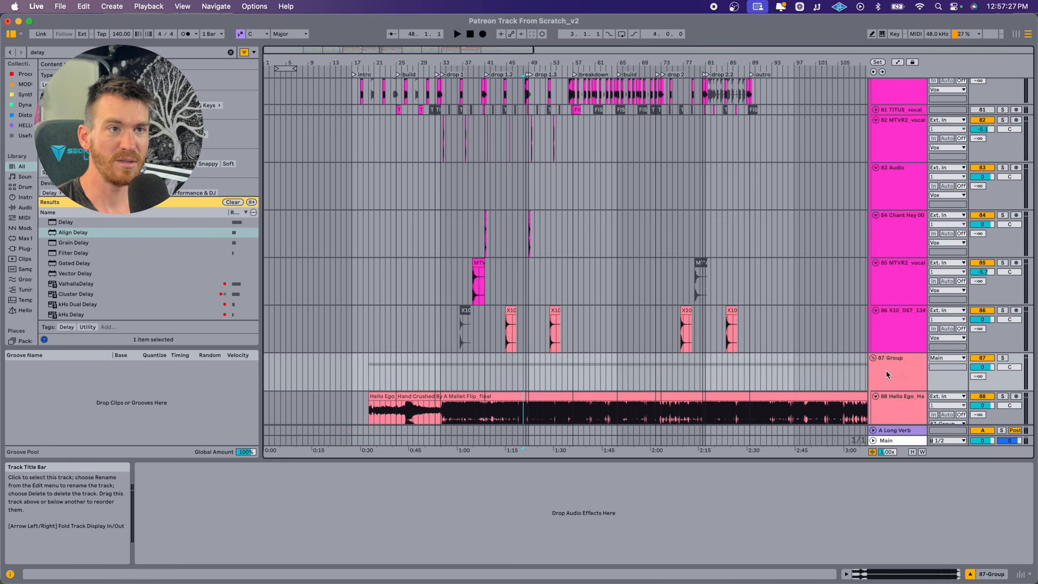
{"action": "scroll", "coordinate": [893, 357], "scroll_direction": "down", "scroll_amount": 1}
{"action": "left_click", "coordinate": [898, 341]}
{"action": "key", "text": "super+r"}
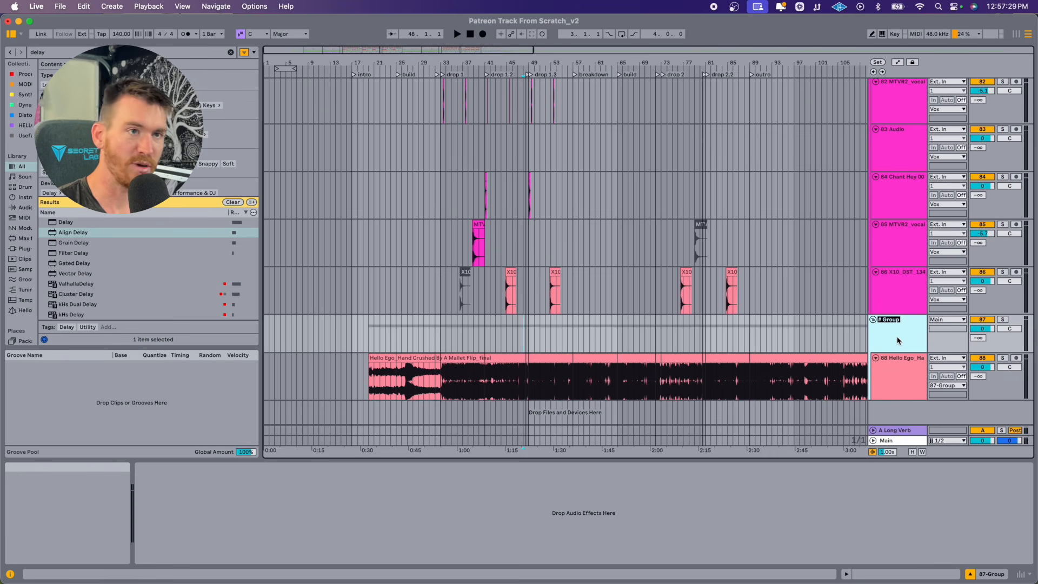
{"action": "type", "text": "mix refs"}
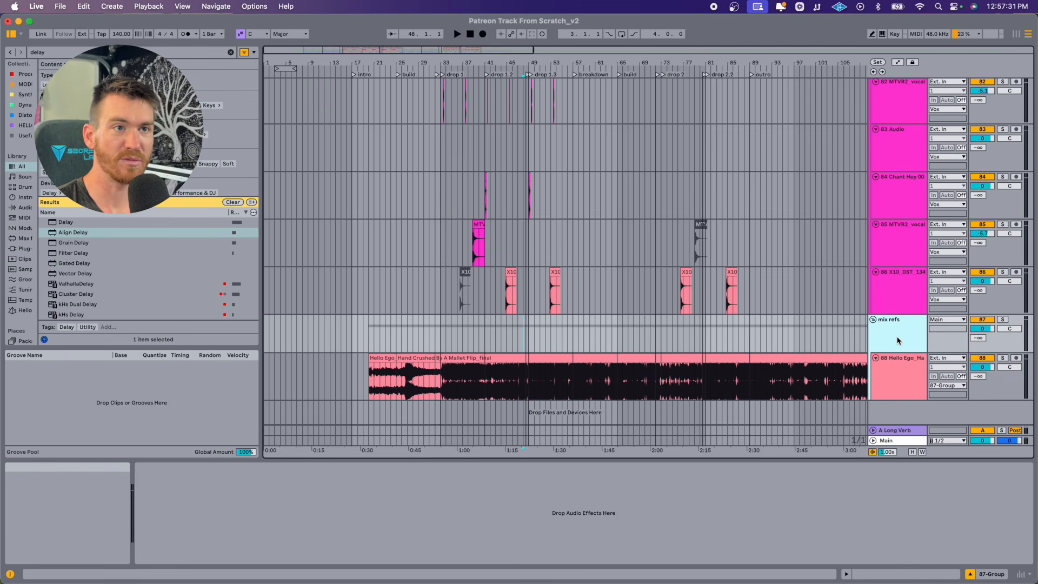
Step: Toggle the activation of the Hello Ego track and its mix refs group to demonstrate muting the references
{"action": "left_click", "coordinate": [900, 360]}
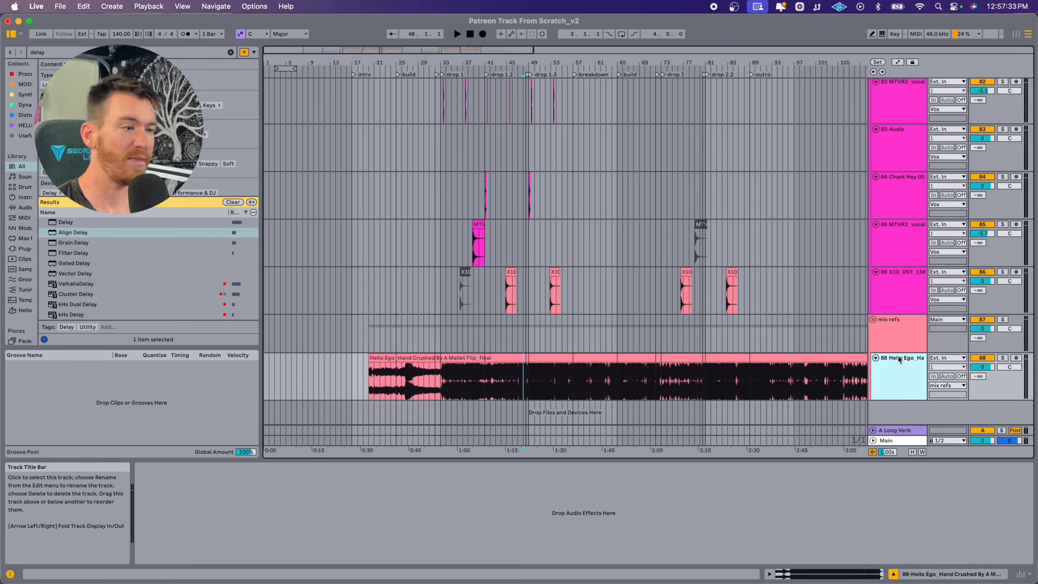
{"action": "left_click", "coordinate": [893, 343]}
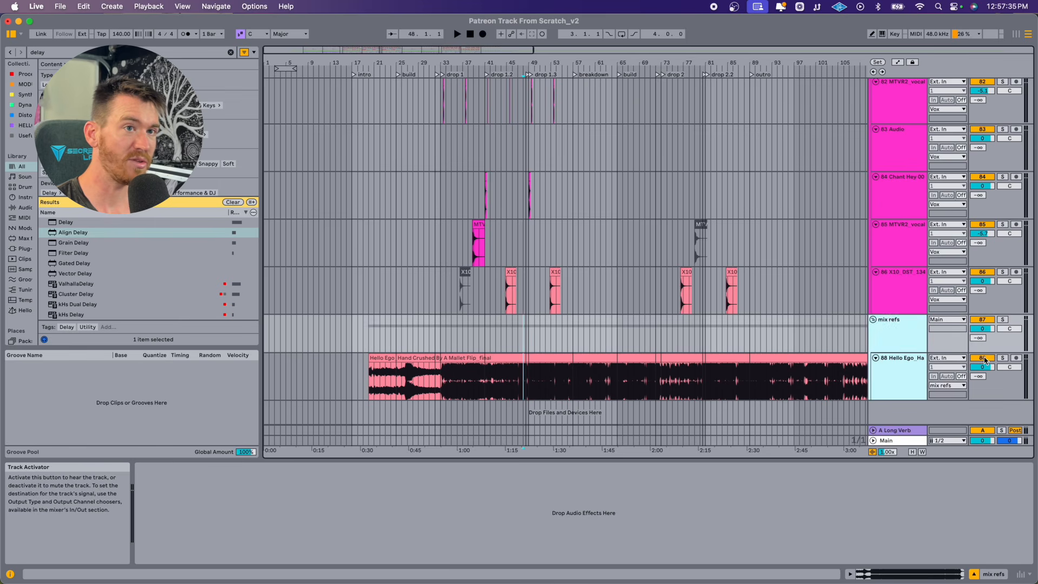
{"action": "left_click", "coordinate": [982, 358]}
{"action": "left_click", "coordinate": [894, 343]}
{"action": "key", "text": "0"}
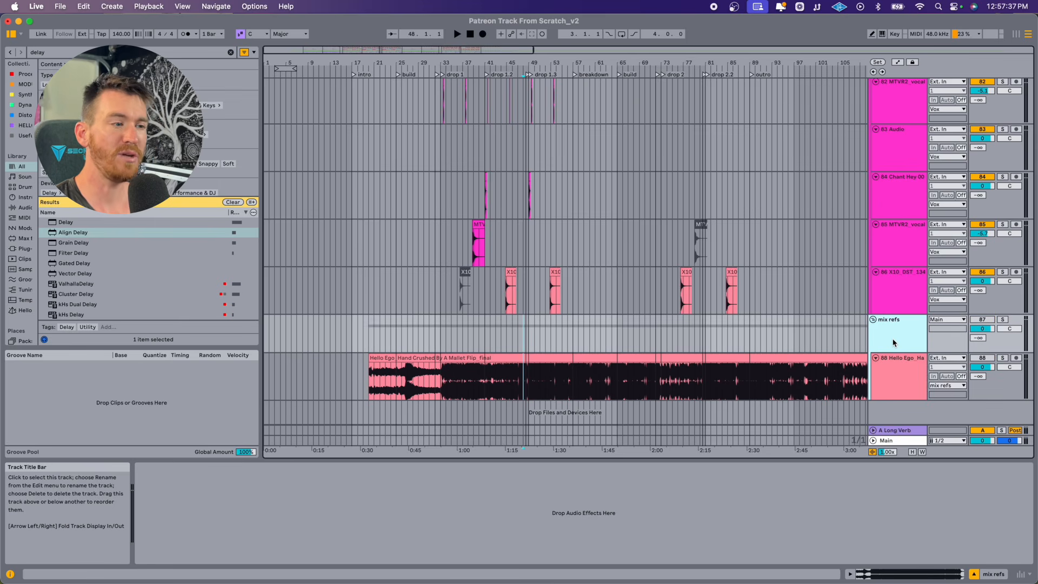
Step: Check the Main track's device chain and compare it with the mix refs group and its Hello Ego track
{"action": "left_click", "coordinate": [889, 441]}
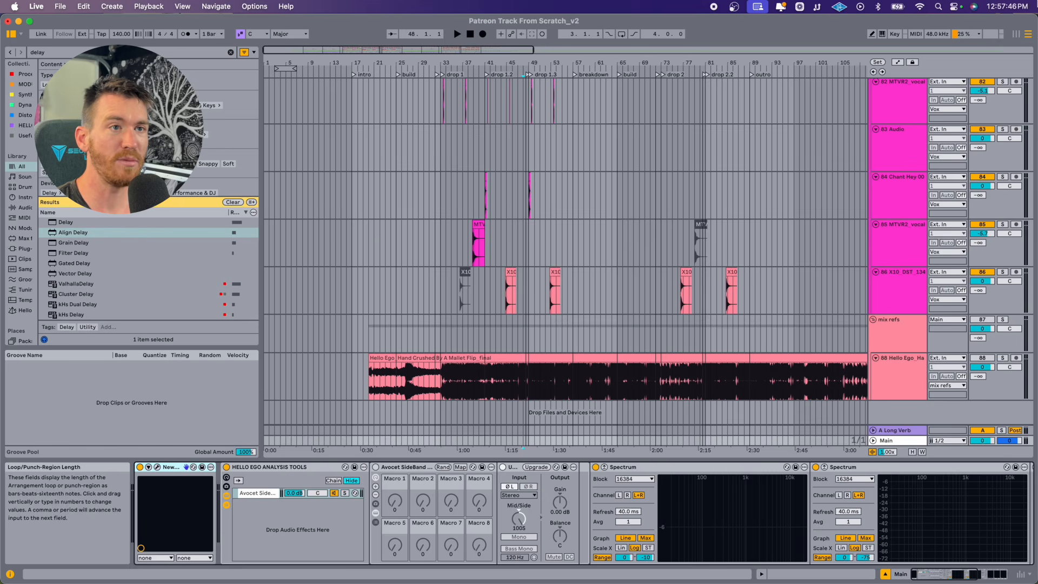
{"action": "left_click", "coordinate": [898, 378]}
{"action": "left_click", "coordinate": [901, 344]}
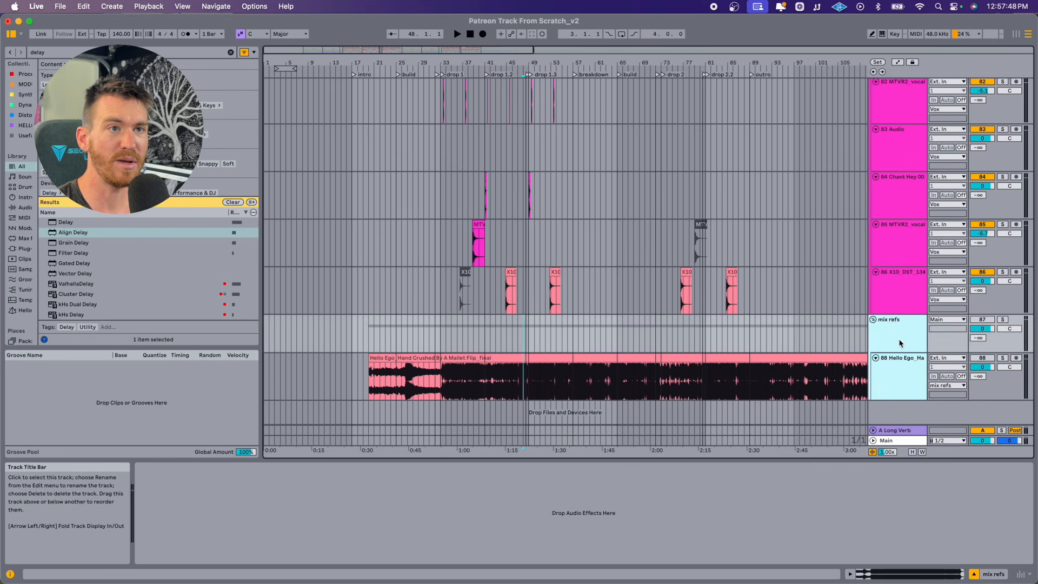
{"action": "left_click", "coordinate": [983, 358]}
{"action": "left_click", "coordinate": [890, 343]}
{"action": "left_click", "coordinate": [894, 369]}
{"action": "left_click", "coordinate": [894, 344]}
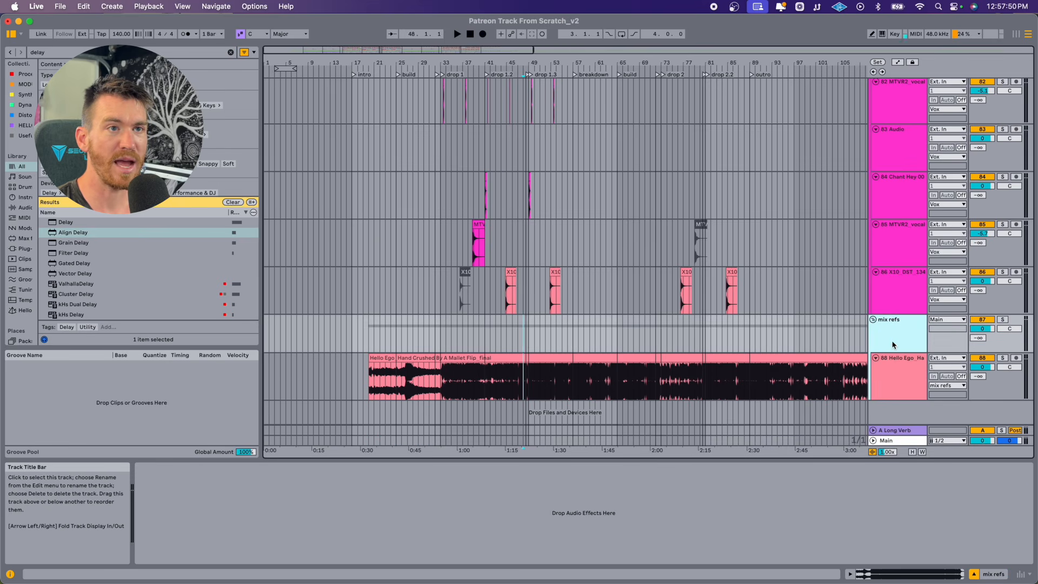
Step: Route the mix refs group's output to Ext. Out and look through the Main track's effects that this bypasses
{"action": "left_click", "coordinate": [940, 322]}
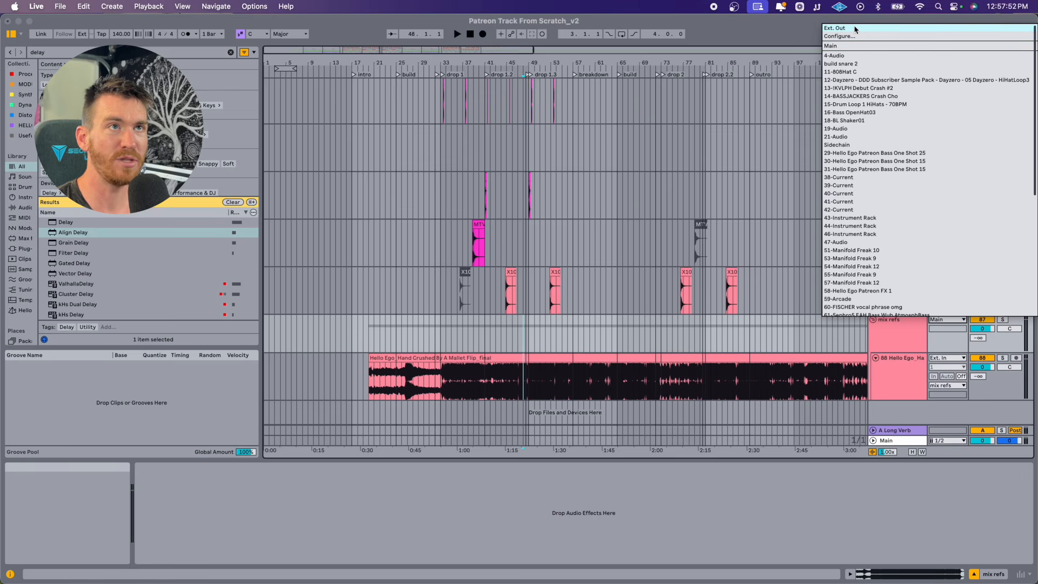
{"action": "left_click", "coordinate": [841, 30]}
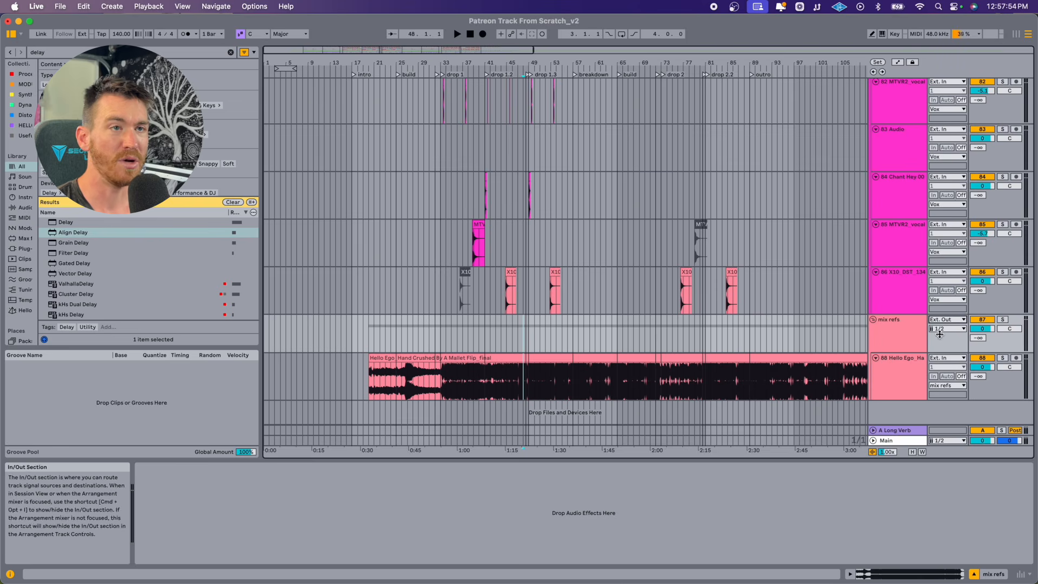
{"action": "left_click", "coordinate": [890, 339]}
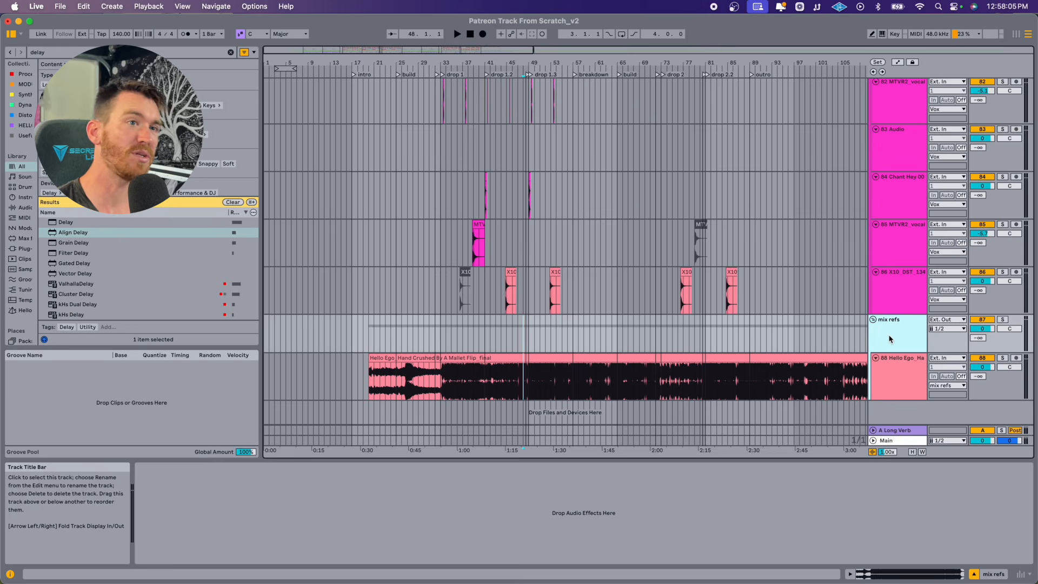
{"action": "left_click", "coordinate": [890, 441]}
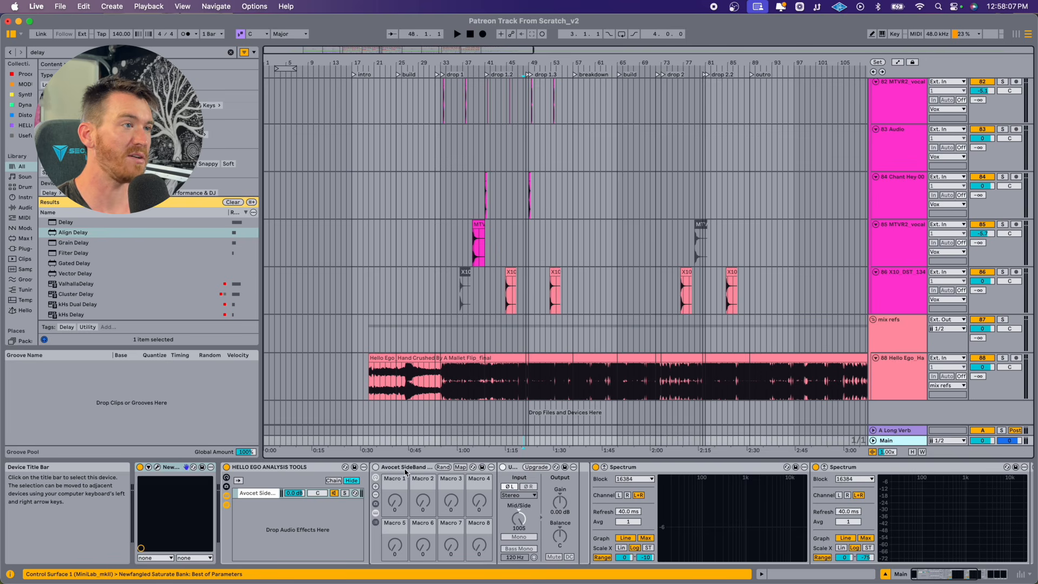
{"action": "scroll", "coordinate": [406, 472], "scroll_direction": "right", "scroll_amount": 5}
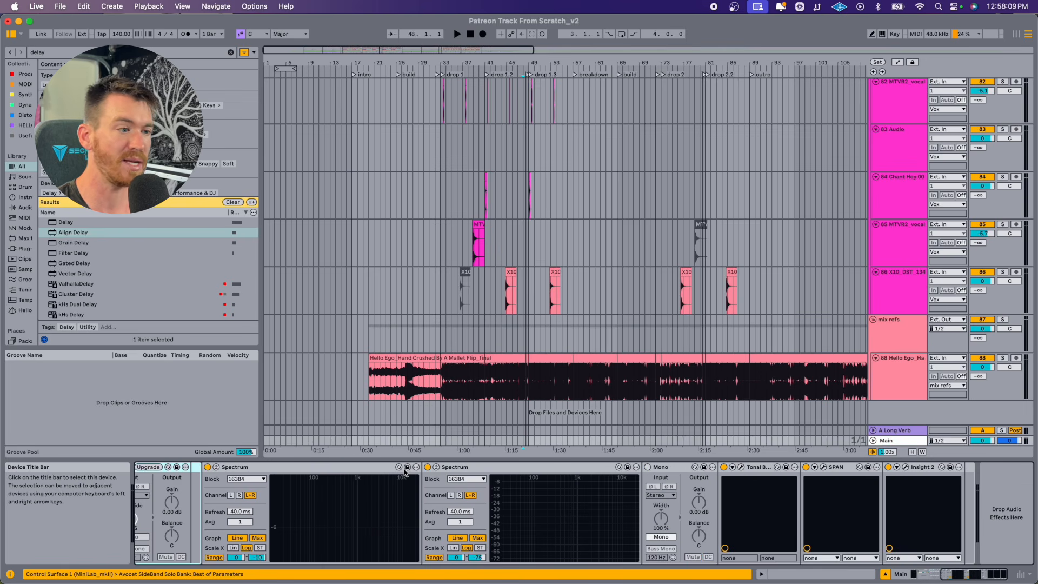
{"action": "scroll", "coordinate": [406, 472], "scroll_direction": "left", "scroll_amount": 3}
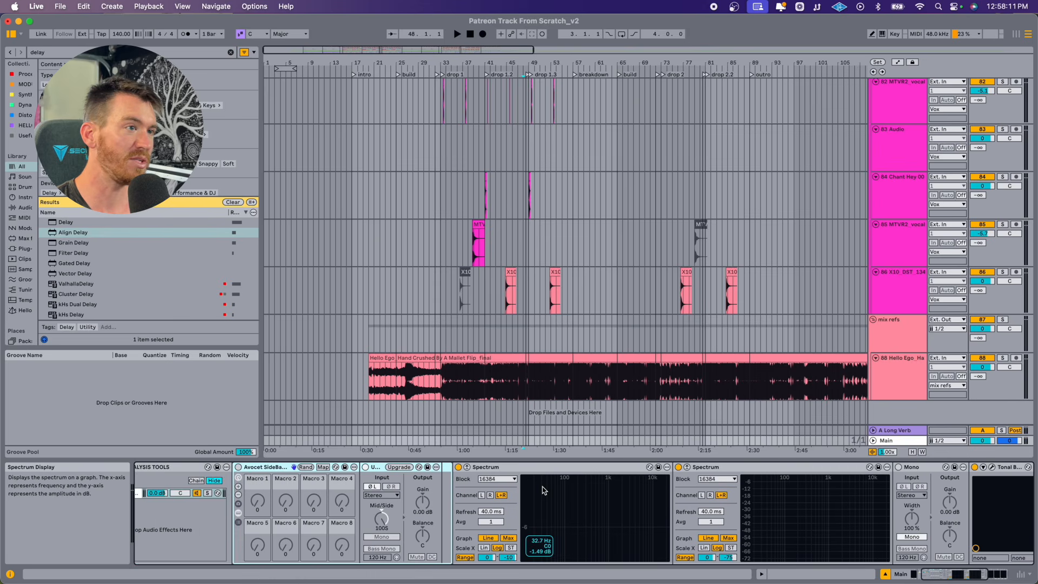
{"action": "left_click", "coordinate": [885, 338]}
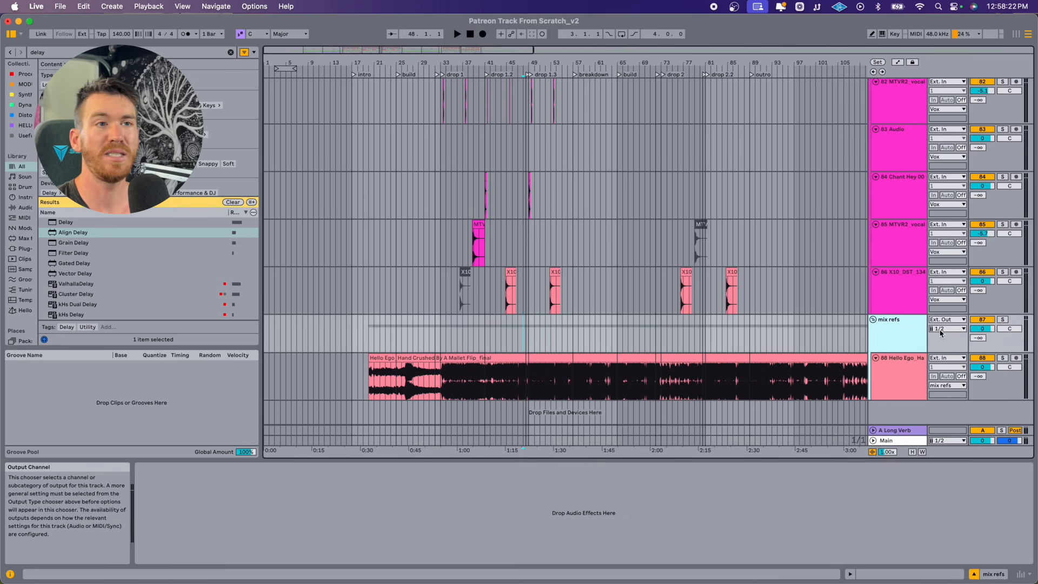
Step: Route the mix refs group's output back to Main and toggle the activation of the group with its Hello Ego track
{"action": "left_click", "coordinate": [945, 320]}
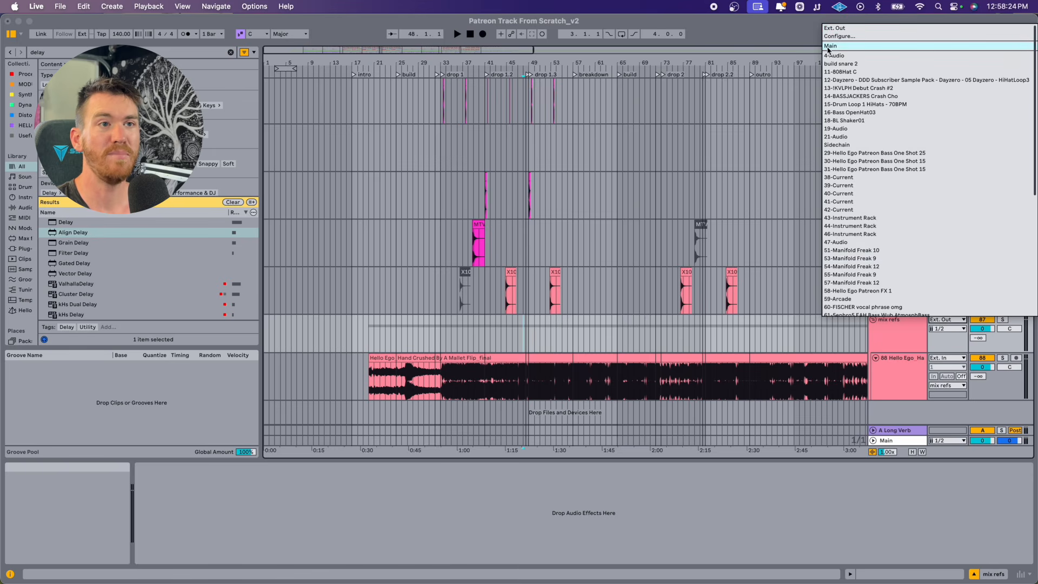
{"action": "left_click", "coordinate": [831, 46]}
{"action": "left_click", "coordinate": [894, 399]}
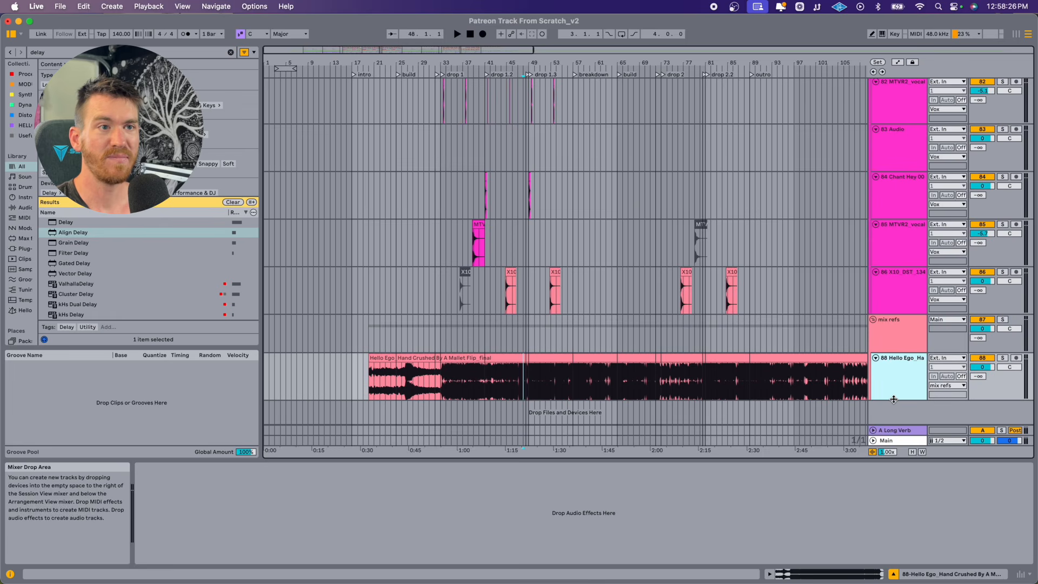
{"action": "left_click", "coordinate": [901, 343], "text": "shift"}
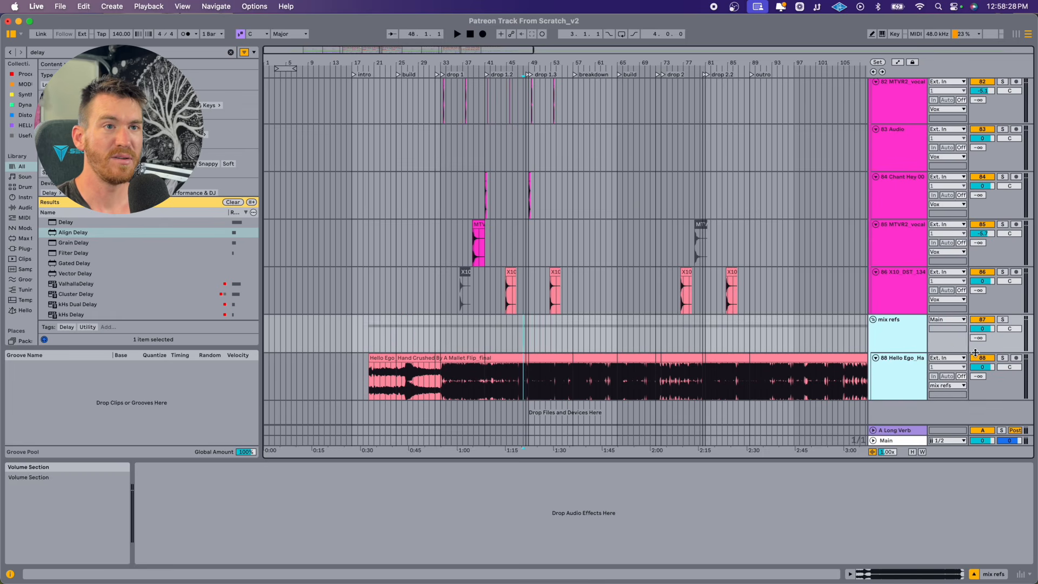
{"action": "left_click", "coordinate": [983, 358]}
{"action": "left_click", "coordinate": [906, 345]}
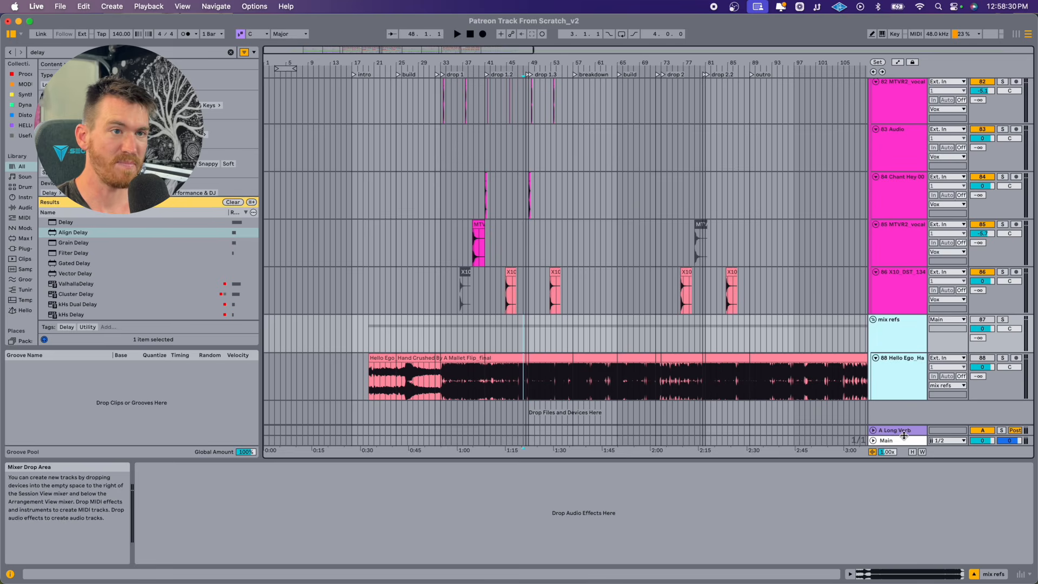
Step: Insert a Glue Compressor on the Main track between the Newfangled Saturate plug-in and the HELLO EGO ANALYSIS TOOLS rack
{"action": "left_click", "coordinate": [895, 441]}
{"action": "scroll", "coordinate": [593, 468], "scroll_direction": "left", "scroll_amount": 3}
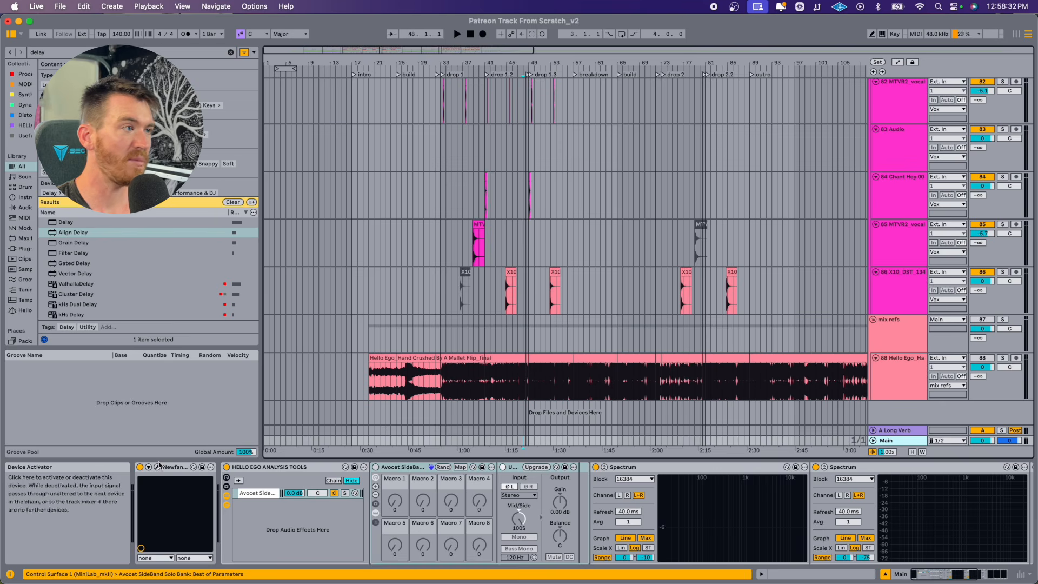
{"action": "left_click", "coordinate": [171, 466]}
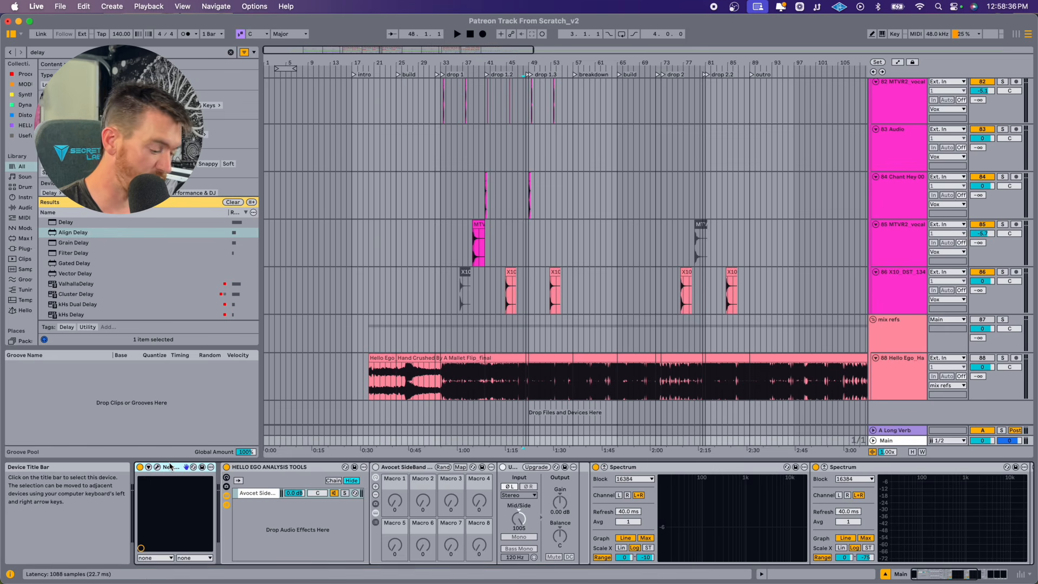
{"action": "key", "text": "super+f"}
{"action": "type", "text": "glue"}
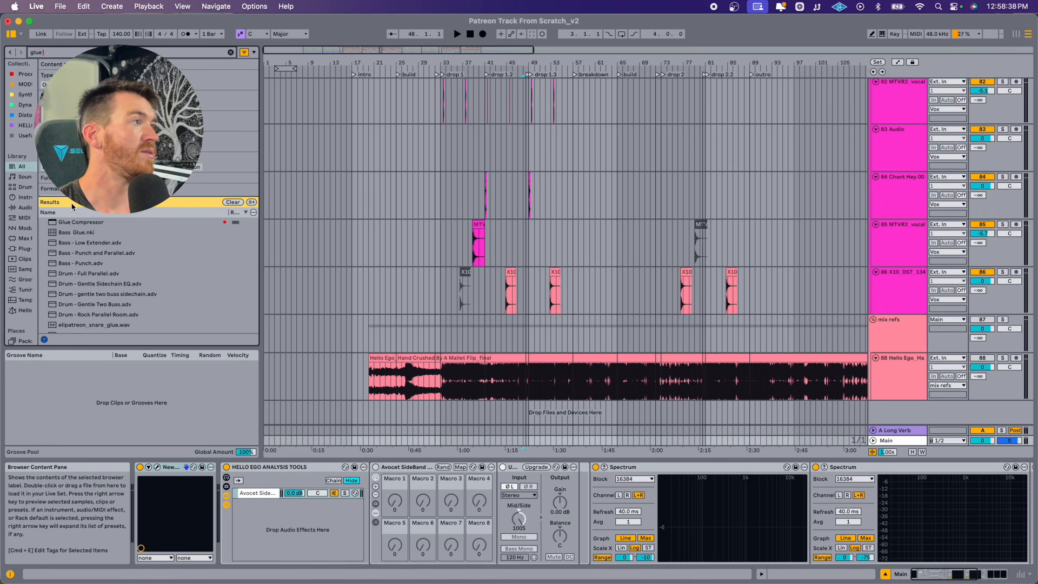
{"action": "left_click", "coordinate": [66, 222]}
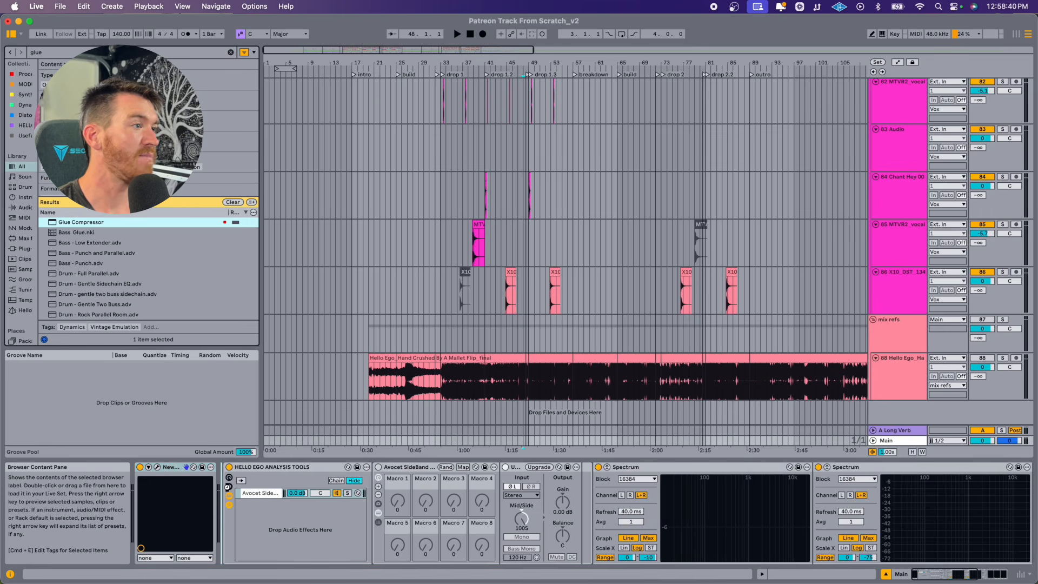
{"action": "left_click", "coordinate": [227, 486]}
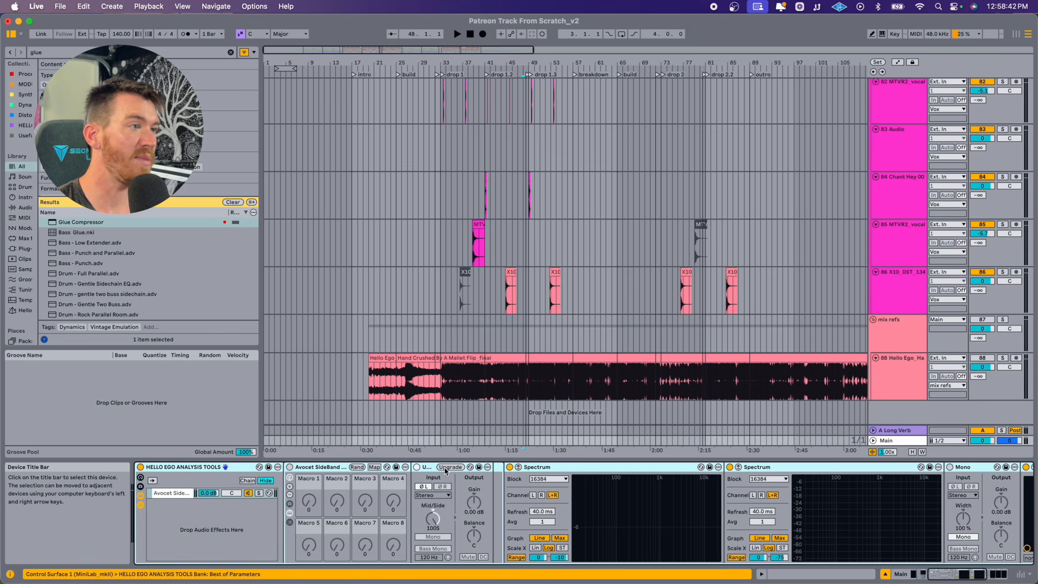
{"action": "scroll", "coordinate": [222, 475], "scroll_direction": "left", "scroll_amount": 5}
{"action": "left_click", "coordinate": [175, 468]}
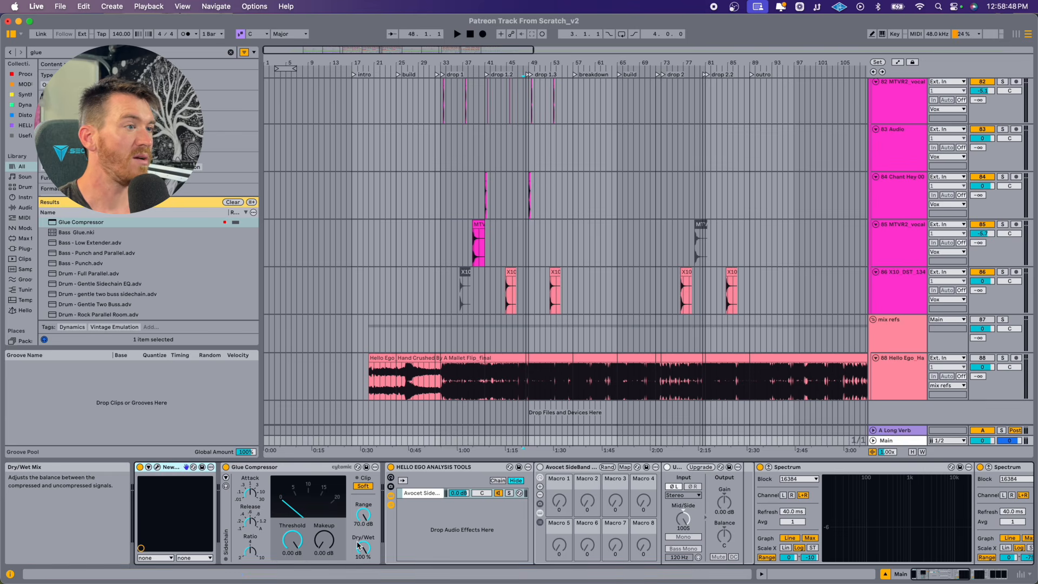
Step: Set the Glue Compressor's Dry/Wet mix to 0 %
{"action": "left_click", "coordinate": [363, 557]}
{"action": "type", "text": "0"}
{"action": "key", "text": "Return"}
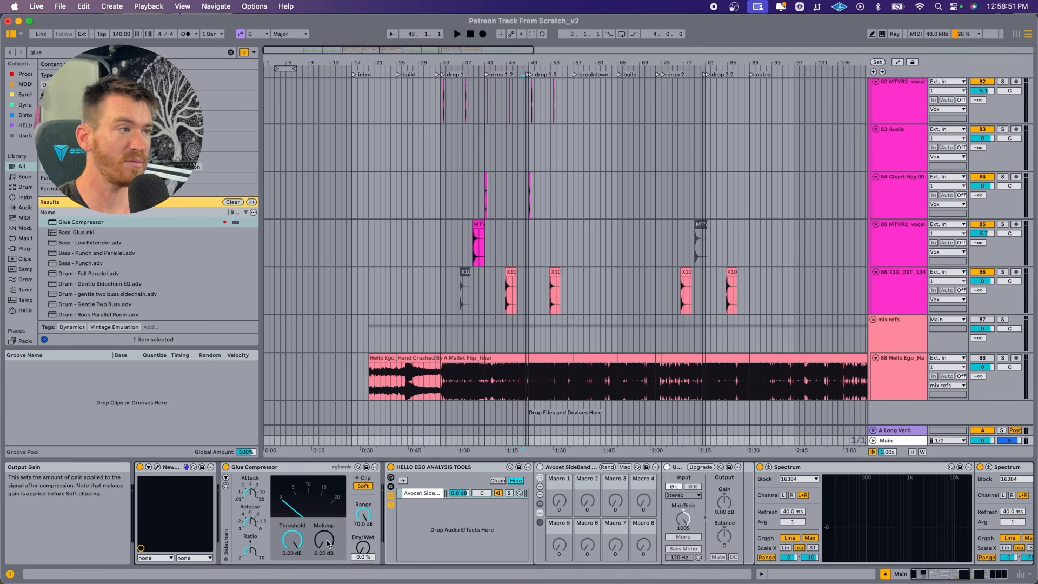
Step: Feed the Glue Compressor's external sidechain from the mix refs group, tapped Post FX
{"action": "left_click", "coordinate": [226, 478]}
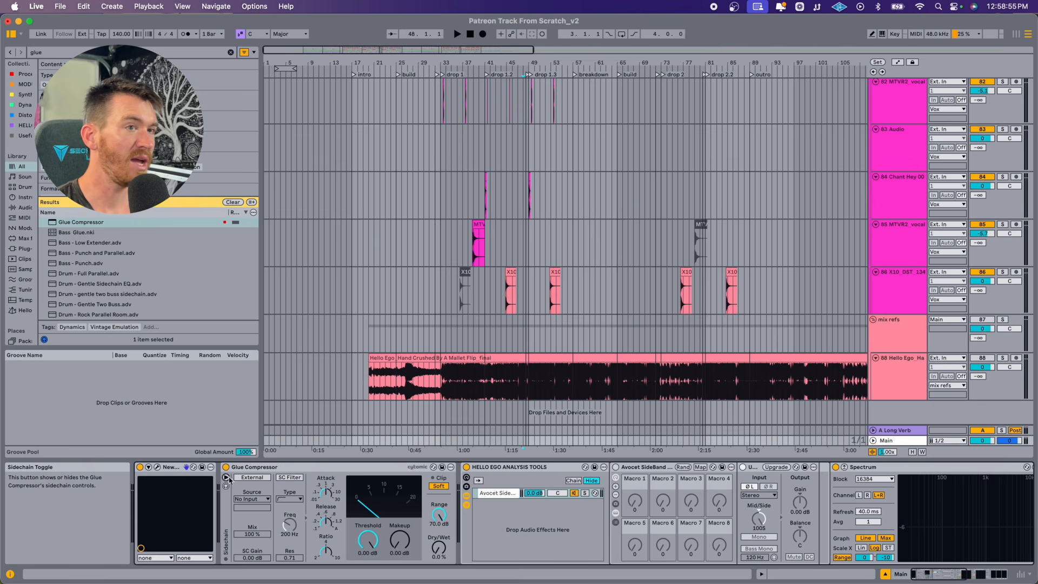
{"action": "left_click", "coordinate": [248, 499]}
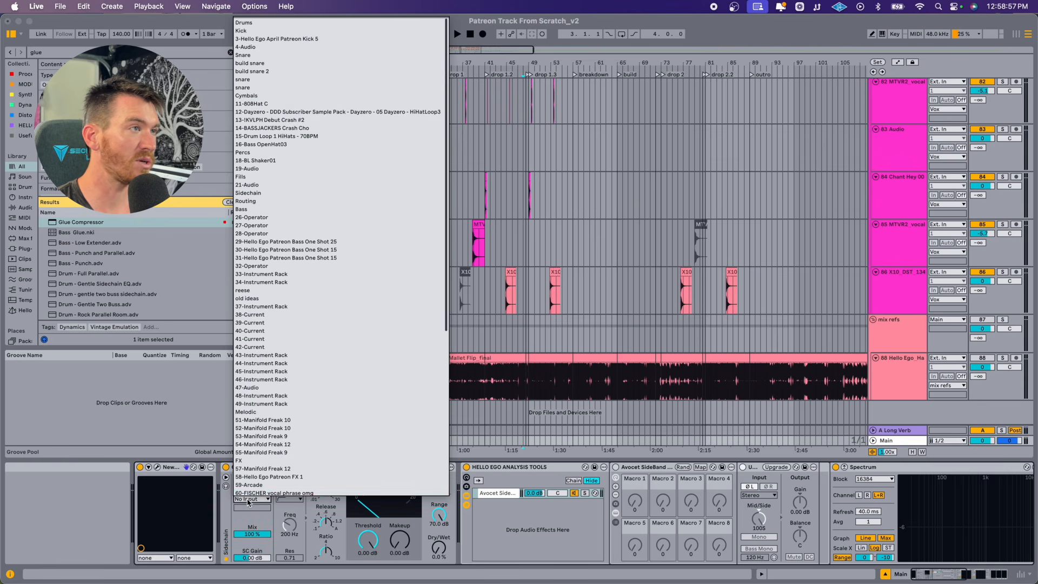
{"action": "scroll", "coordinate": [238, 460], "scroll_direction": "down", "scroll_amount": 10}
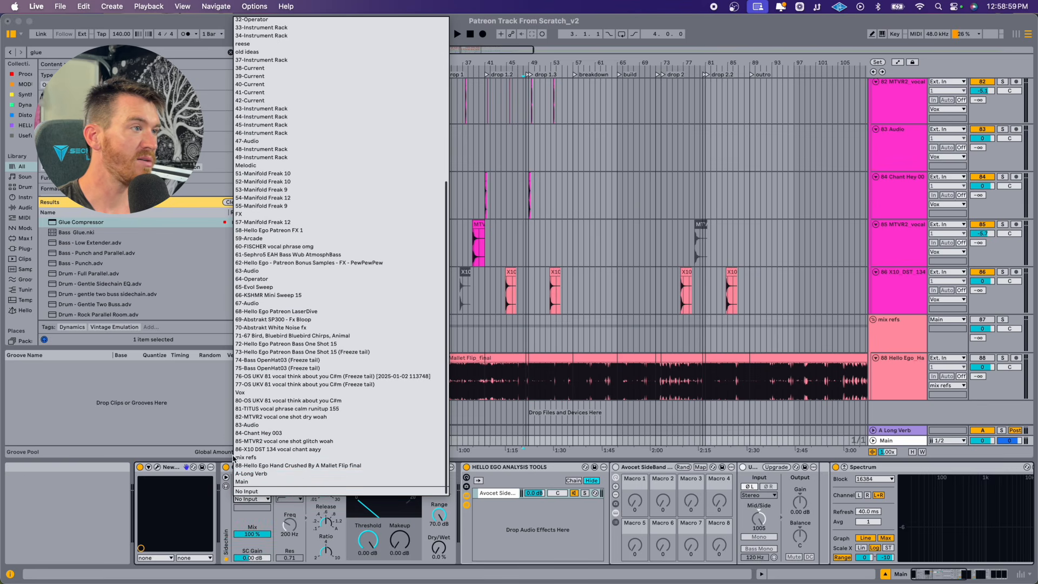
{"action": "left_click", "coordinate": [240, 457]}
{"action": "left_click", "coordinate": [252, 508]}
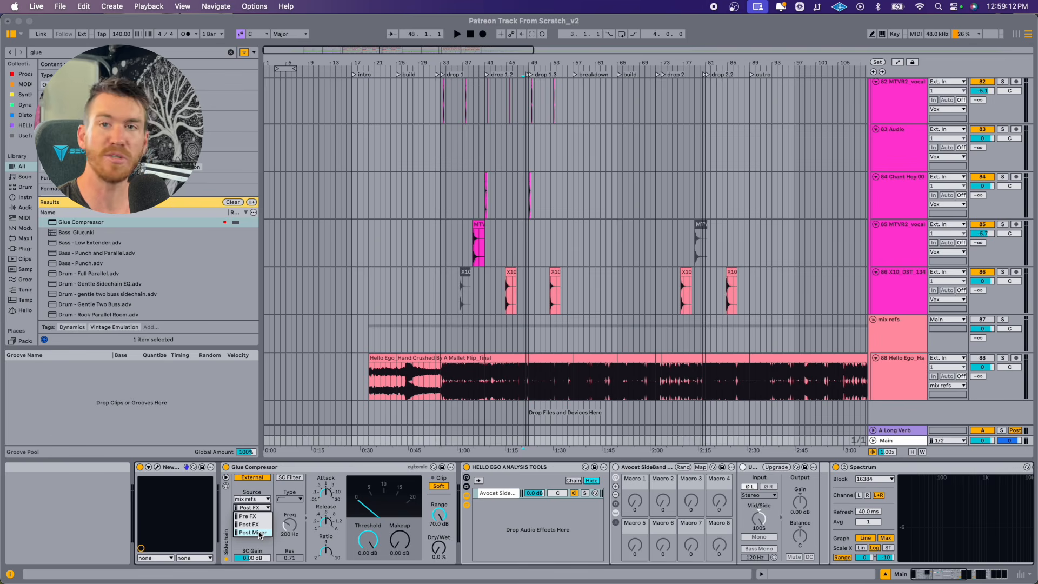
{"action": "left_click", "coordinate": [250, 526]}
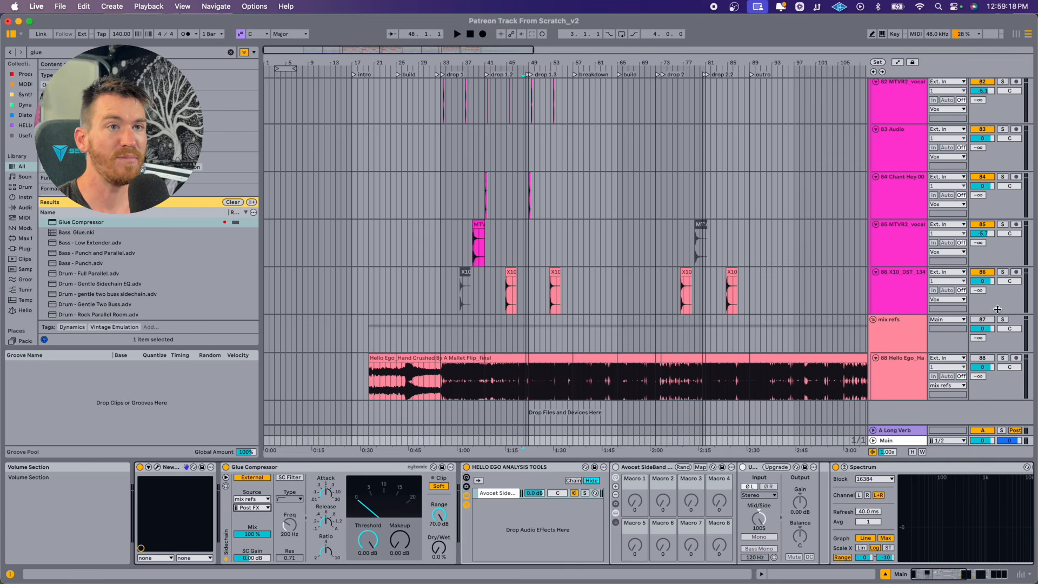
{"action": "left_click", "coordinate": [982, 359]}
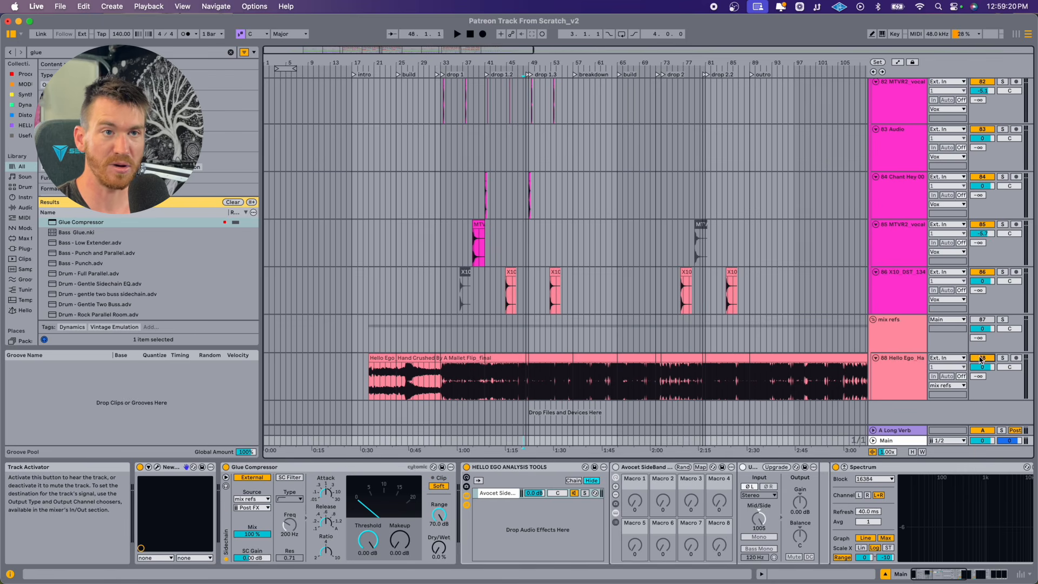
Step: Deactivate the Hello Ego reference track inside the mix refs group
{"action": "left_click", "coordinate": [982, 358]}
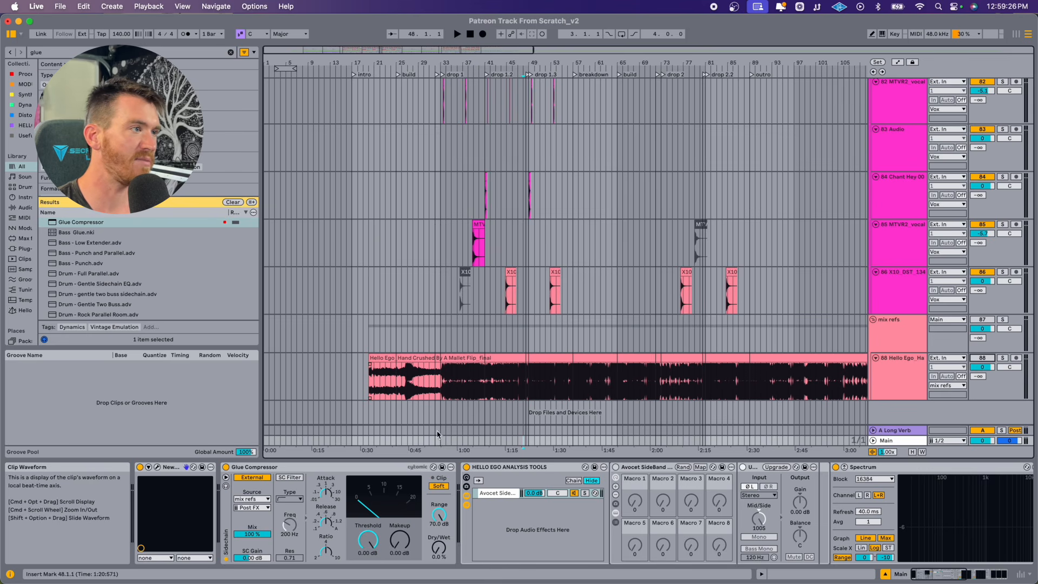
{"action": "left_click", "coordinate": [227, 487]}
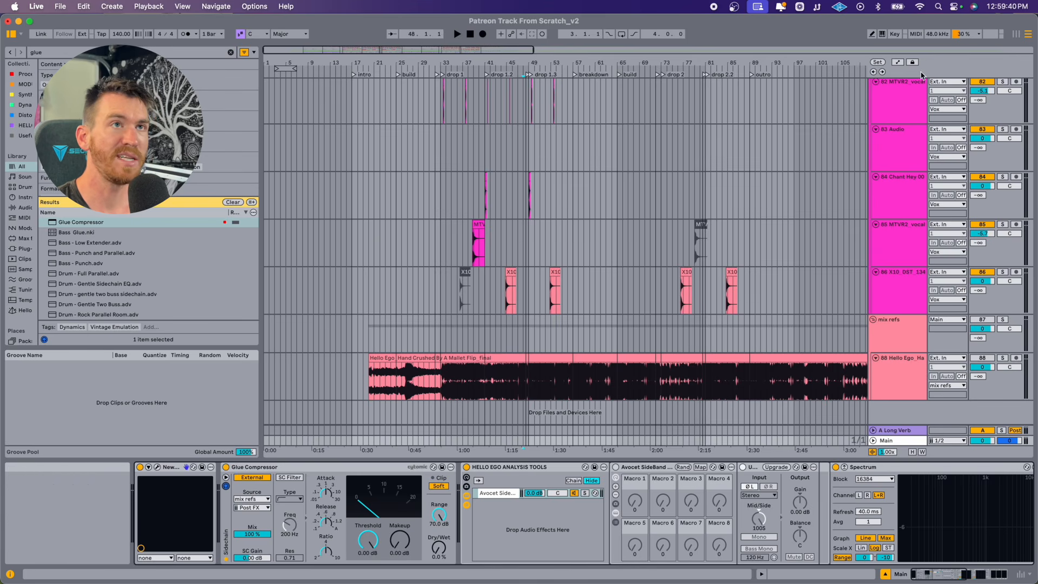
Step: Map the Glue Compressor's on/off switch to the computer key 1 and test toggling the compressor with it
{"action": "left_click", "coordinate": [895, 36]}
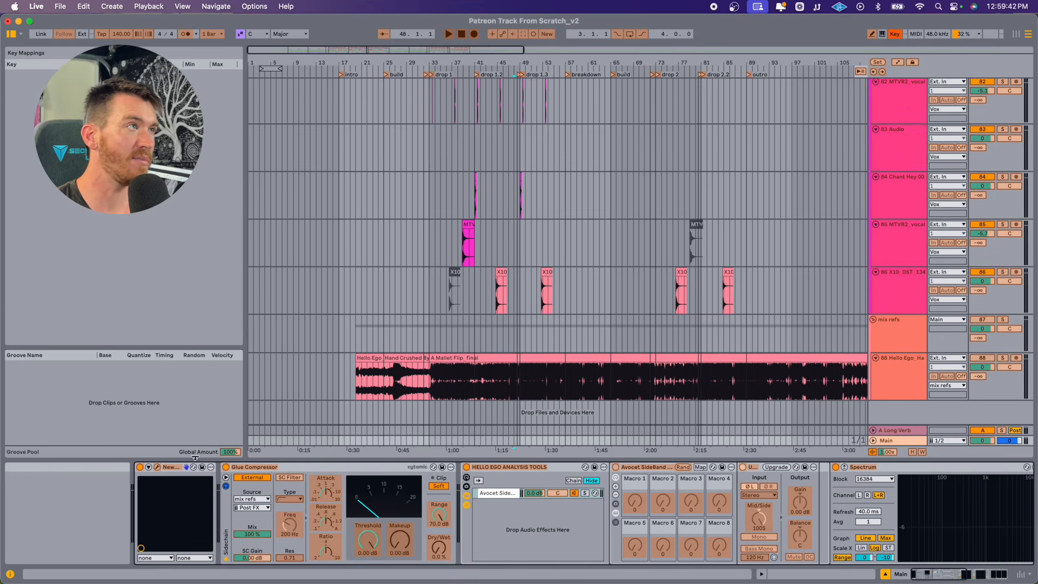
{"action": "left_click", "coordinate": [226, 468]}
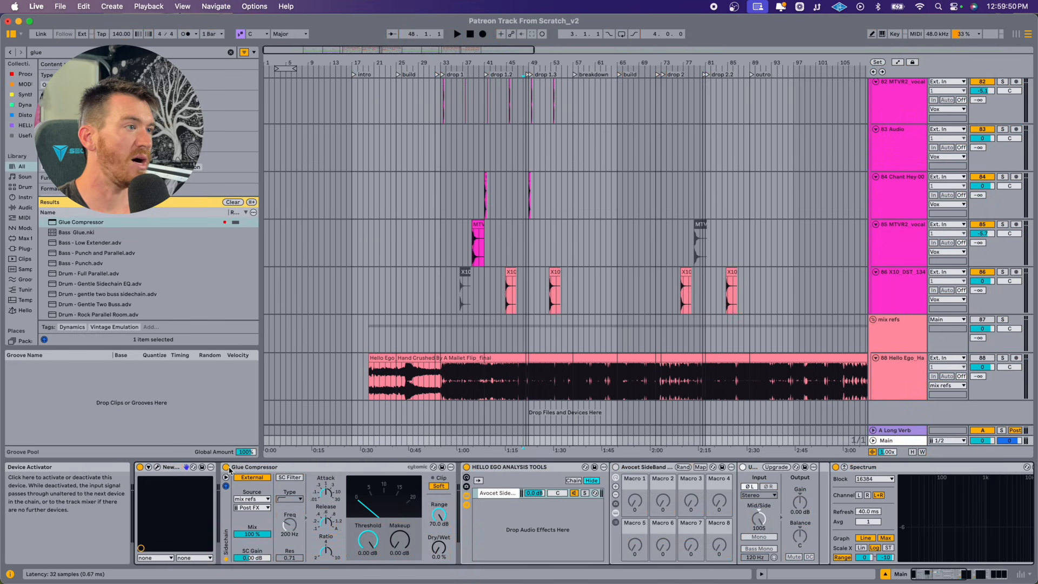
{"action": "key", "text": "1"}
{"action": "key", "text": "1"}
{"action": "key", "text": "1"}
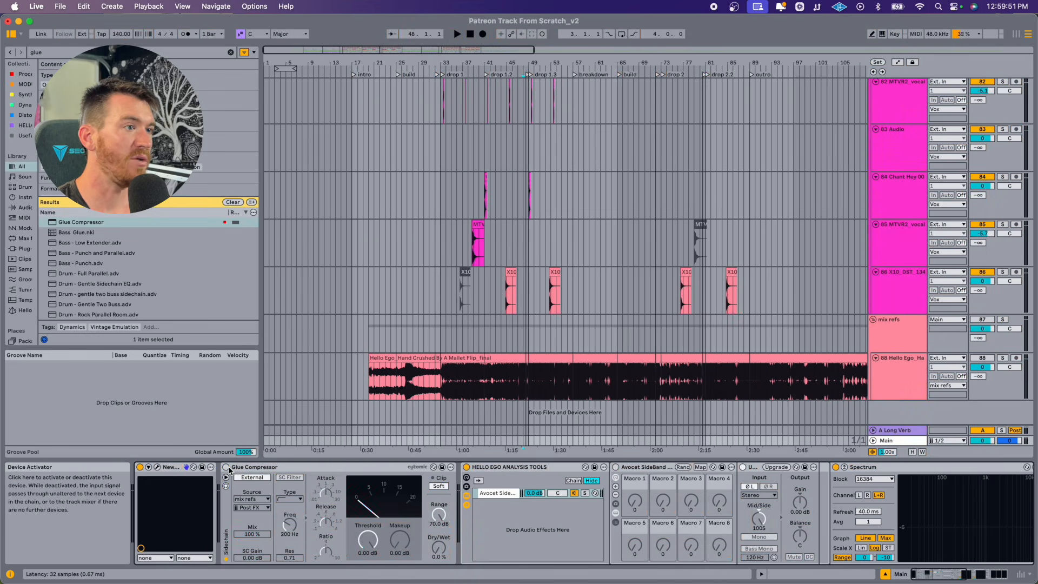
{"action": "key", "text": "1"}
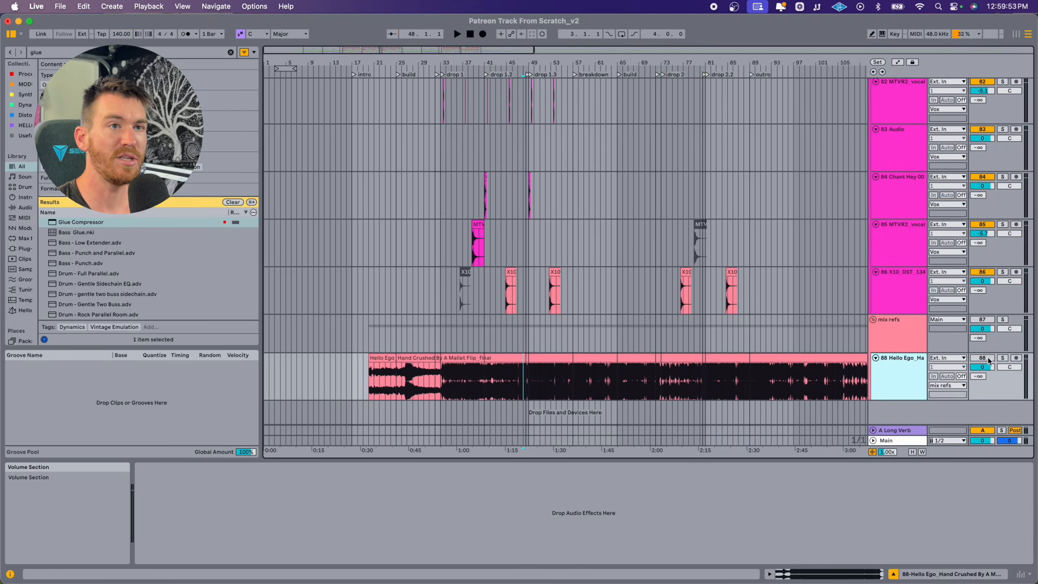
Step: Reactivate the Hello Ego reference track and bring up the Main track's effect chain
{"action": "left_click", "coordinate": [988, 360]}
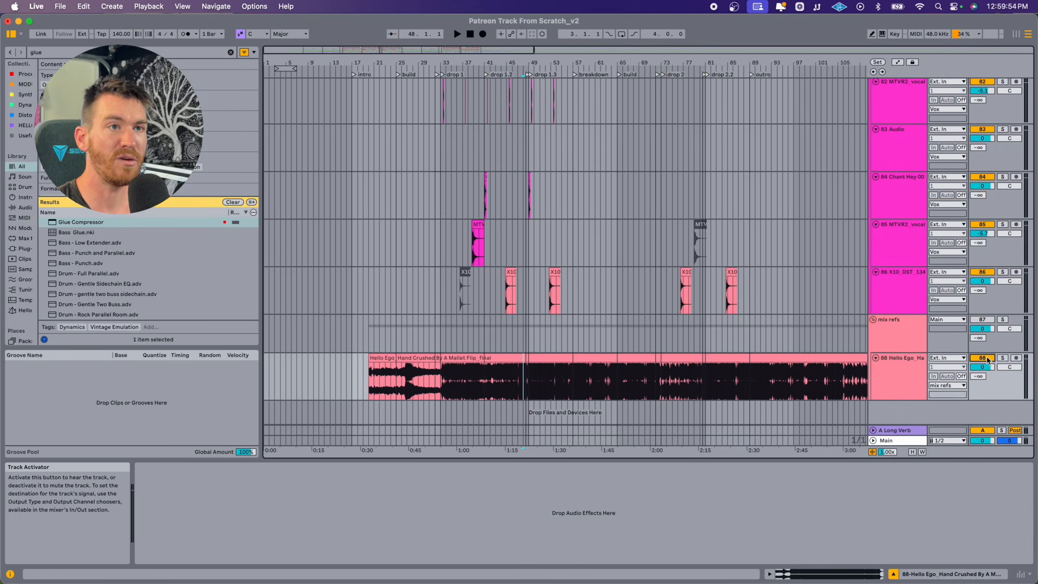
{"action": "left_click", "coordinate": [912, 344]}
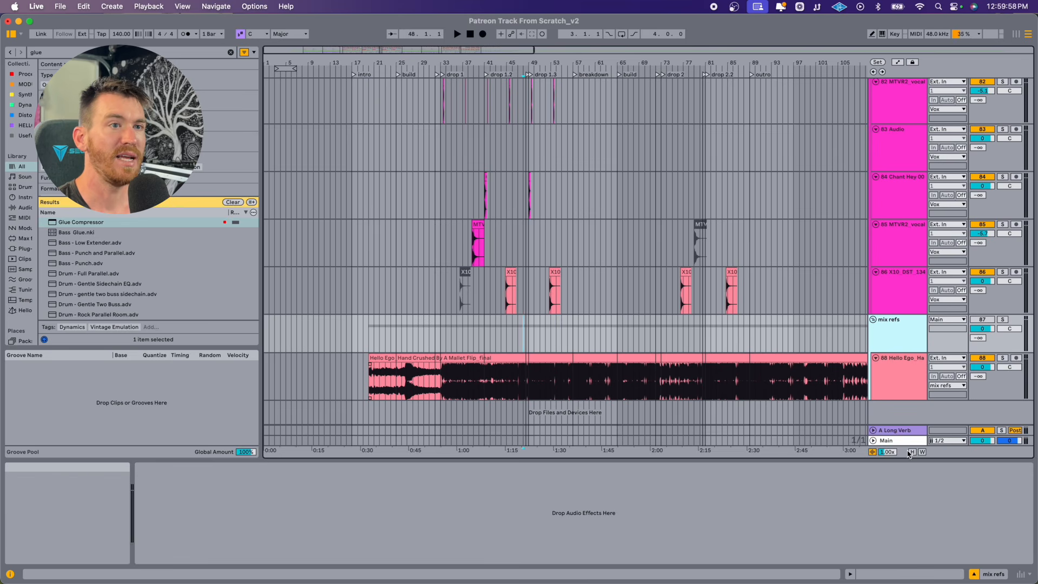
{"action": "left_click", "coordinate": [408, 377]}
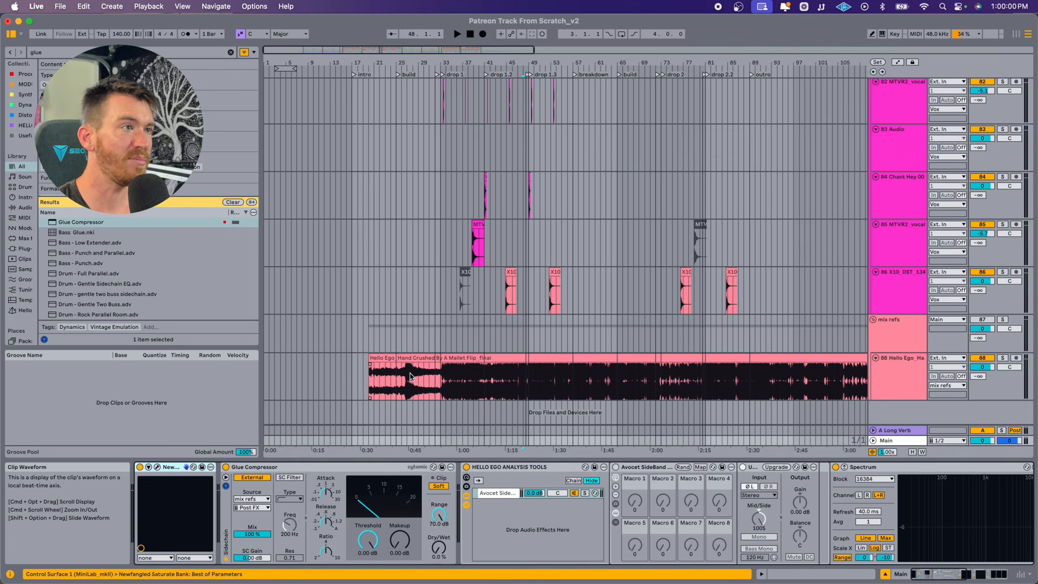
Step: Move the Hello Ego reference clip to start at drop 1, bar 33, and play it back
{"action": "left_click", "coordinate": [367, 381]}
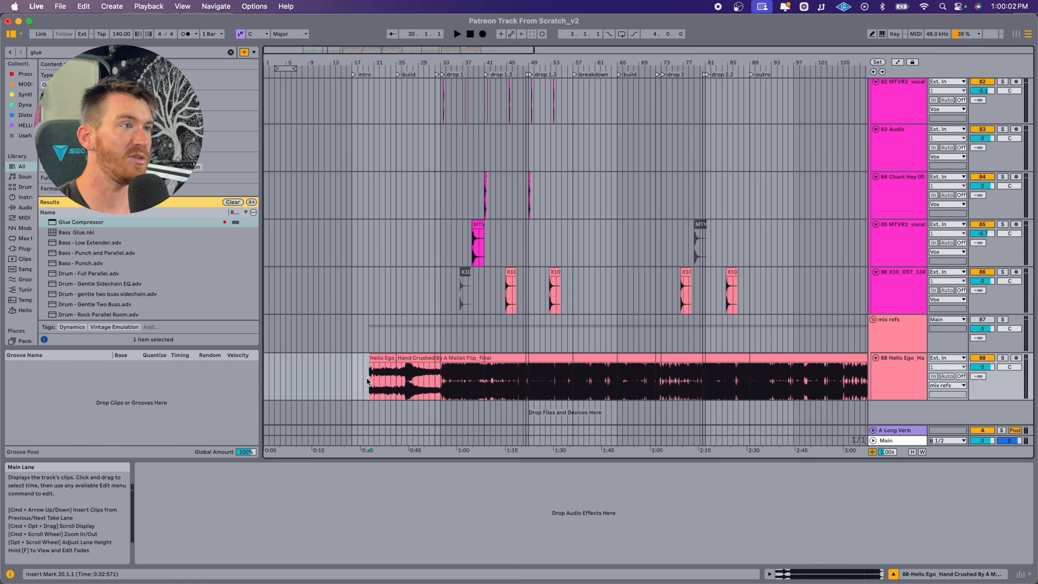
{"action": "left_click_drag", "start_coordinate": [367, 381], "coordinate": [462, 355]}
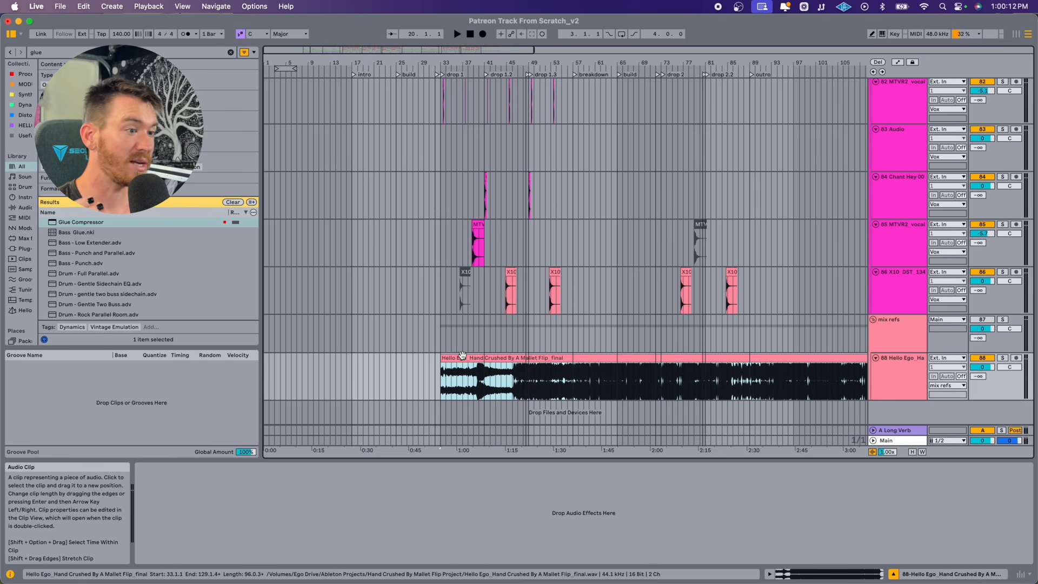
{"action": "left_click", "coordinate": [463, 355]}
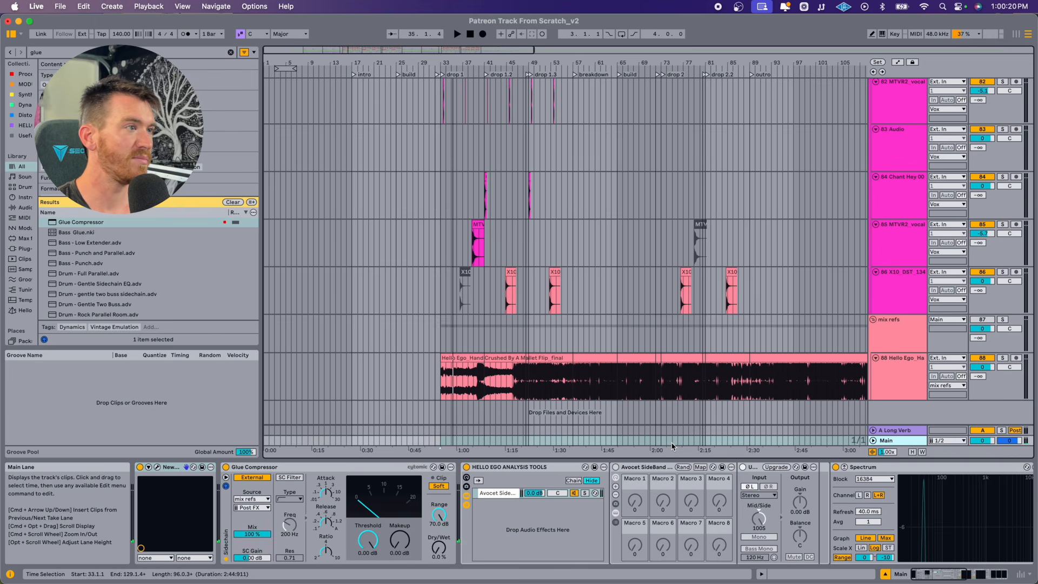
{"action": "key", "text": "space"}
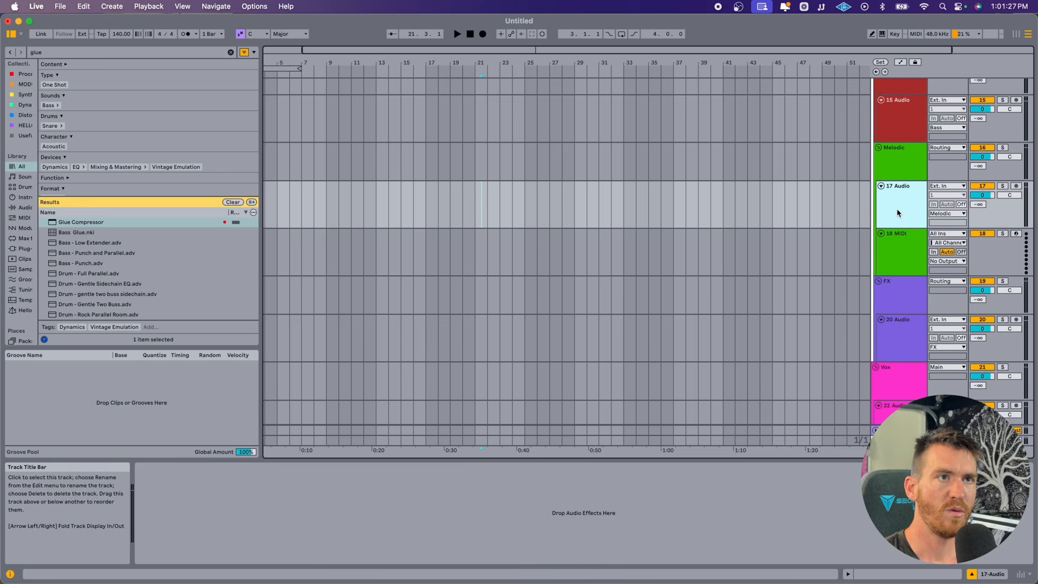
Step: With the 18 MIDI track selected, search the browser for "oper" and hide the Groove Pool
{"action": "left_click", "coordinate": [897, 237]}
{"action": "key", "text": "super+f"}
{"action": "type", "text": "oper"}
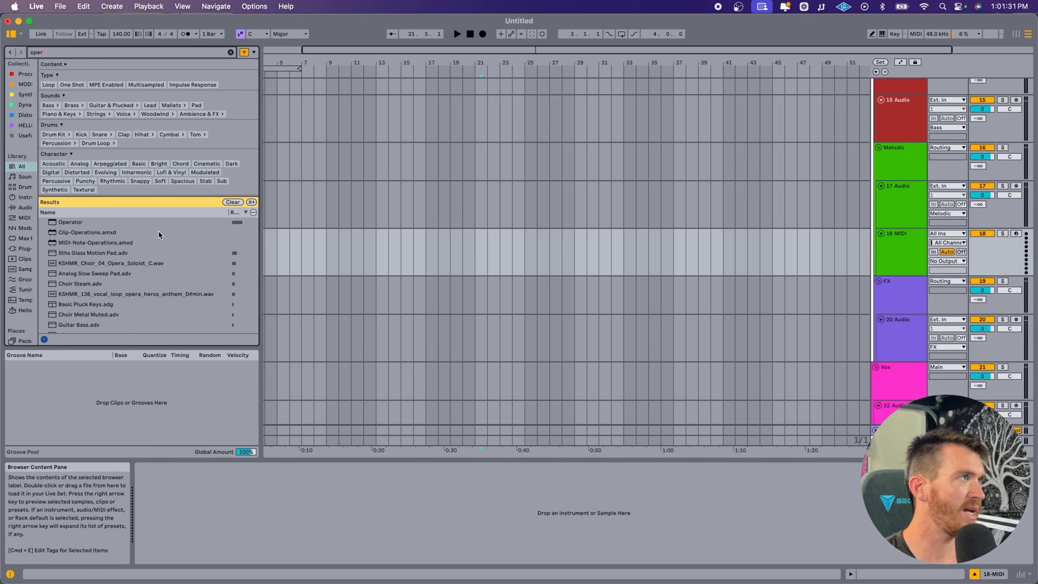
{"action": "left_click", "coordinate": [20, 34]}
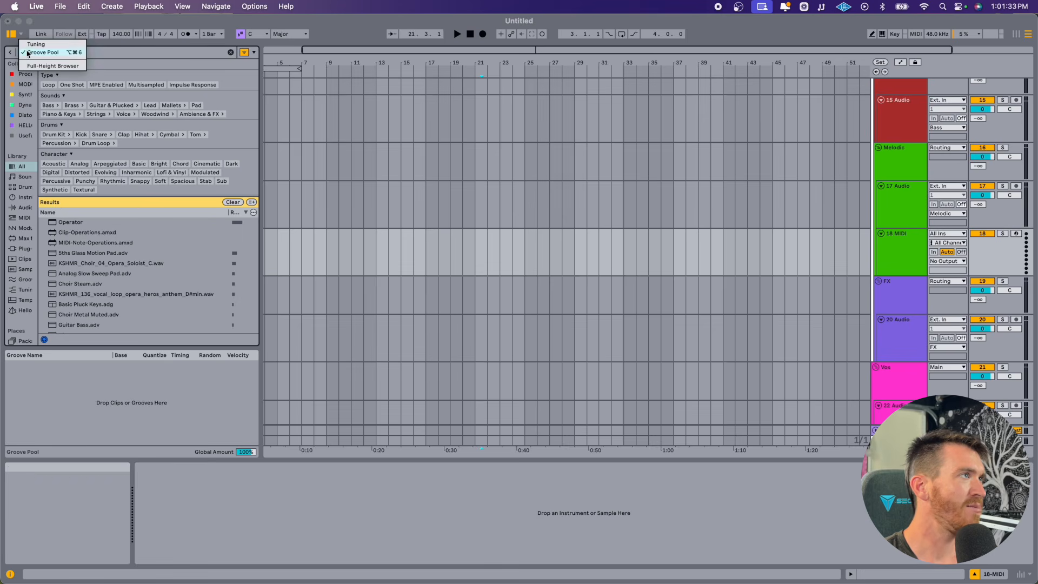
{"action": "left_click", "coordinate": [30, 54]}
Step: Load Operator onto the 18 MIDI track and insert a MIDI clip from bar 25 to bar 33
{"action": "left_click_drag", "start_coordinate": [65, 278], "coordinate": [619, 258]}
{"action": "key", "text": "super+shift+m"}
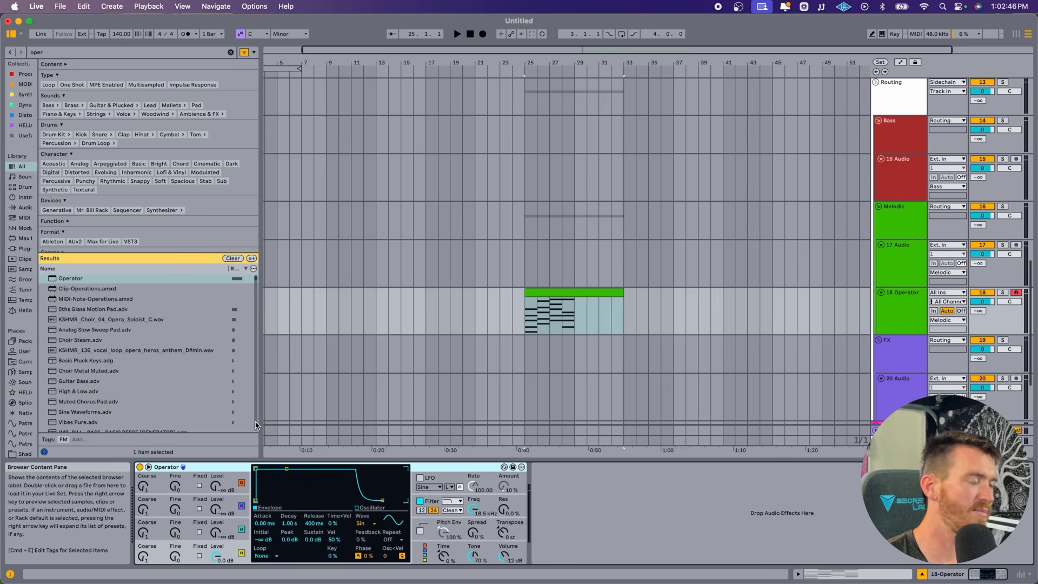
Step: Add an Arpeggiator before Operator on track 18 and play the chord clip through it
{"action": "key", "text": "super+f"}
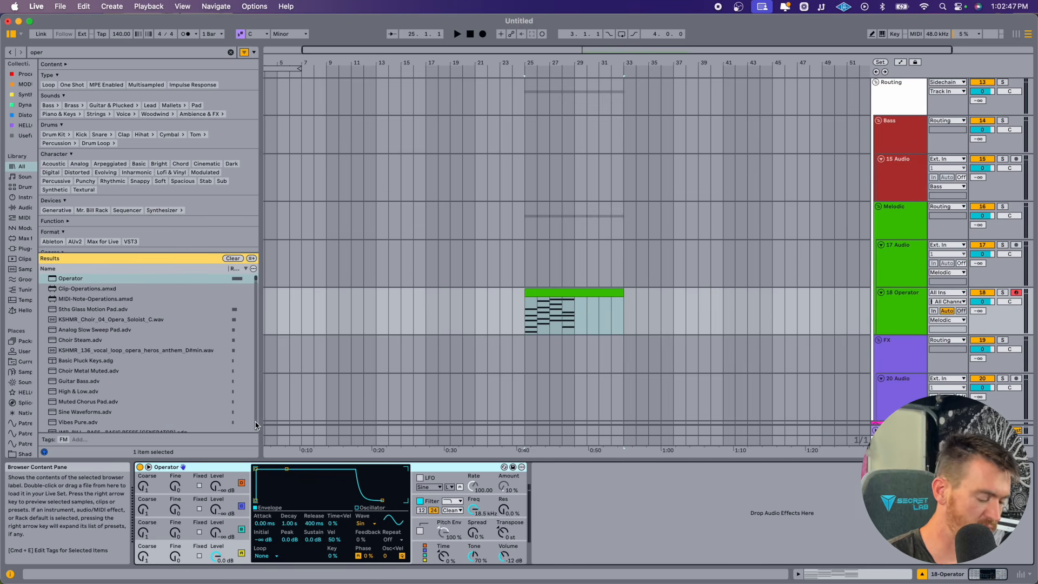
{"action": "type", "text": "arp"}
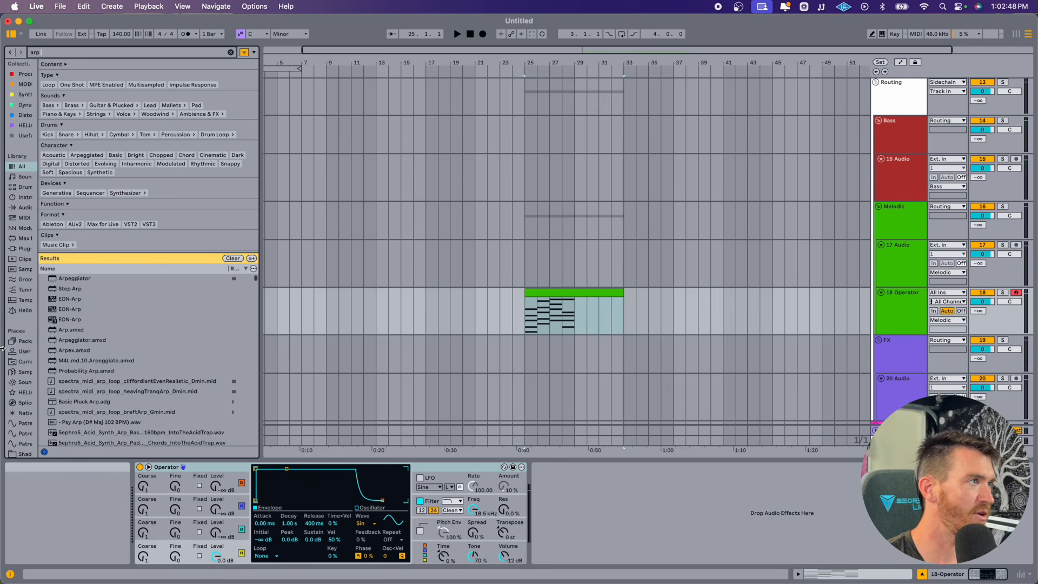
{"action": "double_click", "coordinate": [73, 278]}
{"action": "key", "text": "space"}
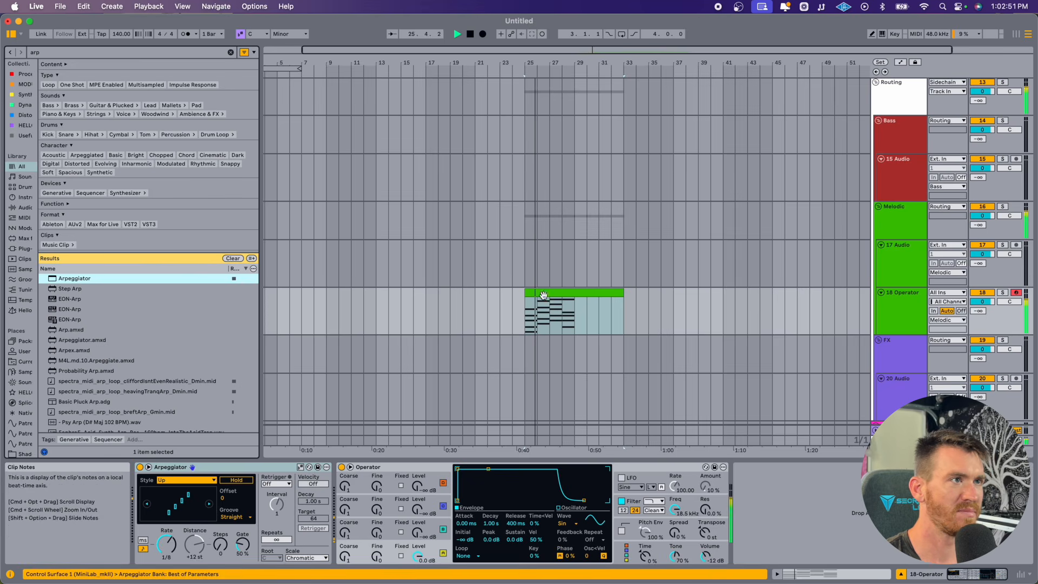
Step: Set the Arpeggiator's style to Random Once and its rate to 1/16
{"action": "left_click", "coordinate": [182, 480]}
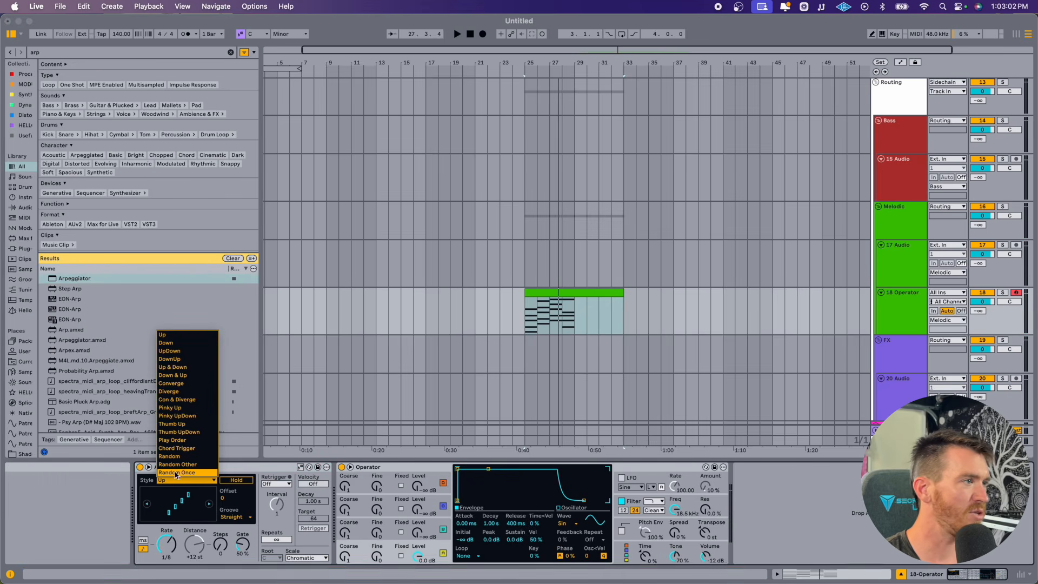
{"action": "left_click", "coordinate": [175, 473]}
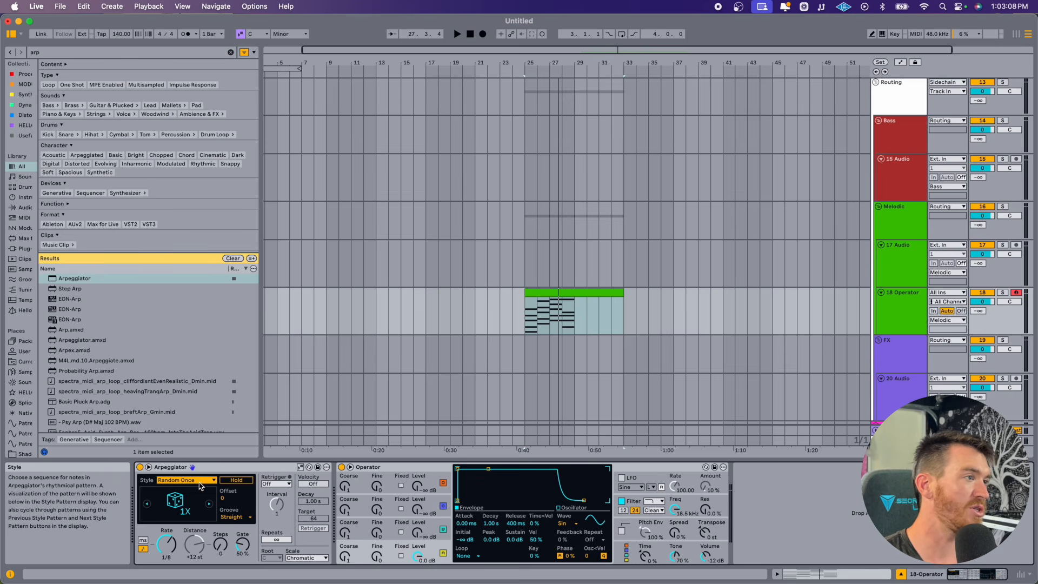
{"action": "left_click", "coordinate": [199, 480]}
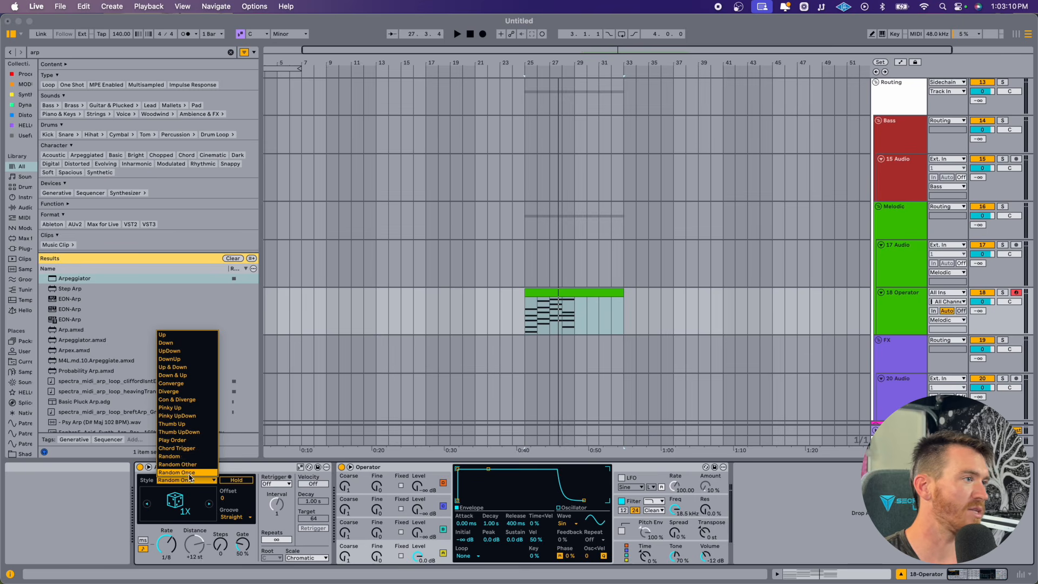
{"action": "left_click", "coordinate": [189, 473]}
{"action": "left_click_drag", "start_coordinate": [166, 544], "coordinate": [166, 554]}
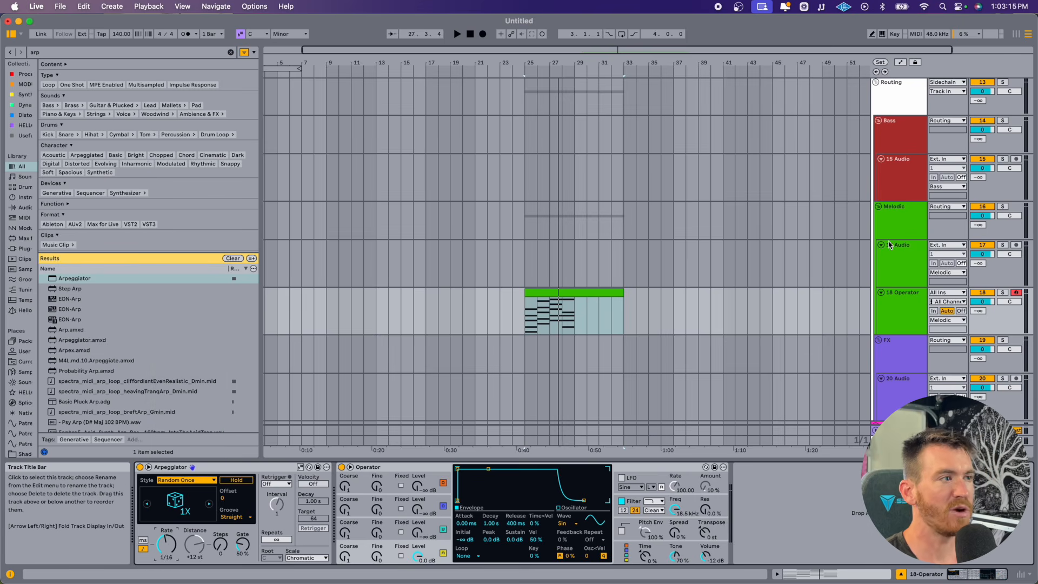
Step: Play back the Operator chord clip to hear the Random Once arpeggio
{"action": "key", "text": "space"}
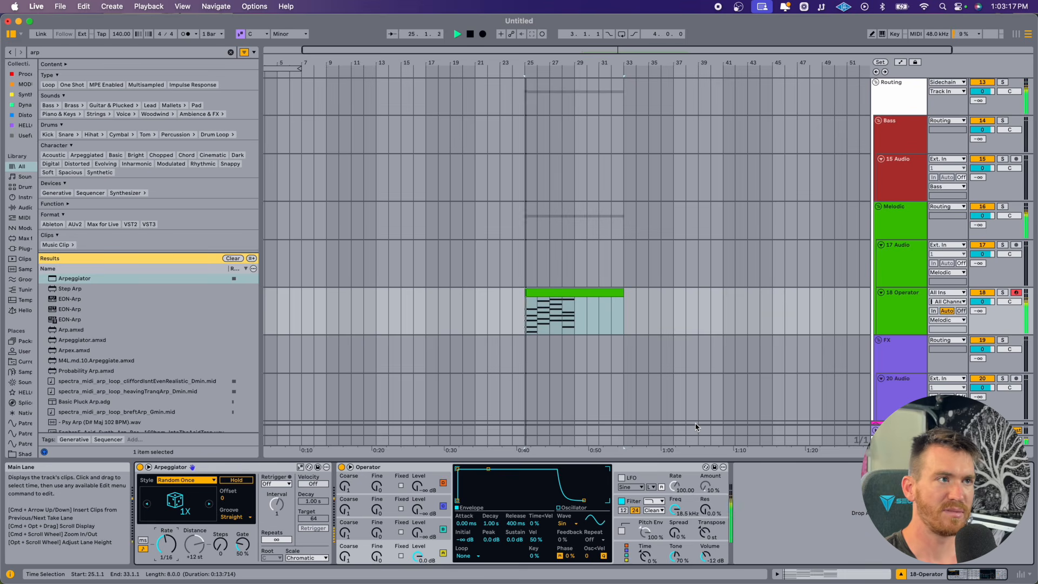
{"action": "left_click", "coordinate": [582, 289]}
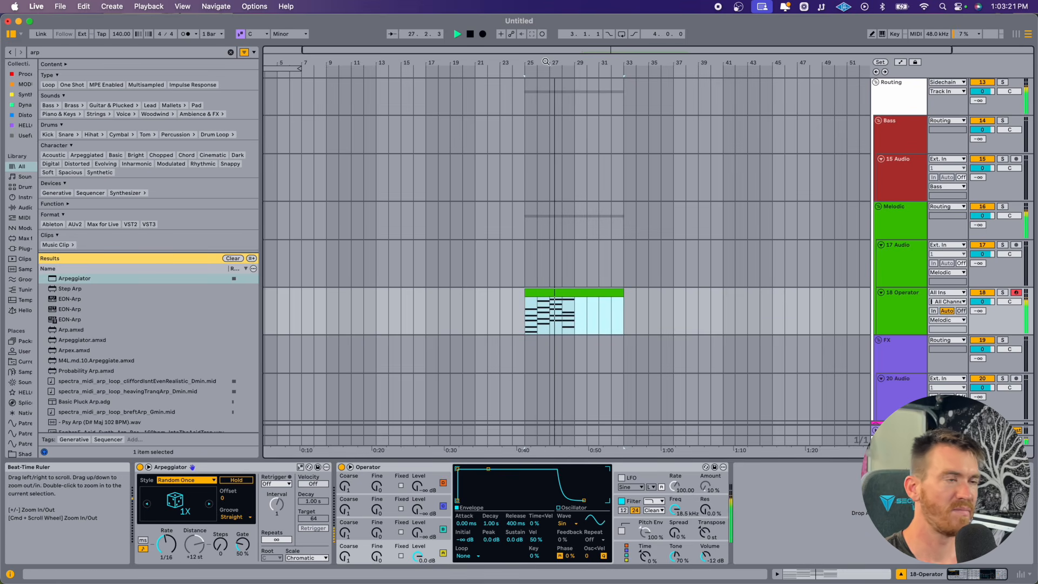
{"action": "left_click_drag", "start_coordinate": [545, 61], "coordinate": [545, 81]}
{"action": "key", "text": "space"}
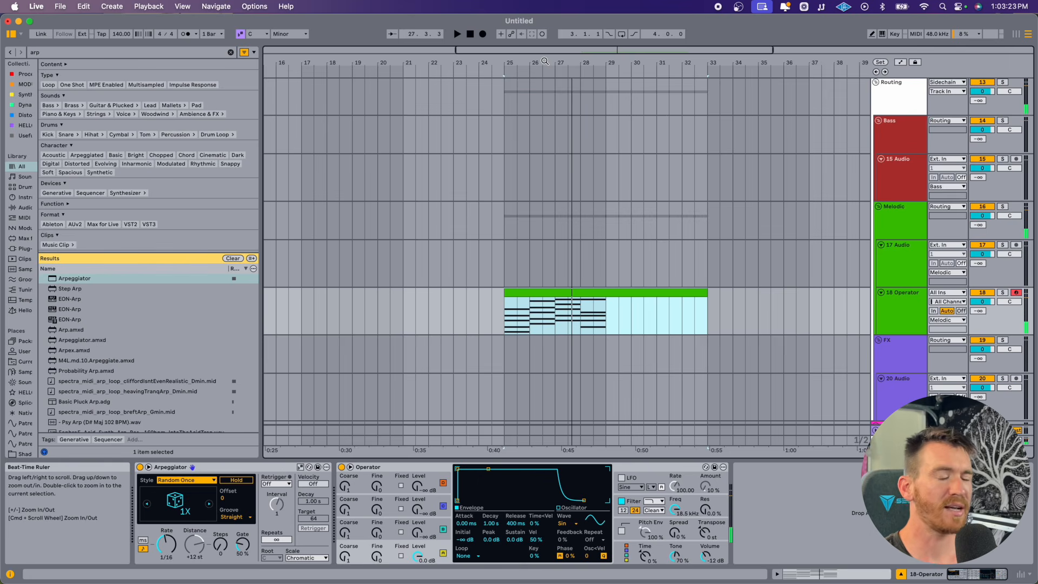
Step: Insert a MIDI track below the Operator track, take its input from 18-Operator Post FX, and arm it for recording
{"action": "left_click", "coordinate": [900, 320]}
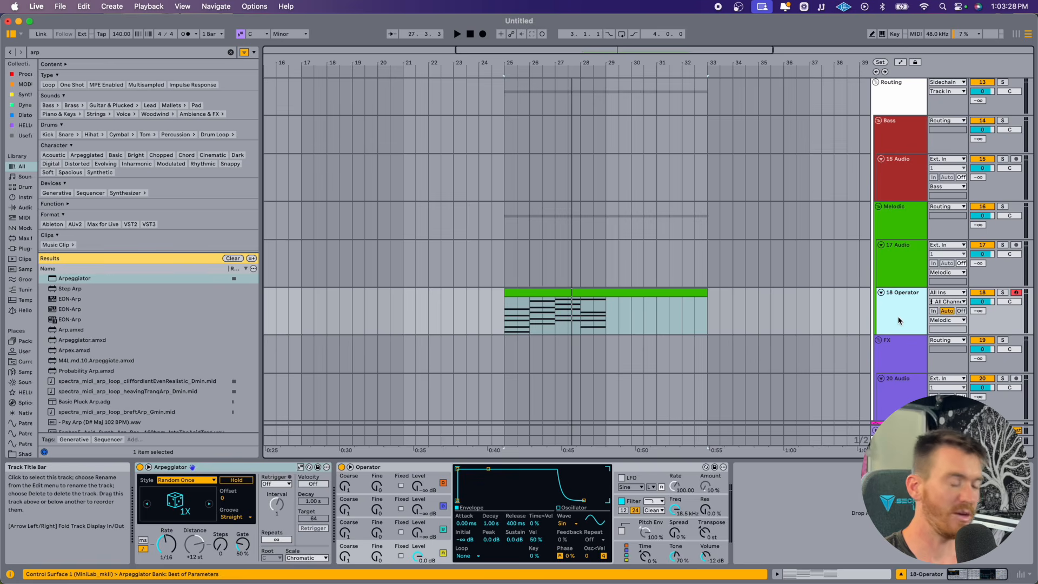
{"action": "key", "text": "super+shift+t"}
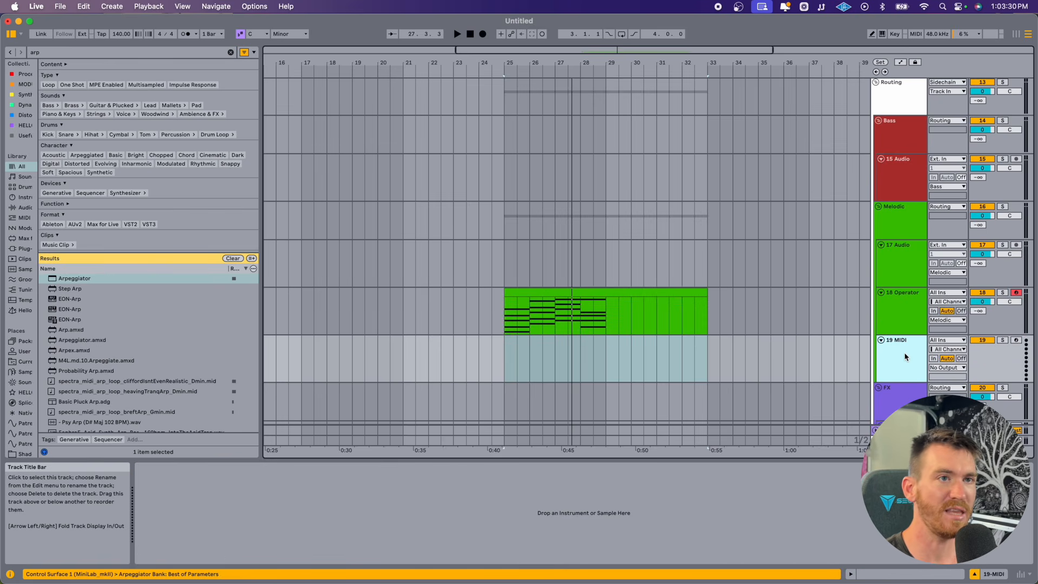
{"action": "left_click", "coordinate": [941, 340]}
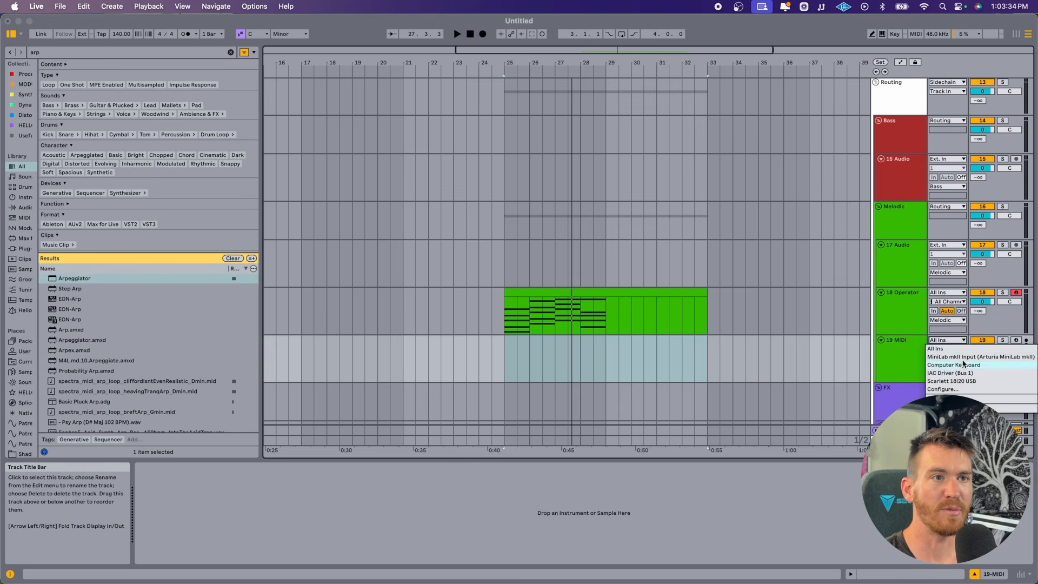
{"action": "left_click", "coordinate": [936, 390]}
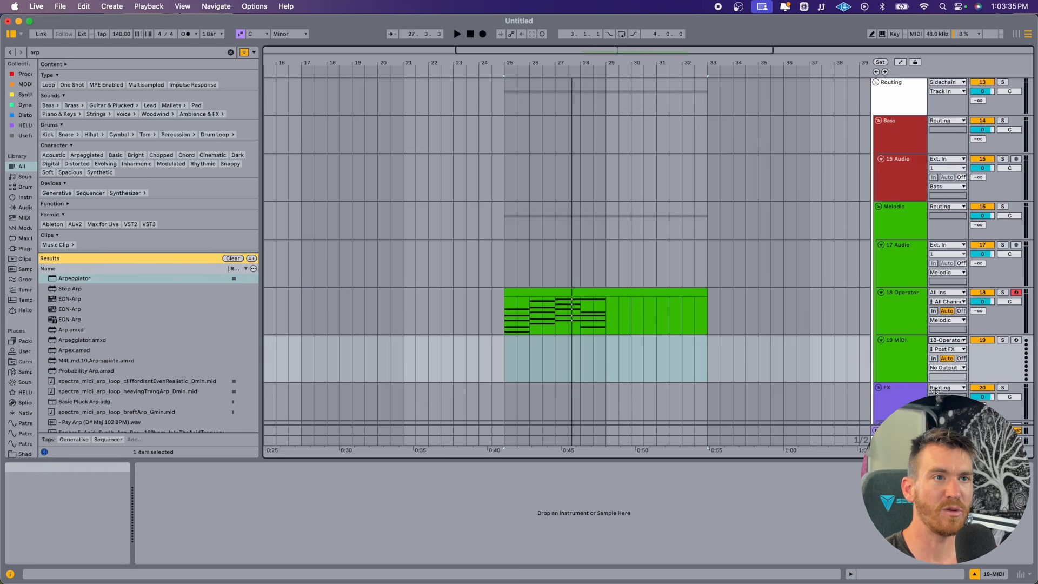
{"action": "left_click", "coordinate": [1015, 341]}
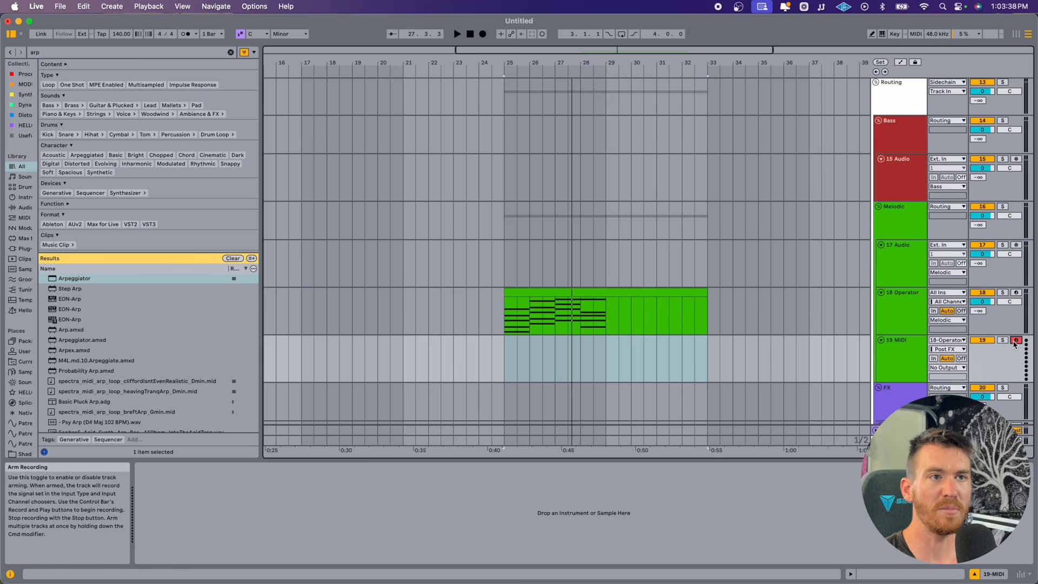
Step: Record the arpeggiated notes onto the 19 MIDI track from bar 25 to about bar 29 and inspect them in the note editor
{"action": "left_click", "coordinate": [594, 293]}
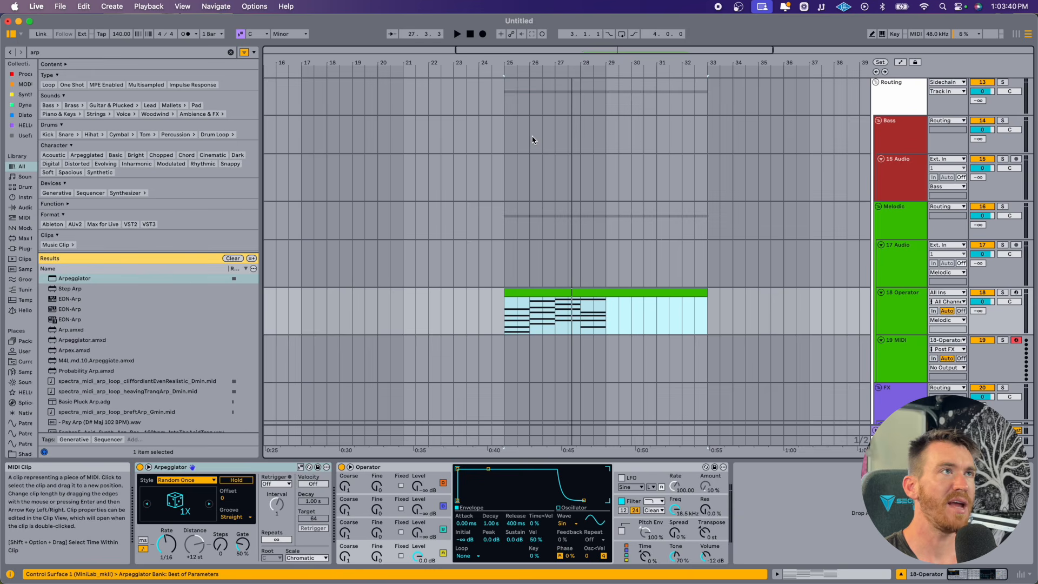
{"action": "left_click", "coordinate": [483, 34]}
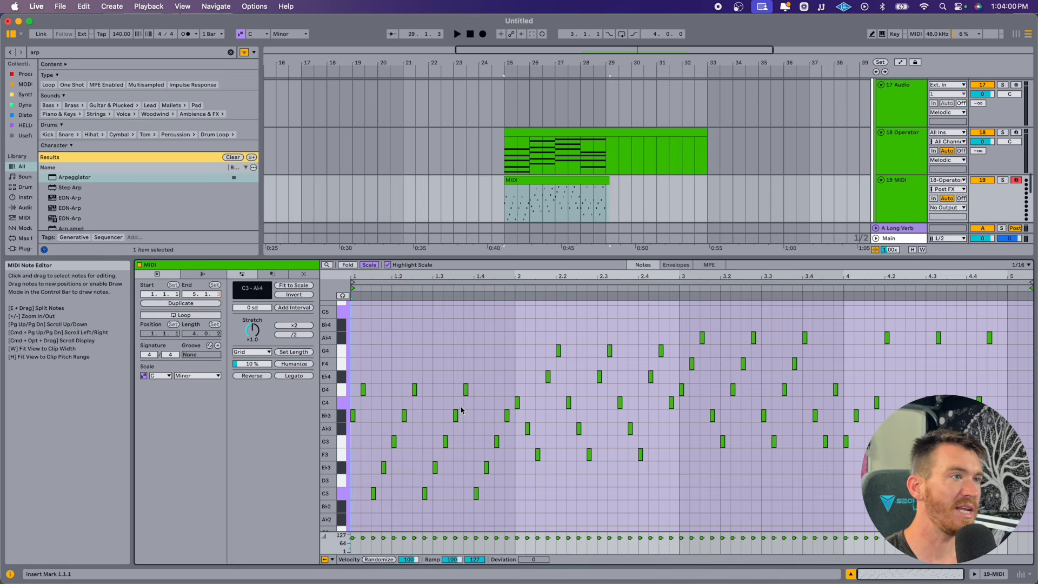
{"action": "left_click", "coordinate": [437, 401]}
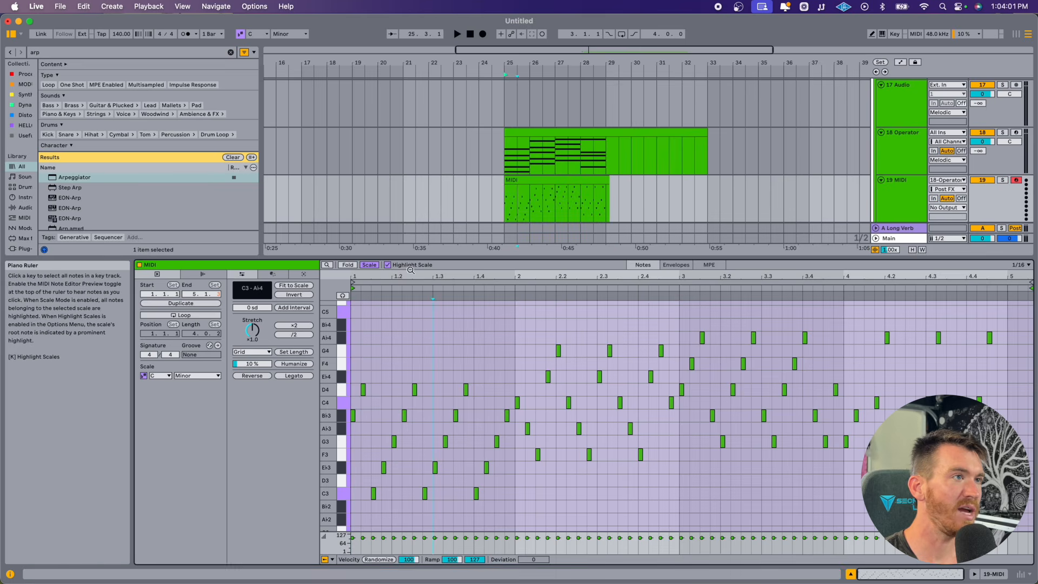
{"action": "left_click_drag", "start_coordinate": [404, 276], "coordinate": [405, 330]}
{"action": "key", "text": "w"}
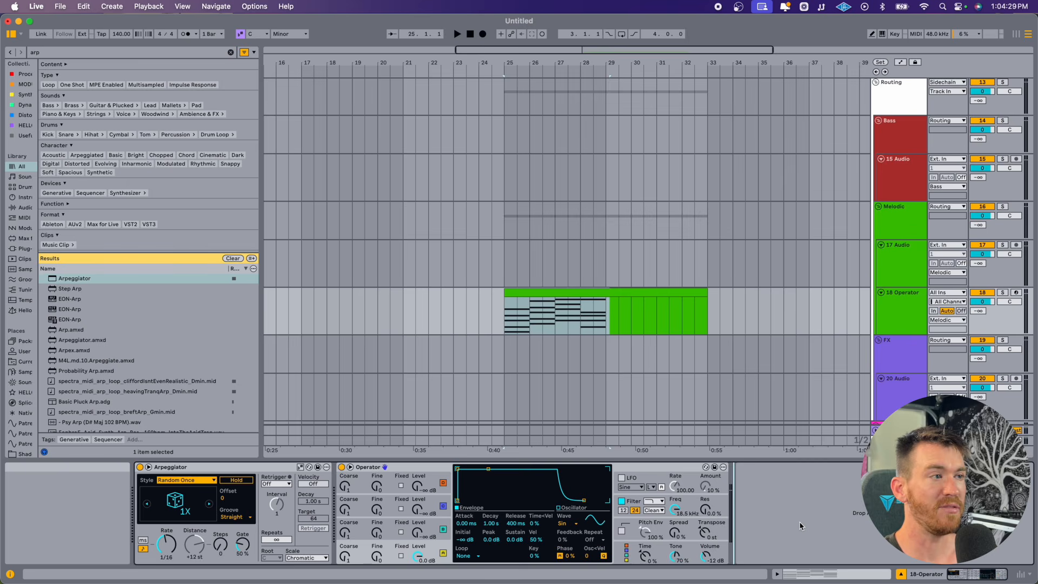
Step: Search the browser for "lfo" and delete the empty stretch of the Operator clip after bar 29
{"action": "key", "text": "super+f"}
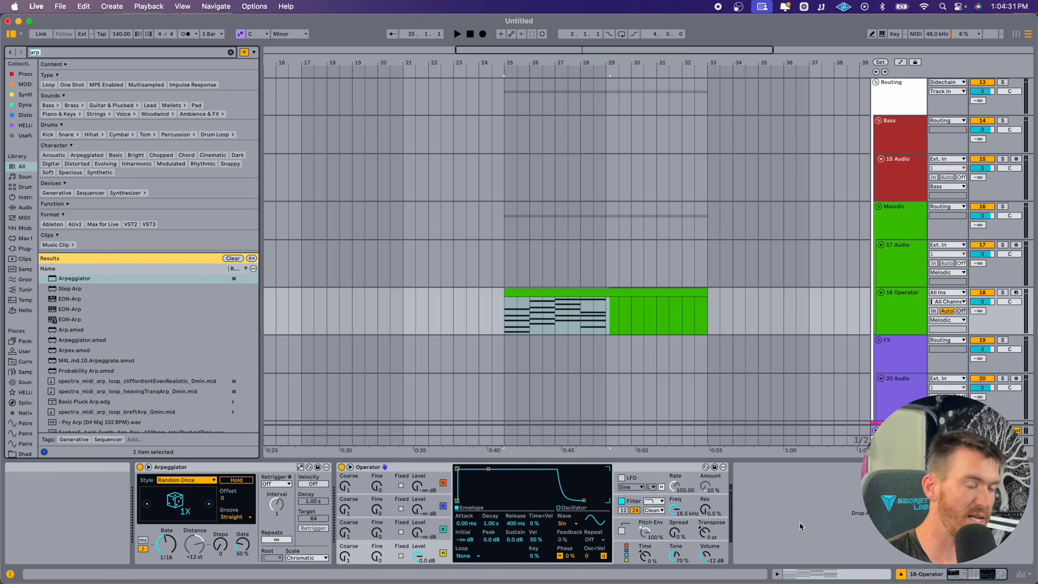
{"action": "type", "text": "lfo"}
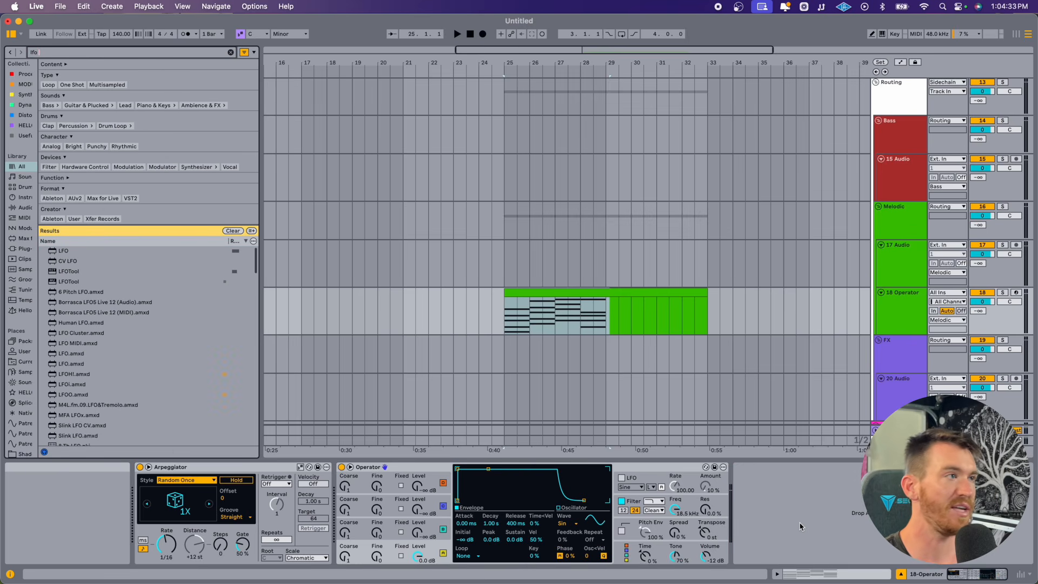
{"action": "left_click", "coordinate": [604, 315]}
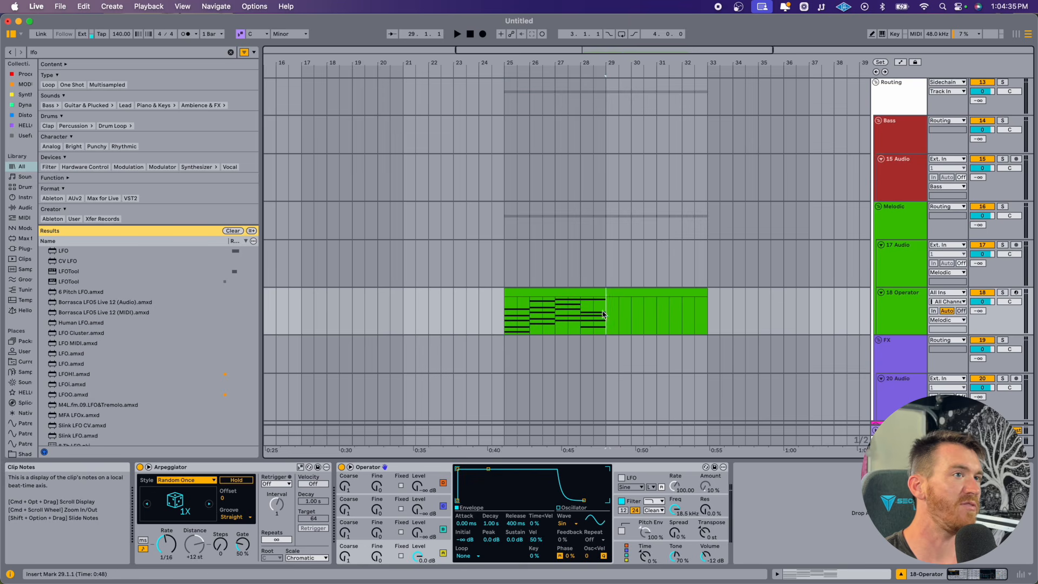
{"action": "left_click_drag", "start_coordinate": [604, 315], "coordinate": [771, 308]}
{"action": "key", "text": "Delete"}
{"action": "left_click", "coordinate": [569, 312]}
{"action": "left_click", "coordinate": [549, 294]}
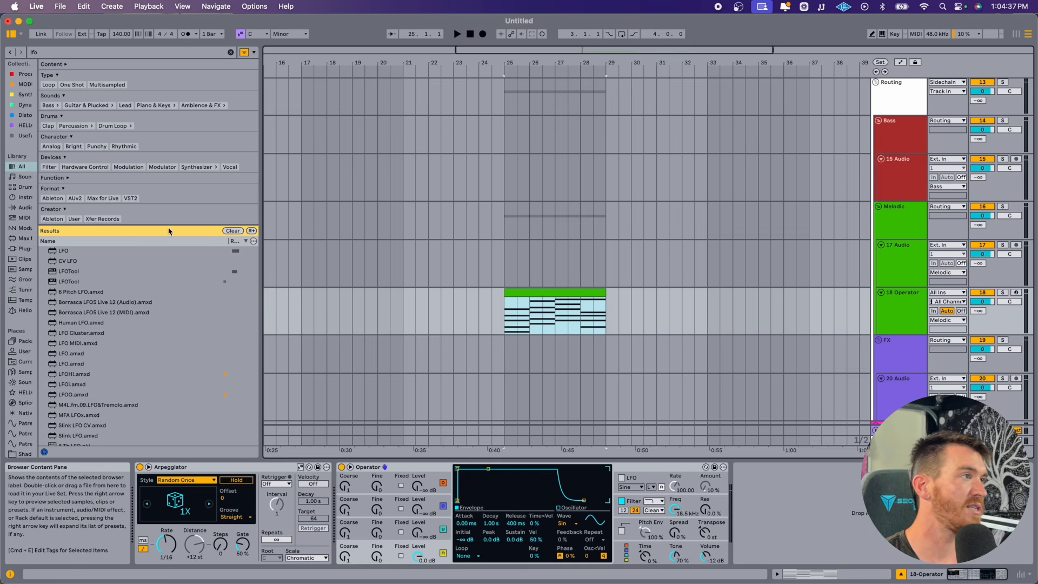
Step: Add an LFO with the Stray waveform to the Operator track and map it to the Arpeggiator's Gate
{"action": "left_click", "coordinate": [64, 251]}
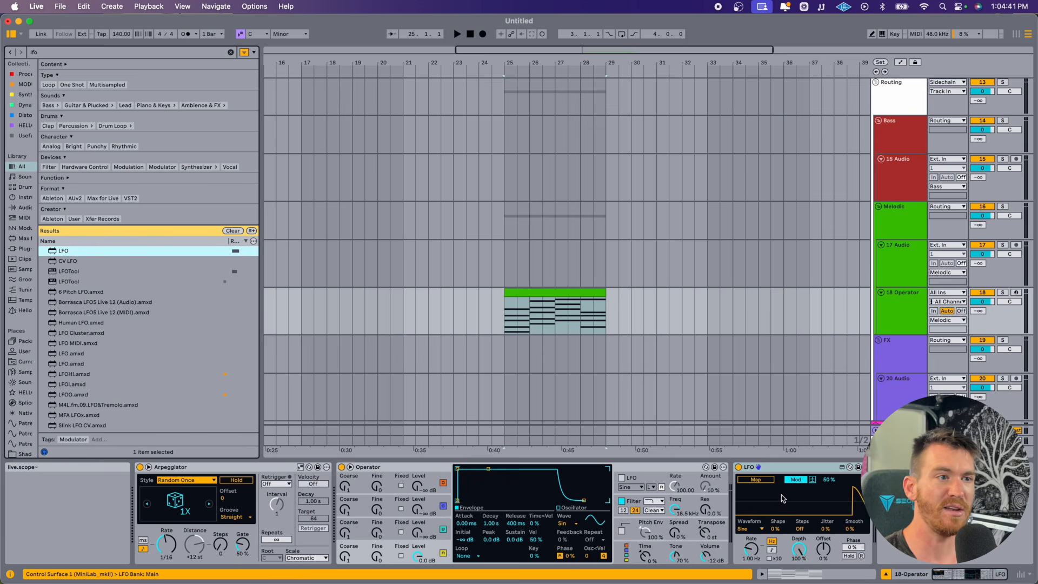
{"action": "left_click", "coordinate": [760, 529]}
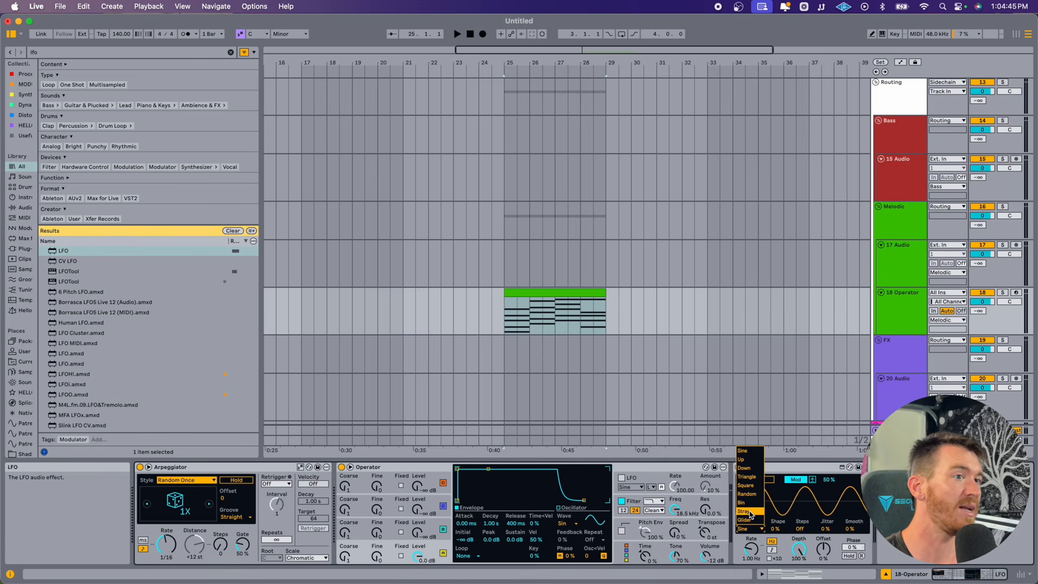
{"action": "left_click", "coordinate": [750, 512]}
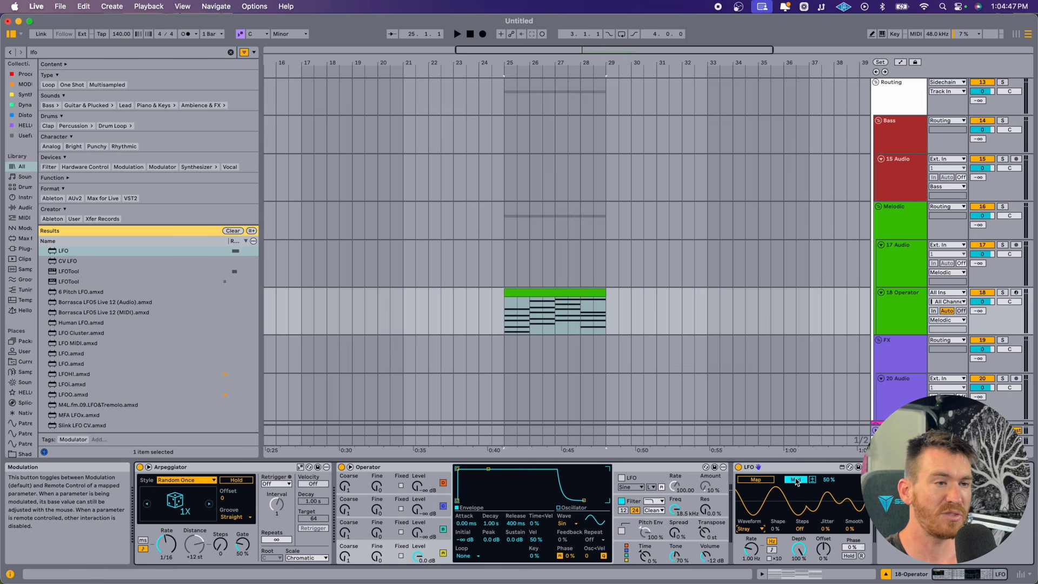
{"action": "left_click", "coordinate": [756, 480]}
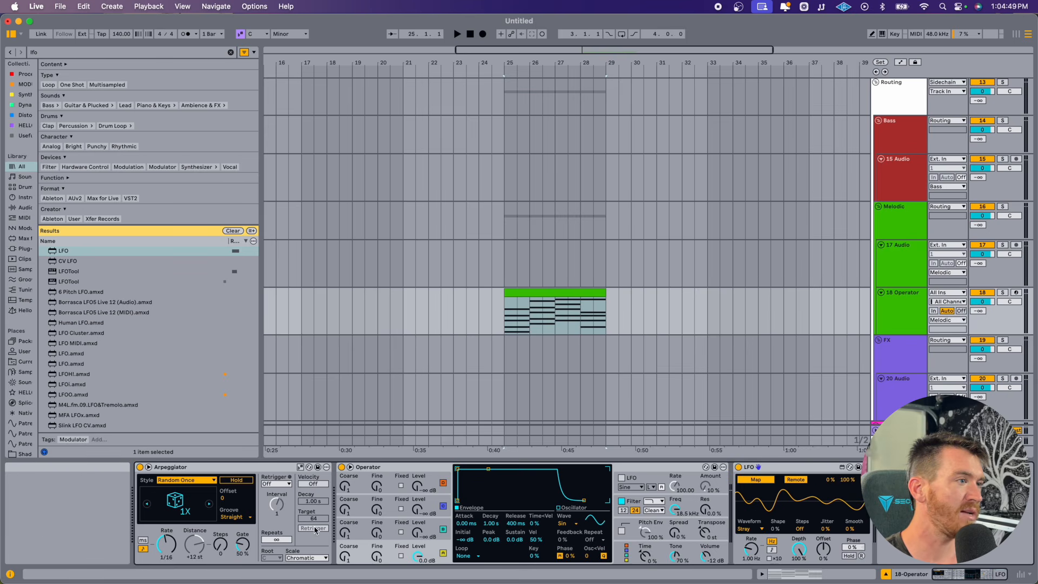
{"action": "left_click", "coordinate": [242, 544]}
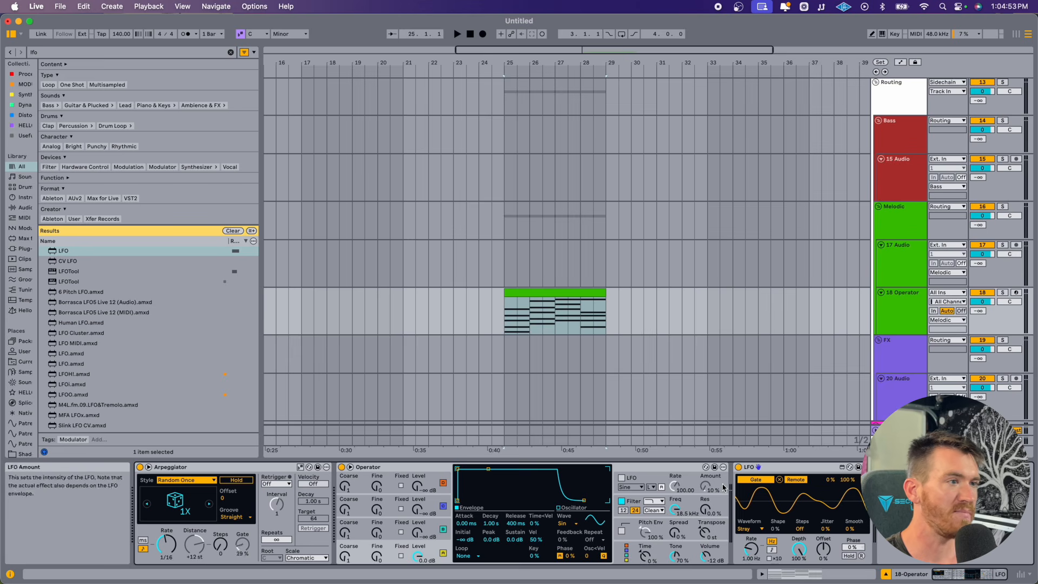
Step: Limit the LFO's Gate mapping to 9–64% at a rate of 0.41 Hz, and duplicate the LFO
{"action": "mouse_move", "coordinate": [833, 480]}
{"action": "left_mouse_down"}
{"action": "mouse_move", "coordinate": [848, 487]}
{"action": "mouse_move", "coordinate": [849, 472]}
{"action": "left_mouse_up"}
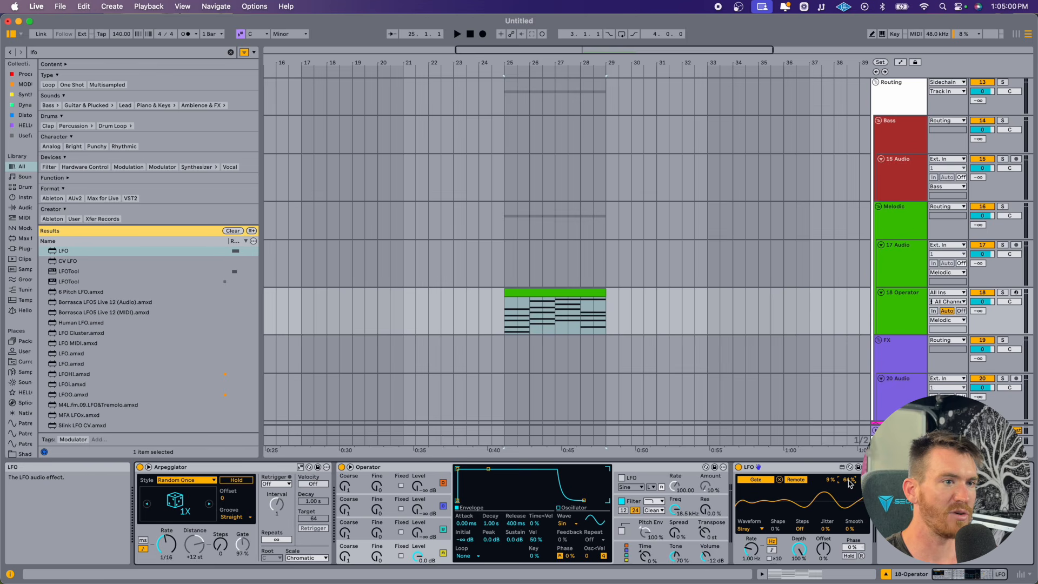
{"action": "left_click_drag", "start_coordinate": [751, 549], "coordinate": [751, 568]}
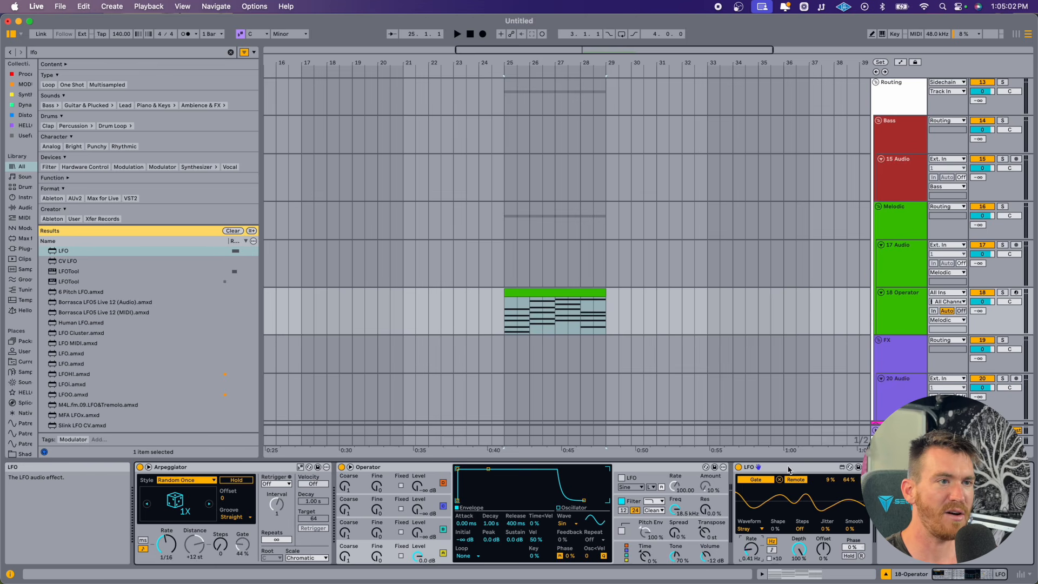
{"action": "left_click", "coordinate": [783, 471]}
{"action": "key", "text": "super+d"}
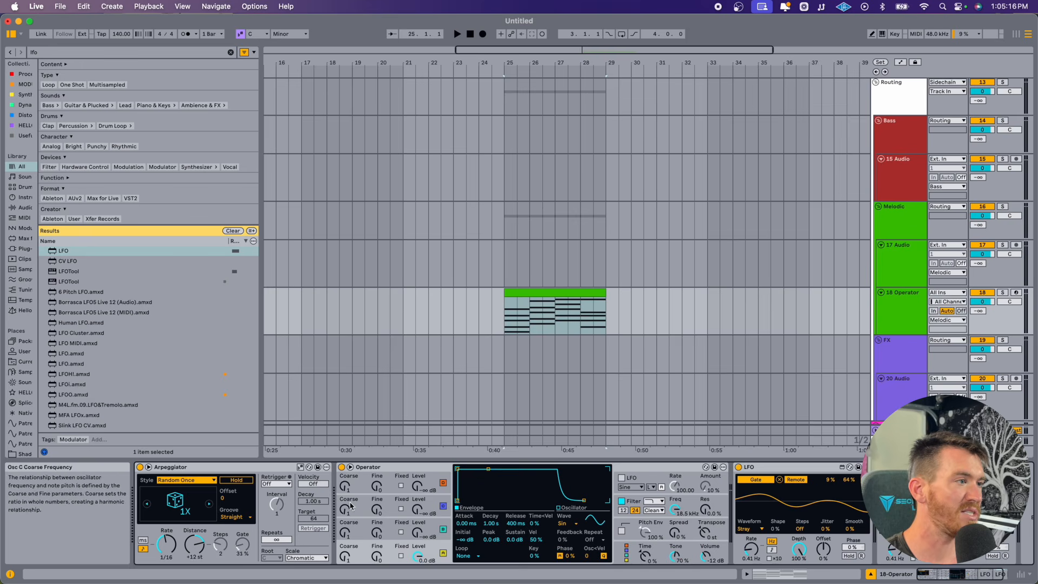
Step: Limit Operator to 1 voice and turn on Glide with a time of 50.0 ms
{"action": "left_click", "coordinate": [676, 551]}
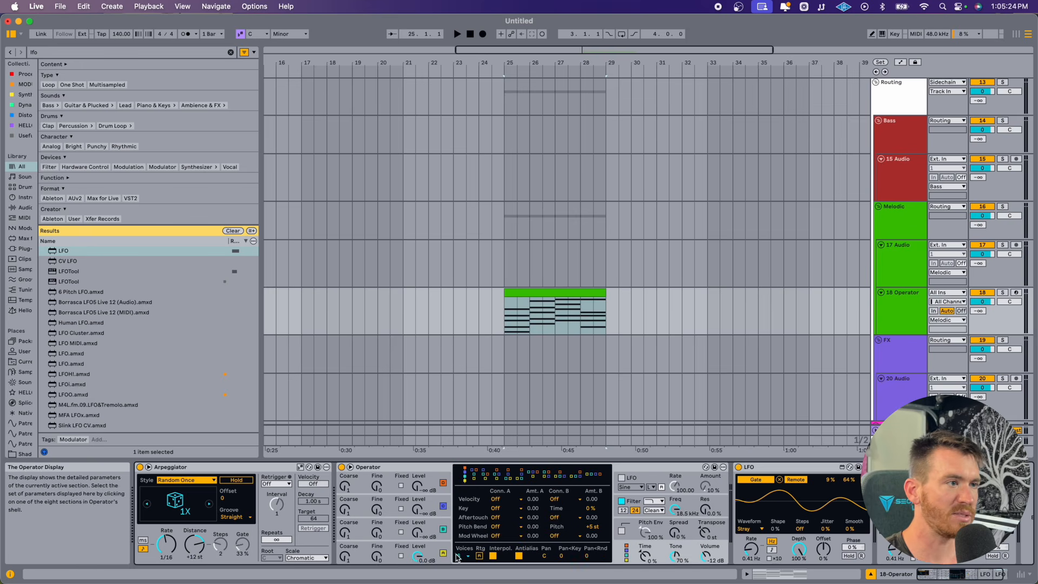
{"action": "left_click", "coordinate": [464, 556]}
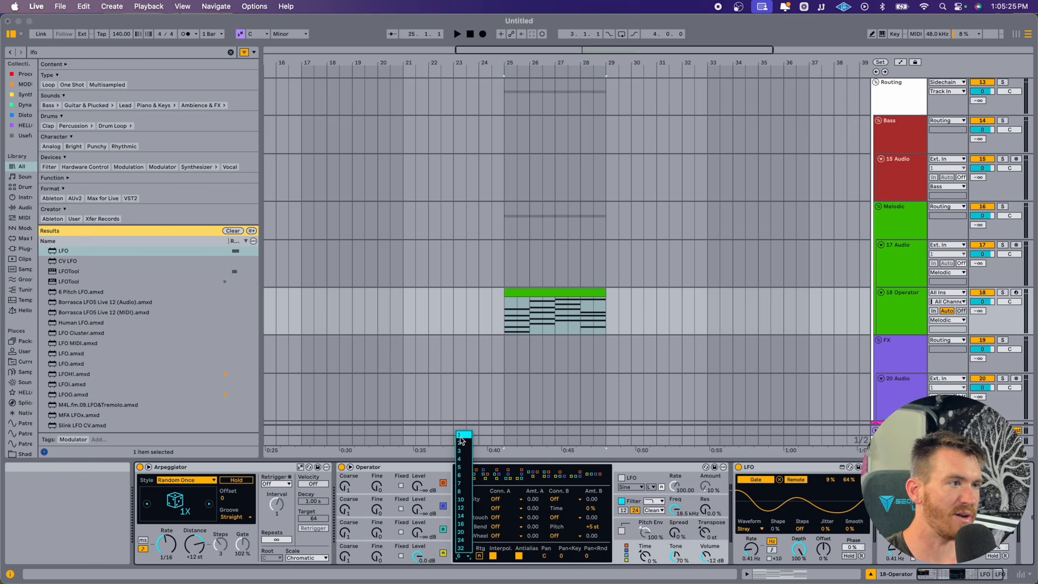
{"action": "left_click", "coordinate": [463, 435]}
{"action": "left_click", "coordinate": [637, 523]}
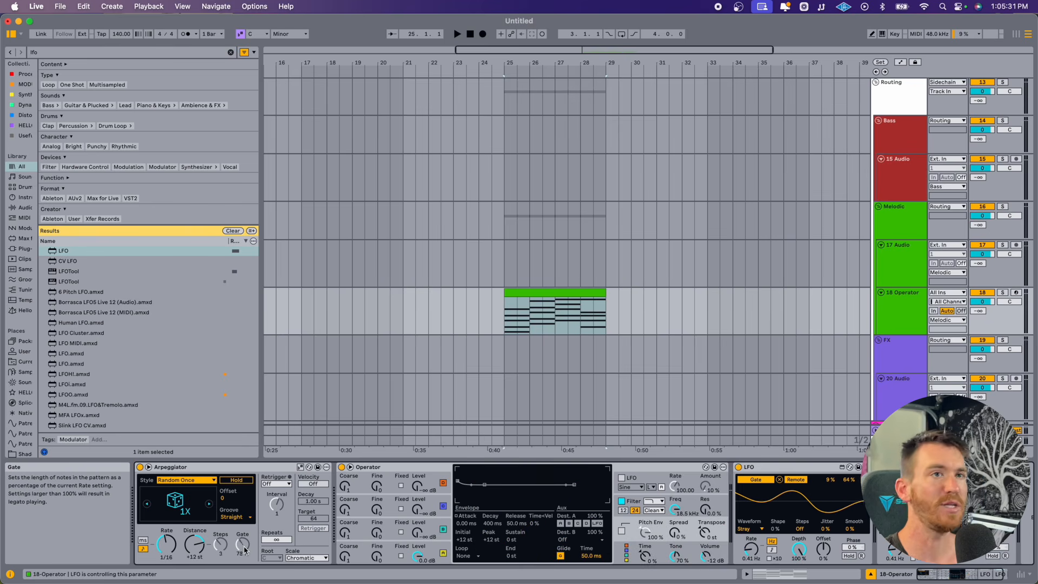
Step: Audition the modulated arpeggio, set Operator's Transpose to -12 st, and replay the clip
{"action": "left_click", "coordinate": [530, 292]}
{"action": "key", "text": "space"}
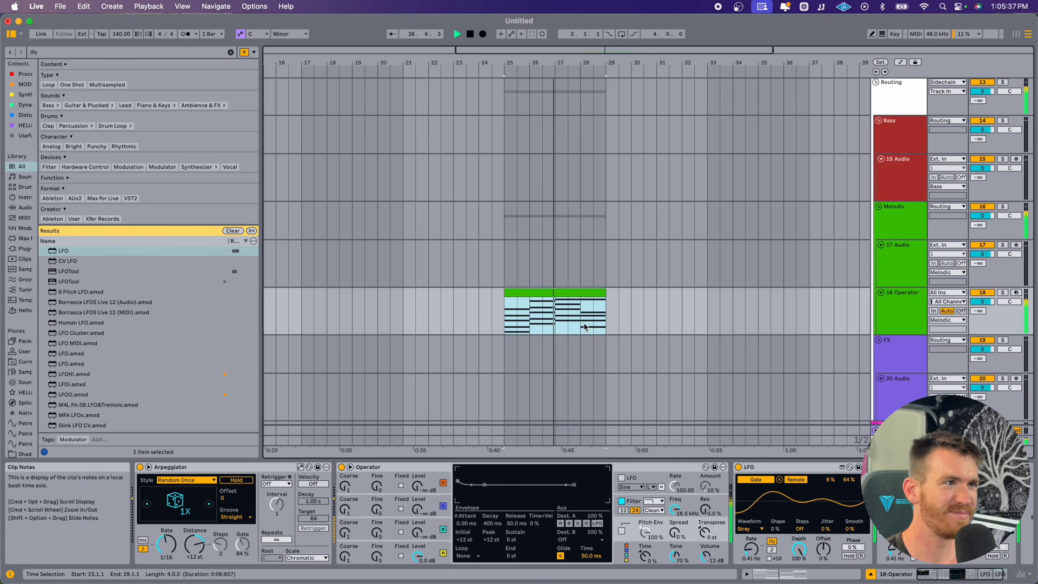
{"action": "key", "text": "space"}
{"action": "left_click", "coordinate": [707, 534]}
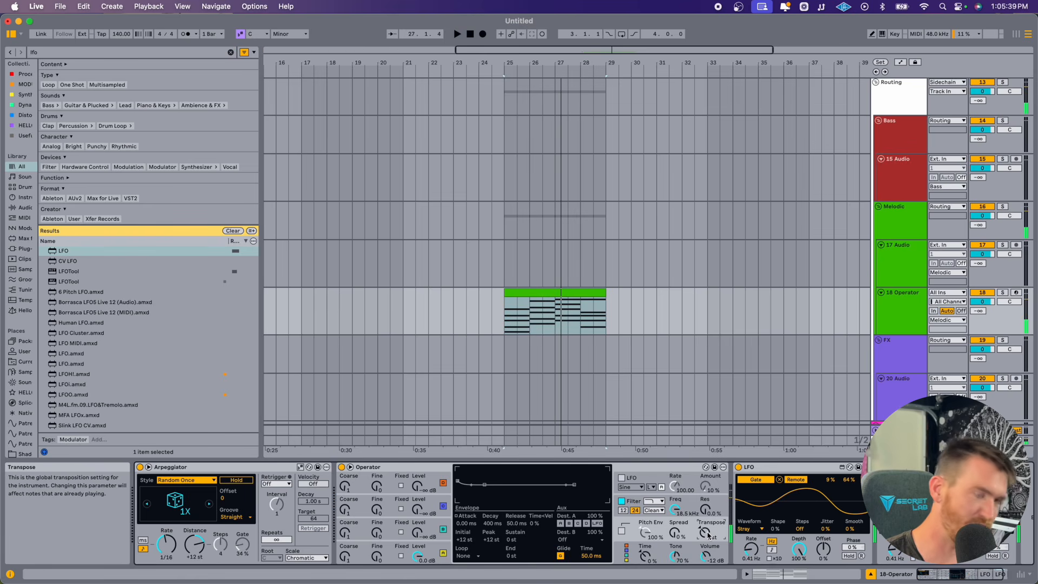
{"action": "key", "text": "space"}
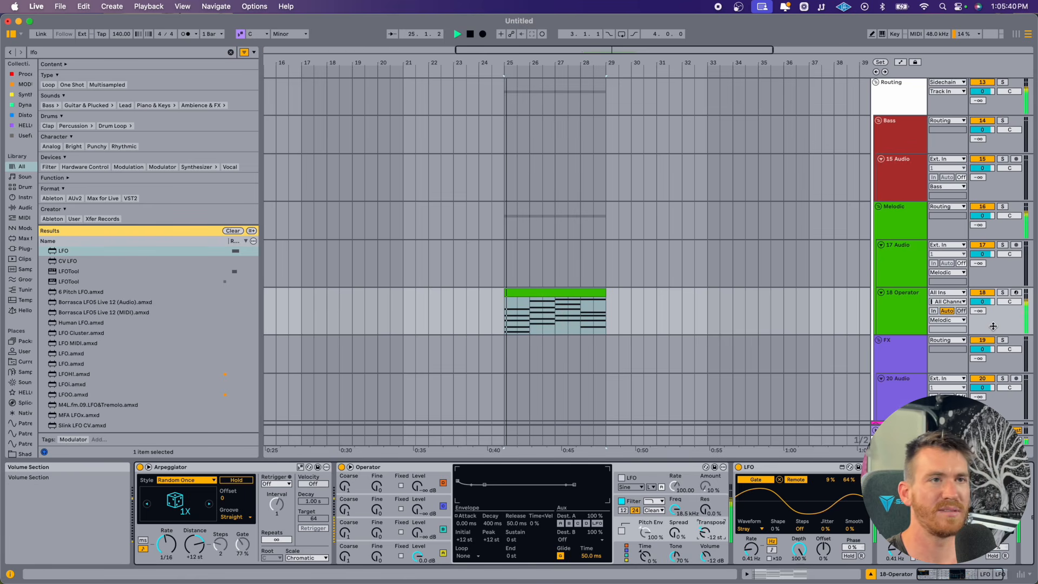
Step: Insert a MIDI track under 18 Operator, set its input to 18-Operator Post FX, and arm it
{"action": "left_click", "coordinate": [916, 318]}
{"action": "key", "text": "super+shift+t"}
{"action": "left_click", "coordinate": [944, 340]}
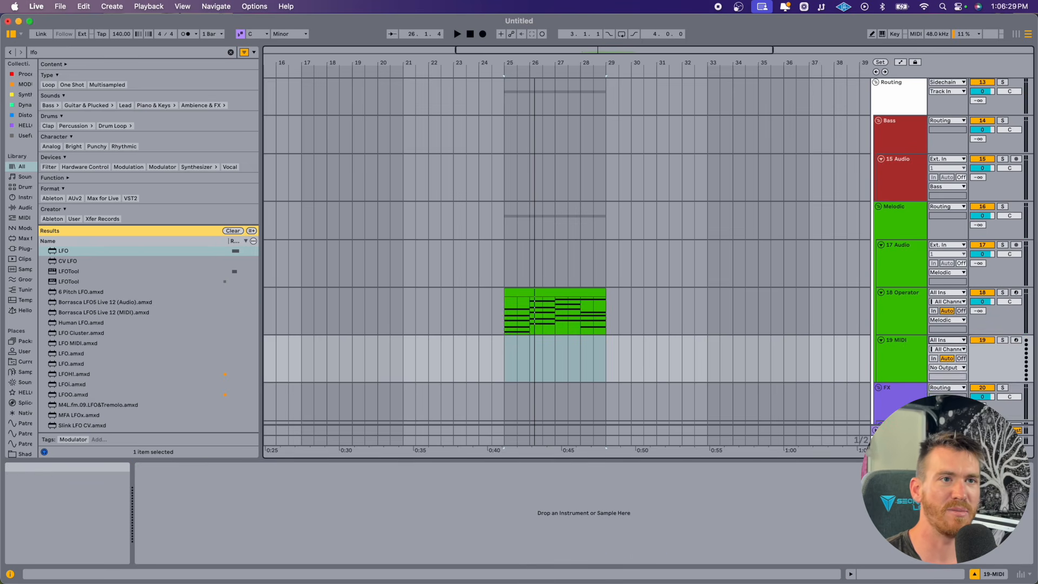
{"action": "left_click", "coordinate": [954, 400]}
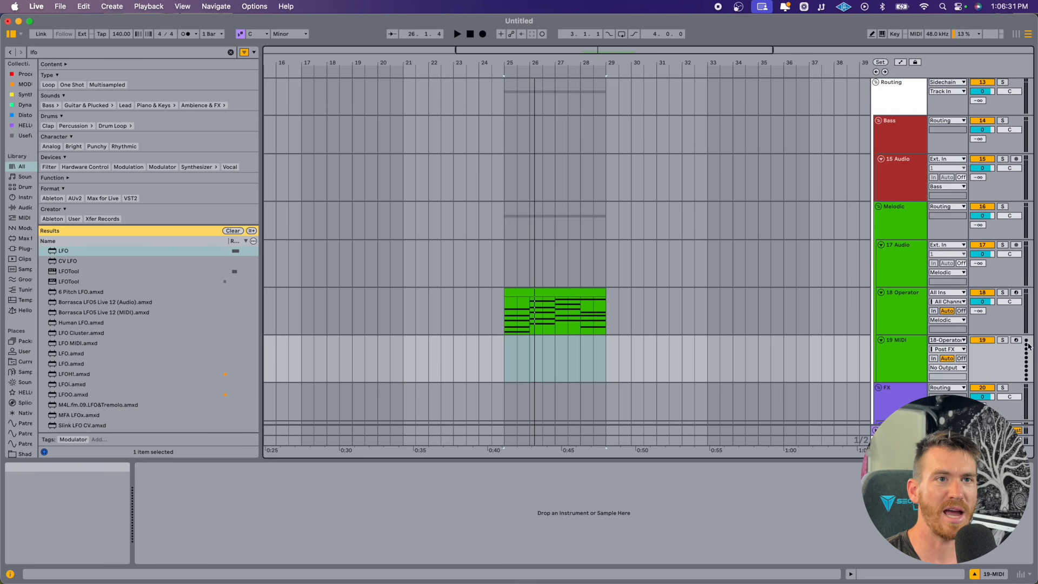
{"action": "left_click", "coordinate": [1016, 340]}
Step: Record the LFO-modulated arpeggio onto the 19 MIDI track from bar 25 to just past bar 29
{"action": "left_click", "coordinate": [505, 292]}
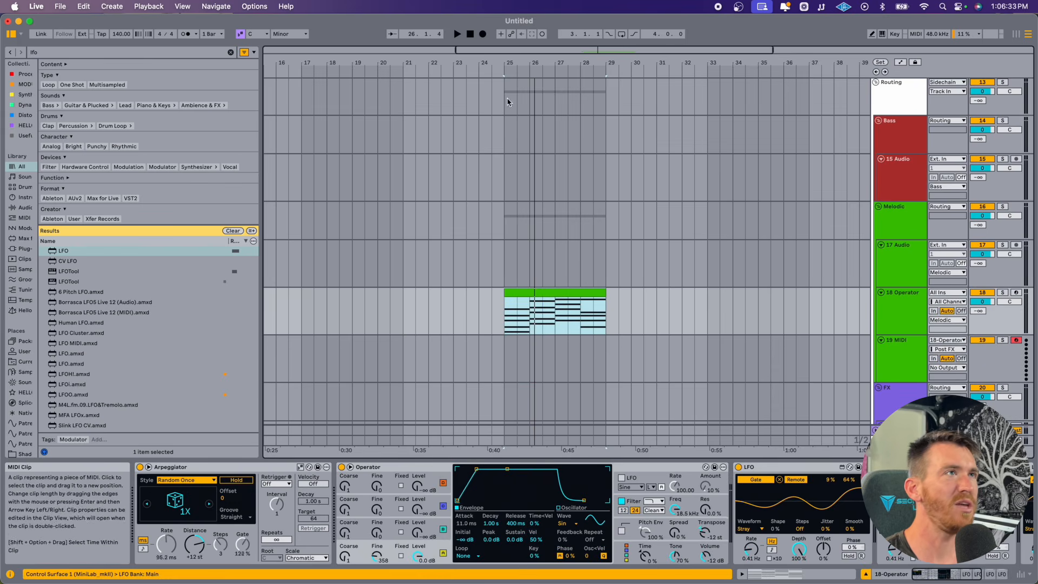
{"action": "left_click", "coordinate": [483, 34]}
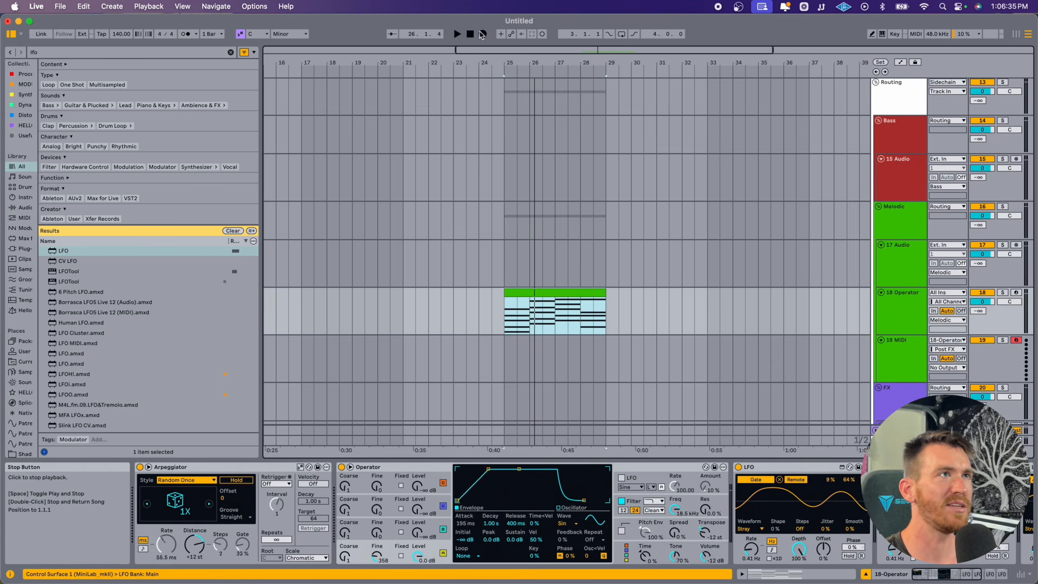
{"action": "left_click_drag", "start_coordinate": [514, 63], "coordinate": [514, 108]}
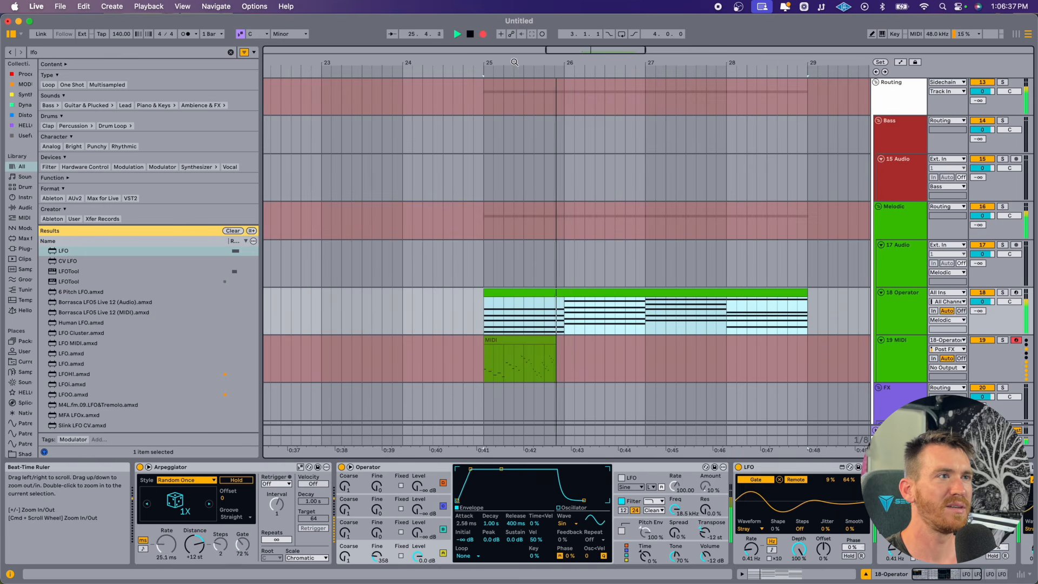
{"action": "scroll", "coordinate": [691, 345], "scroll_direction": "right", "scroll_amount": 3}
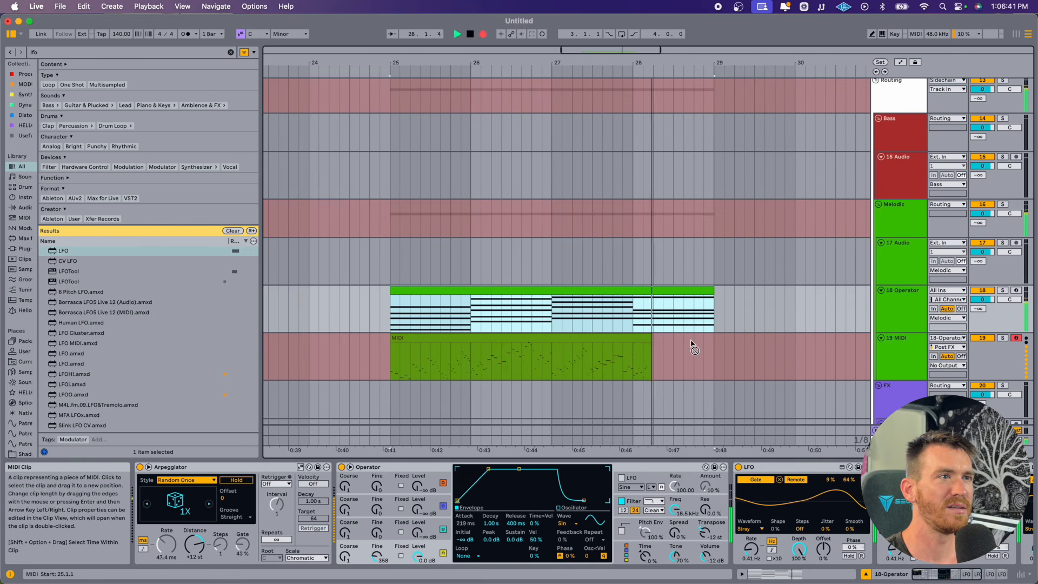
{"action": "key", "text": "space"}
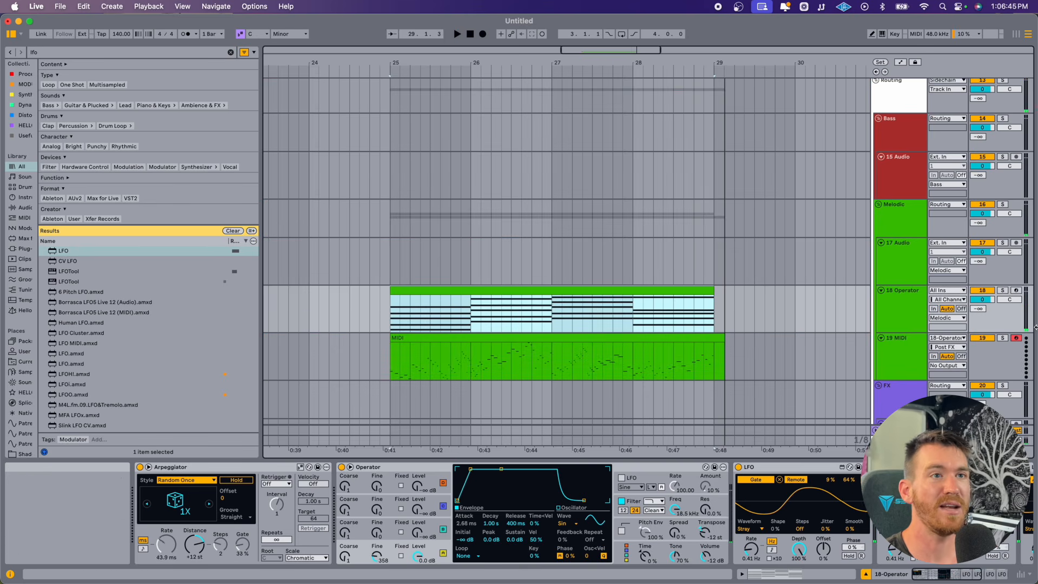
Step: Copy the Operator instrument from track 18 onto the 19 MIDI track and select its recorded clip
{"action": "left_click", "coordinate": [897, 315]}
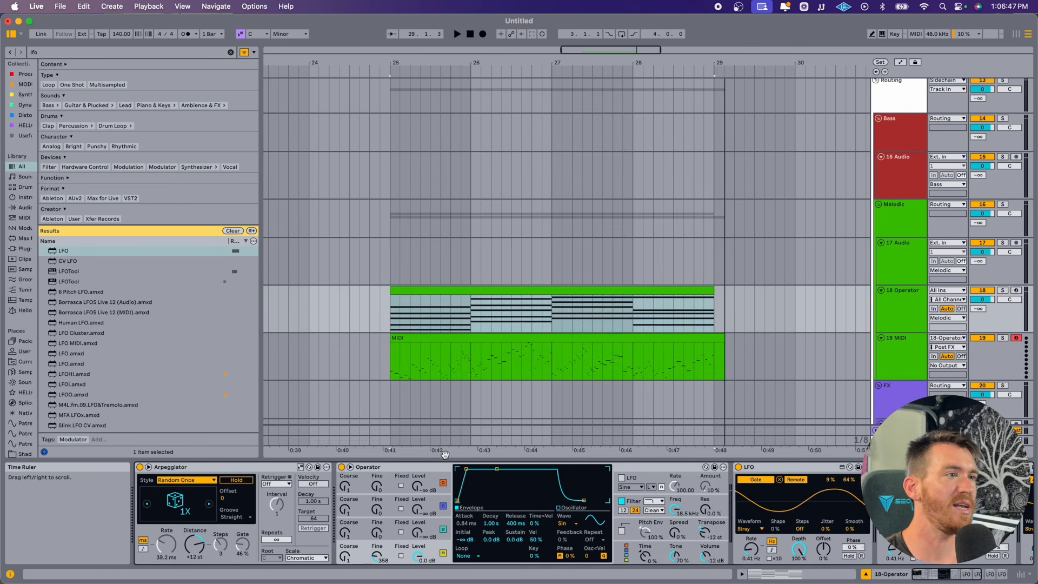
{"action": "left_click_drag", "start_coordinate": [398, 467], "coordinate": [508, 364]}
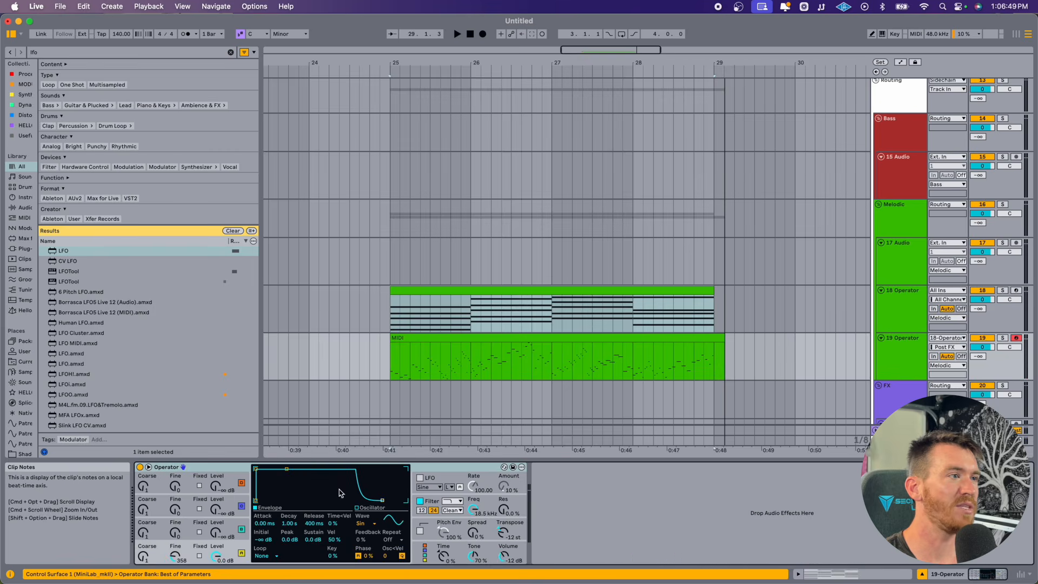
{"action": "left_click", "coordinate": [505, 359]}
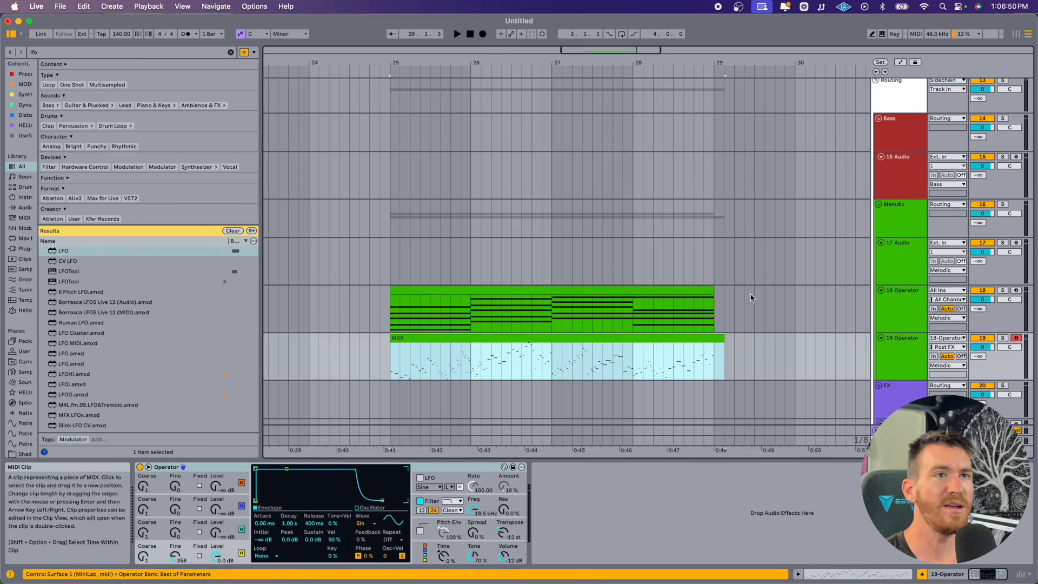
{"action": "left_click", "coordinate": [605, 341]}
Step: Go to the drum tracks and search the browser for "break 140"
{"action": "scroll", "coordinate": [602, 343], "scroll_direction": "up", "scroll_amount": 15}
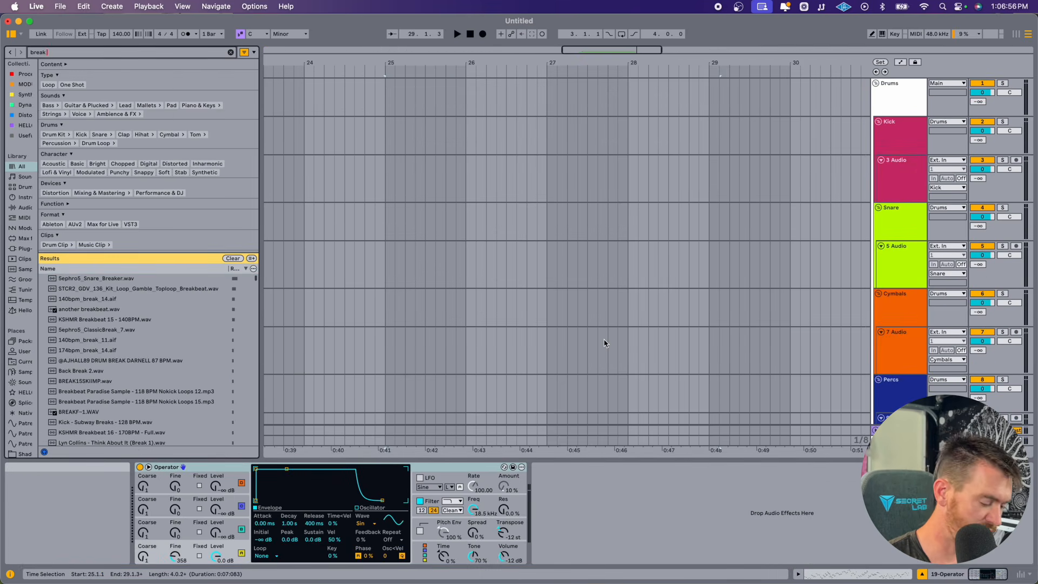
{"action": "type", "text": "140"}
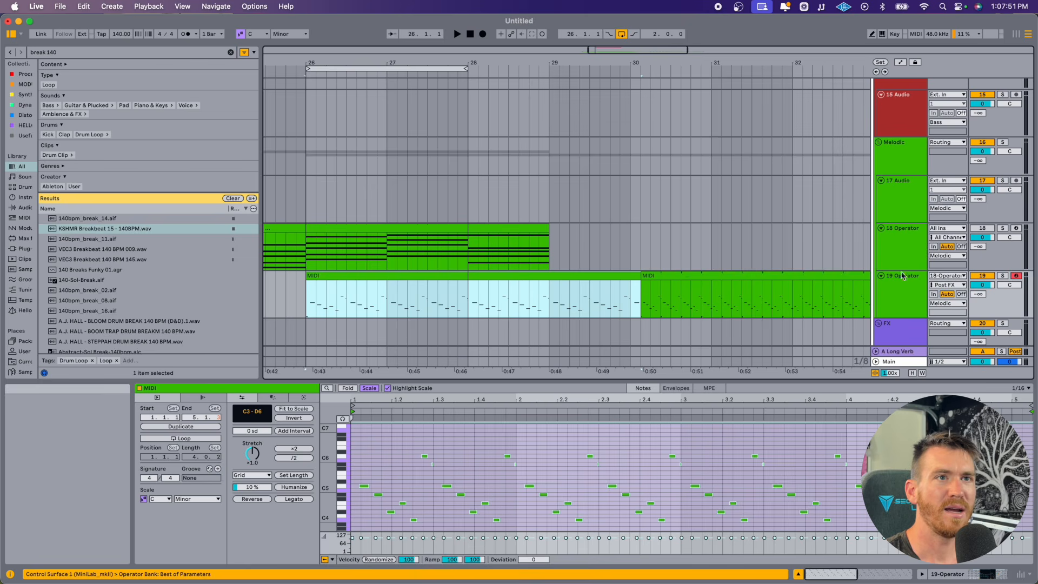
Step: Disarm the 19 Operator track, set its input to All Ins, and play its recorded clip from bar 26
{"action": "left_click", "coordinate": [1016, 276]}
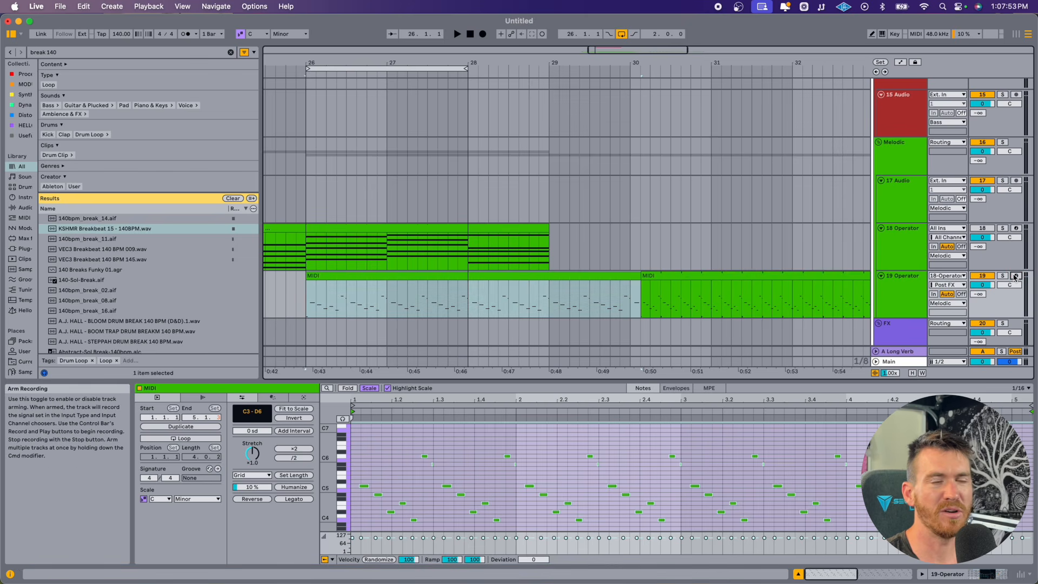
{"action": "left_click", "coordinate": [947, 276]}
{"action": "left_click", "coordinate": [943, 292]}
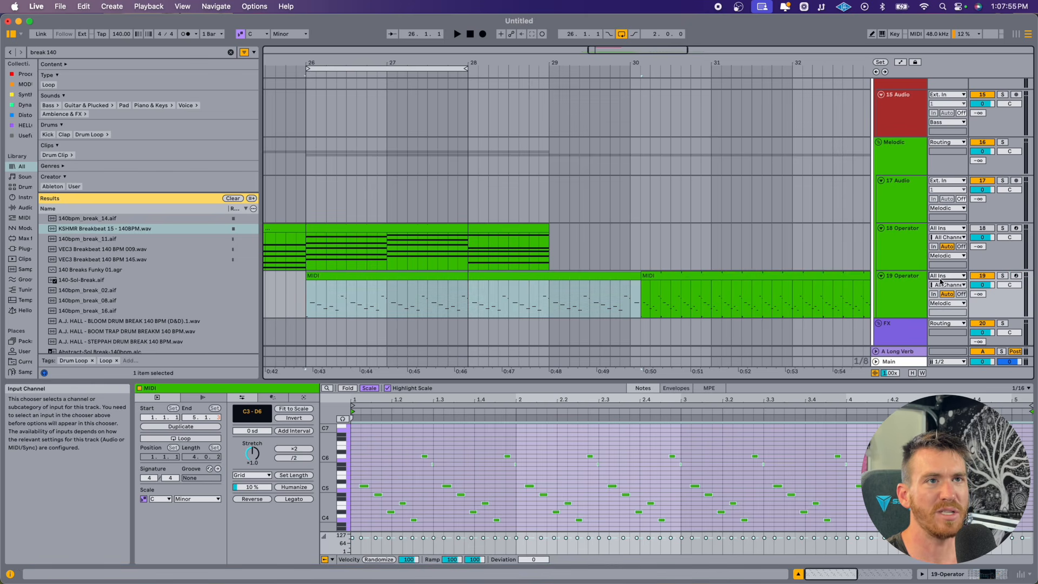
{"action": "left_click", "coordinate": [407, 276]}
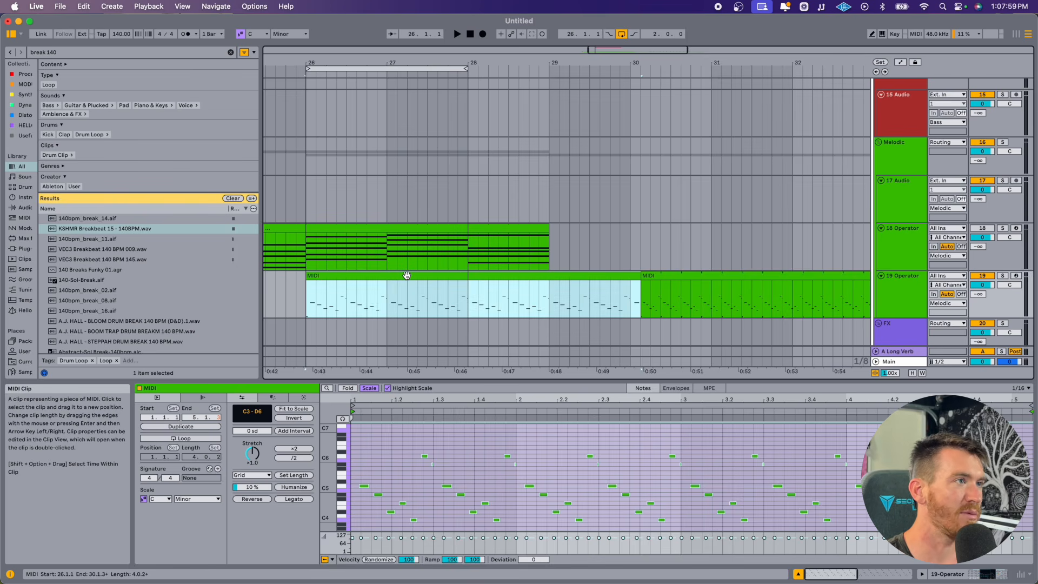
{"action": "key", "text": "space"}
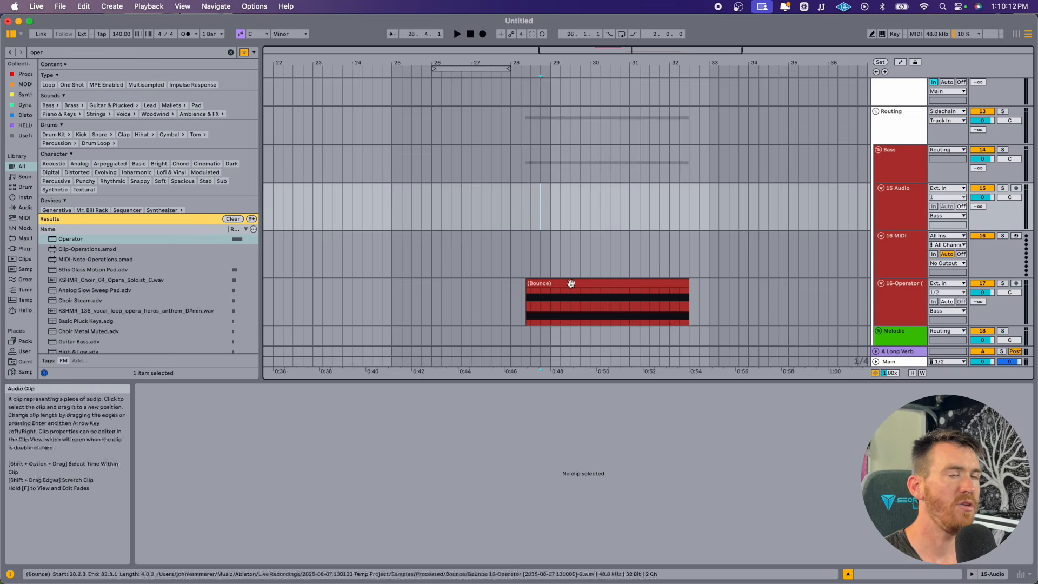
Step: Search the browser for "sampler" and load Sampler onto the 16 MIDI track
{"action": "left_click", "coordinate": [602, 263]}
{"action": "left_click", "coordinate": [574, 263]}
{"action": "key", "text": "super+f"}
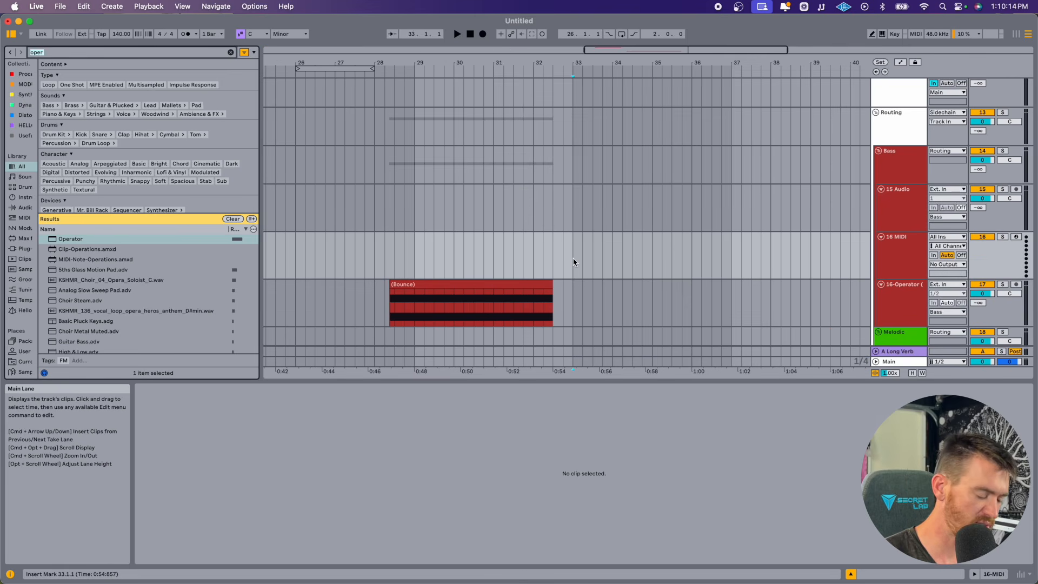
{"action": "type", "text": "sampler"}
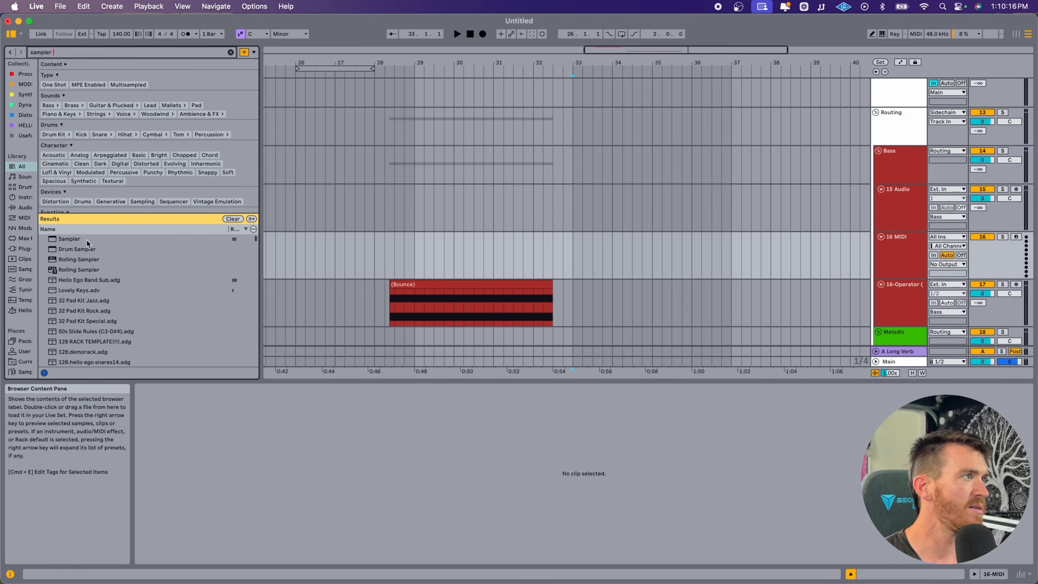
{"action": "double_click", "coordinate": [78, 243]}
Step: Create a two-bar MIDI clip on the Sampler track from bar 33 to bar 35 and put a sustained note in it
{"action": "left_click", "coordinate": [562, 259]}
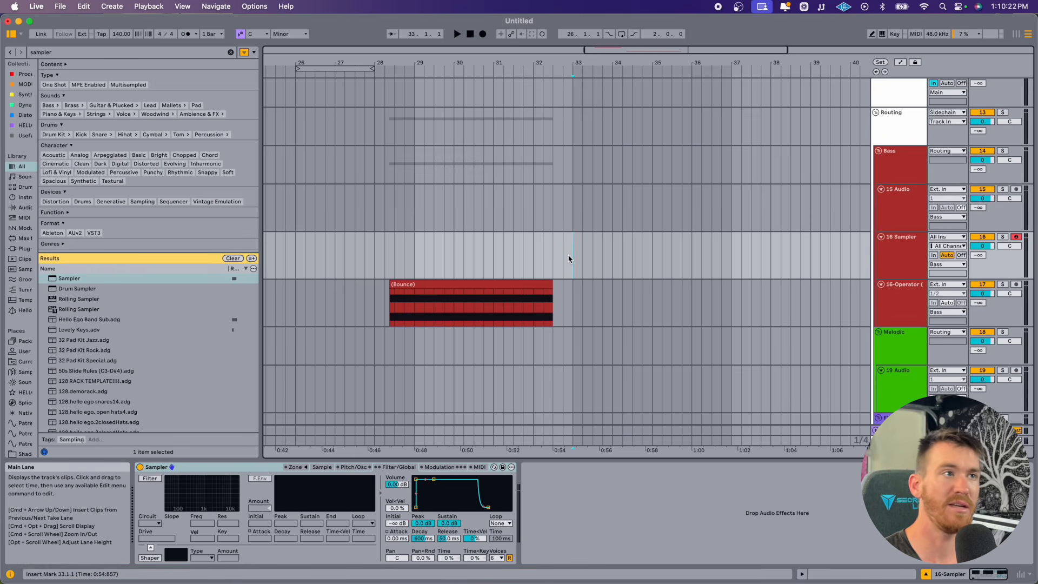
{"action": "left_click_drag", "start_coordinate": [569, 259], "coordinate": [655, 255]}
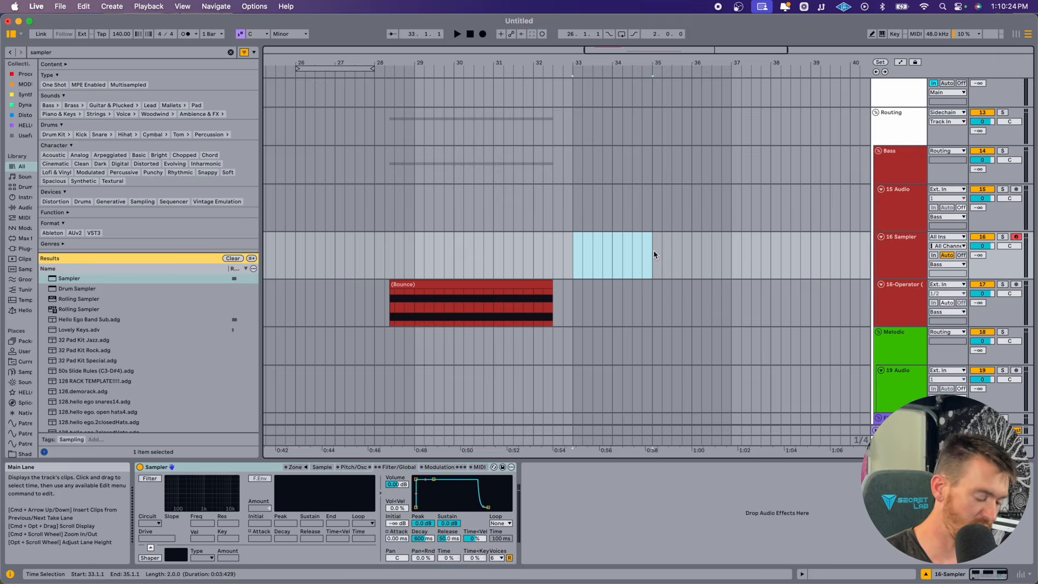
{"action": "key", "text": "super+shift+m"}
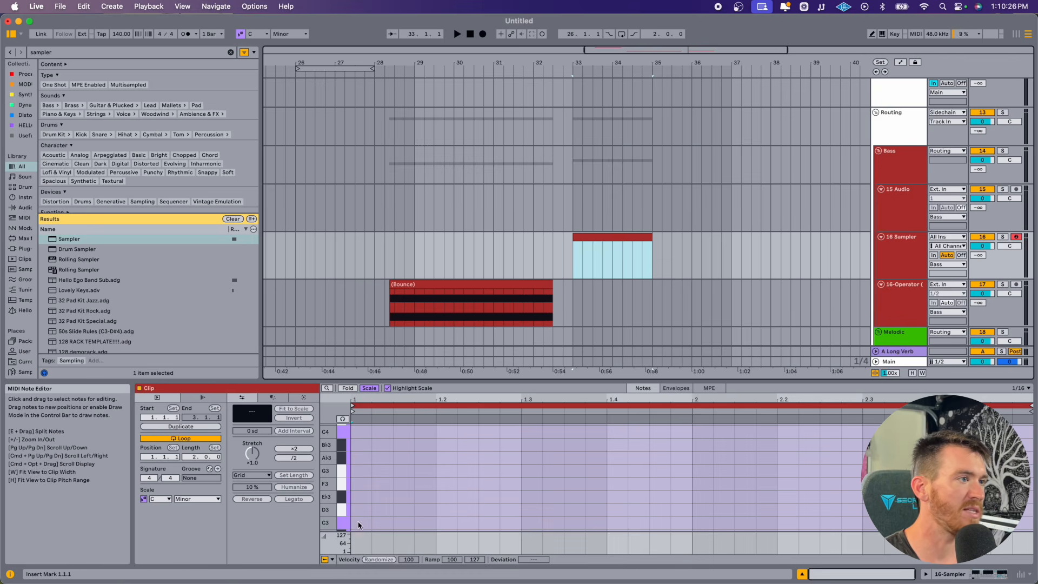
{"action": "left_click", "coordinate": [360, 503]}
{"action": "key", "text": "super+v"}
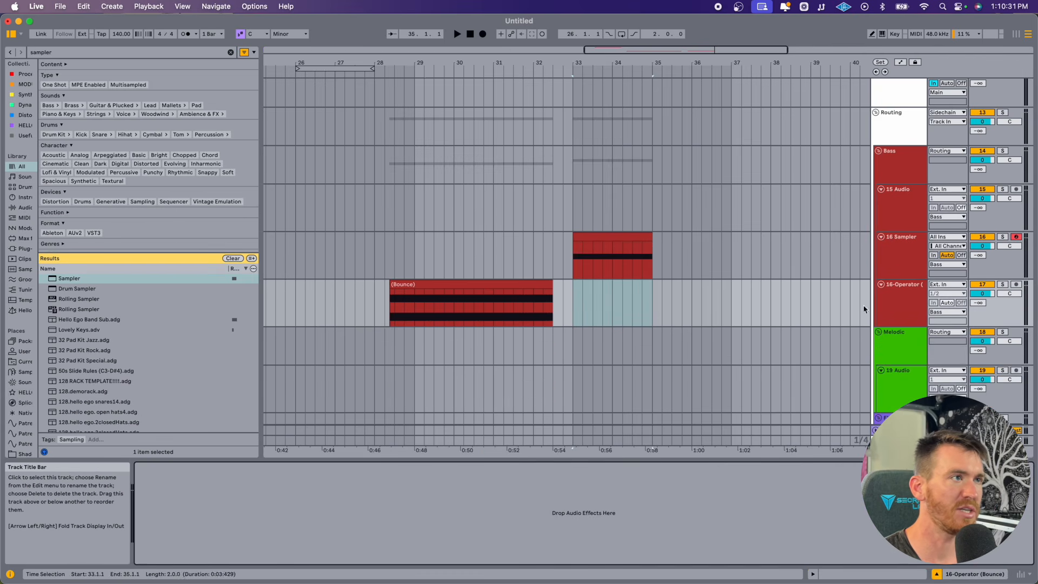
Step: Solo the bounced Operator audio track and play its clip briefly
{"action": "left_click", "coordinate": [427, 281]}
{"action": "key", "text": "s"}
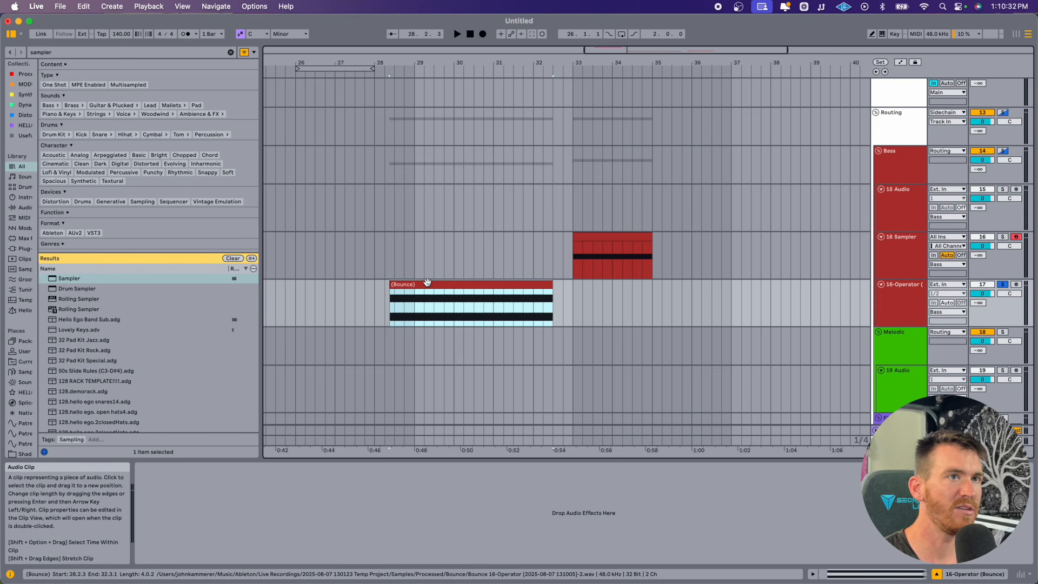
{"action": "key", "text": "space"}
{"action": "key", "text": "space"}
Step: Load the bounced Operator audio clip into Sampler on track 16 as its sample
{"action": "key", "text": "Up"}
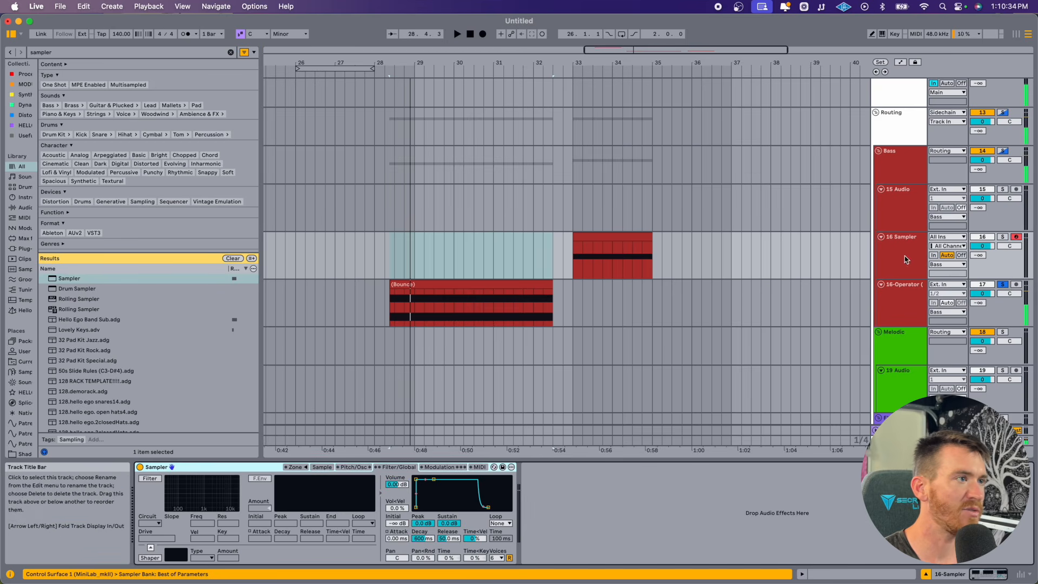
{"action": "left_click", "coordinate": [322, 467]}
{"action": "left_click", "coordinate": [426, 287]}
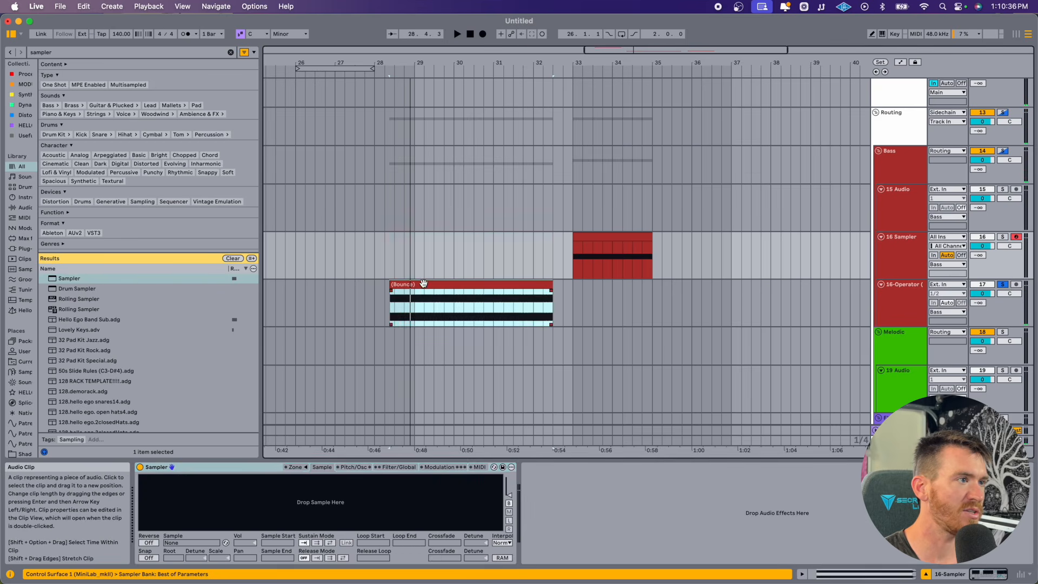
{"action": "left_click_drag", "start_coordinate": [342, 516], "coordinate": [341, 517]}
Step: Solo track 16 and play its MIDI clip from bar 33 to hear the sampled bass
{"action": "left_click", "coordinate": [587, 236]}
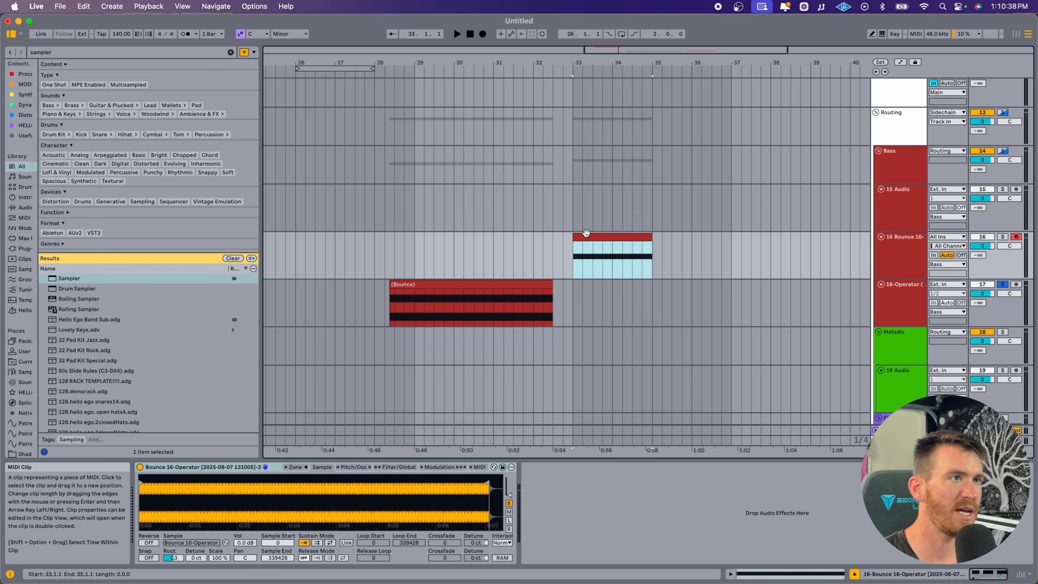
{"action": "scroll", "coordinate": [587, 236], "scroll_direction": "right", "scroll_amount": 2}
{"action": "key", "text": "space"}
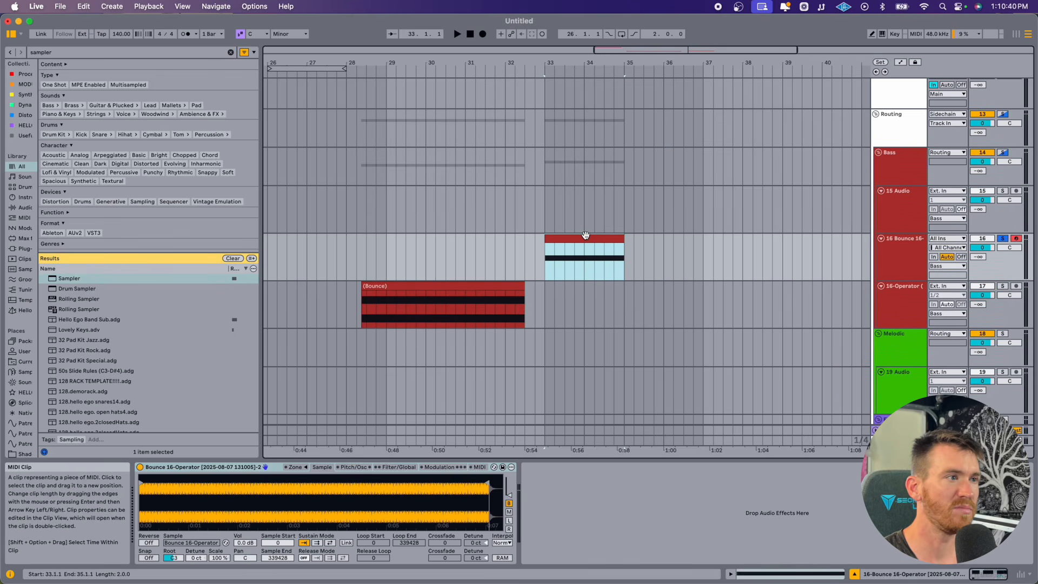
{"action": "key", "text": "space"}
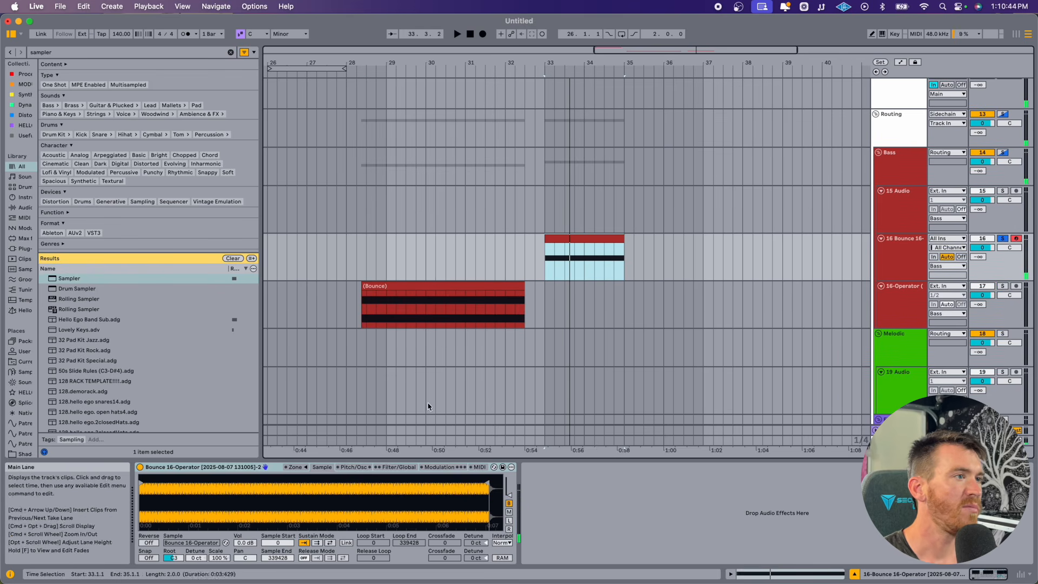
Step: Turn on Sampler's modulation oscillator, adjust its volume and set Coarse to 2 while auditioning the clip
{"action": "left_click", "coordinate": [355, 468]}
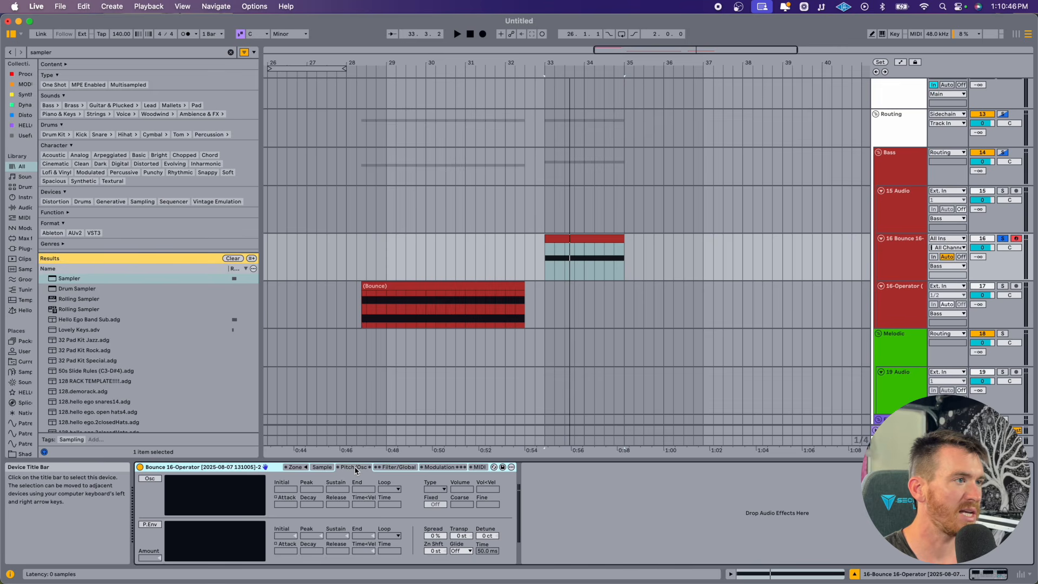
{"action": "left_click", "coordinate": [151, 479]}
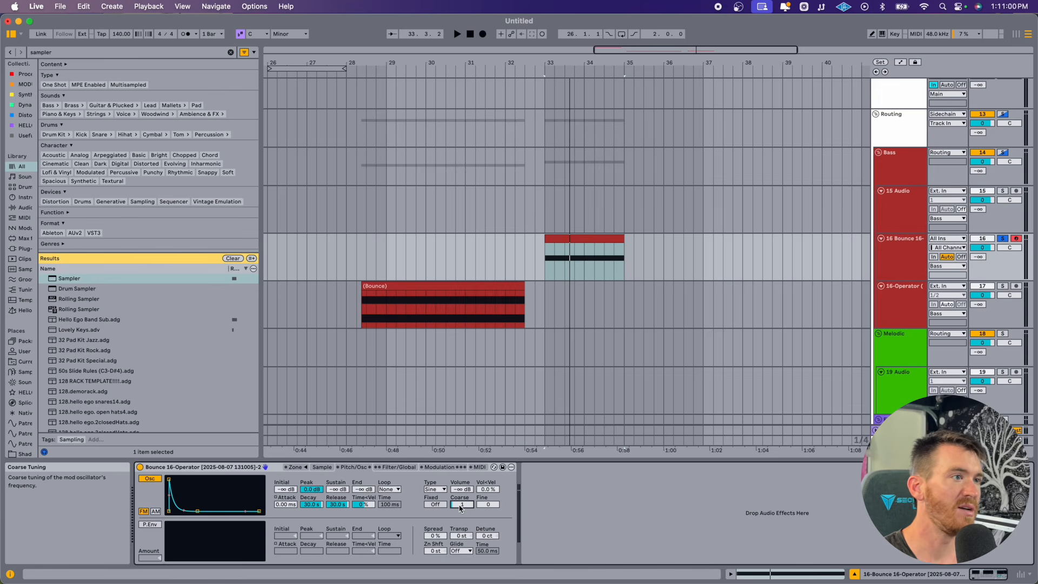
{"action": "left_click_drag", "start_coordinate": [462, 490], "coordinate": [461, 476]}
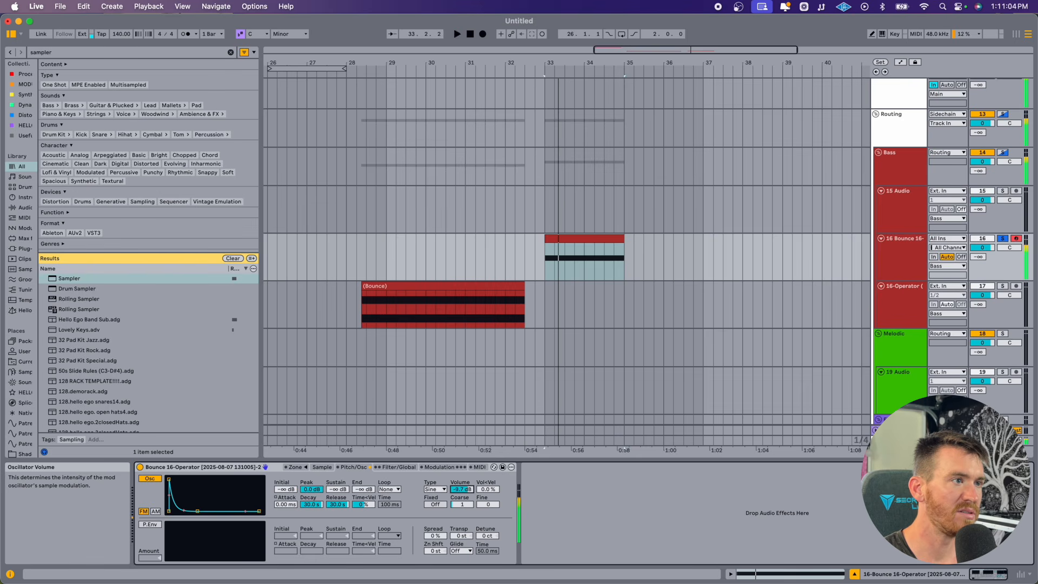
{"action": "key", "text": "space"}
{"action": "key", "text": "space"}
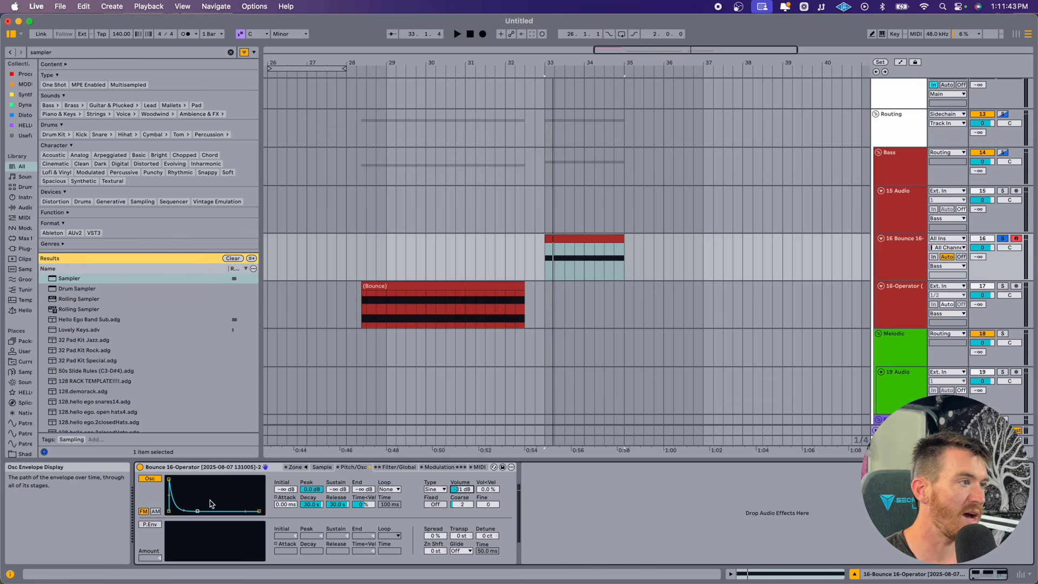
Step: Shorten the oscillator envelope's decay to about 397 ms and set the oscillator volume to about -7.8 dB during playback
{"action": "left_click_drag", "start_coordinate": [197, 511], "coordinate": [183, 510]}
{"action": "key", "text": "space"}
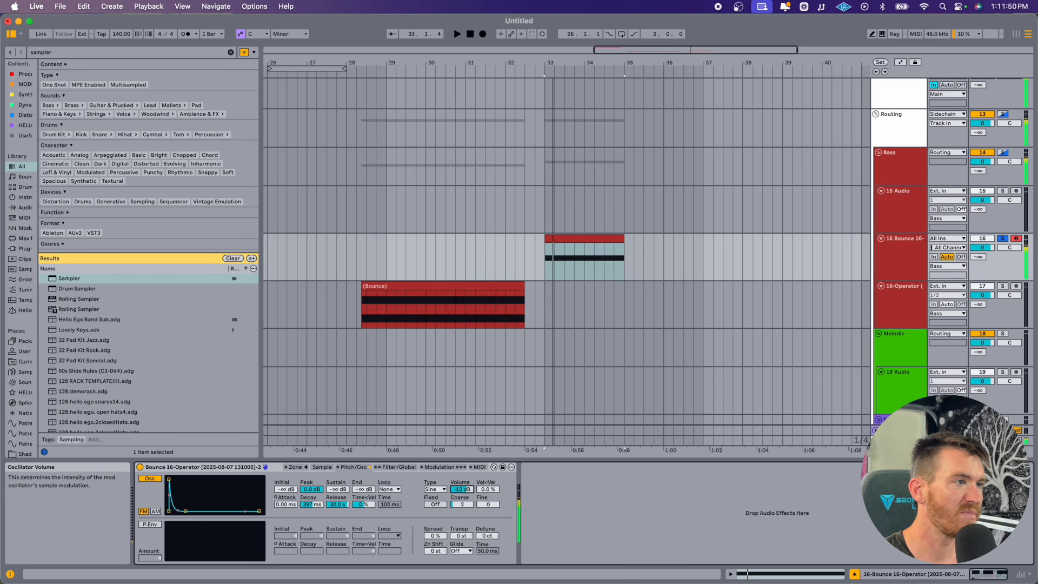
{"action": "mouse_move", "coordinate": [462, 490]}
{"action": "left_mouse_down"}
{"action": "mouse_move", "coordinate": [463, 476]}
{"action": "mouse_move", "coordinate": [457, 494]}
{"action": "left_mouse_up"}
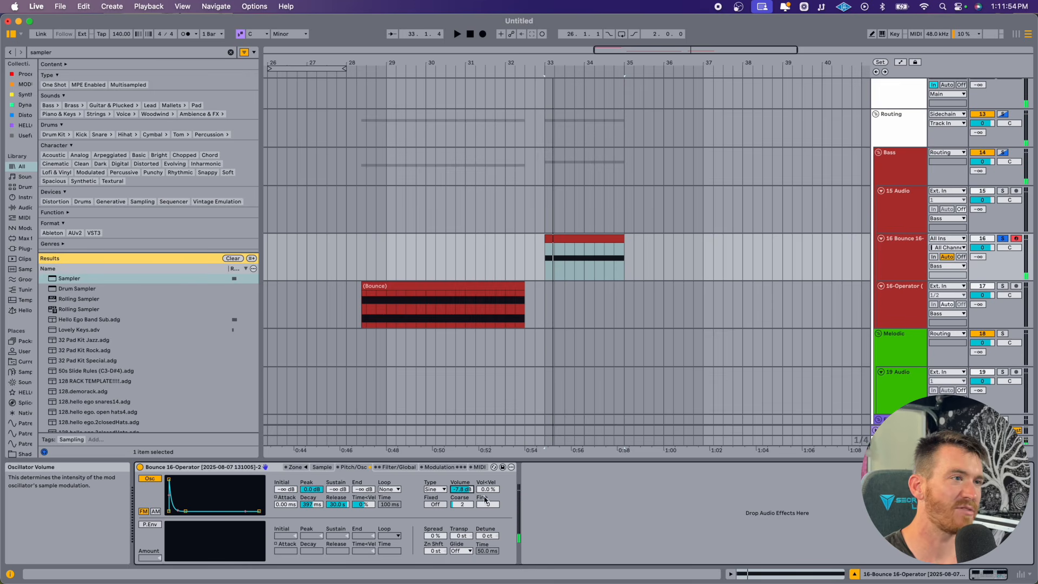
Step: Set the oscillator envelope's loop mode to Beat with a 1/8 repeat and play the clip
{"action": "left_click", "coordinate": [388, 489]}
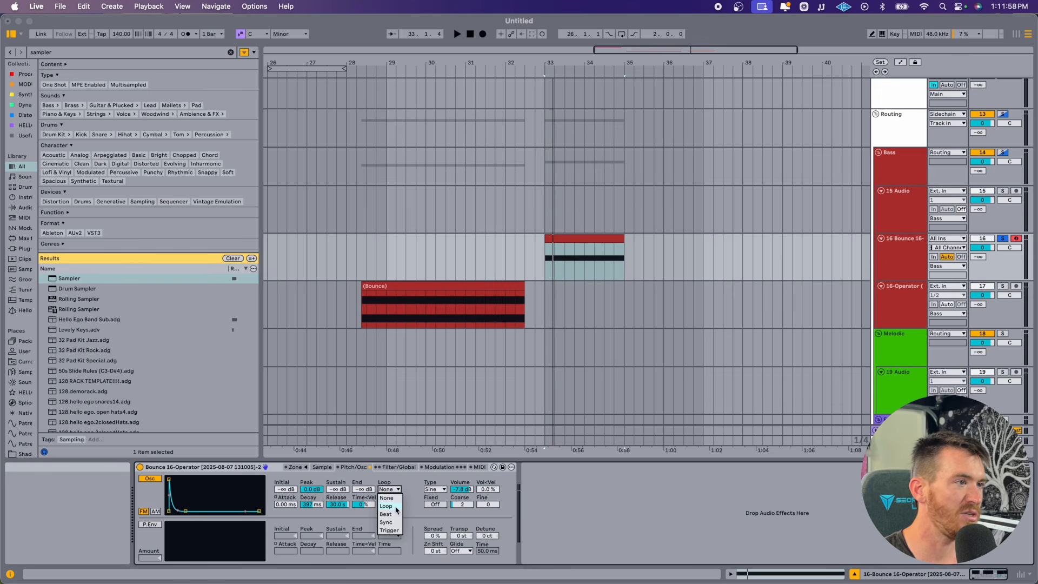
{"action": "left_click", "coordinate": [386, 514]}
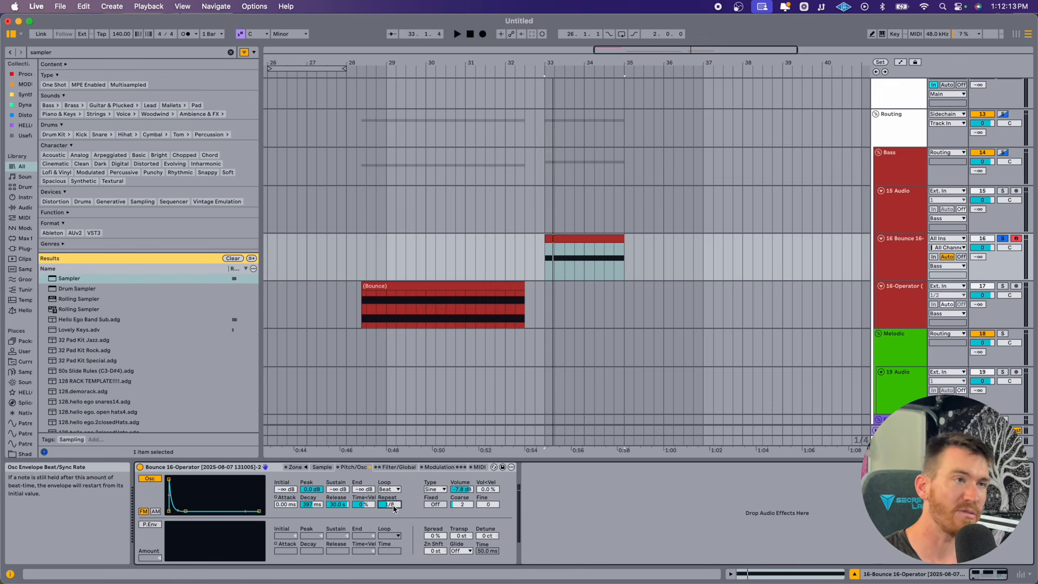
{"action": "key", "text": "space"}
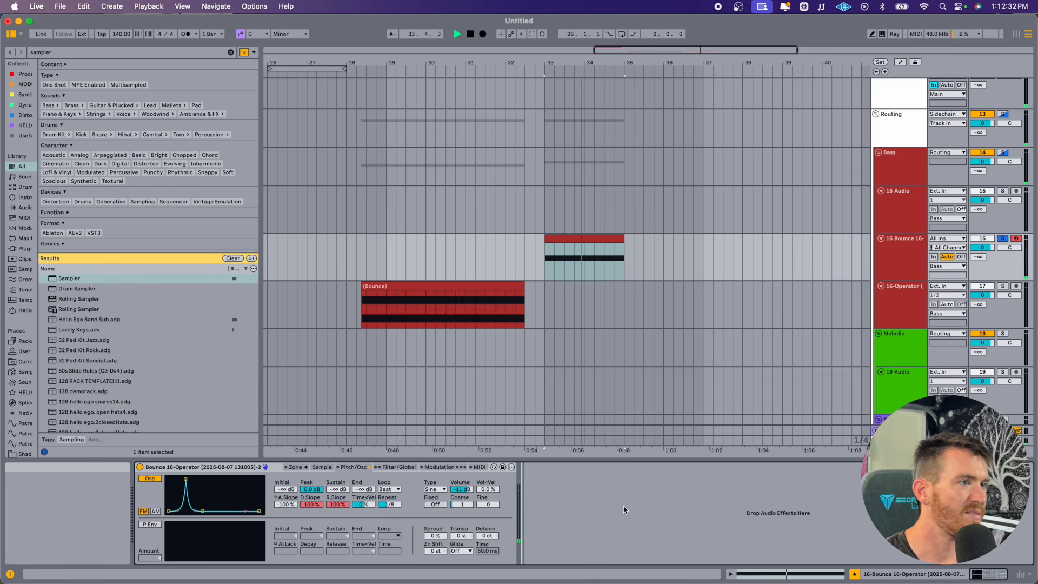
{"action": "key", "text": "space"}
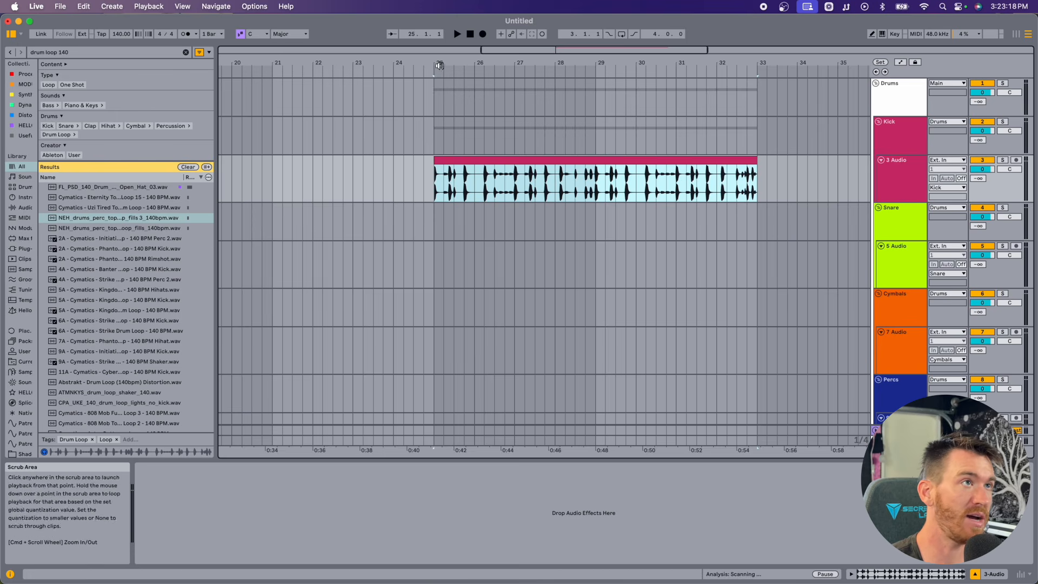
Step: Play the drum loop on the 3 Audio track from bar 25 and clear the browser search
{"action": "key", "text": "plus"}
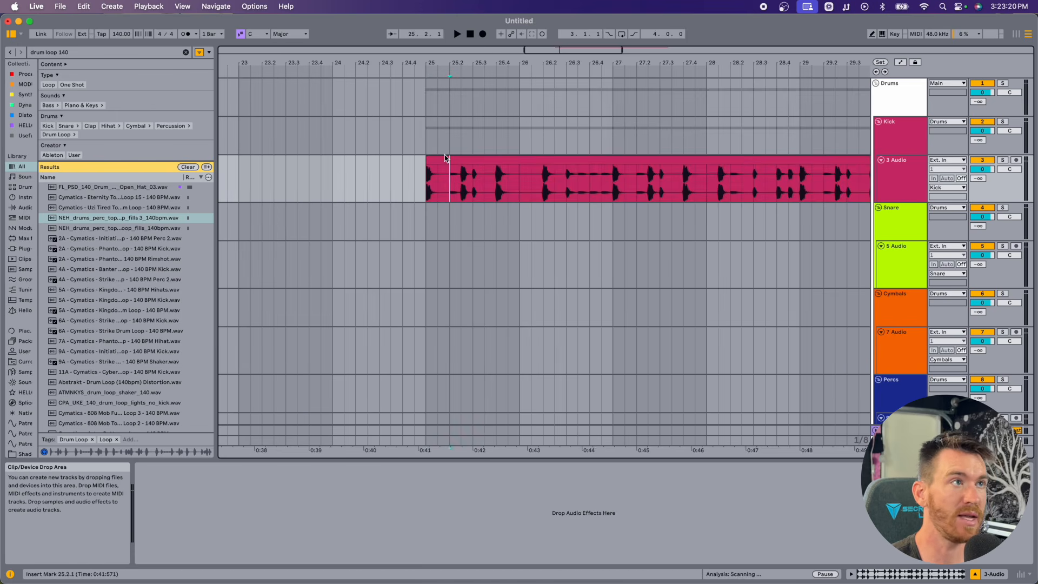
{"action": "left_click", "coordinate": [443, 156]}
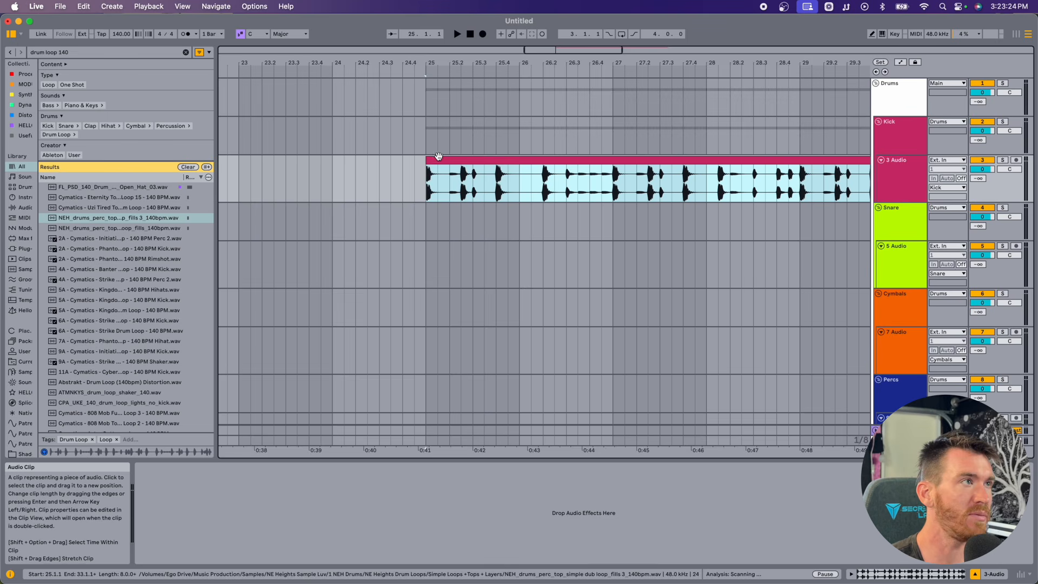
{"action": "key", "text": "space"}
{"action": "left_click", "coordinate": [185, 53]}
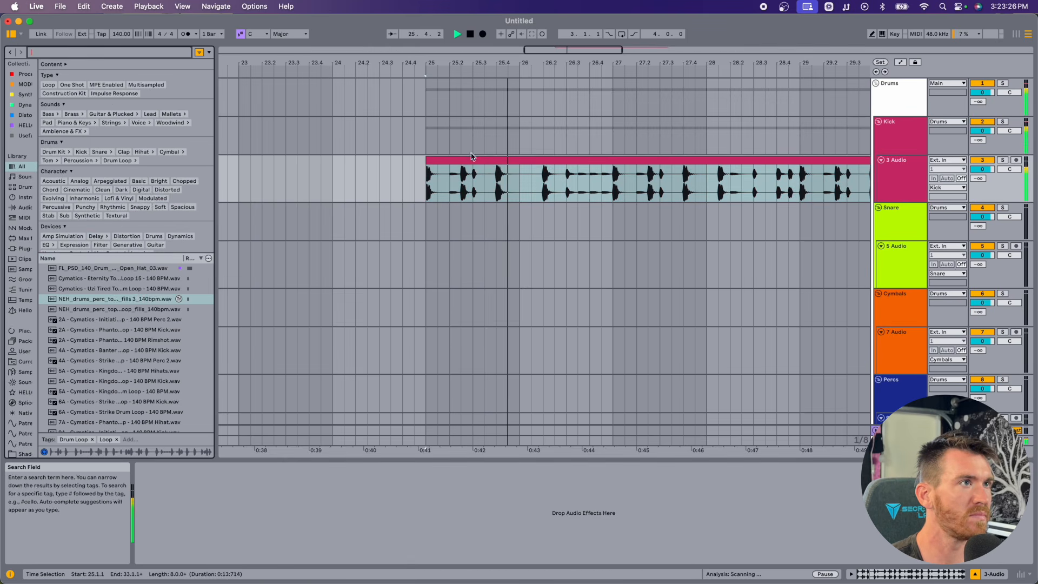
{"action": "scroll", "coordinate": [473, 161], "scroll_direction": "right", "scroll_amount": 5}
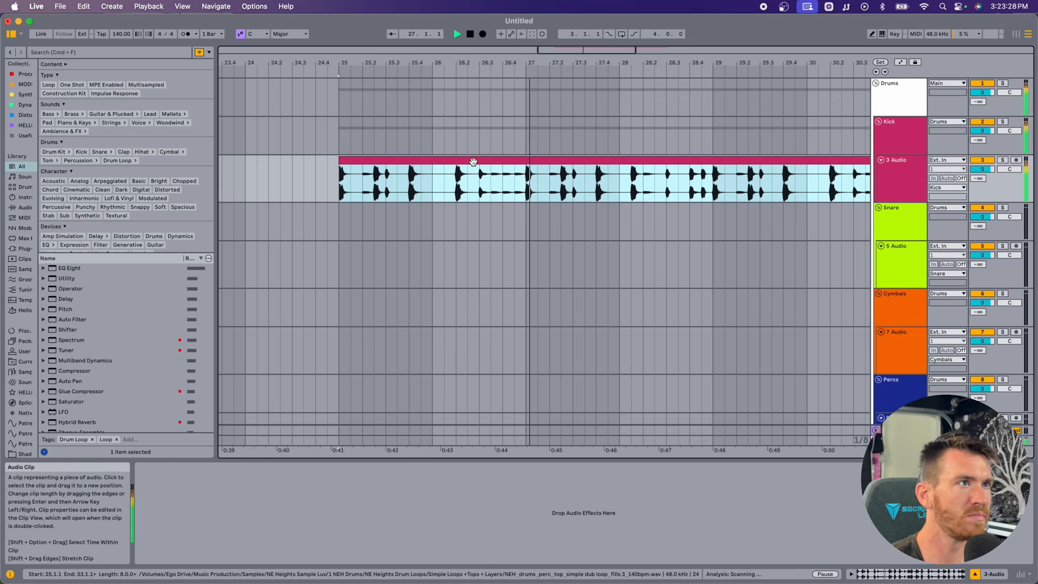
{"action": "key", "text": "space"}
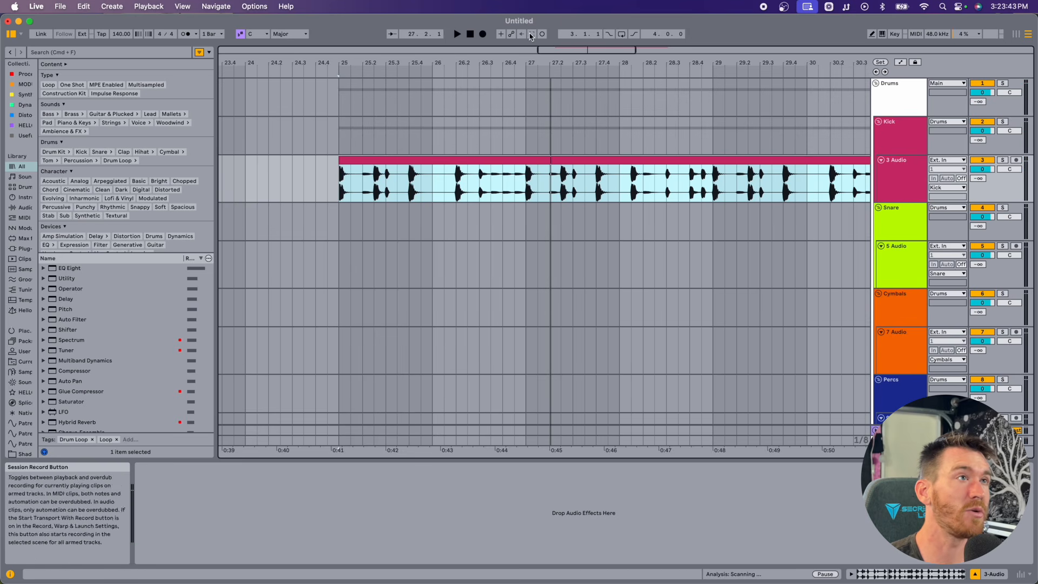
Step: Set the playback start to bar 28 in the drum loop and add a Glue Compressor to the 3 Audio track
{"action": "left_click_drag", "start_coordinate": [501, 62], "coordinate": [500, 53]}
{"action": "left_click", "coordinate": [891, 185]}
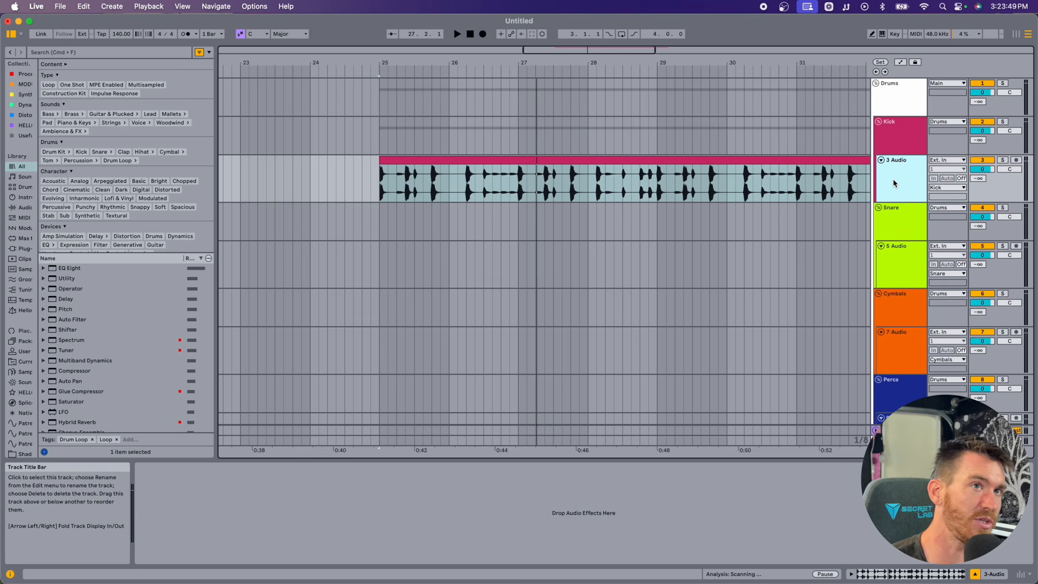
{"action": "left_click", "coordinate": [578, 181]}
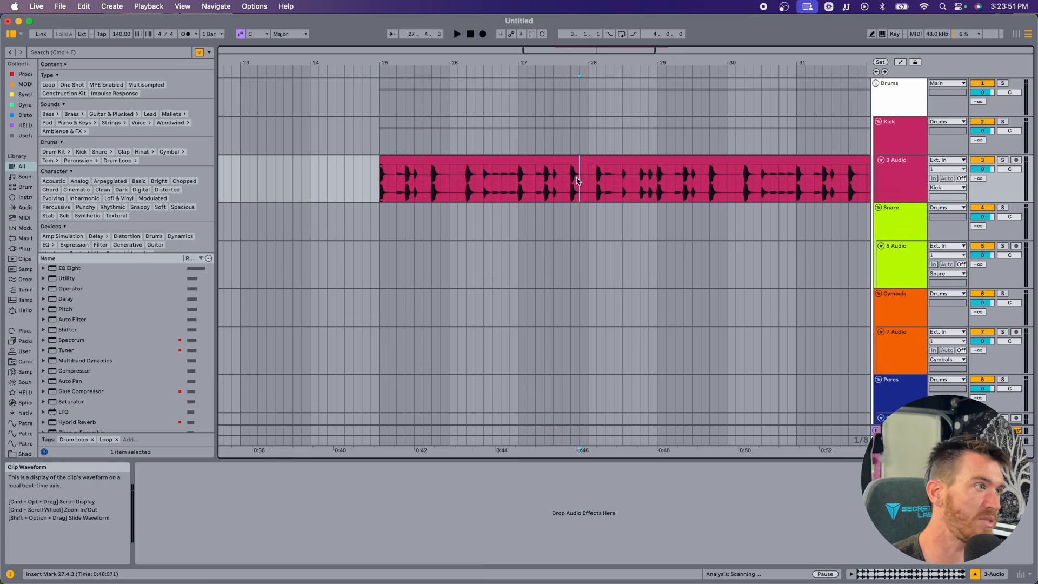
{"action": "left_click", "coordinate": [590, 183]}
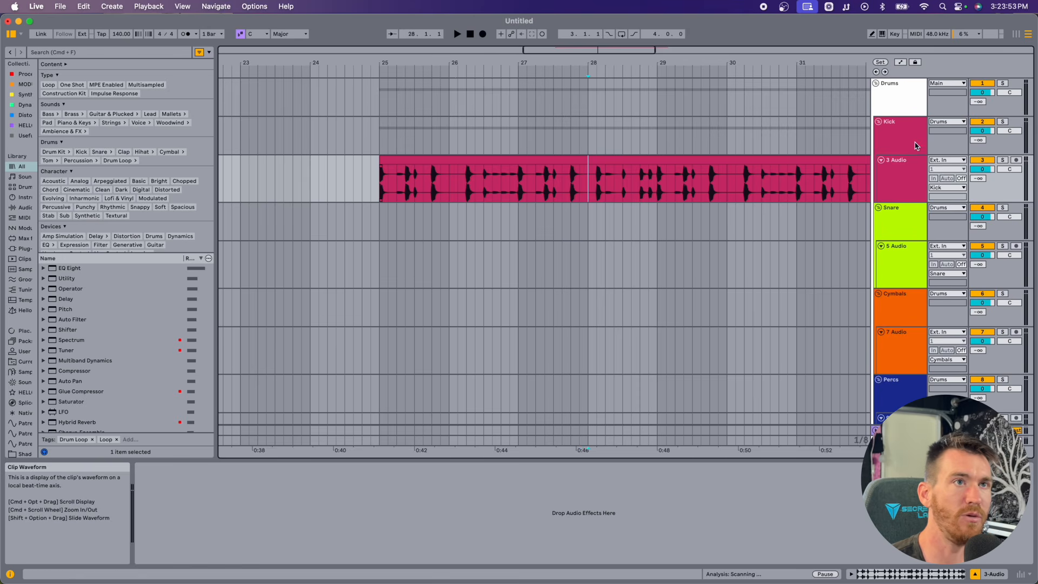
{"action": "left_click", "coordinate": [892, 176]}
{"action": "key", "text": "cmd+f"}
{"action": "type", "text": "glue"}
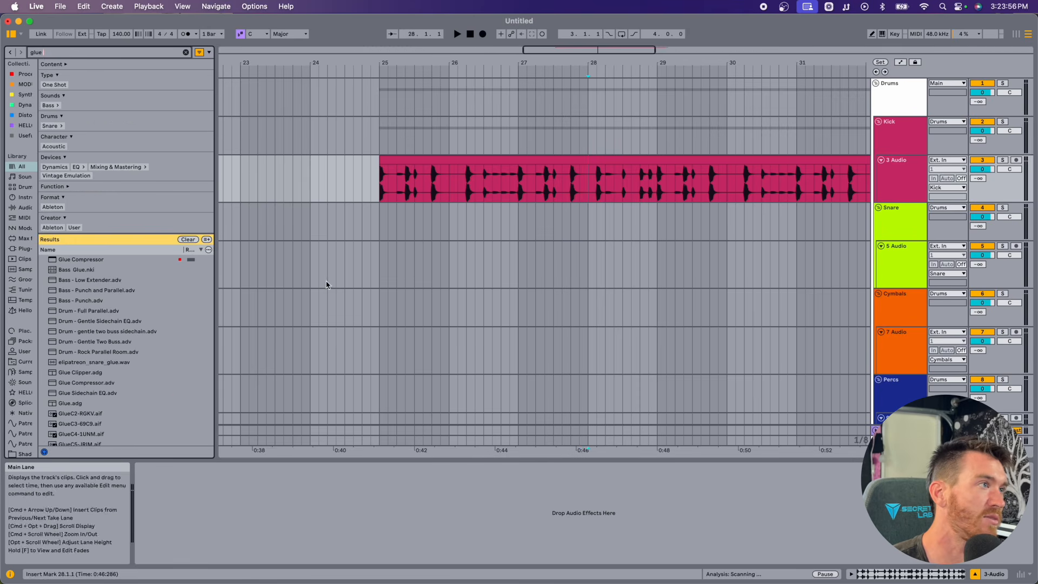
{"action": "double_click", "coordinate": [95, 261]}
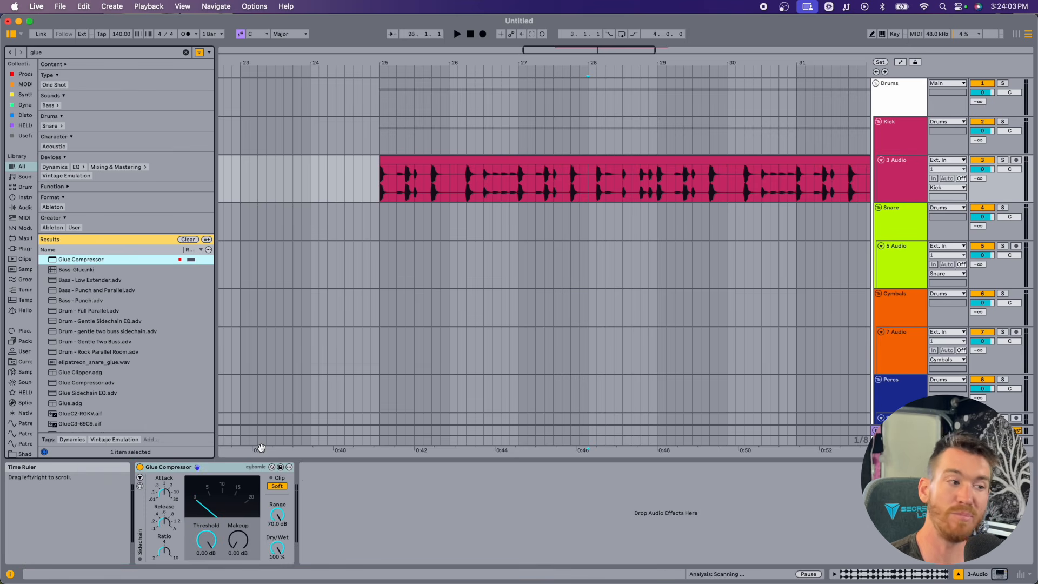
Step: Raise the Glue Compressor's attack, lower its threshold to about -35.2 dB and set makeup to about 8.89 dB while playing the drum loop
{"action": "left_click_drag", "start_coordinate": [164, 496], "coordinate": [165, 460]}
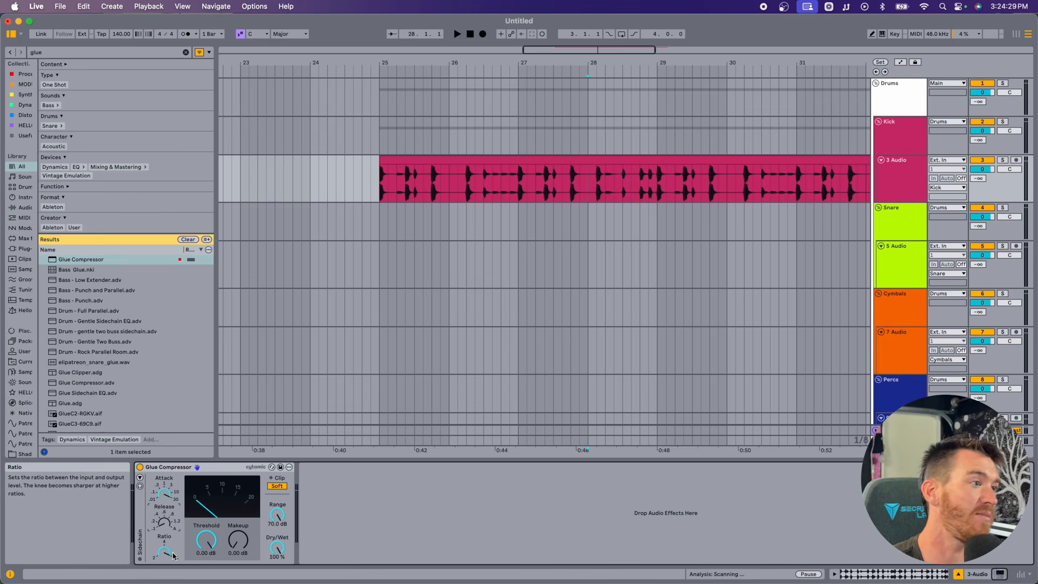
{"action": "left_click_drag", "start_coordinate": [206, 541], "coordinate": [205, 544]}
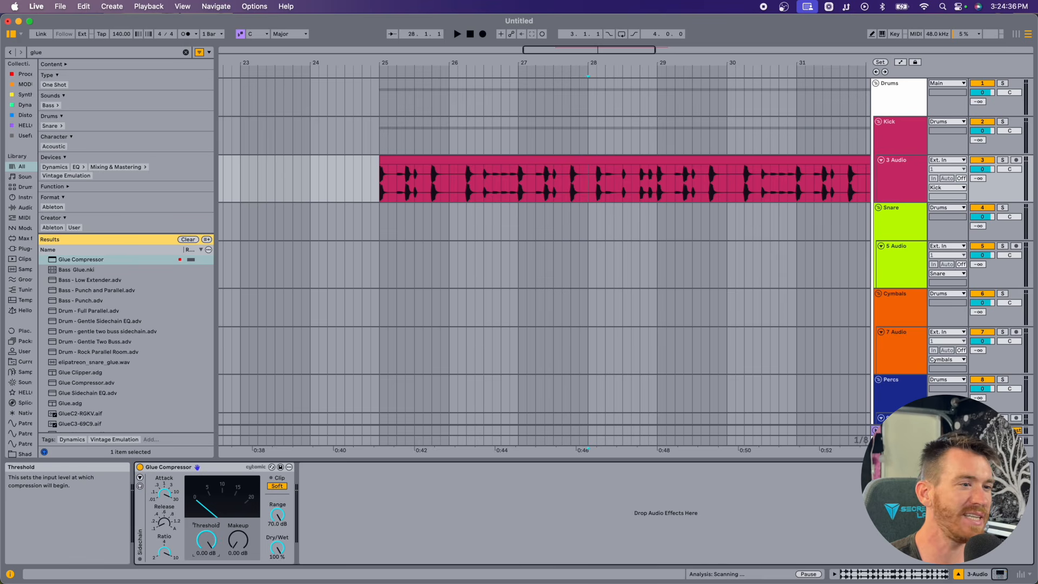
{"action": "left_click_drag", "start_coordinate": [206, 541], "coordinate": [206, 567]}
{"action": "key", "text": "space"}
{"action": "key", "text": "space"}
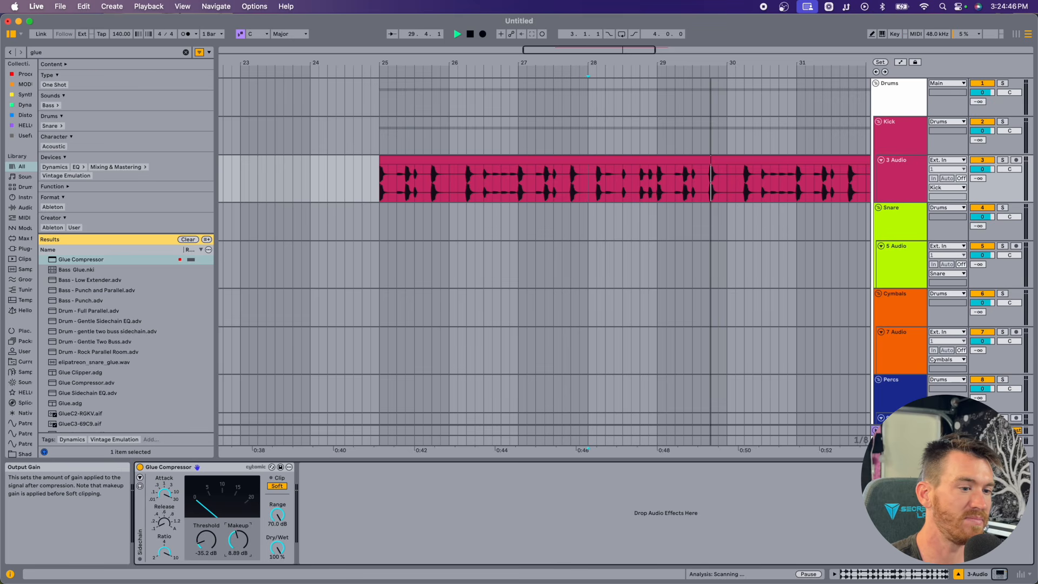
Step: Raise the Glue Compressor's makeup to about 15.7 dB and set its dry/wet mix to 50% while playing the drum loop
{"action": "left_click_drag", "start_coordinate": [238, 540], "coordinate": [238, 511]}
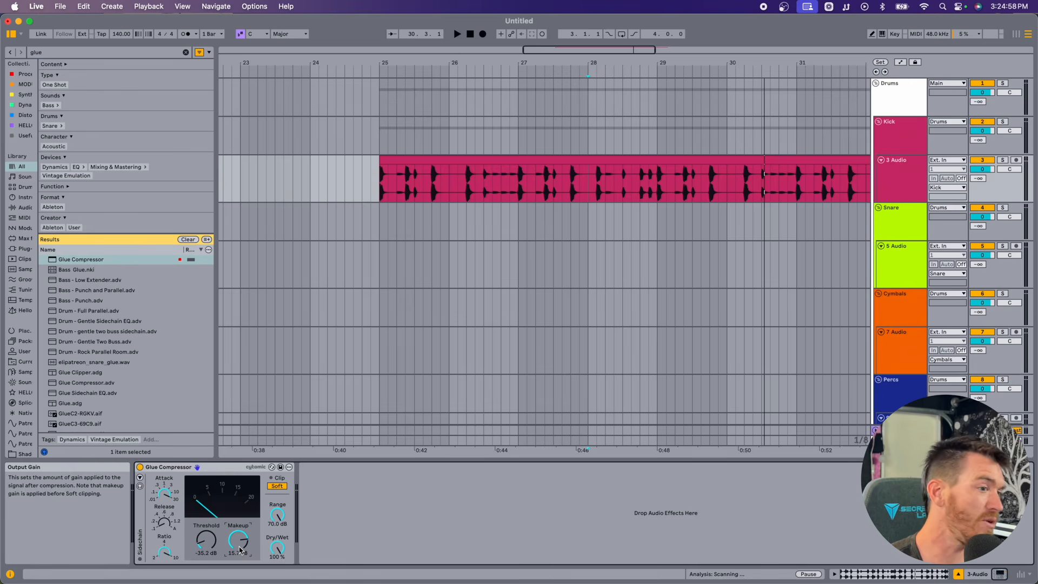
{"action": "left_click_drag", "start_coordinate": [277, 548], "coordinate": [277, 550]}
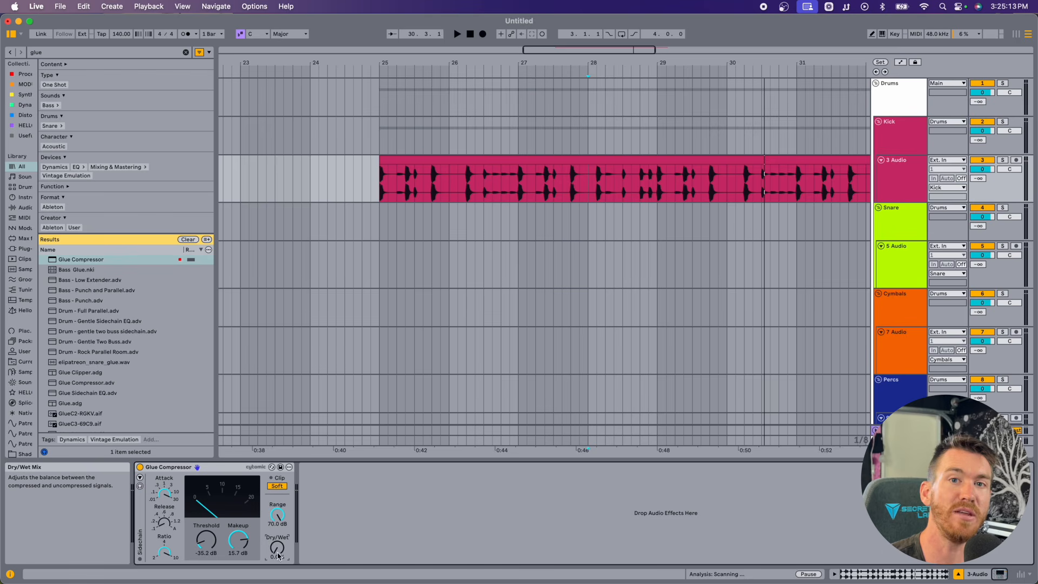
{"action": "key", "text": "space"}
{"action": "mouse_move", "coordinate": [277, 548]}
{"action": "left_mouse_down"}
{"action": "mouse_move", "coordinate": [277, 535]}
{"action": "mouse_move", "coordinate": [278, 558]}
{"action": "left_mouse_up"}
{"action": "key", "text": "space"}
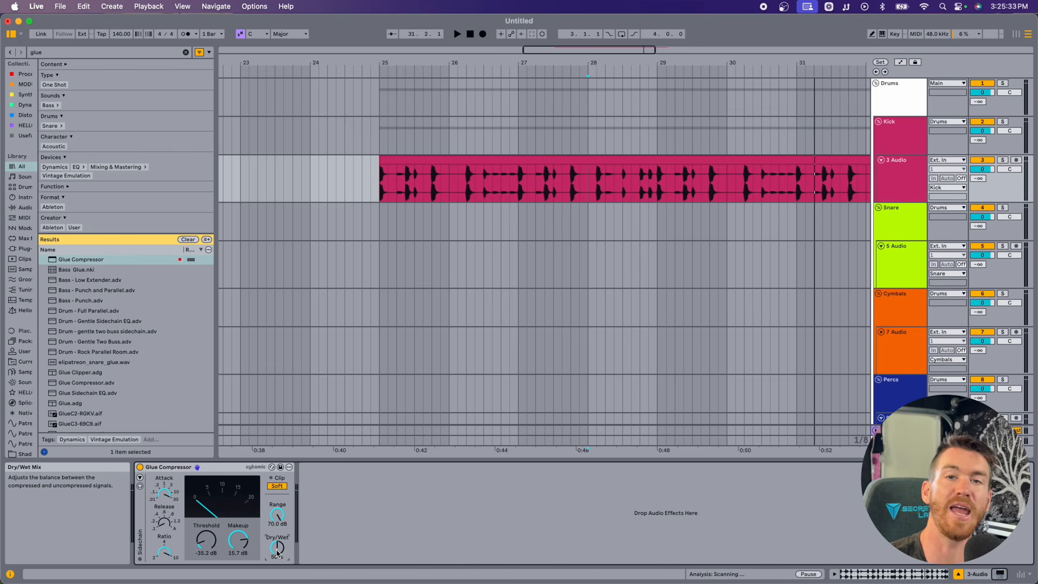
Step: Play the drum loop with the Glue Compressor bypassed and re-enabled to compare the sound
{"action": "left_click", "coordinate": [140, 467]}
{"action": "key", "text": "space"}
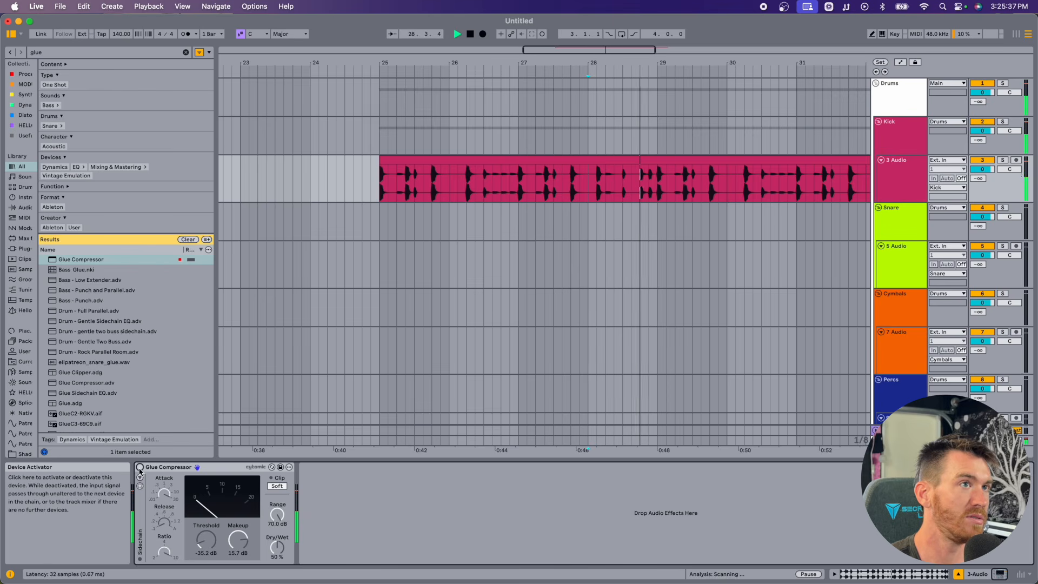
{"action": "left_click", "coordinate": [140, 467]}
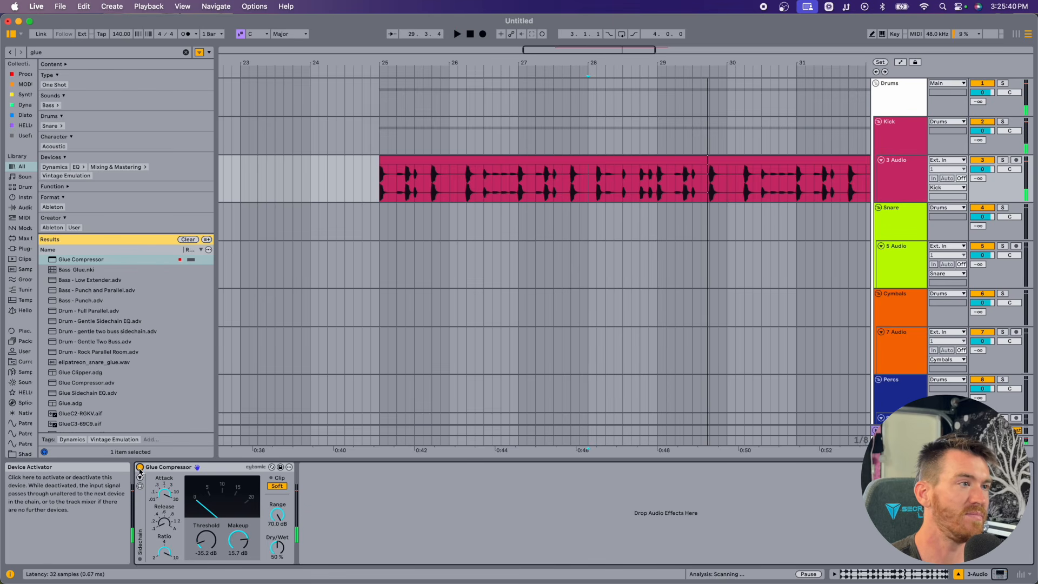
{"action": "key", "text": "space"}
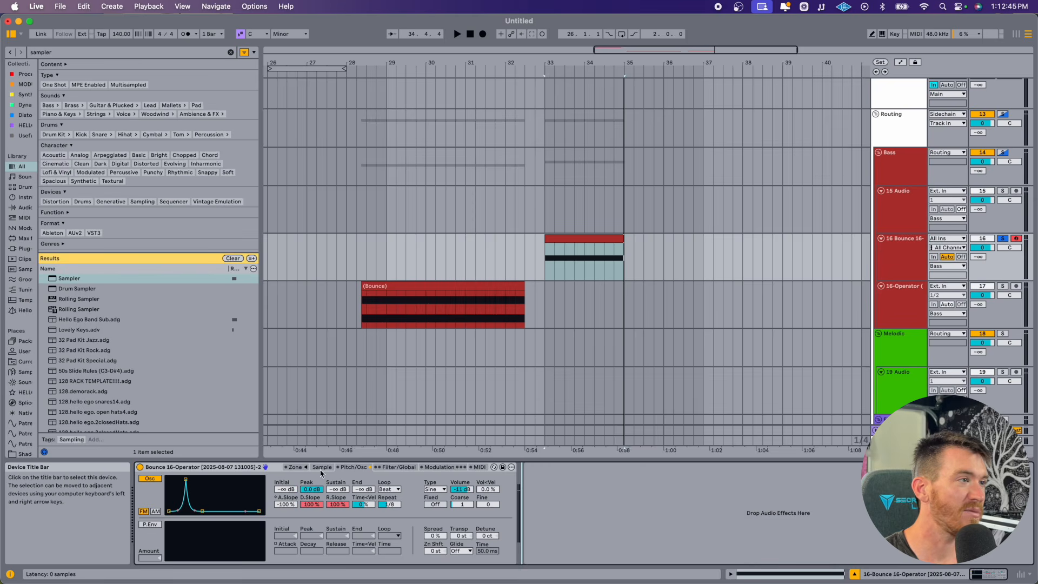
Step: Replace the bounced-bass Sampler on track 16 with a new empty Sampler
{"action": "left_click", "coordinate": [240, 468]}
{"action": "key", "text": "Delete"}
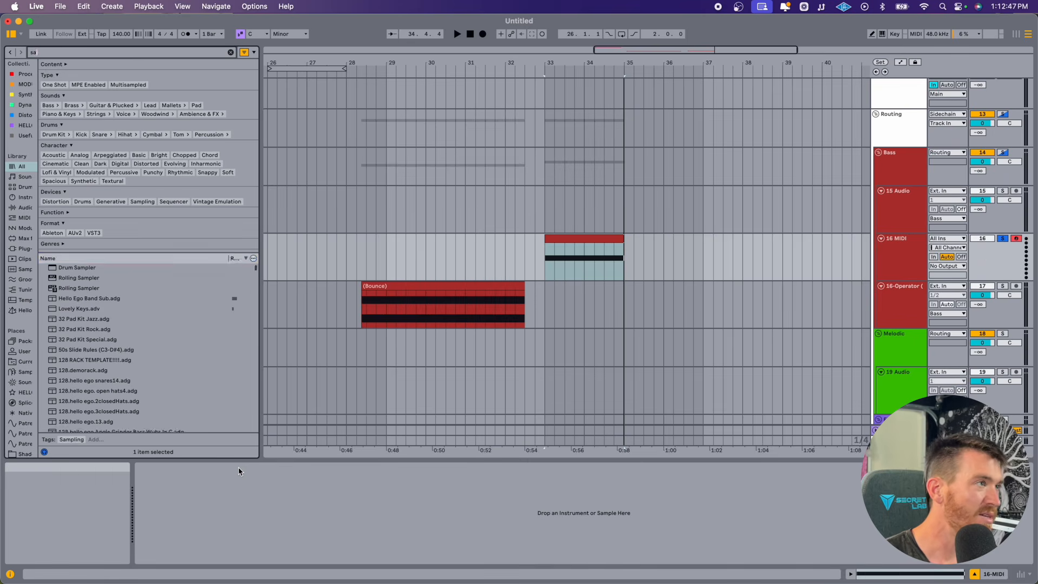
{"action": "double_click", "coordinate": [62, 278]}
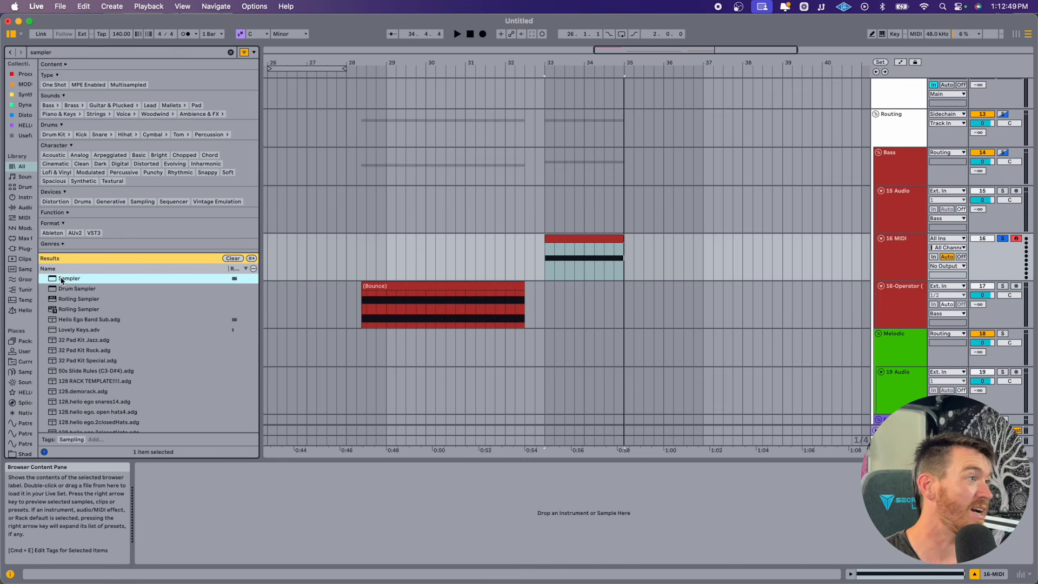
{"action": "left_click", "coordinate": [331, 467]}
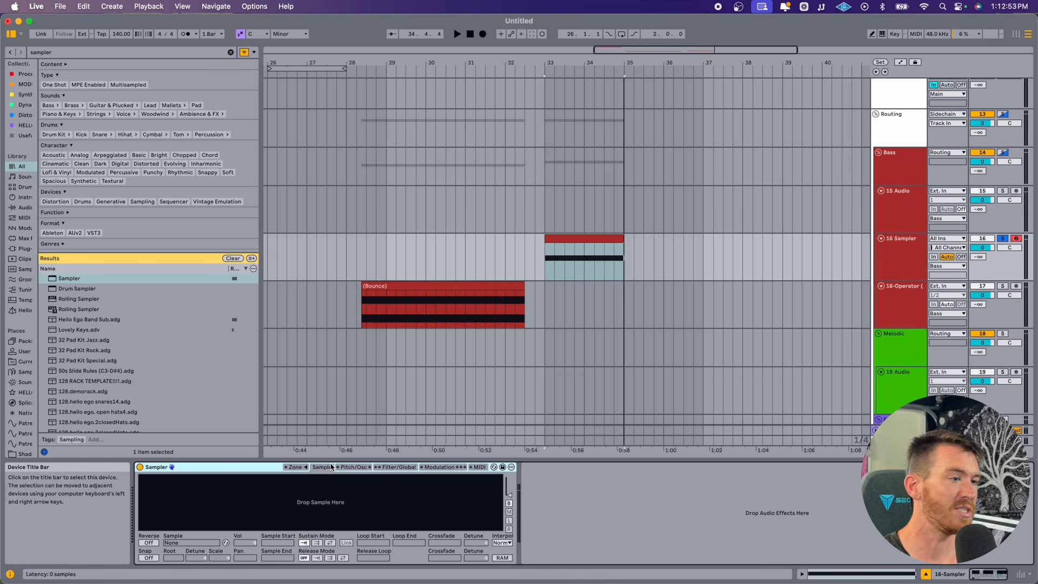
Step: Load Sephro5_DrumLoop_160bpm_AEH.wav into the Sampler and play the MIDI clip
{"action": "scroll", "coordinate": [173, 331], "scroll_direction": "down", "scroll_amount": 15}
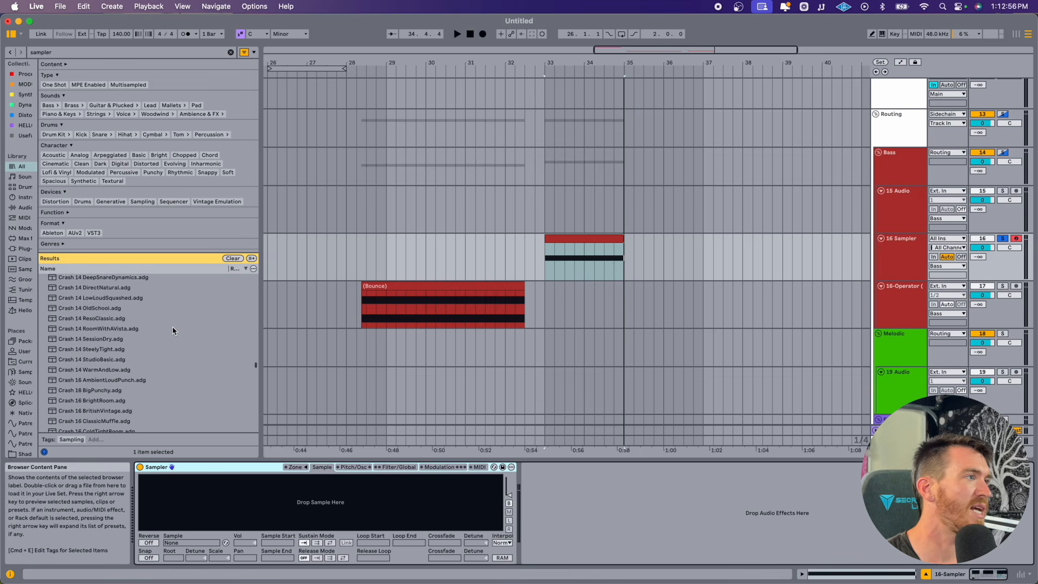
{"action": "scroll", "coordinate": [173, 331], "scroll_direction": "down", "scroll_amount": 20}
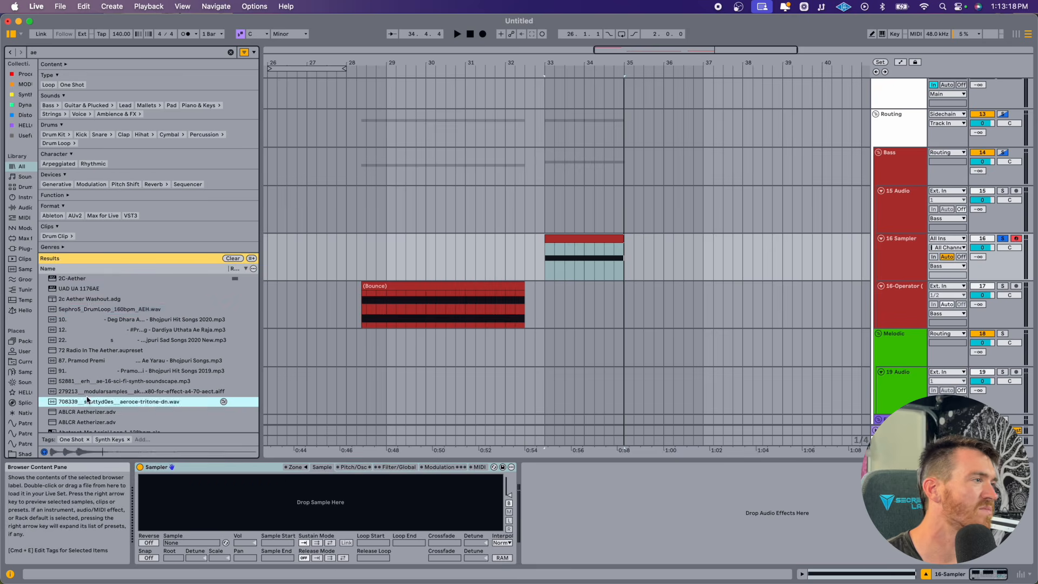
{"action": "left_click_drag", "start_coordinate": [103, 309], "coordinate": [223, 502]}
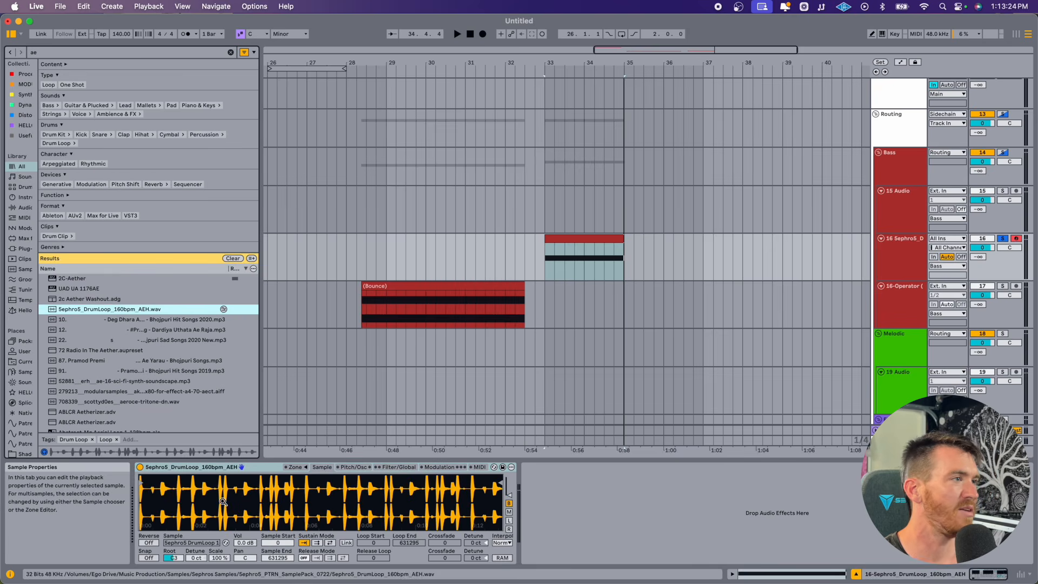
{"action": "left_click", "coordinate": [556, 239]}
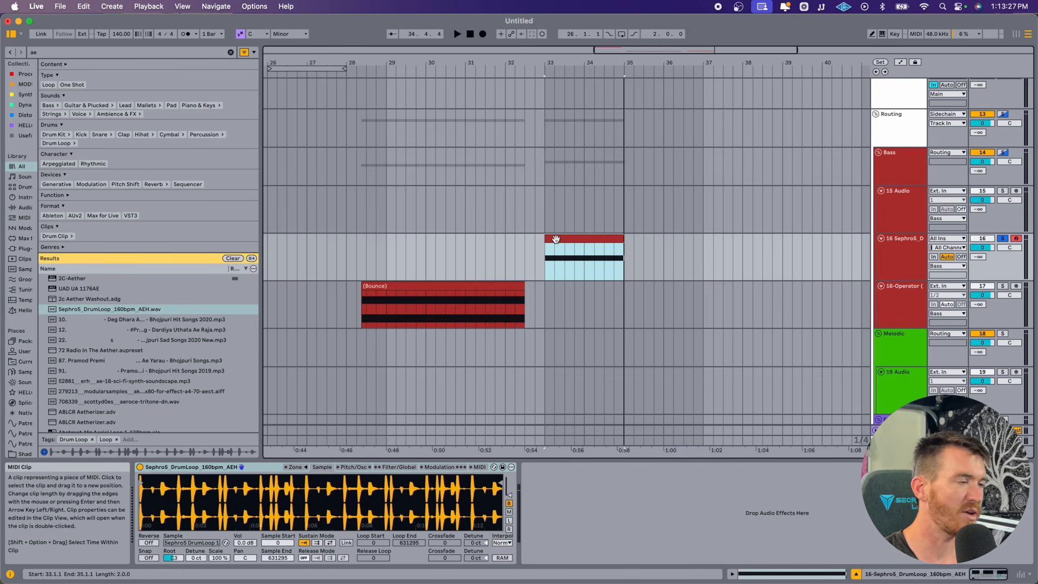
{"action": "key", "text": "space"}
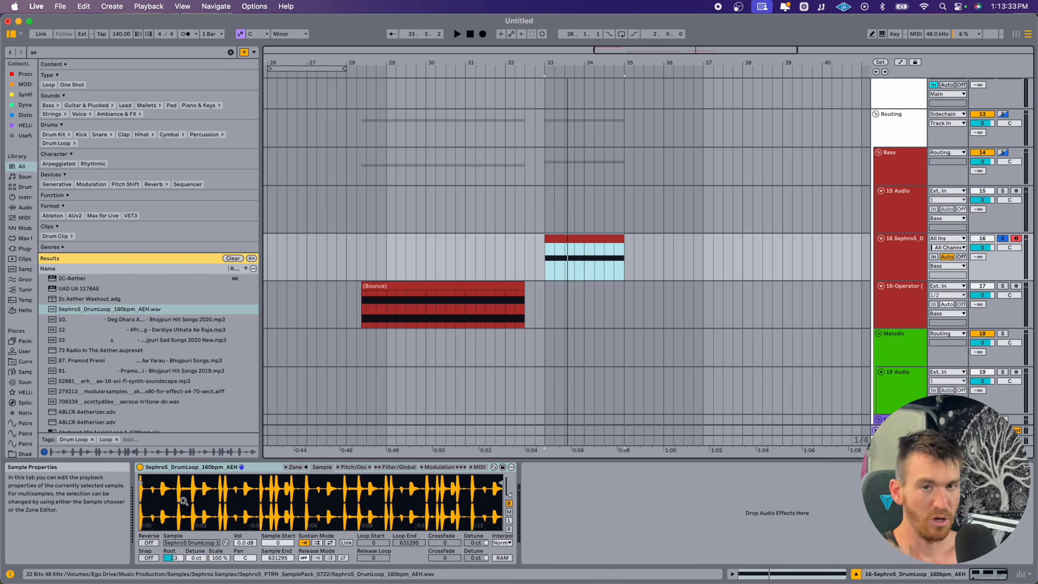
Step: Set the sample start to 69368, enable the sustain loop and narrow it to 69294–70482, playing the sound
{"action": "mouse_move", "coordinate": [142, 482]}
{"action": "left_mouse_down"}
{"action": "mouse_move", "coordinate": [179, 483]}
{"action": "mouse_move", "coordinate": [175, 493]}
{"action": "mouse_move", "coordinate": [303, 484]}
{"action": "mouse_move", "coordinate": [346, 497]}
{"action": "mouse_move", "coordinate": [331, 483]}
{"action": "mouse_move", "coordinate": [215, 491]}
{"action": "mouse_move", "coordinate": [215, 503]}
{"action": "left_mouse_up"}
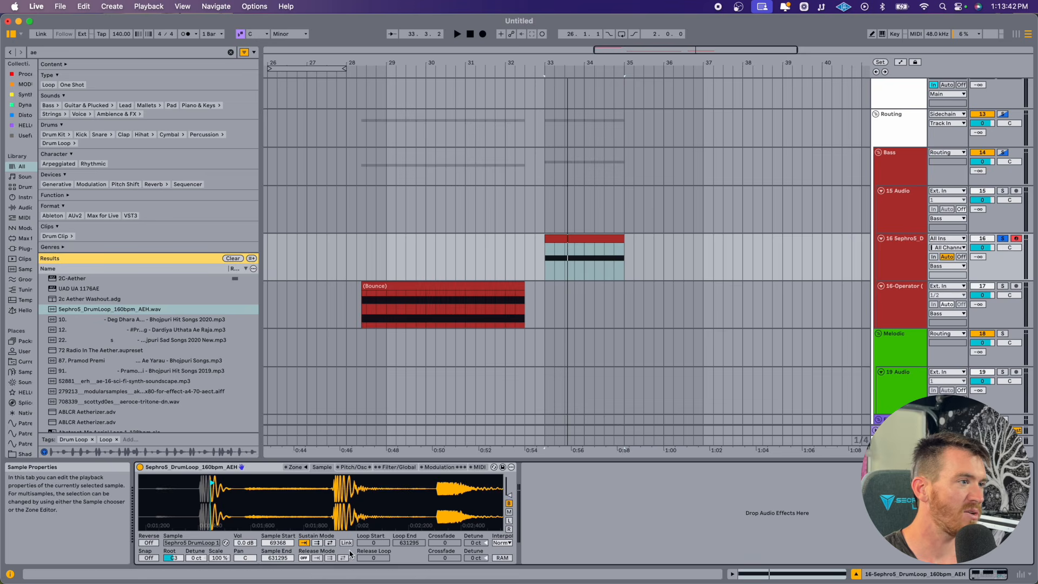
{"action": "left_click", "coordinate": [318, 543]}
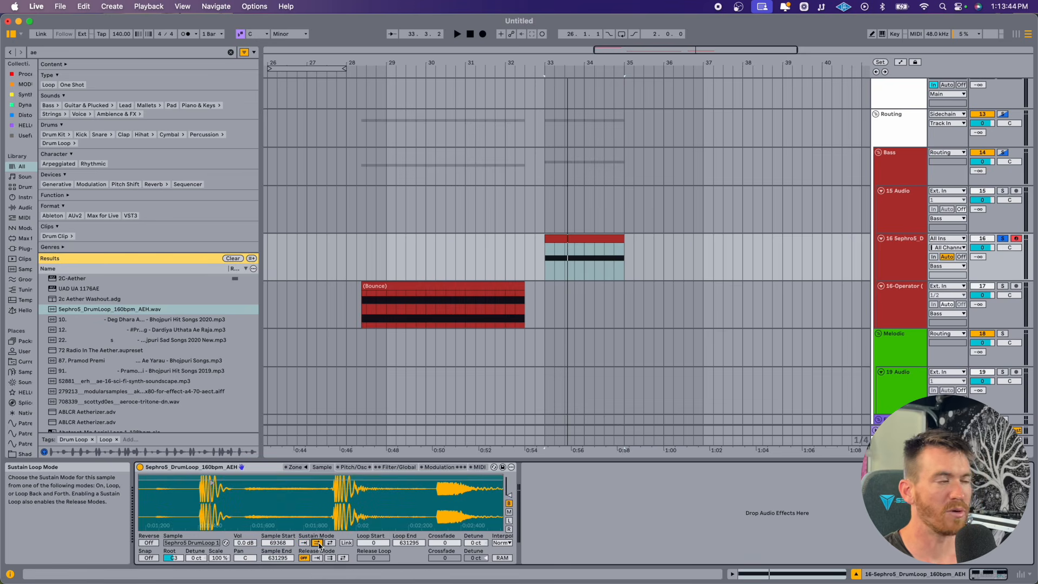
{"action": "left_click_drag", "start_coordinate": [188, 526], "coordinate": [186, 518]}
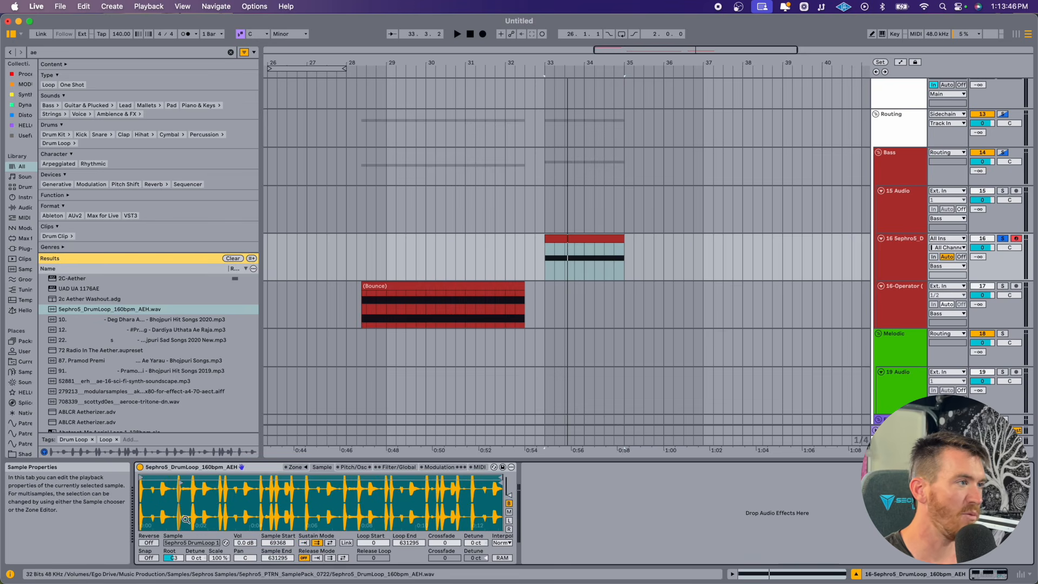
{"action": "left_click_drag", "start_coordinate": [142, 476], "coordinate": [180, 481]}
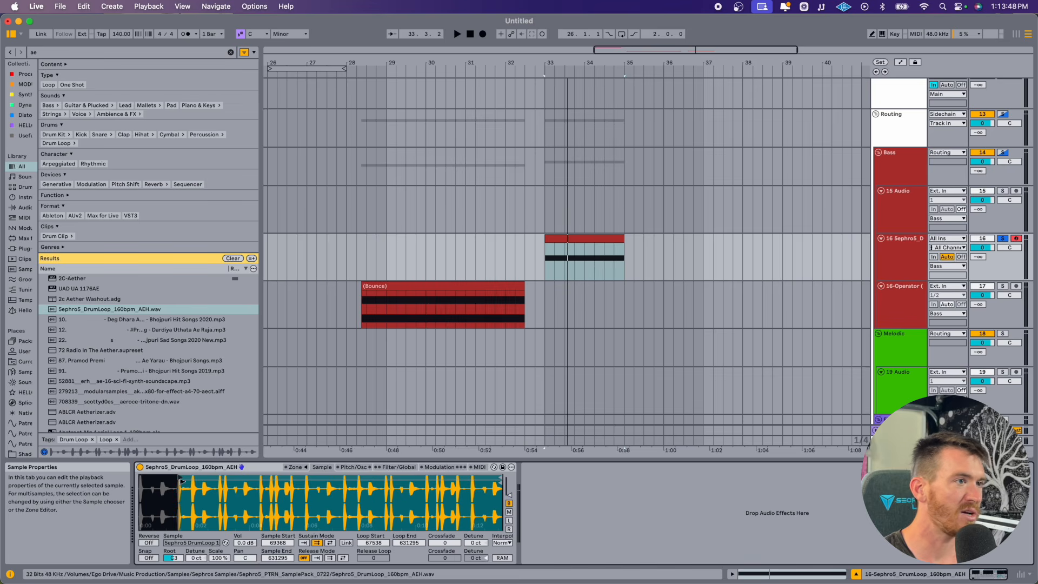
{"action": "mouse_move", "coordinate": [503, 477]}
{"action": "left_mouse_down"}
{"action": "mouse_move", "coordinate": [181, 470]}
{"action": "mouse_move", "coordinate": [182, 502]}
{"action": "mouse_move", "coordinate": [383, 501]}
{"action": "mouse_move", "coordinate": [345, 479]}
{"action": "left_mouse_up"}
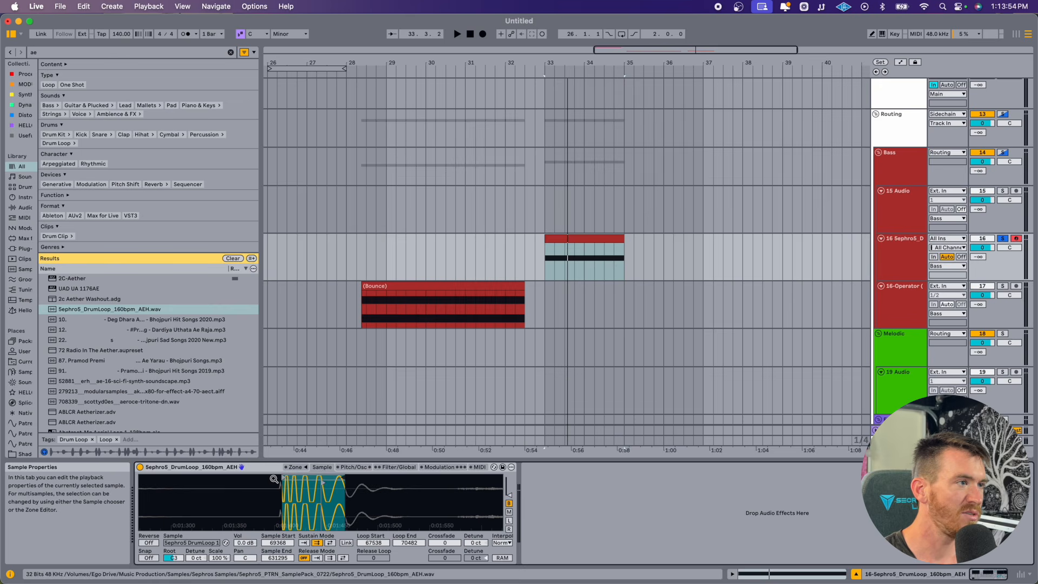
{"action": "left_click_drag", "start_coordinate": [282, 478], "coordinate": [321, 479]}
{"action": "key", "text": "space"}
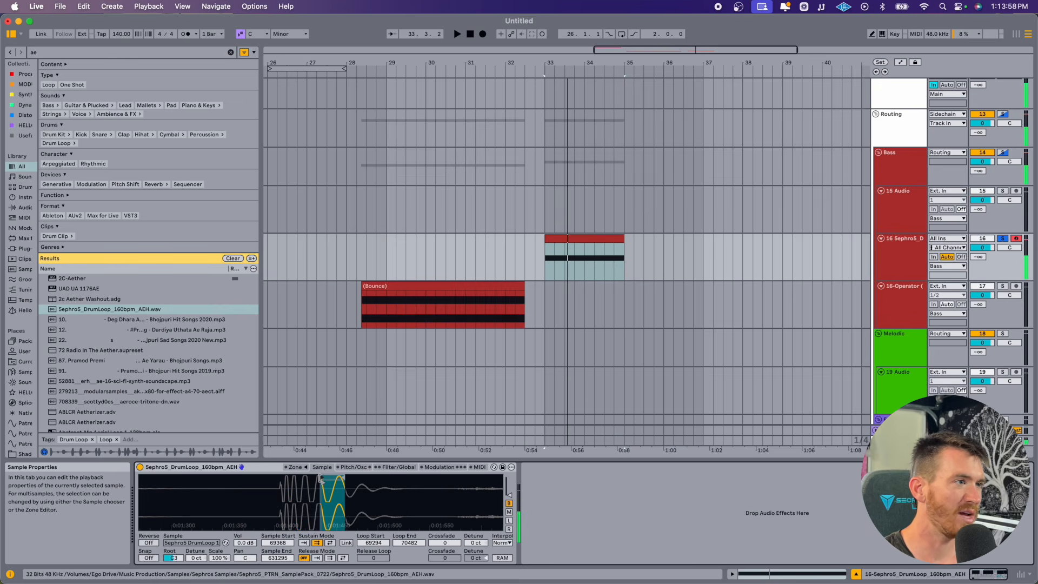
Step: Move the sample start to 96053 and the sustain loop to 96821–97231, auditioning different drum sections
{"action": "left_click_drag", "start_coordinate": [322, 478], "coordinate": [287, 508]}
{"action": "key", "text": "space"}
{"action": "key", "text": "space"}
{"action": "key", "text": "space"}
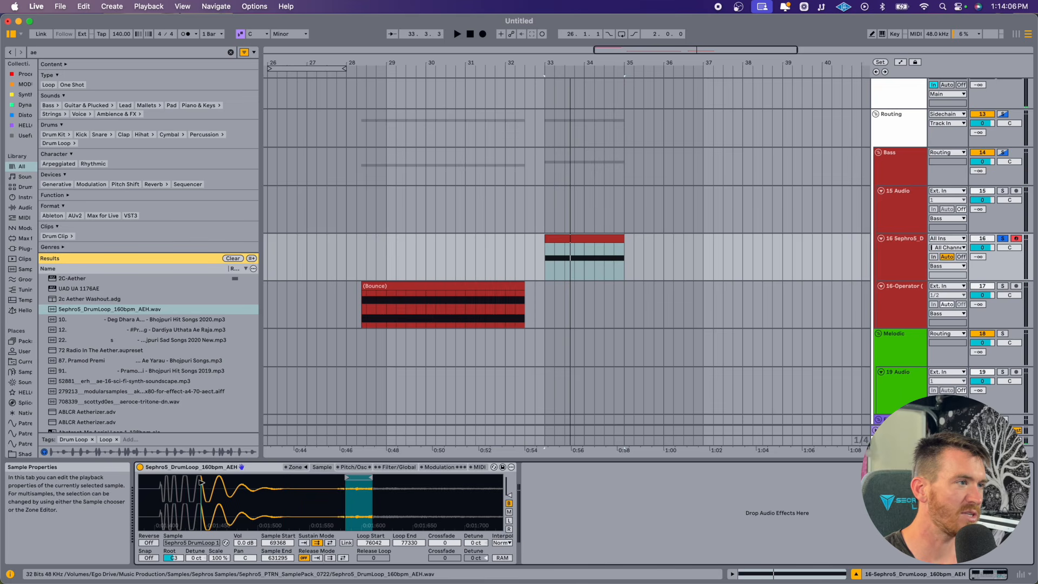
{"action": "mouse_move", "coordinate": [202, 481]}
{"action": "left_mouse_down"}
{"action": "mouse_move", "coordinate": [389, 487]}
{"action": "mouse_move", "coordinate": [316, 507]}
{"action": "mouse_move", "coordinate": [411, 476]}
{"action": "left_mouse_up"}
{"action": "key", "text": "space"}
{"action": "left_click_drag", "start_coordinate": [290, 483], "coordinate": [429, 514]}
{"action": "key", "text": "space"}
{"action": "key", "text": "space"}
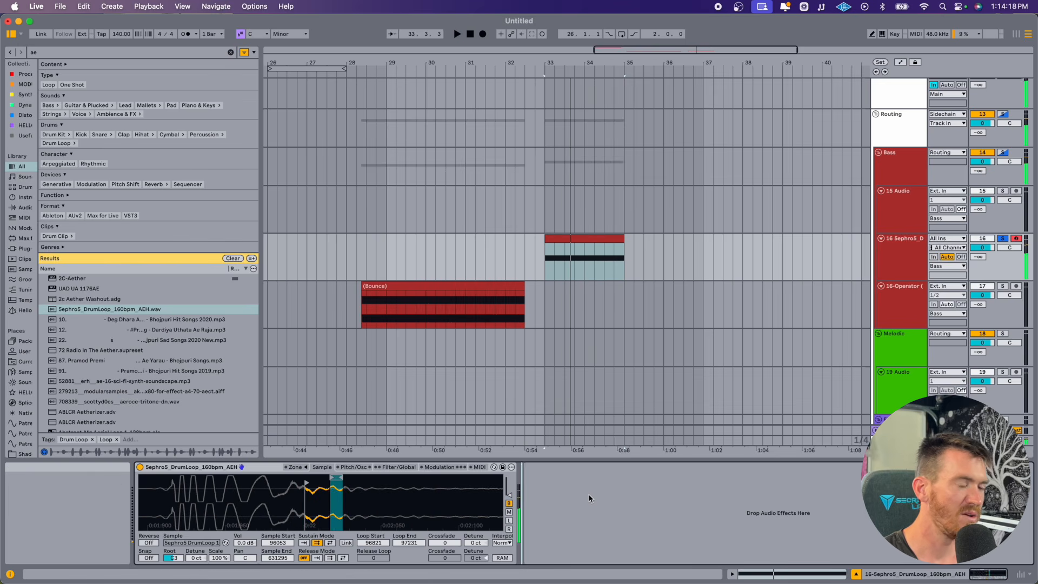
Step: Add a Tuner after the Sampler and play the clip to read the sample's pitch
{"action": "key", "text": "super+f"}
{"action": "type", "text": "tuner"}
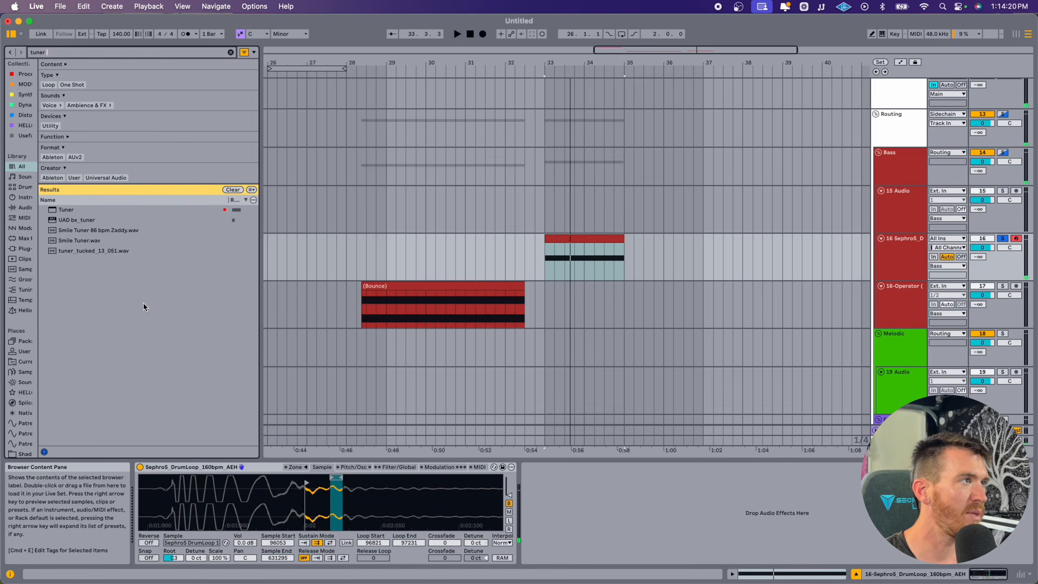
{"action": "double_click", "coordinate": [67, 216]}
{"action": "key", "text": "space"}
{"action": "key", "text": "space"}
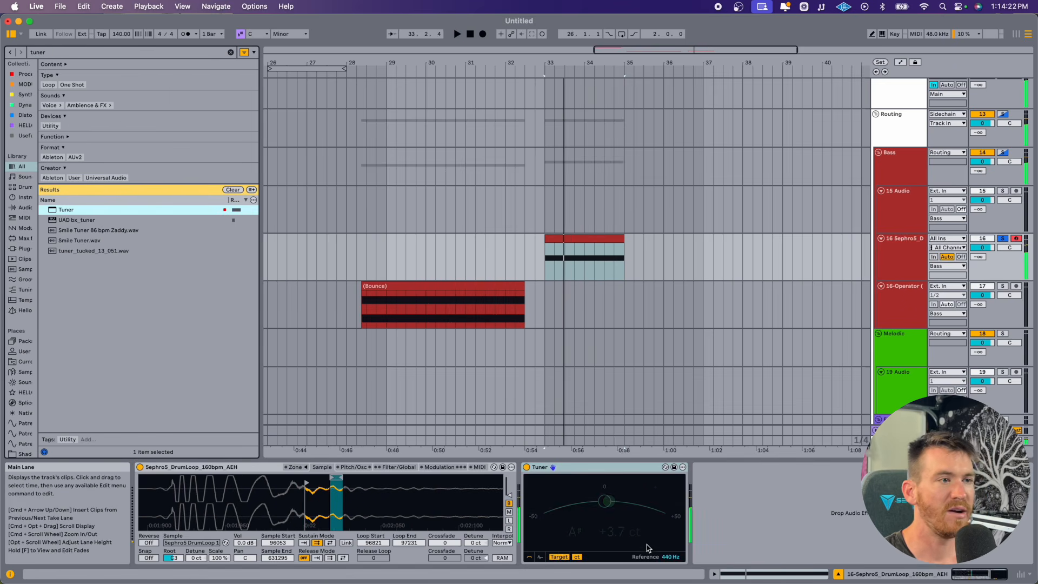
Step: Check the note in the MIDI clip and set the Sampler's root key to A#2
{"action": "double_click", "coordinate": [568, 243]}
{"action": "left_click", "coordinate": [445, 515]}
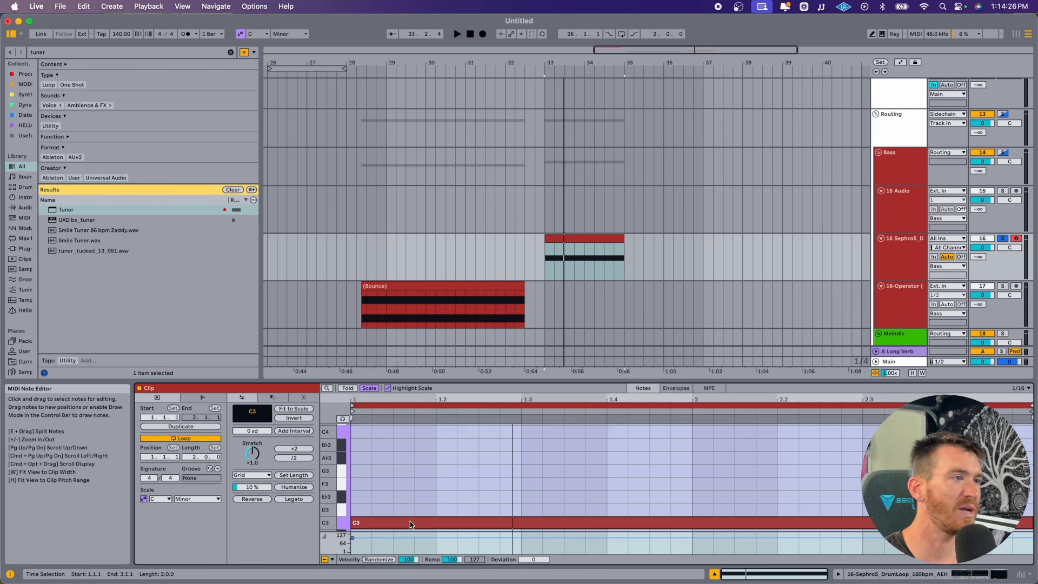
{"action": "left_click", "coordinate": [900, 249]}
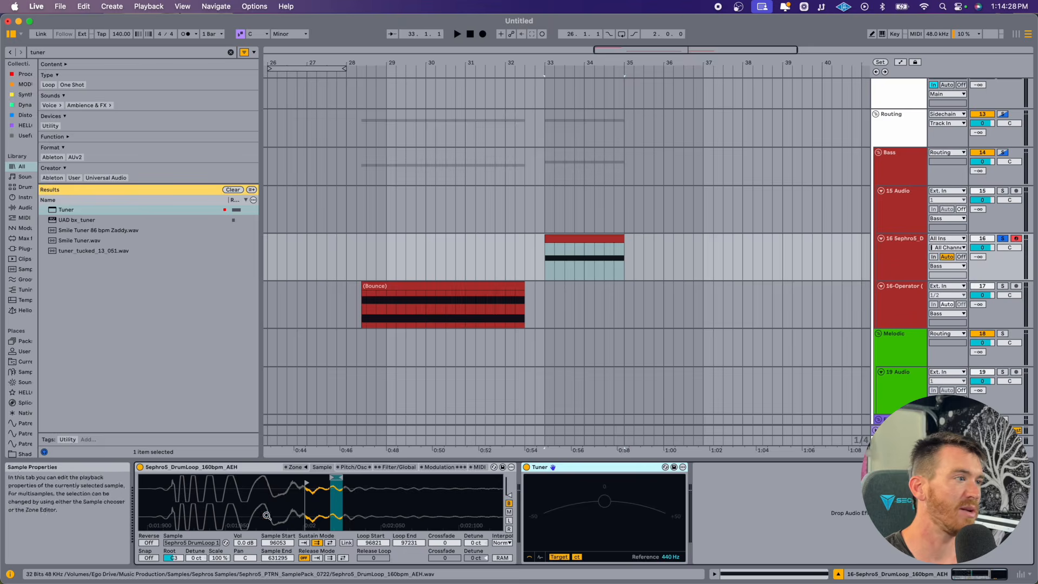
{"action": "left_click", "coordinate": [172, 559]}
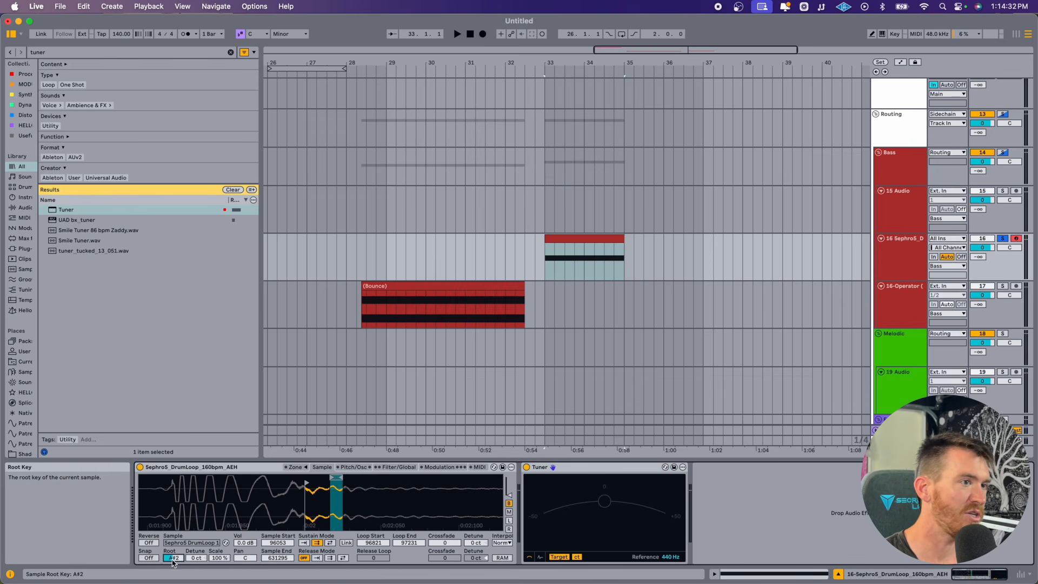
{"action": "key", "text": "space"}
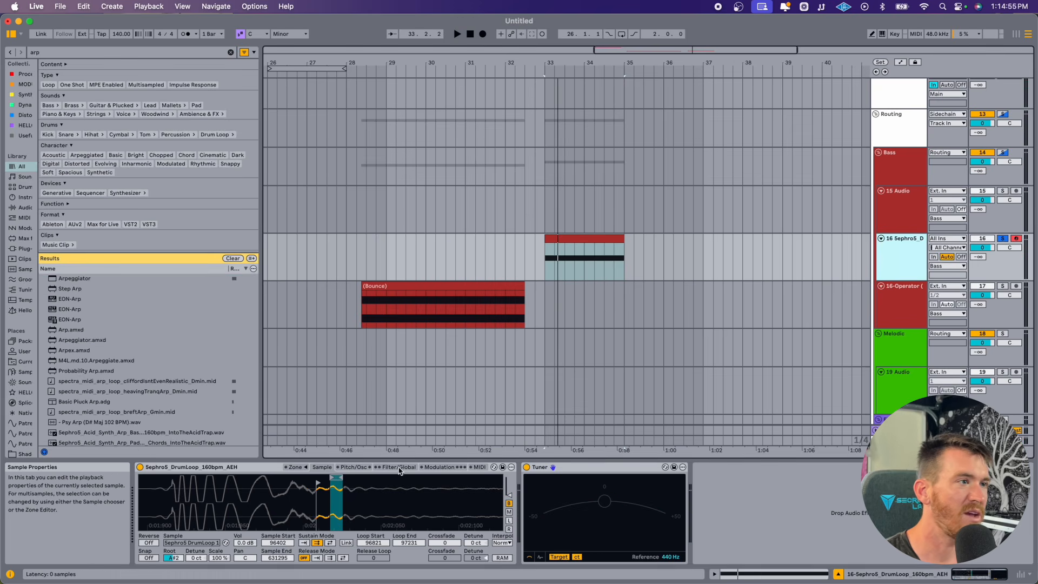
Step: Set the Sampler's Spread to 87% and play the clip
{"action": "left_click", "coordinate": [399, 467]}
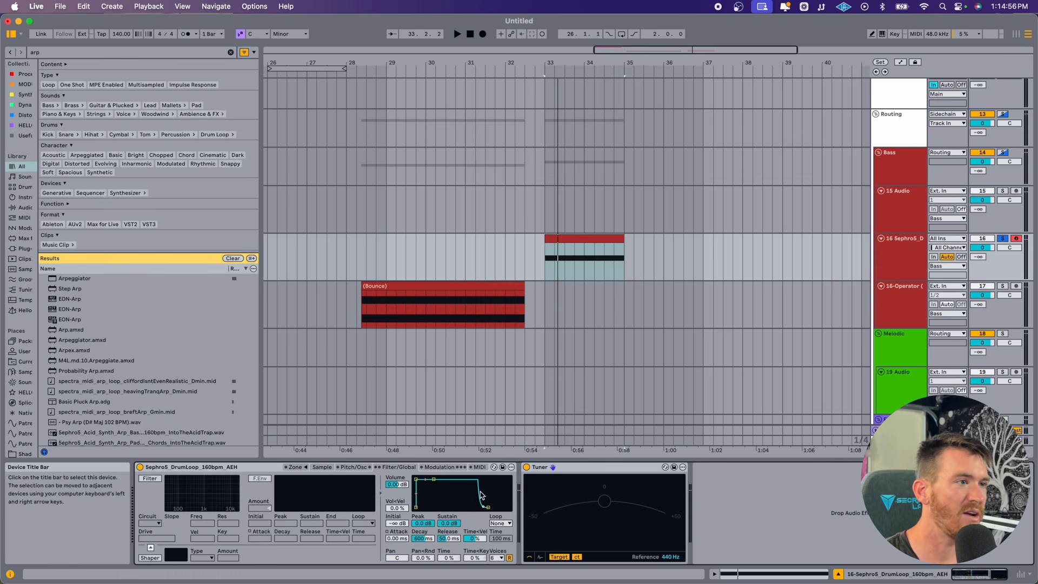
{"action": "left_click", "coordinate": [354, 467]}
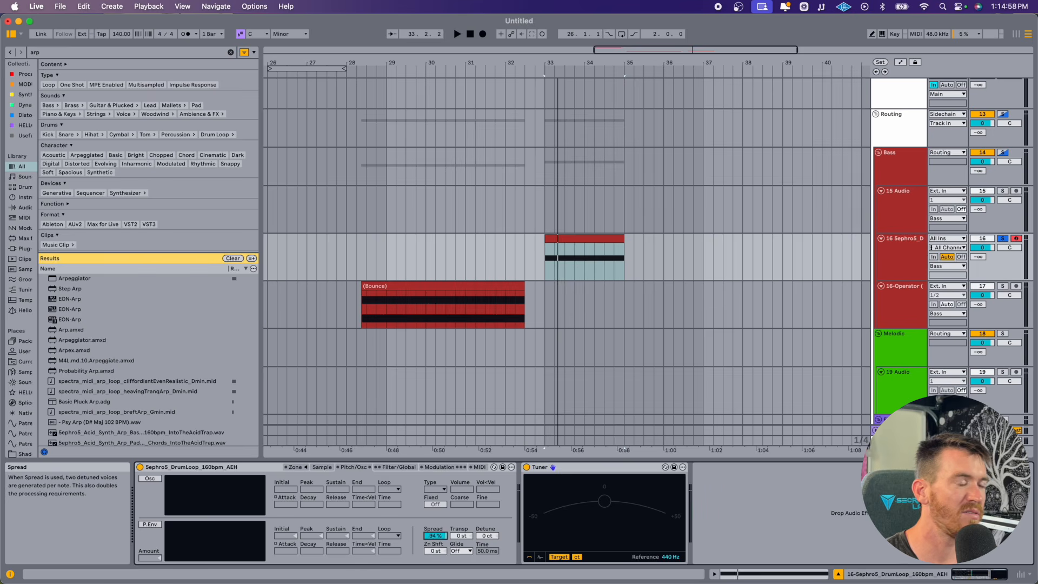
{"action": "left_click_drag", "start_coordinate": [430, 537], "coordinate": [430, 541]}
{"action": "key", "text": "space"}
{"action": "key", "text": "space"}
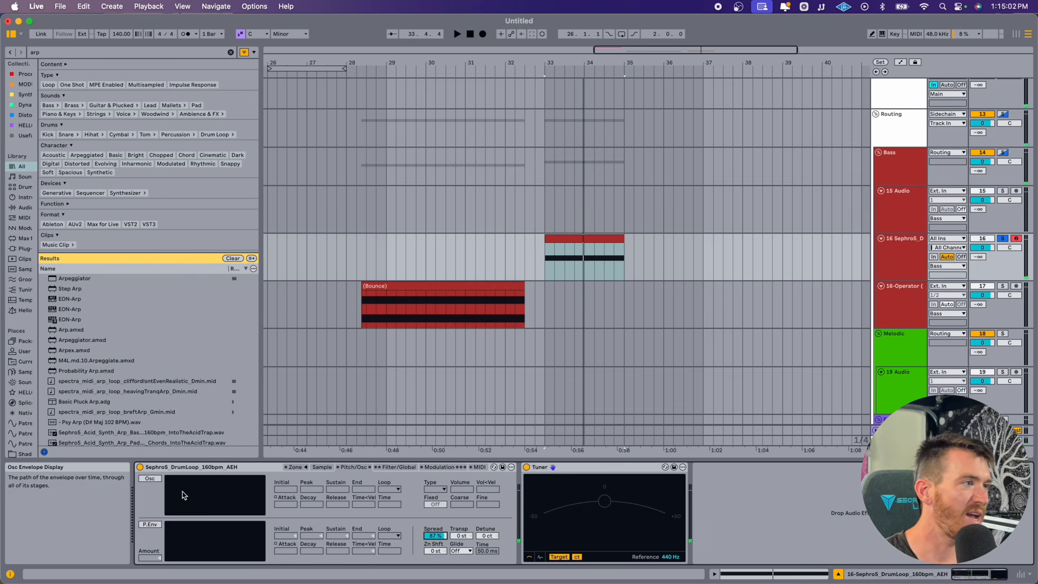
Step: Enable the Sampler's FM oscillator, set its coarse tuning to 3 and lengthen the oscillator envelope's attack to 4.47 s
{"action": "left_click", "coordinate": [150, 479]}
{"action": "left_click_drag", "start_coordinate": [461, 506], "coordinate": [461, 489]}
{"action": "key", "text": "space"}
{"action": "key", "text": "space"}
{"action": "left_click_drag", "start_coordinate": [169, 479], "coordinate": [271, 480]}
Step: Set the oscillator envelope's loop mode to Beat with a 1/6 repeat and shorten its attack to about 117 ms during playback
{"action": "left_click", "coordinate": [389, 490]}
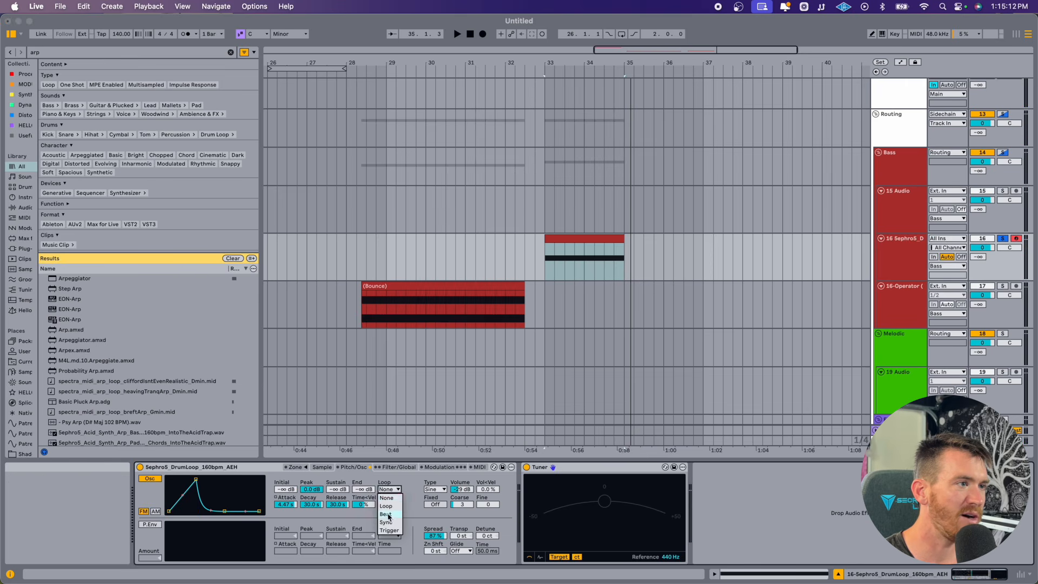
{"action": "left_click", "coordinate": [392, 508]}
{"action": "left_click_drag", "start_coordinate": [392, 508], "coordinate": [392, 504]}
{"action": "key", "text": "space"}
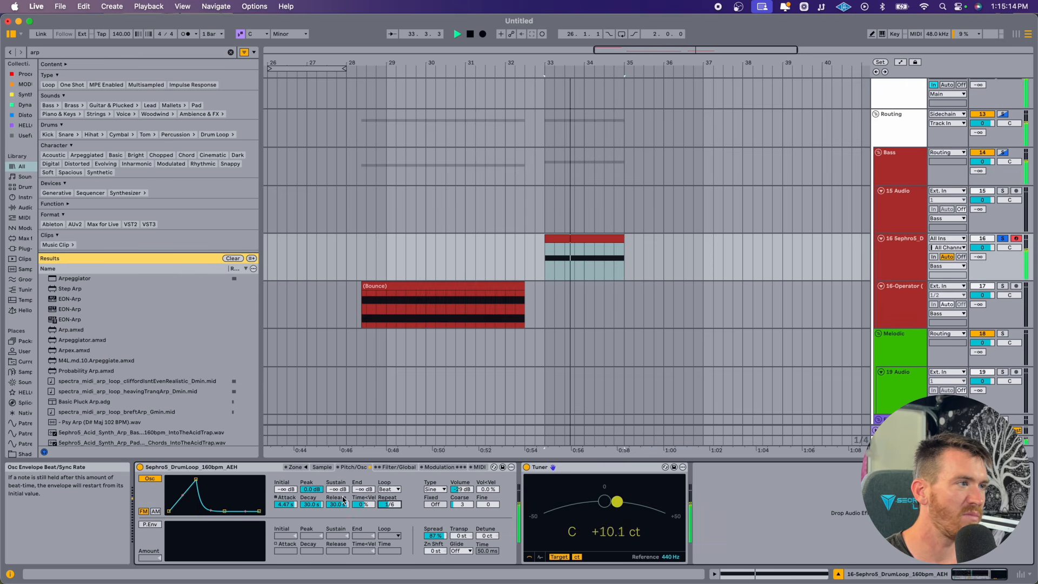
{"action": "left_click_drag", "start_coordinate": [194, 480], "coordinate": [187, 480]}
{"action": "key", "text": "space"}
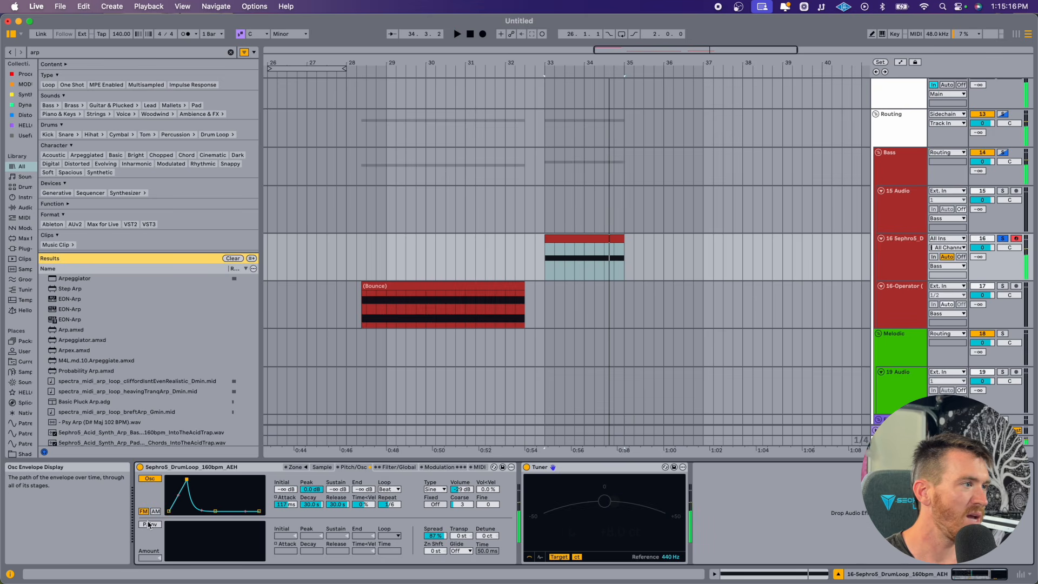
Step: Enable the Sampler's pitch envelope with an amount of +15 semitones and stop playback
{"action": "left_click", "coordinate": [150, 525]}
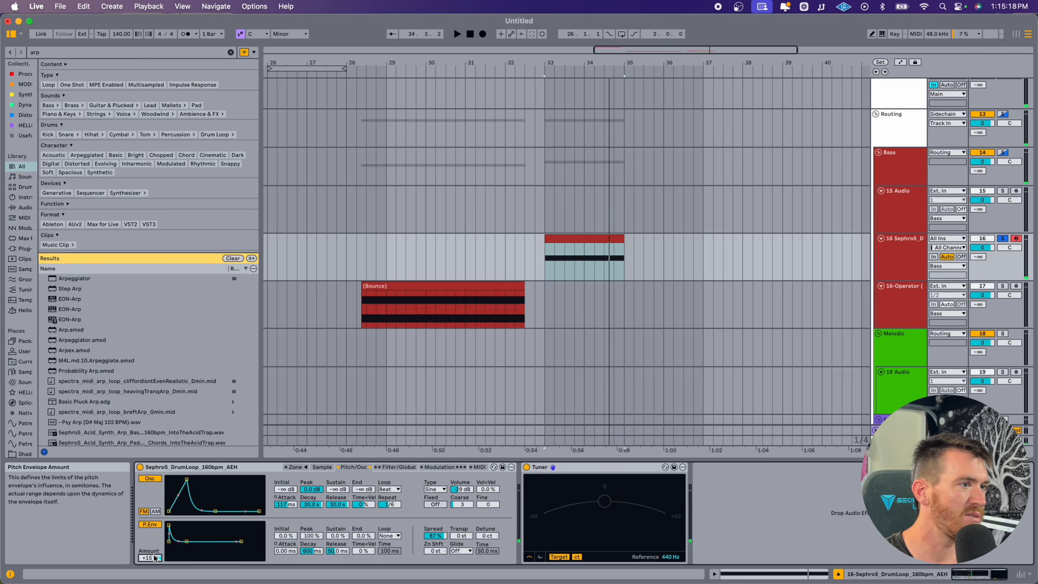
{"action": "key", "text": "space"}
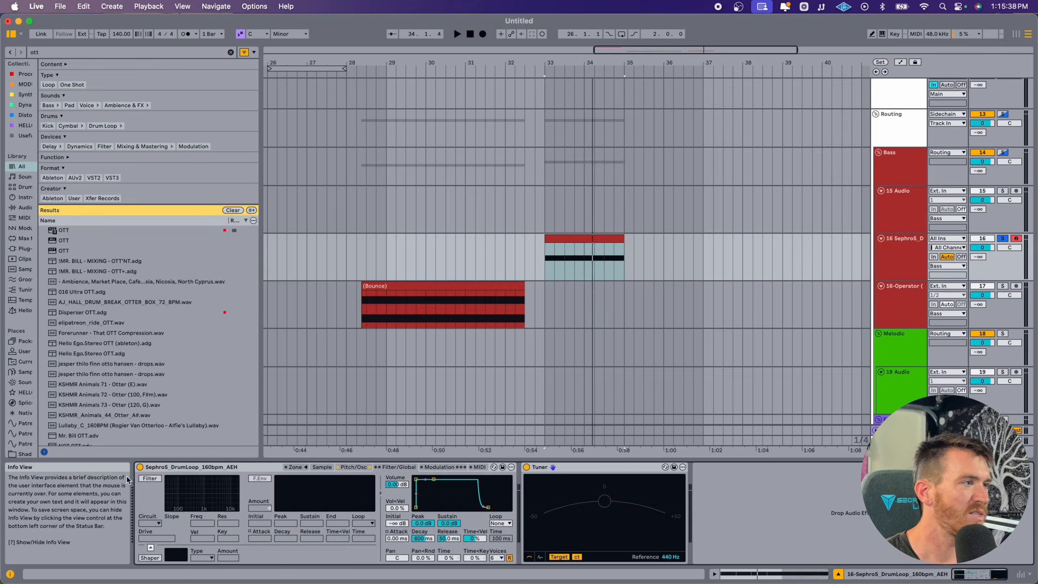
Step: Enable the Sampler's filter, set its circuit to OSR with 18.4 dB of drive, and play the clip
{"action": "left_click", "coordinate": [153, 480]}
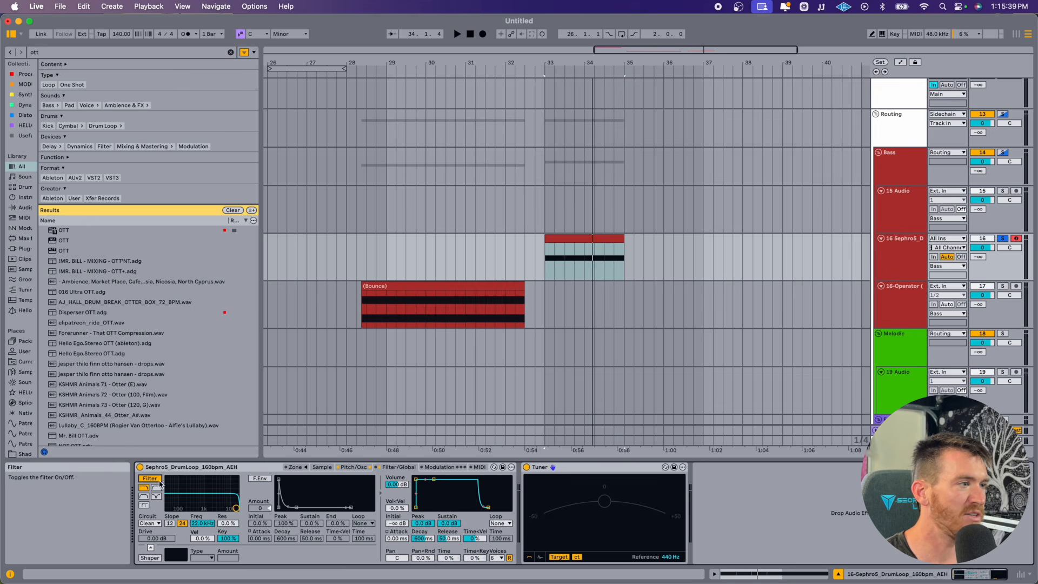
{"action": "left_click", "coordinate": [150, 523]}
{"action": "left_click", "coordinate": [150, 543]}
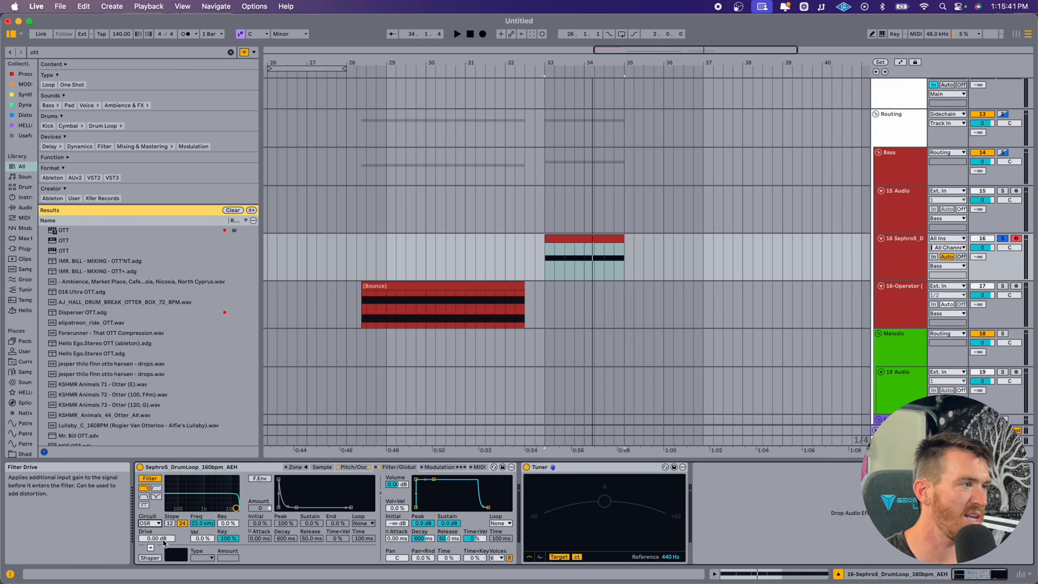
{"action": "left_click_drag", "start_coordinate": [150, 540], "coordinate": [150, 512]}
{"action": "key", "text": "space"}
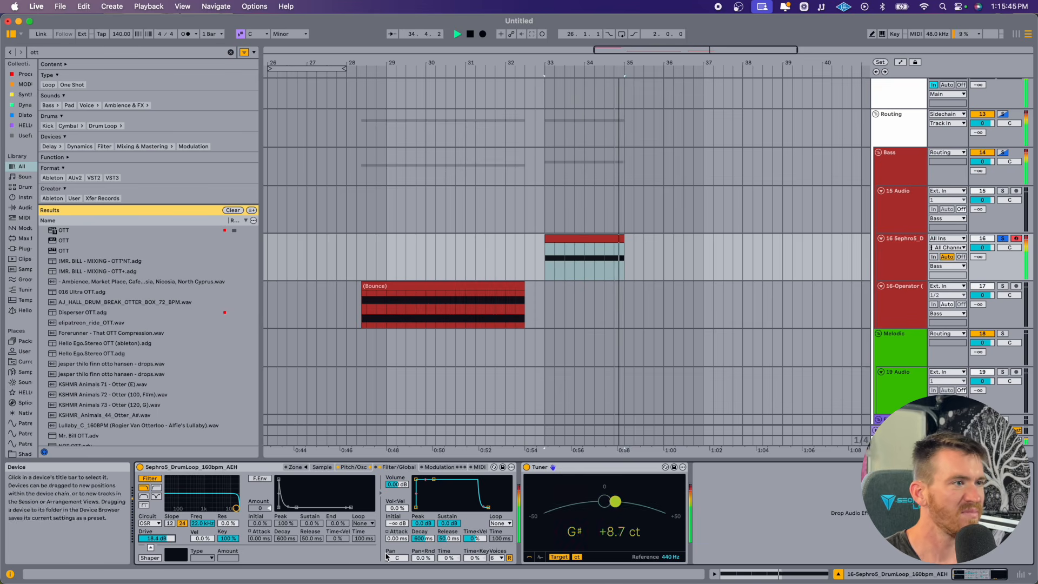
{"action": "key", "text": "space"}
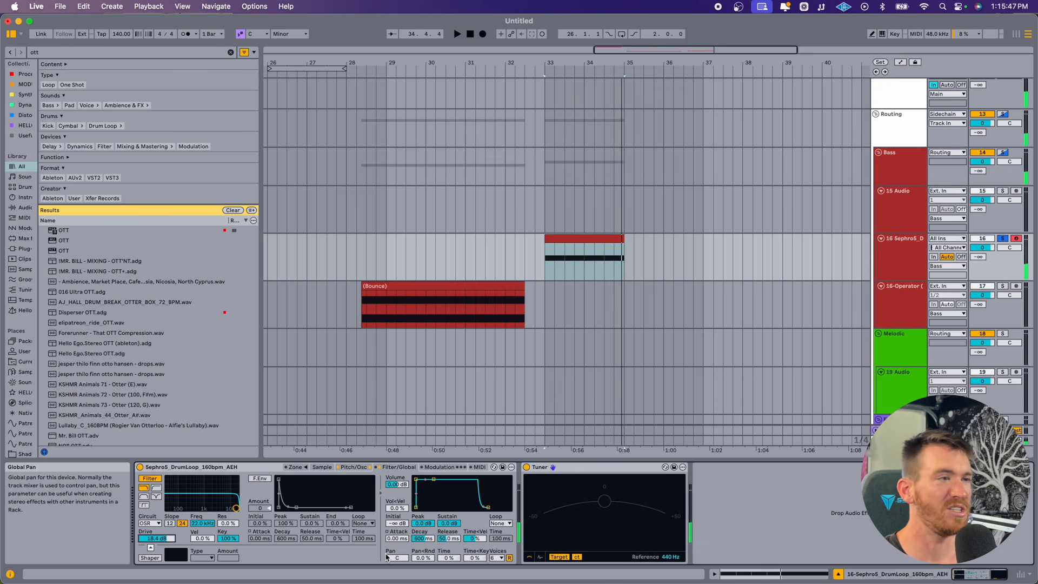
Step: Go through the Sampler's Pitch/Osc and Sample settings
{"action": "left_click", "coordinate": [352, 468]}
{"action": "left_click", "coordinate": [323, 467]}
{"action": "mouse_move", "coordinate": [336, 492]}
{"action": "left_mouse_down"}
{"action": "mouse_move", "coordinate": [334, 509]}
{"action": "mouse_move", "coordinate": [281, 492]}
{"action": "left_mouse_up"}
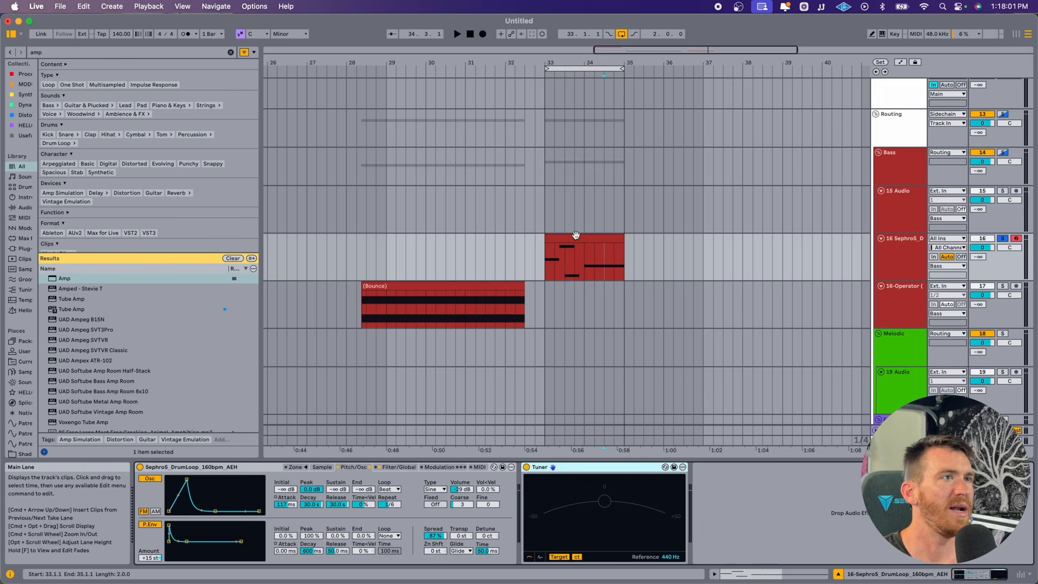
Step: Add an Amp after the Tuner, set its output to Dual, and lower its Dry/Wet to about 8% while playing the clip
{"action": "left_click", "coordinate": [575, 236]}
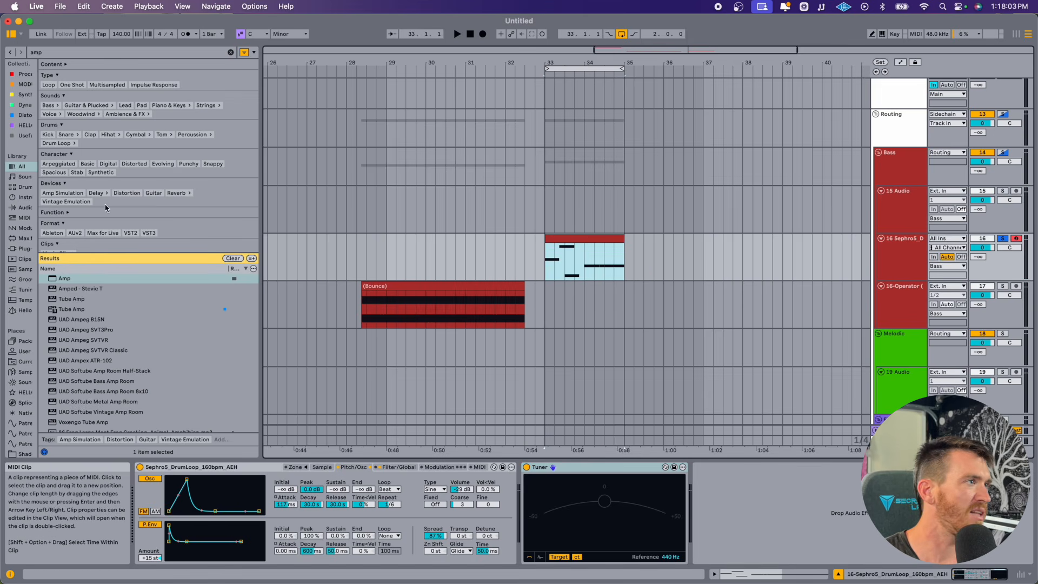
{"action": "double_click", "coordinate": [162, 278]}
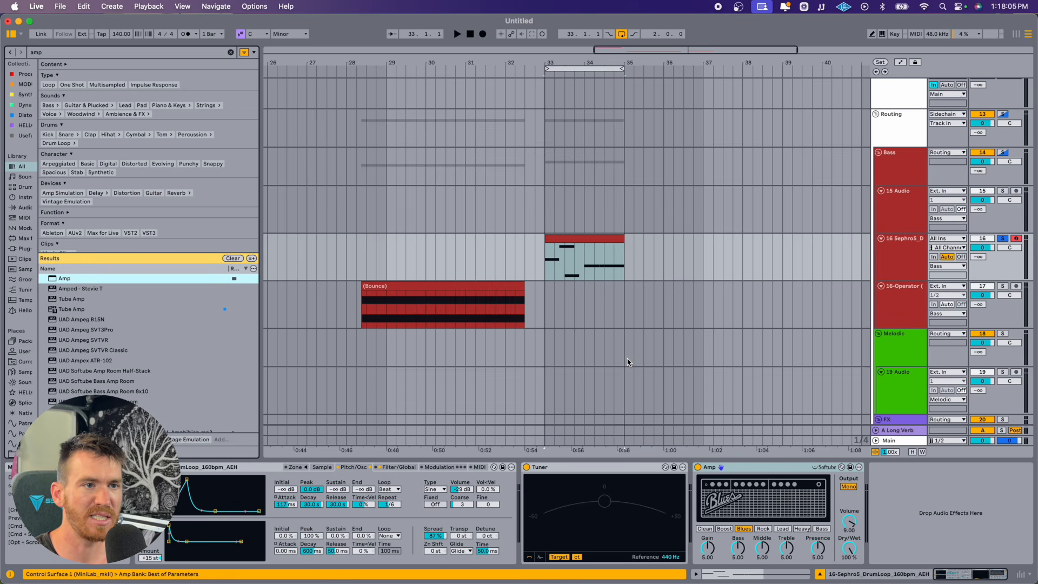
{"action": "left_click", "coordinate": [849, 488]}
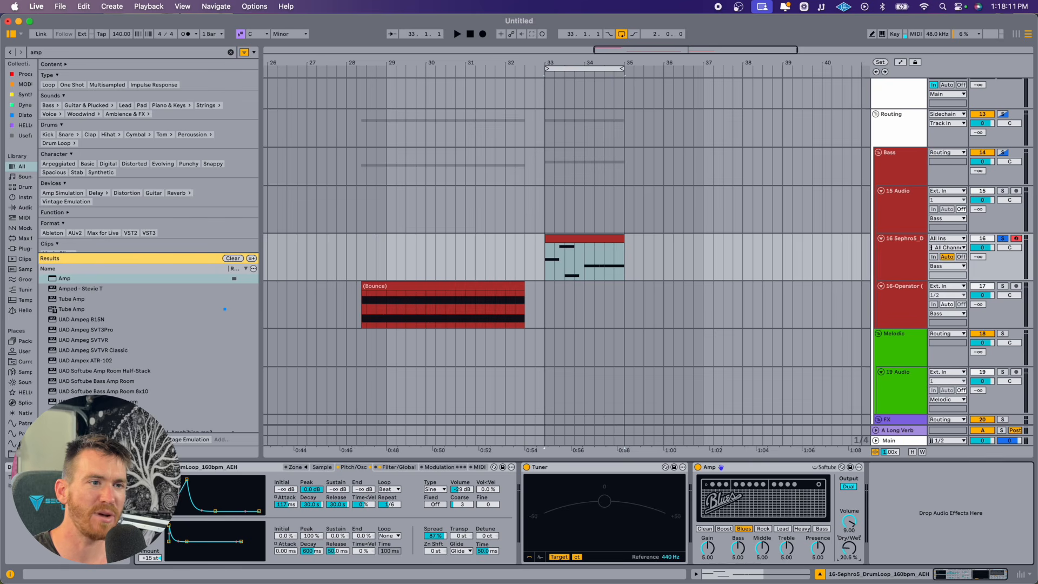
{"action": "key", "text": "space"}
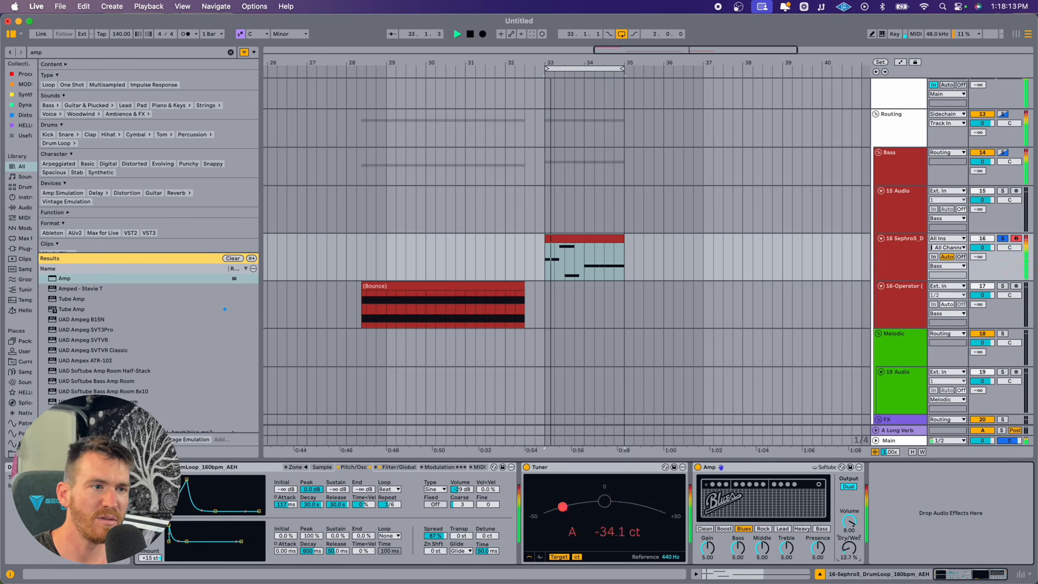
{"action": "left_click_drag", "start_coordinate": [849, 547], "coordinate": [849, 543]}
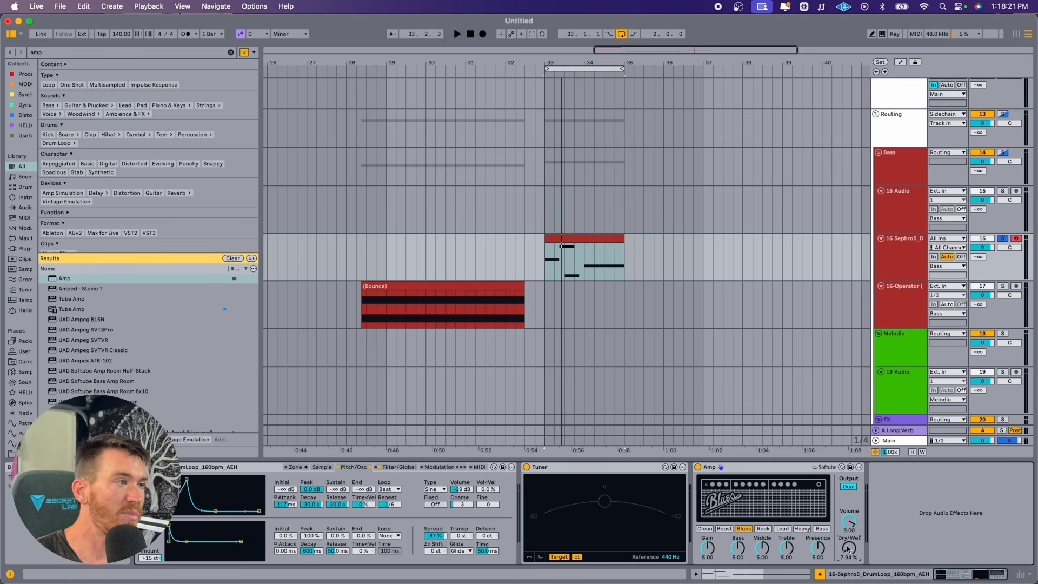
Step: Search the browser for envelope devices and add Envelope MIDI to the Sampler track
{"action": "key", "text": "super+f"}
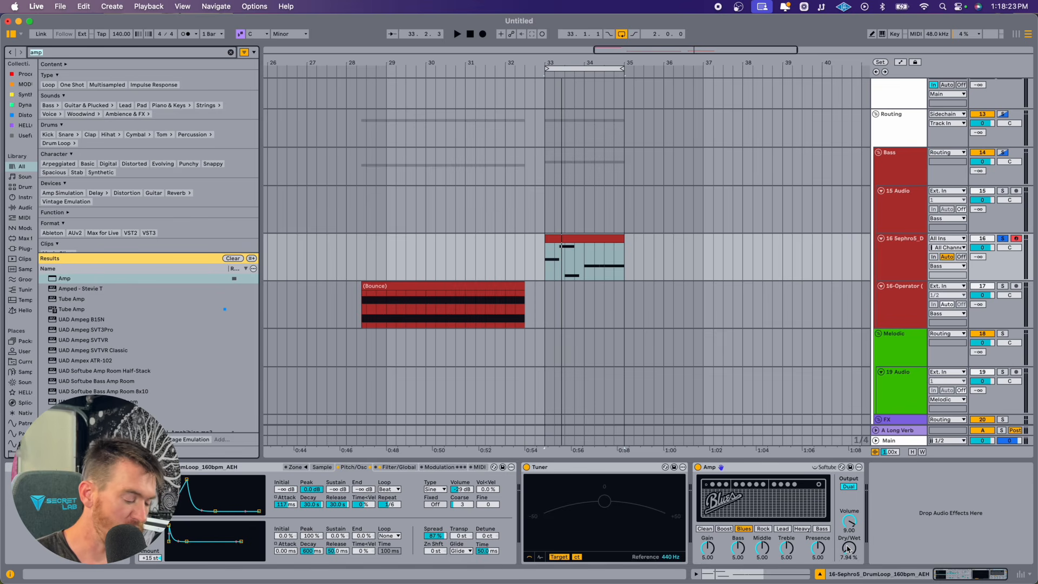
{"action": "type", "text": "mid"}
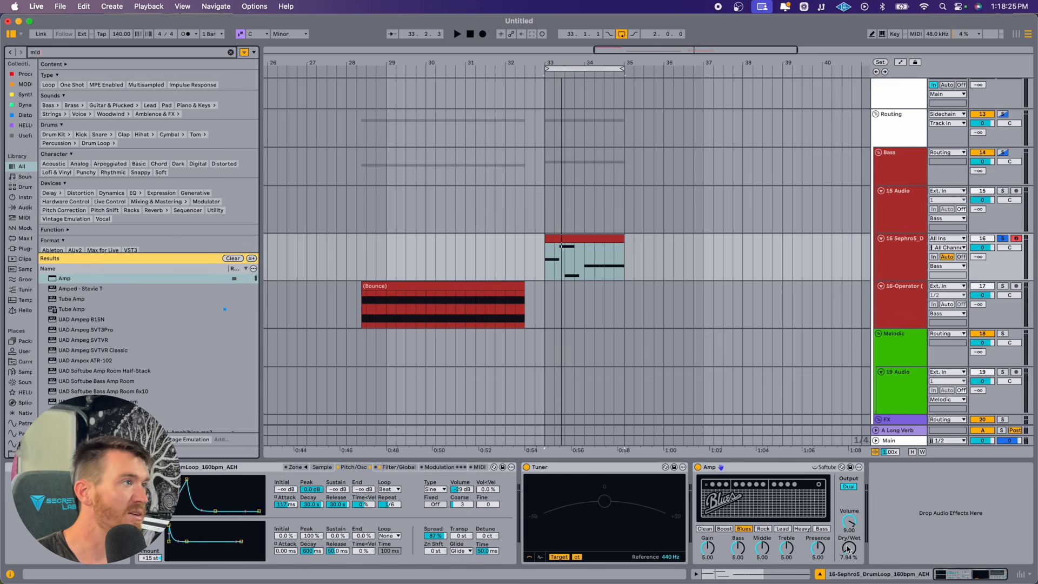
{"action": "key", "text": "BackSpace"}
{"action": "key", "text": "BackSpace"}
{"action": "key", "text": "BackSpace"}
{"action": "type", "text": "env"}
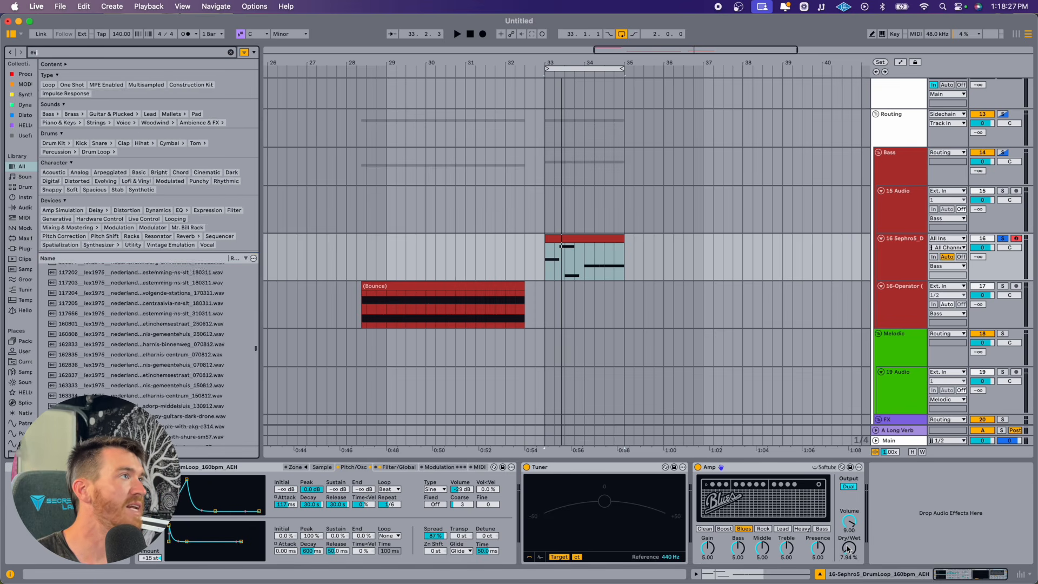
{"action": "type", "text": "elo"}
{"action": "left_click", "coordinate": [79, 261]}
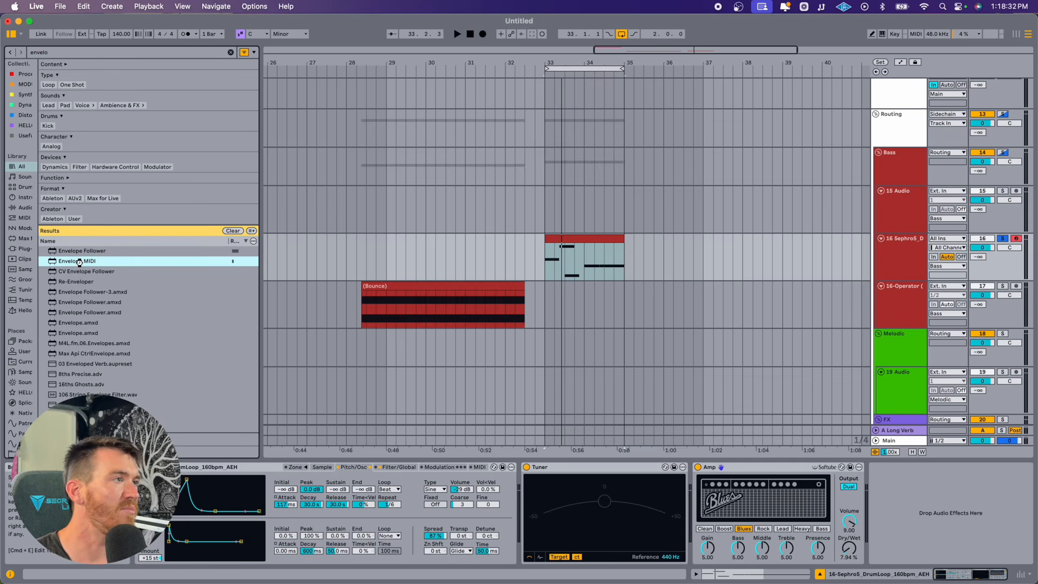
{"action": "double_click", "coordinate": [80, 262]}
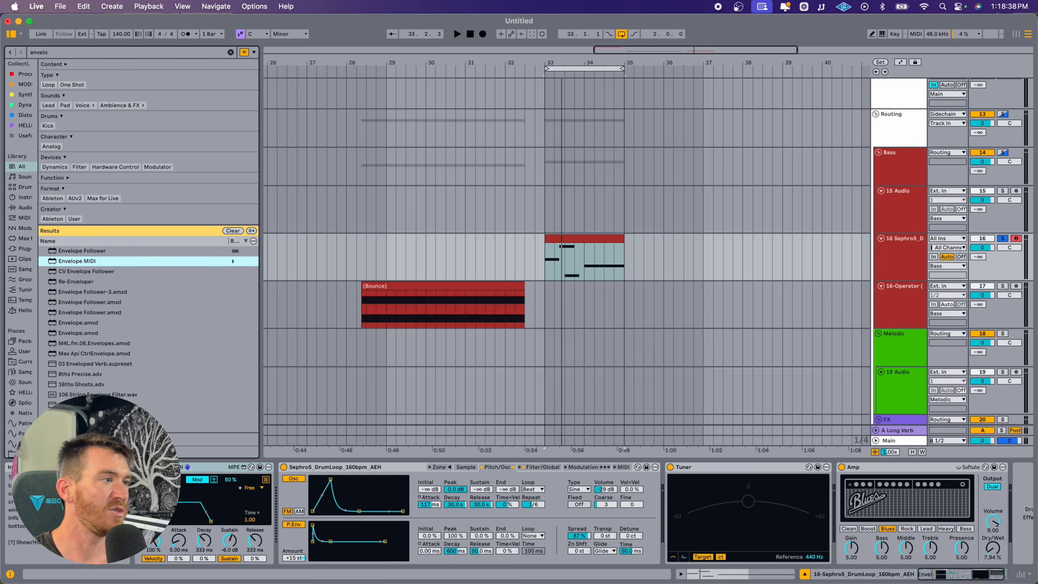
Step: Switch the first Envelope MIDI mapping to Remote mode and map it to the Amp's Dry/Wet
{"action": "left_click", "coordinate": [196, 480]}
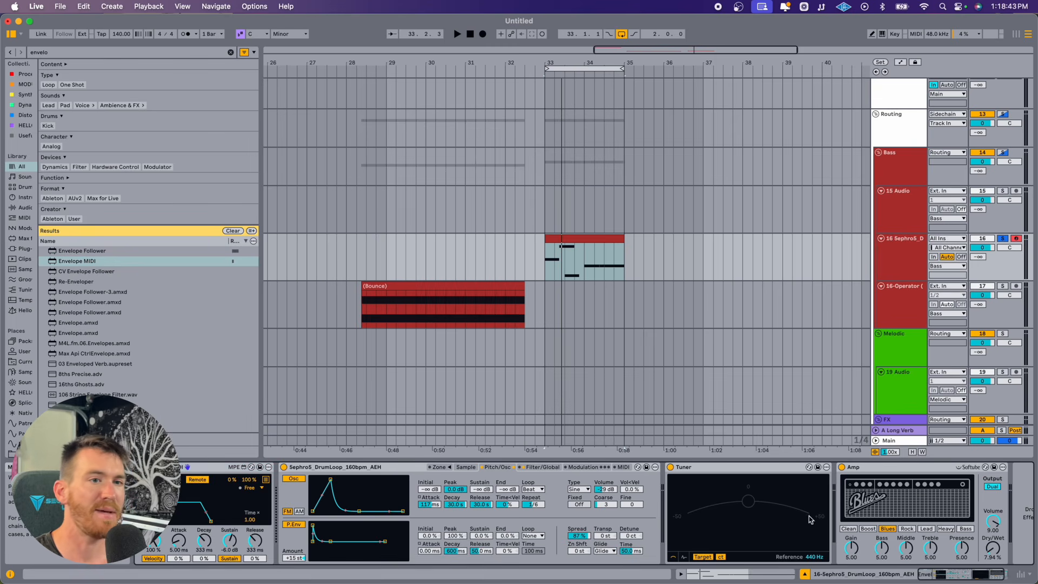
{"action": "left_click_drag", "start_coordinate": [994, 548], "coordinate": [1000, 556]}
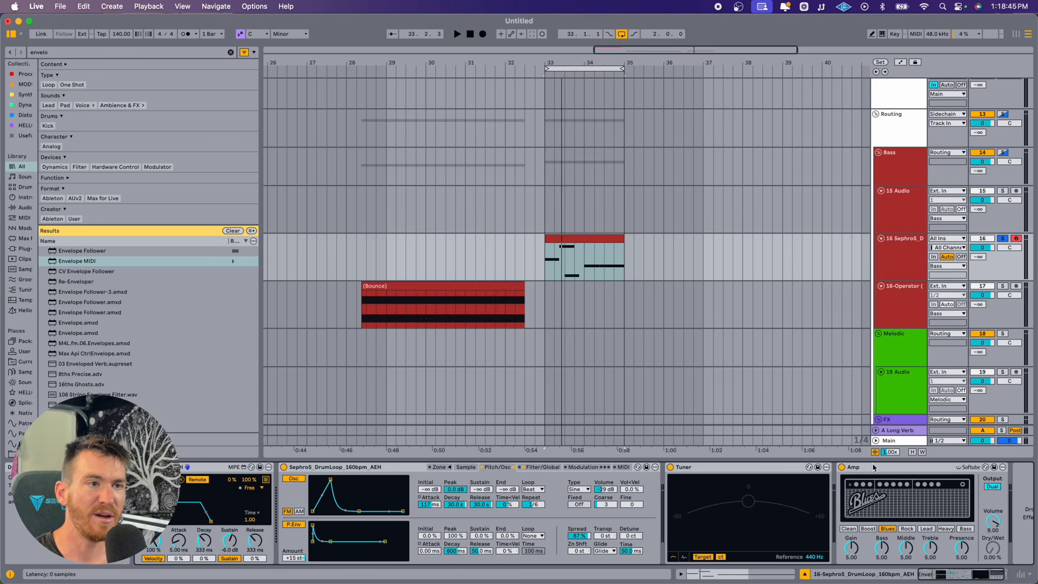
Step: Set the Envelope MIDI's sustain to 0.0 dB and its attack to 817 ms, and play the clip
{"action": "left_click_drag", "start_coordinate": [229, 541], "coordinate": [229, 519]}
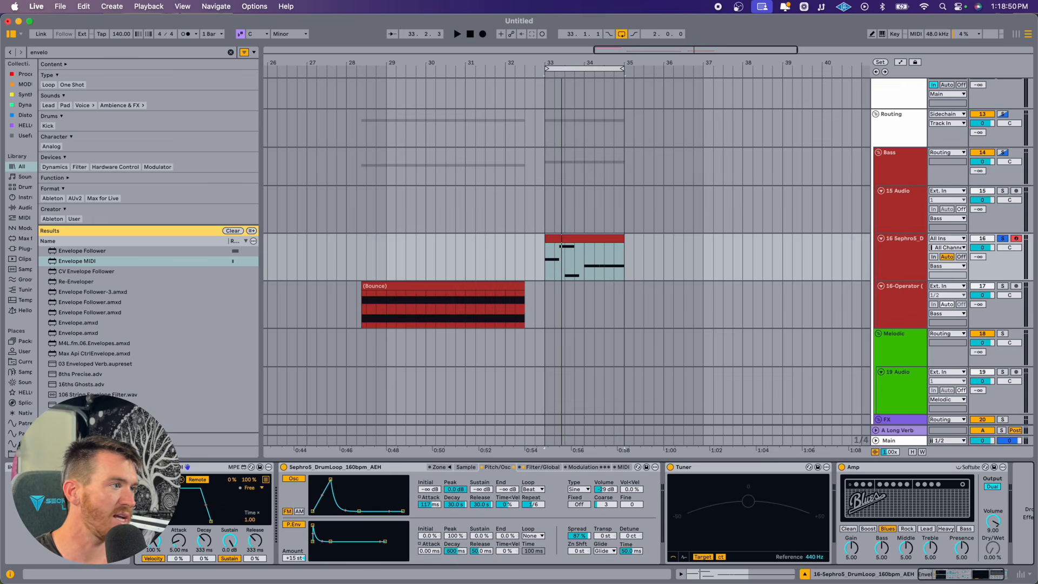
{"action": "left_click_drag", "start_coordinate": [179, 541], "coordinate": [179, 514]}
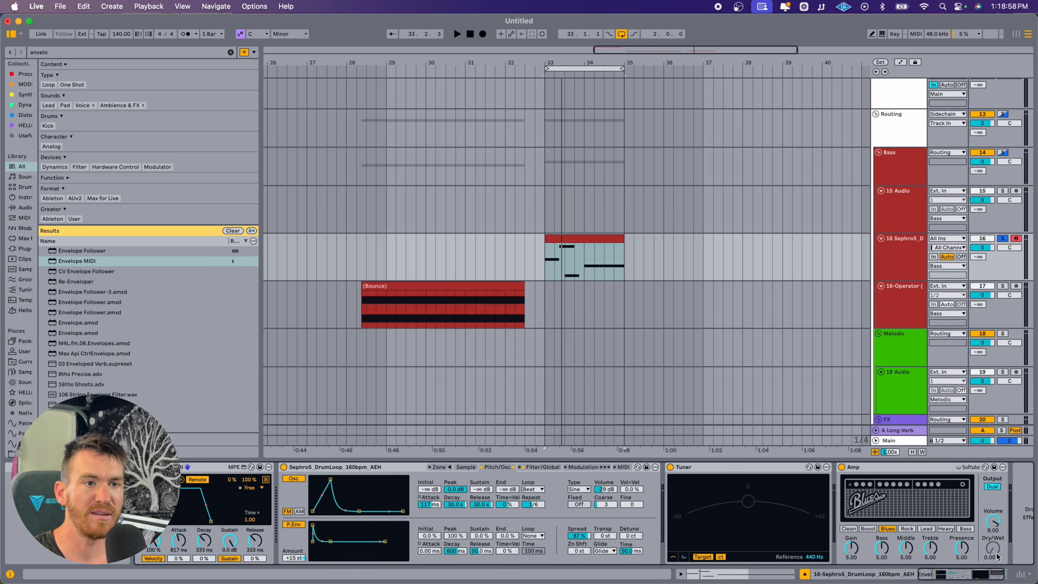
{"action": "key", "text": "space"}
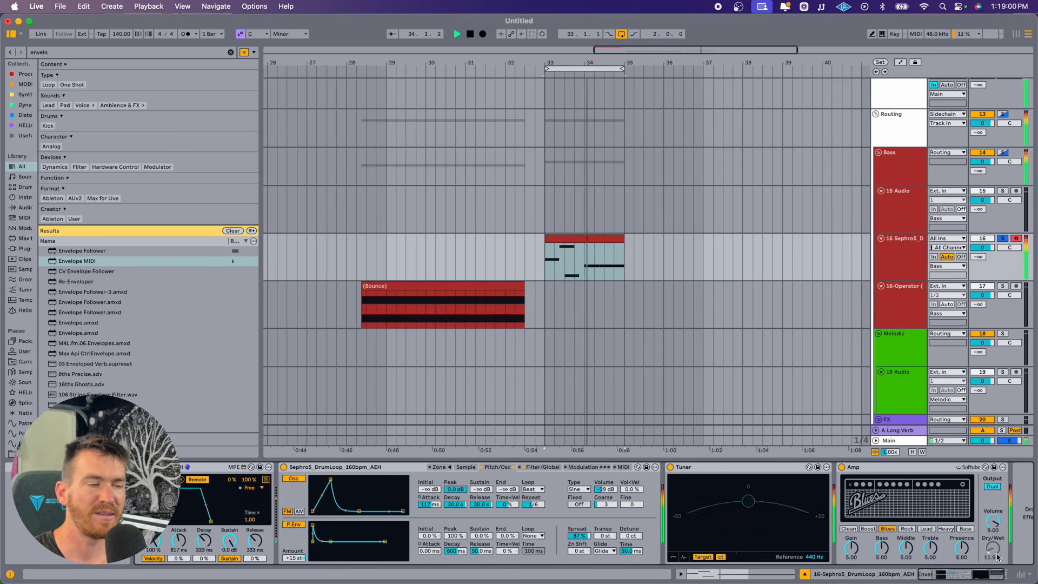
{"action": "key", "text": "space"}
{"action": "left_click", "coordinate": [999, 557]}
Step: Search the browser for EQ devices and add an EQ Eight after the Amp
{"action": "key", "text": "super+f"}
{"action": "type", "text": "eq"}
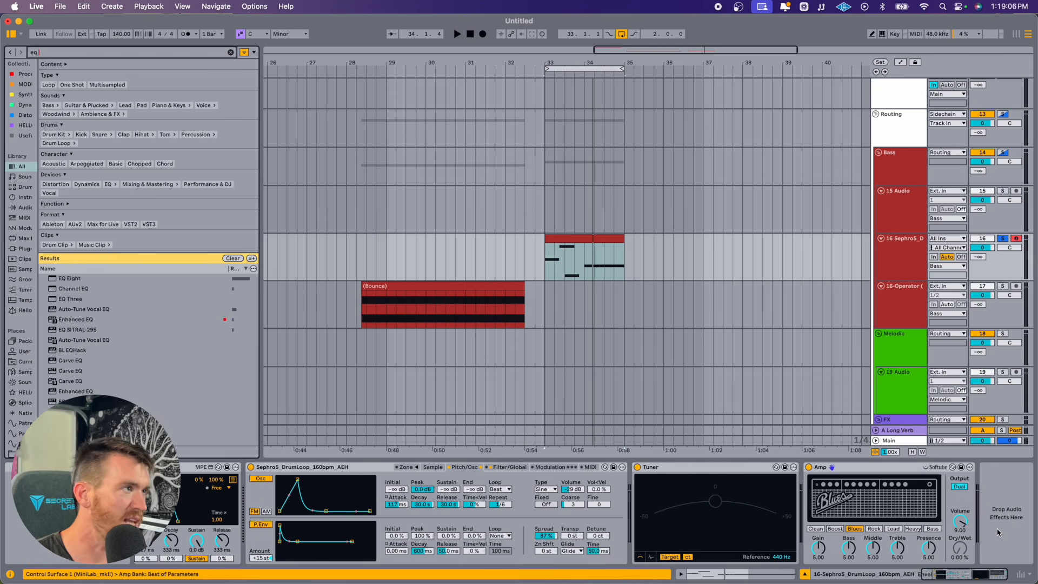
{"action": "double_click", "coordinate": [68, 279]}
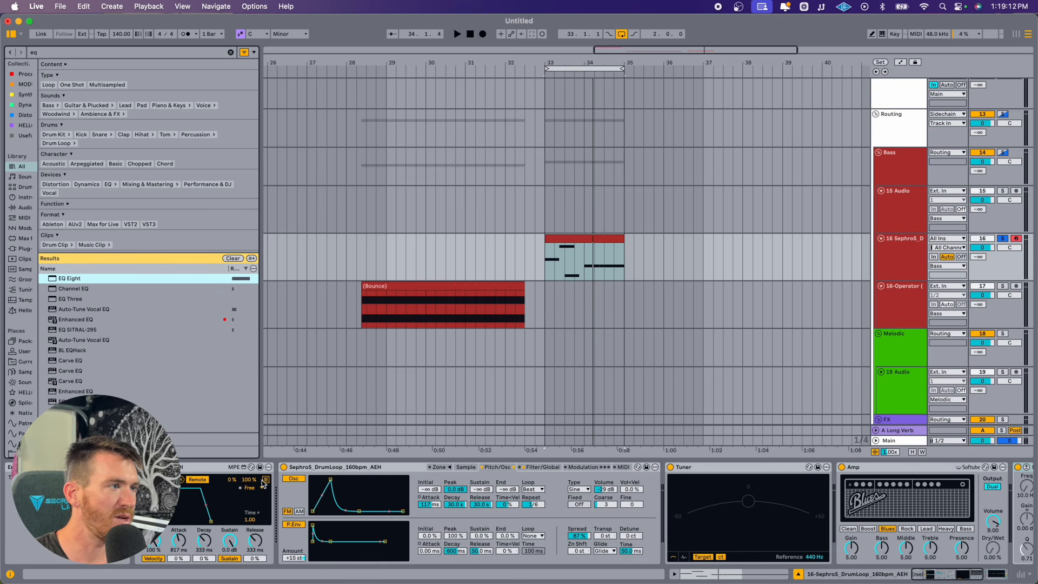
Step: Set the second and third Envelope MIDI mappings to Remote mode and map the second to the EQ Eight's band 3 gain
{"action": "left_click", "coordinate": [265, 481]}
{"action": "left_click", "coordinate": [194, 497]}
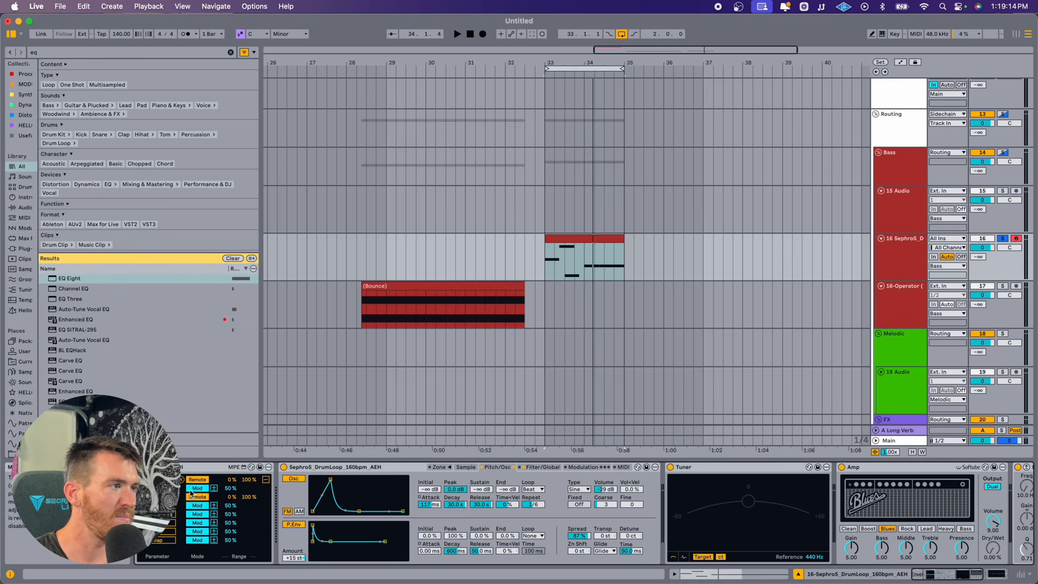
{"action": "left_click", "coordinate": [196, 488]}
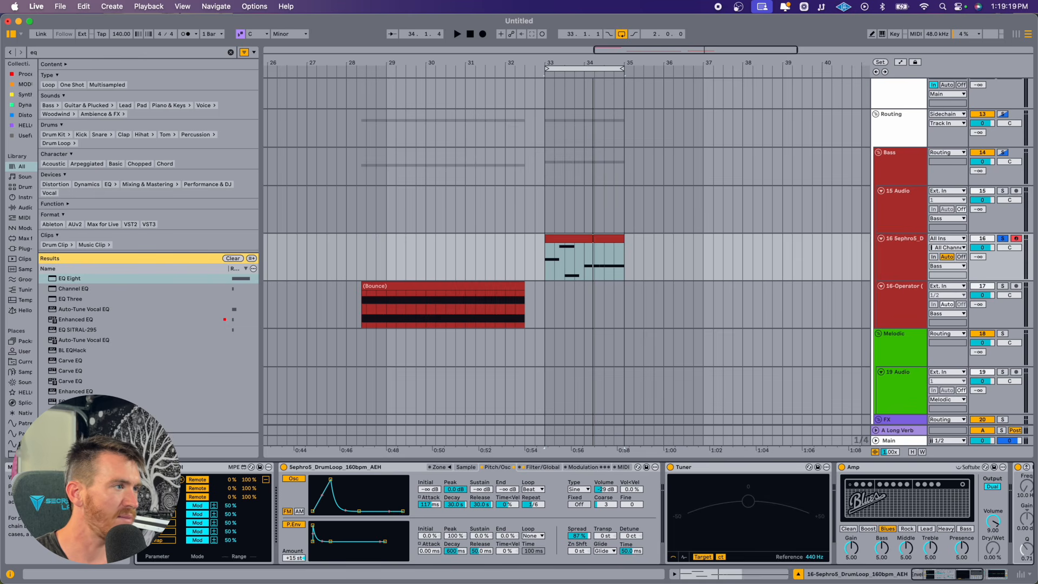
{"action": "scroll", "coordinate": [855, 502], "scroll_direction": "right", "scroll_amount": 6}
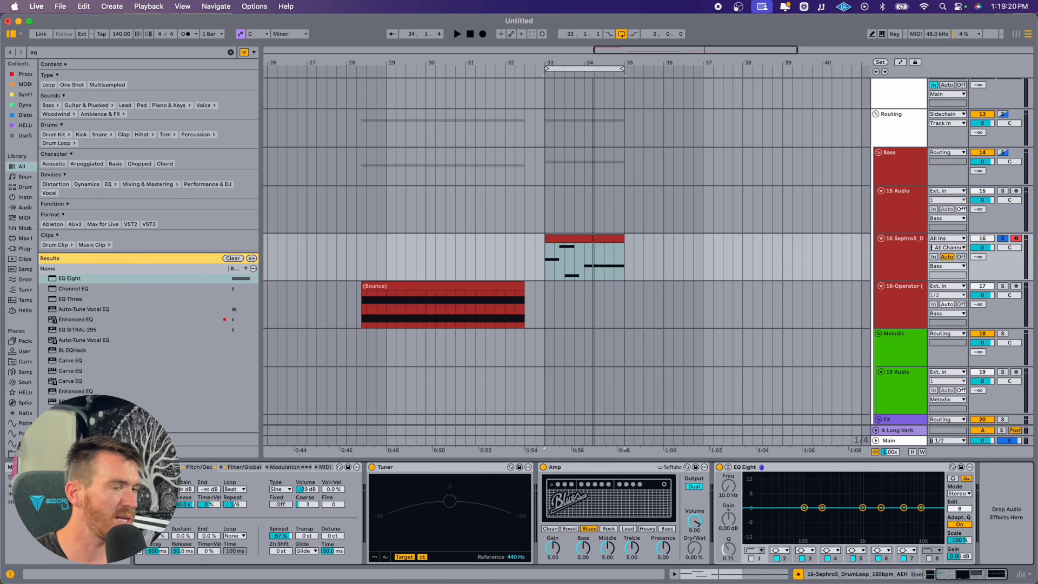
{"action": "left_click", "coordinate": [863, 508]}
{"action": "left_click_drag", "start_coordinate": [729, 514], "coordinate": [729, 521]}
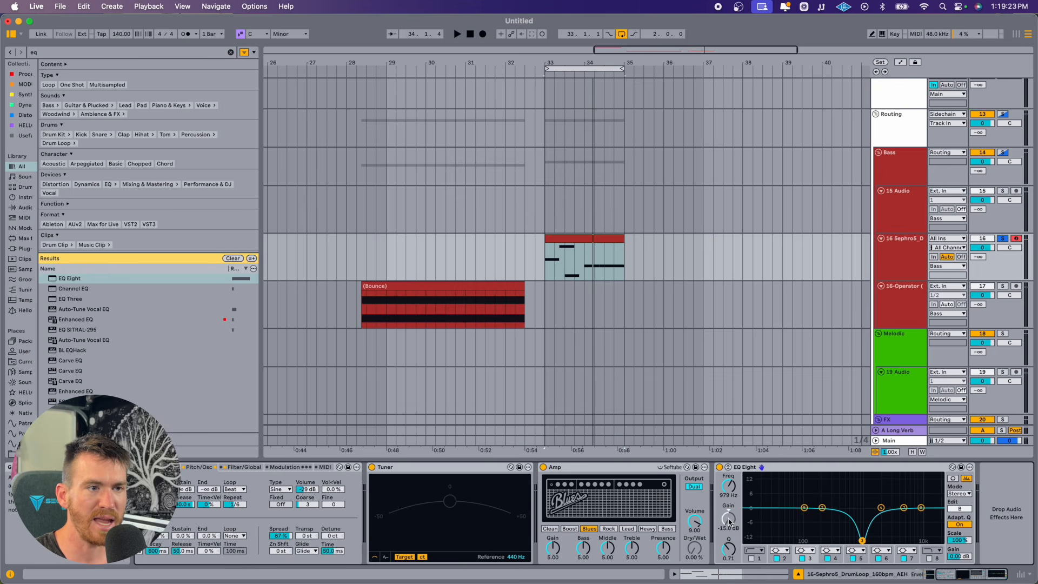
Step: Raise the band 3 gain mapping's minimum so the gain starts at 0 dB, and set the envelope's attack slope to 62%
{"action": "scroll", "coordinate": [720, 535], "scroll_direction": "left", "scroll_amount": 10}
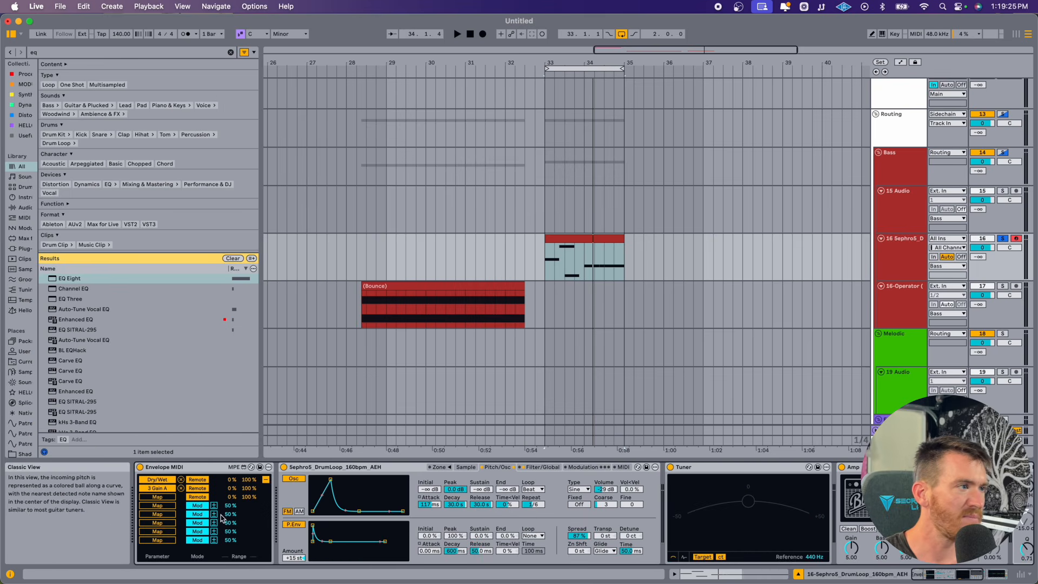
{"action": "left_click", "coordinate": [231, 488]}
{"action": "type", "text": "5"}
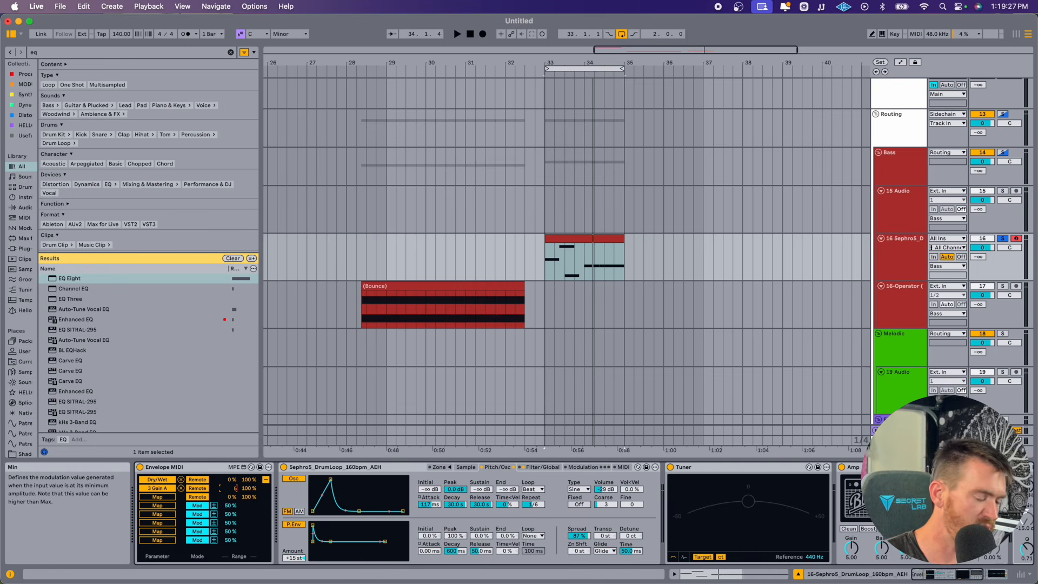
{"action": "scroll", "coordinate": [466, 475], "scroll_direction": "right", "scroll_amount": 5}
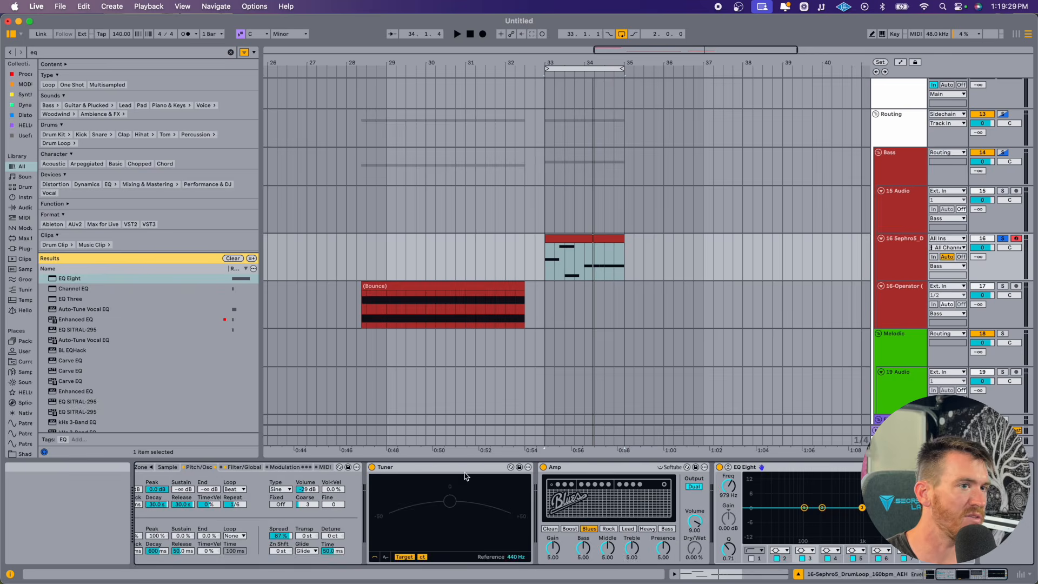
{"action": "scroll", "coordinate": [465, 476], "scroll_direction": "left", "scroll_amount": 10}
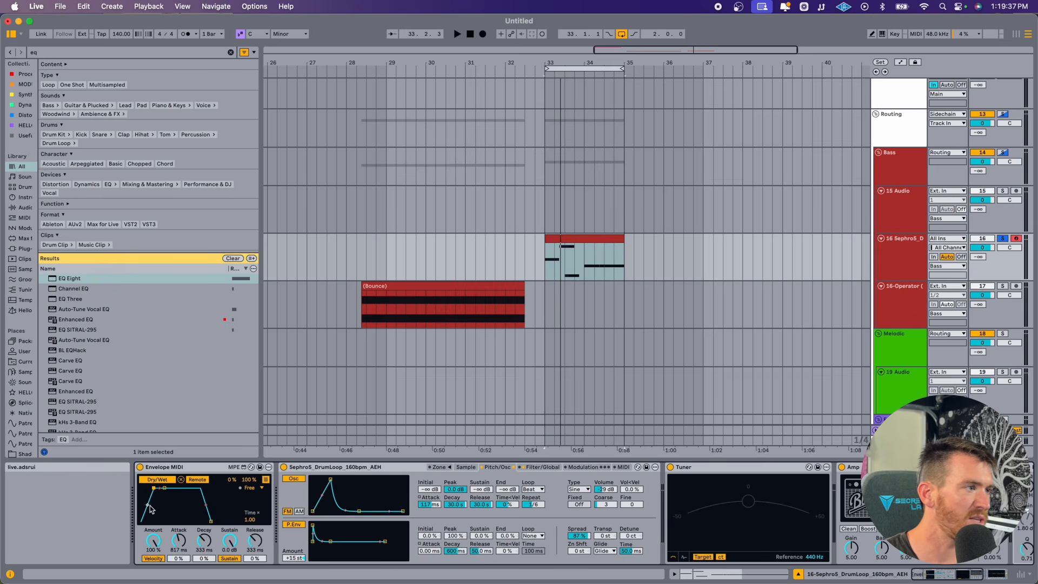
{"action": "left_click_drag", "start_coordinate": [150, 509], "coordinate": [149, 499]}
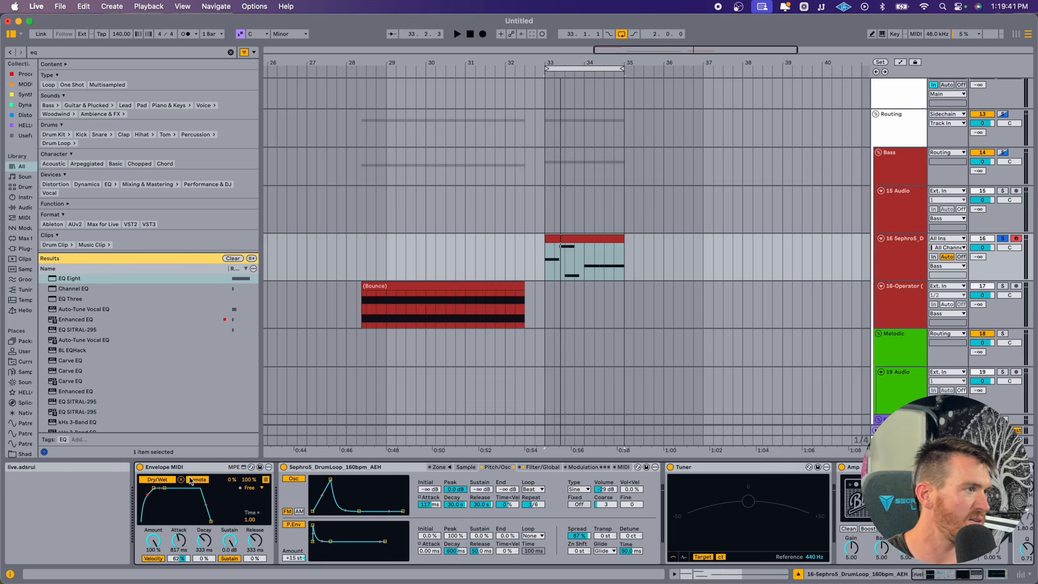
Step: Set the EQ Eight's band 3 to a Q of 2.49 and a frequency of 375 Hz, and play the clip
{"action": "scroll", "coordinate": [192, 468], "scroll_direction": "right", "scroll_amount": 5}
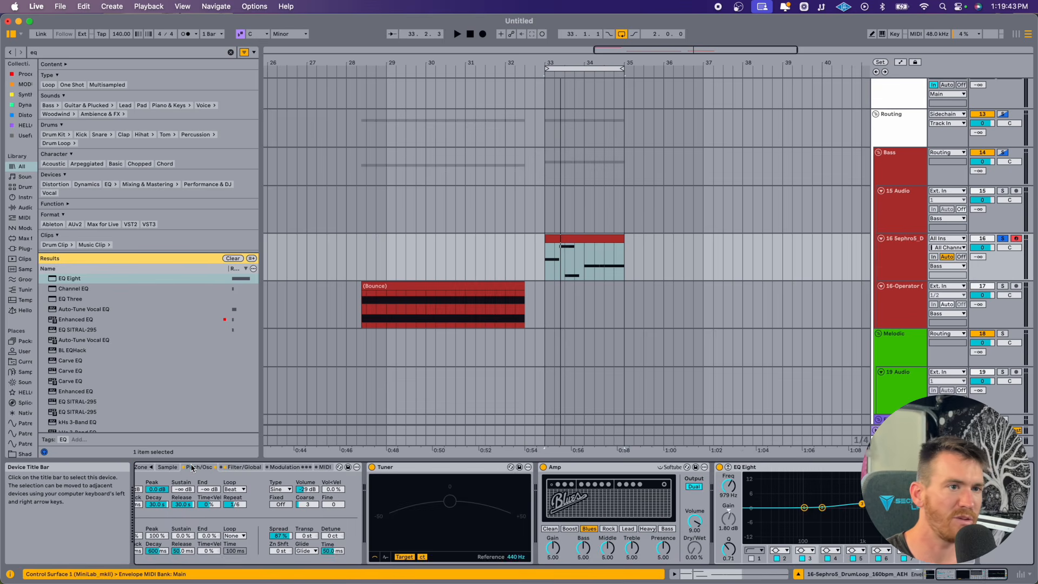
{"action": "left_click_drag", "start_coordinate": [729, 550], "coordinate": [729, 523]}
{"action": "left_click_drag", "start_coordinate": [864, 505], "coordinate": [839, 485]}
{"action": "key", "text": "space"}
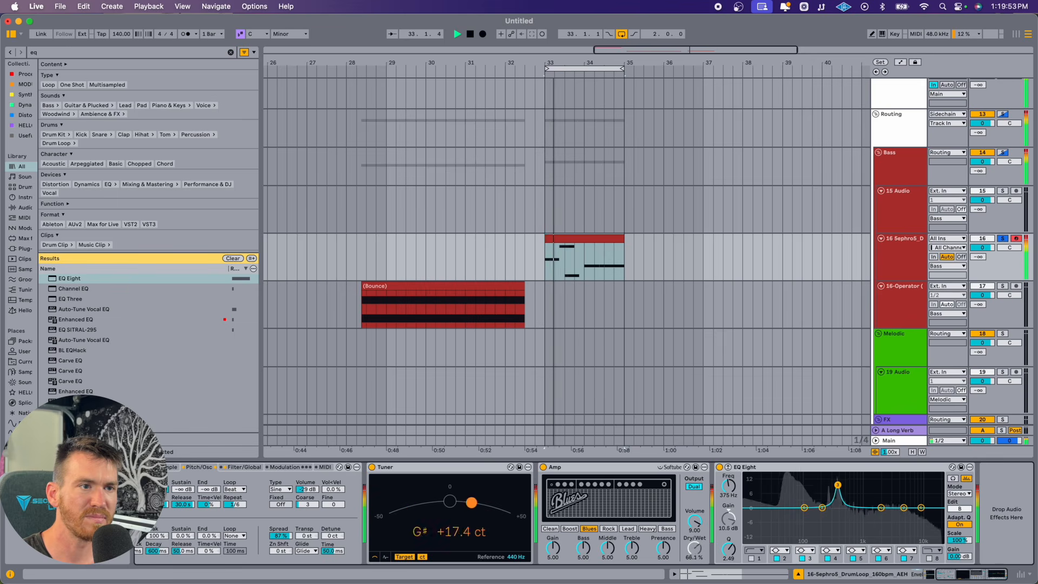
Step: Set the EQ Eight's scale to 175% and play the clip
{"action": "key", "text": "space"}
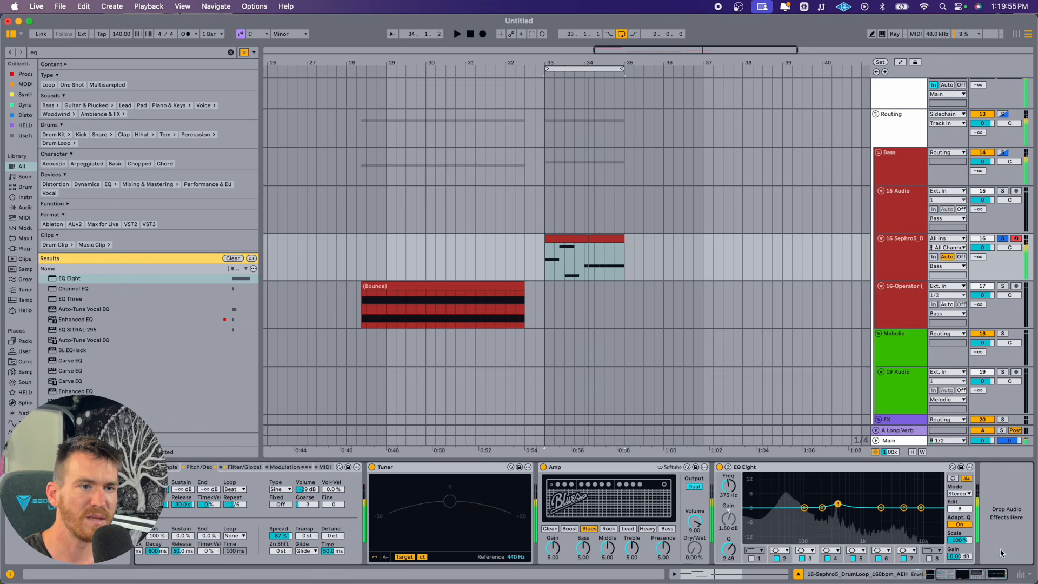
{"action": "left_click_drag", "start_coordinate": [960, 540], "coordinate": [960, 520]}
{"action": "key", "text": "space"}
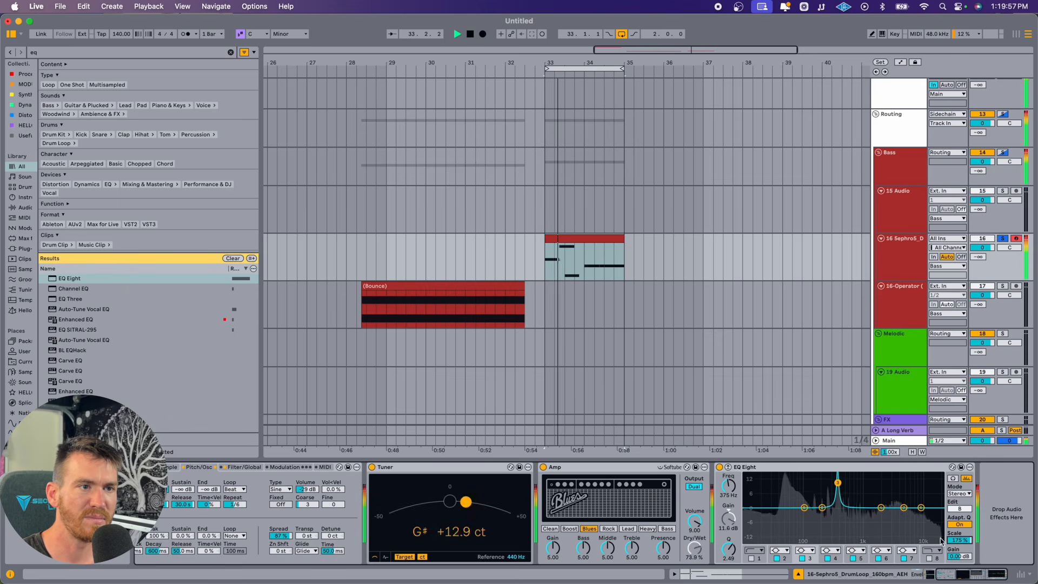
{"action": "key", "text": "space"}
Step: Move the EQ Eight in front of the Amp in the device chain and play the clip
{"action": "left_click", "coordinate": [740, 469]}
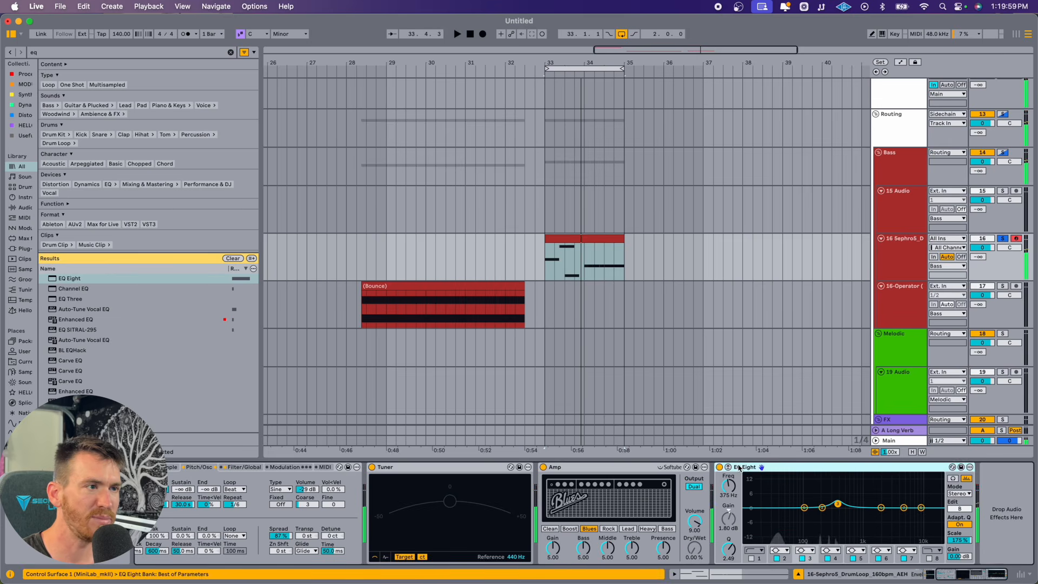
{"action": "left_click_drag", "start_coordinate": [740, 468], "coordinate": [541, 471]}
{"action": "key", "text": "space"}
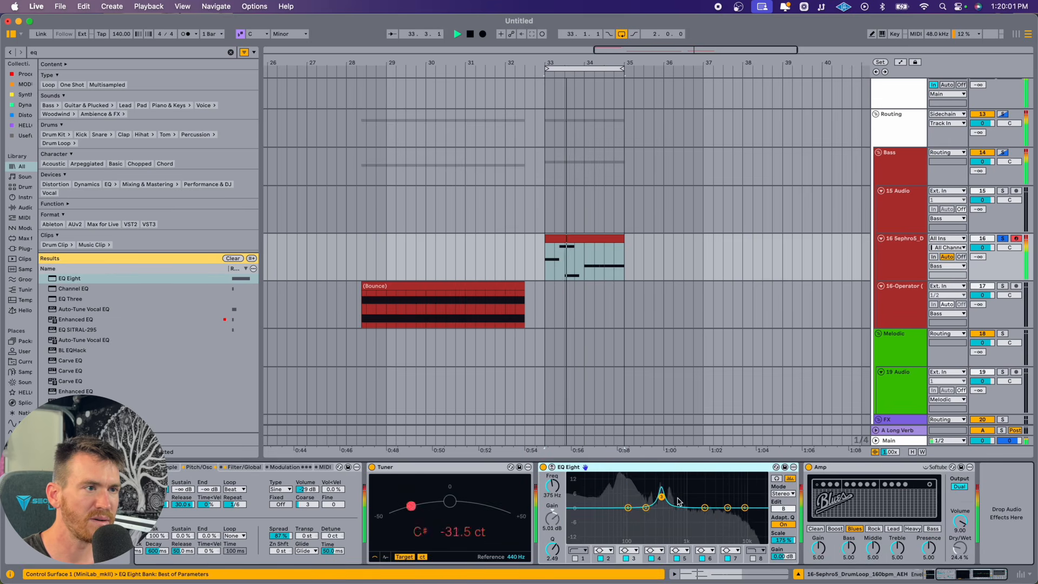
{"action": "key", "text": "space"}
Step: Lower the EQ Eight's band 3 frequency to 211 Hz and play the clip
{"action": "mouse_move", "coordinate": [661, 503]}
{"action": "left_mouse_down"}
{"action": "mouse_move", "coordinate": [652, 485]}
{"action": "mouse_move", "coordinate": [647, 494]}
{"action": "left_mouse_up"}
{"action": "key", "text": "space"}
{"action": "key", "text": "space"}
{"action": "key", "text": "space"}
{"action": "key", "text": "space"}
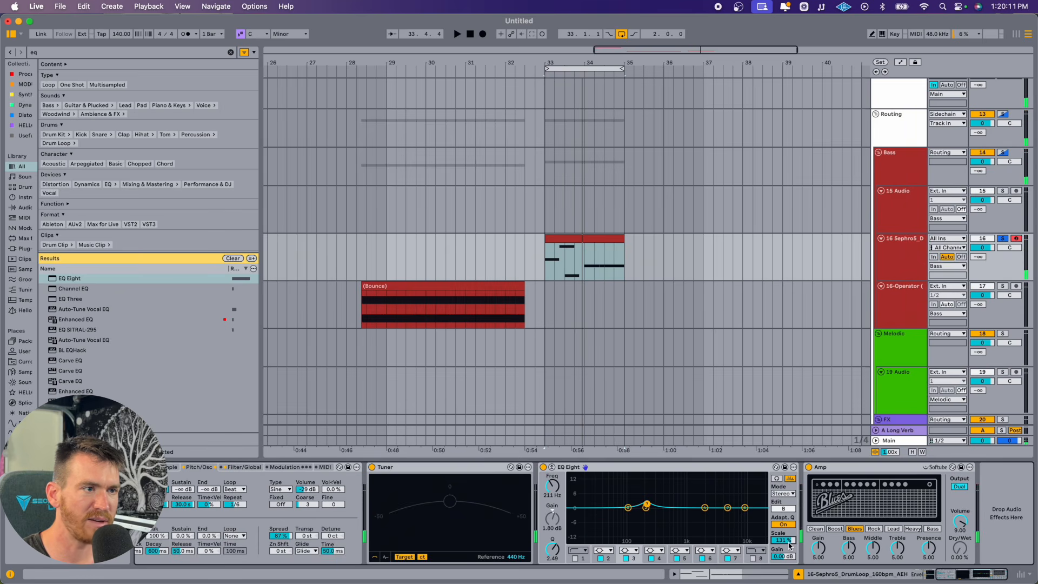
{"action": "key", "text": "space"}
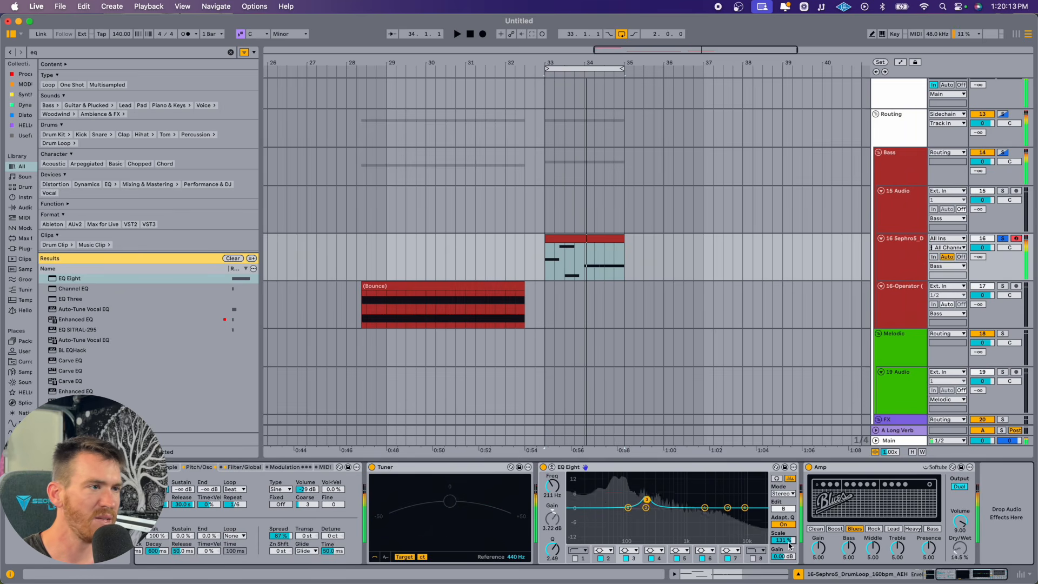
{"action": "scroll", "coordinate": [557, 473], "scroll_direction": "left", "scroll_amount": 6}
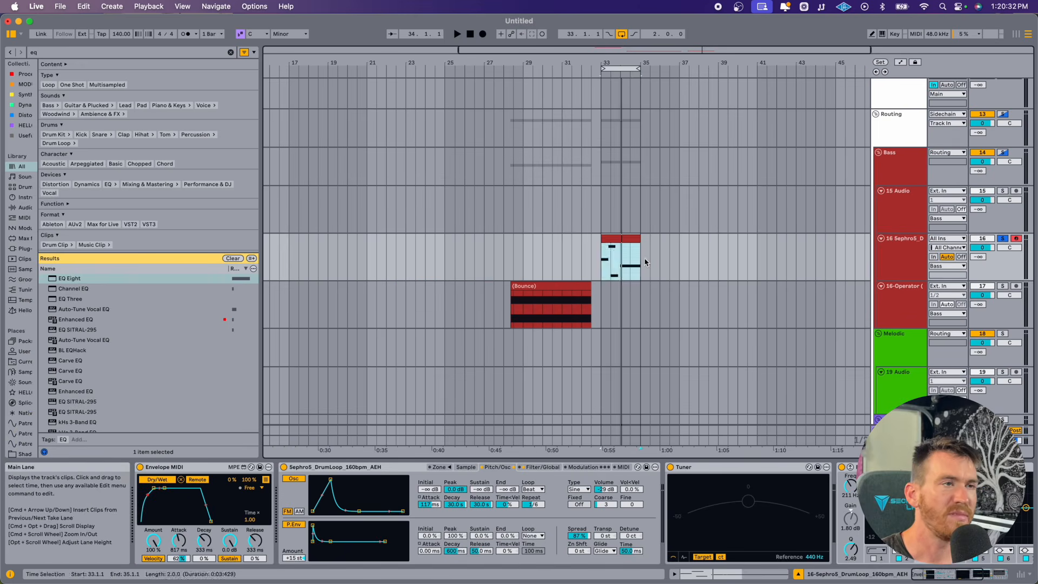
{"action": "left_click", "coordinate": [642, 265]}
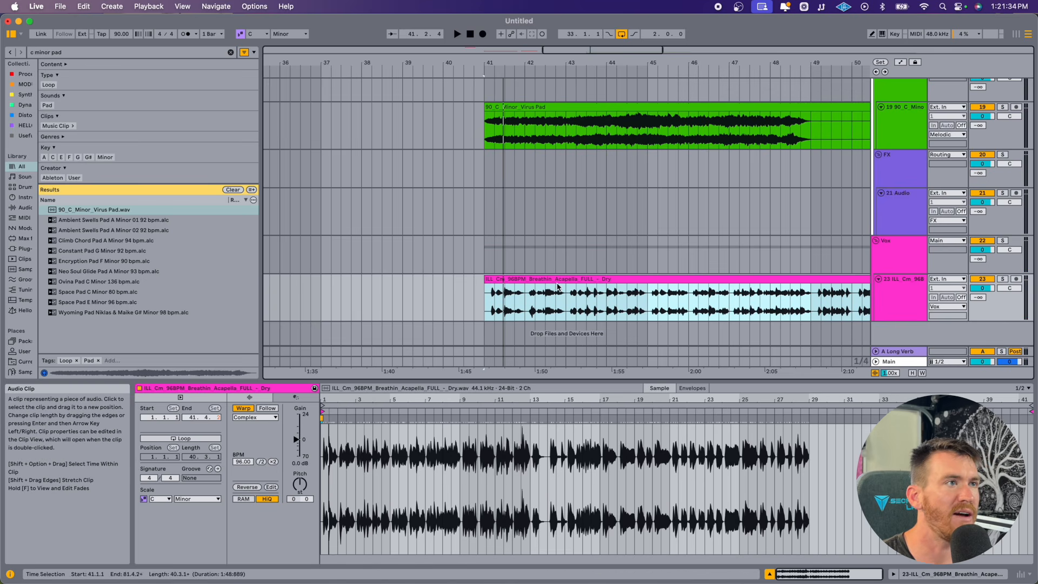
Step: Examine the acapella clip's waveform, including the range from 43.2.1 to 45.3.1, and the Virus Pad clip around bar 43
{"action": "left_click", "coordinate": [518, 305]}
{"action": "left_click_drag", "start_coordinate": [506, 304], "coordinate": [698, 304]}
{"action": "scroll", "coordinate": [695, 300], "scroll_direction": "right", "scroll_amount": 5}
{"action": "left_click_drag", "start_coordinate": [349, 130], "coordinate": [571, 129]}
{"action": "left_click_drag", "start_coordinate": [419, 305], "coordinate": [511, 307]}
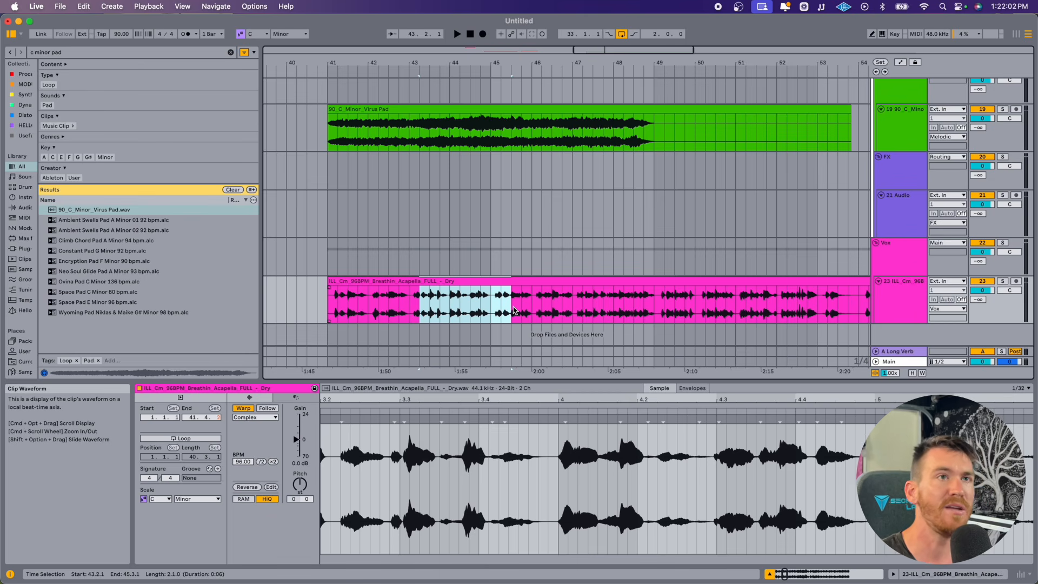
{"action": "left_click", "coordinate": [409, 142]}
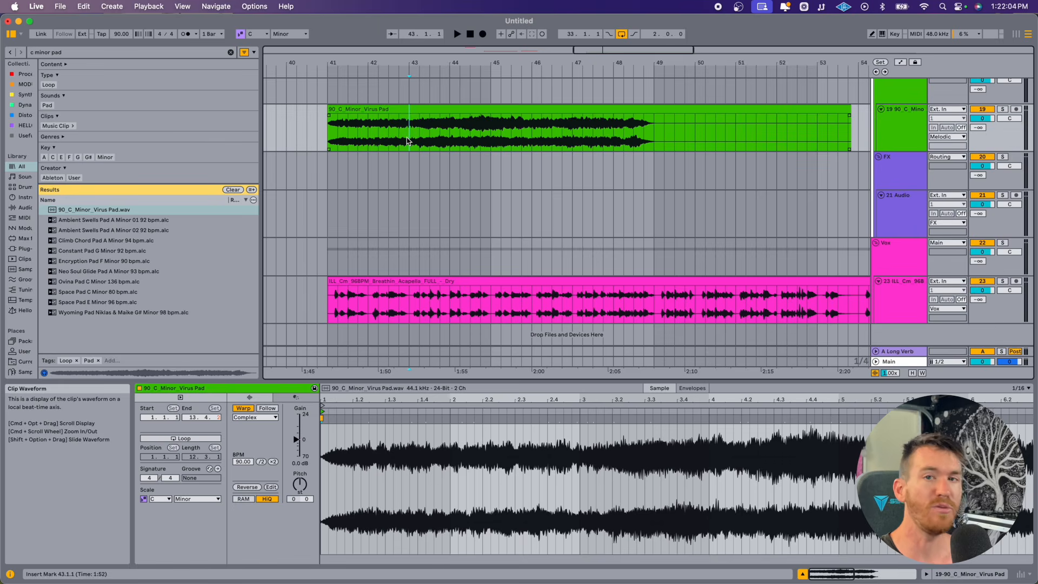
Step: Search the browser for "mul" and add Multiband Dynamics to the Virus Pad track
{"action": "double_click", "coordinate": [907, 300]}
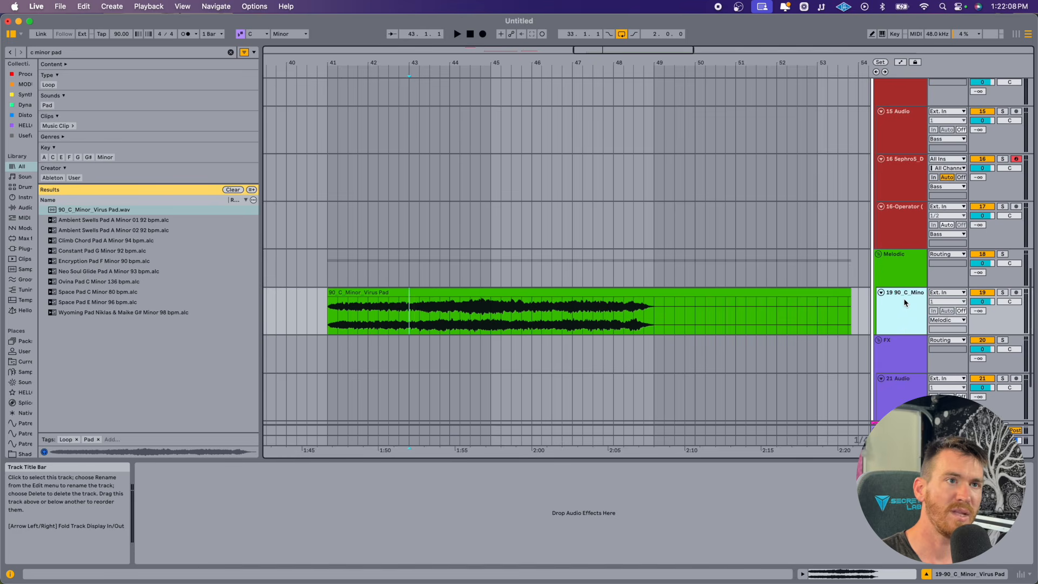
{"action": "scroll", "coordinate": [905, 287], "scroll_direction": "down", "scroll_amount": 2}
{"action": "left_click", "coordinate": [904, 277]}
{"action": "key", "text": "super+f"}
{"action": "type", "text": "mul"}
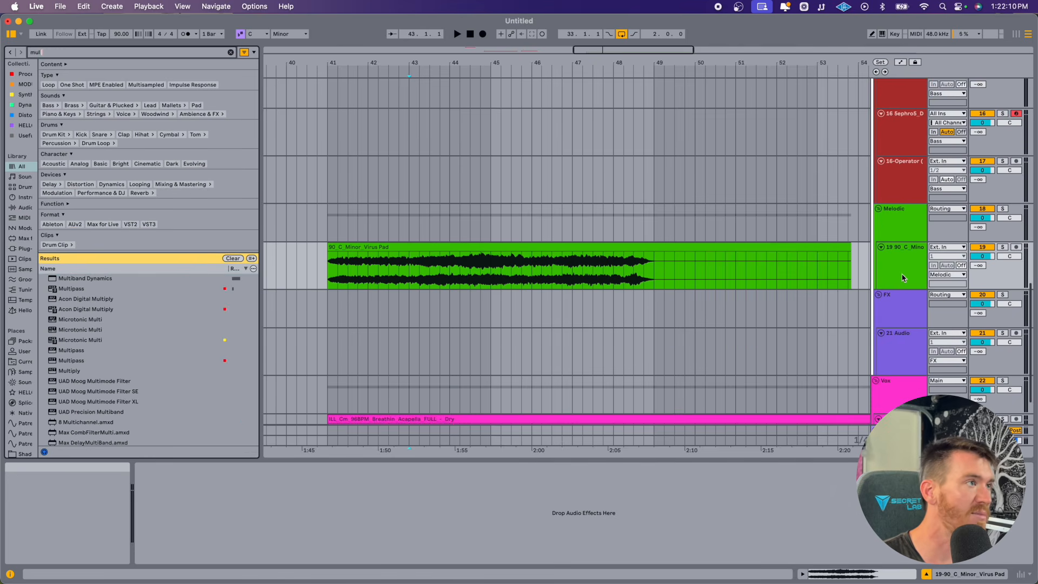
{"action": "left_click", "coordinate": [96, 278]}
{"action": "double_click", "coordinate": [95, 278]}
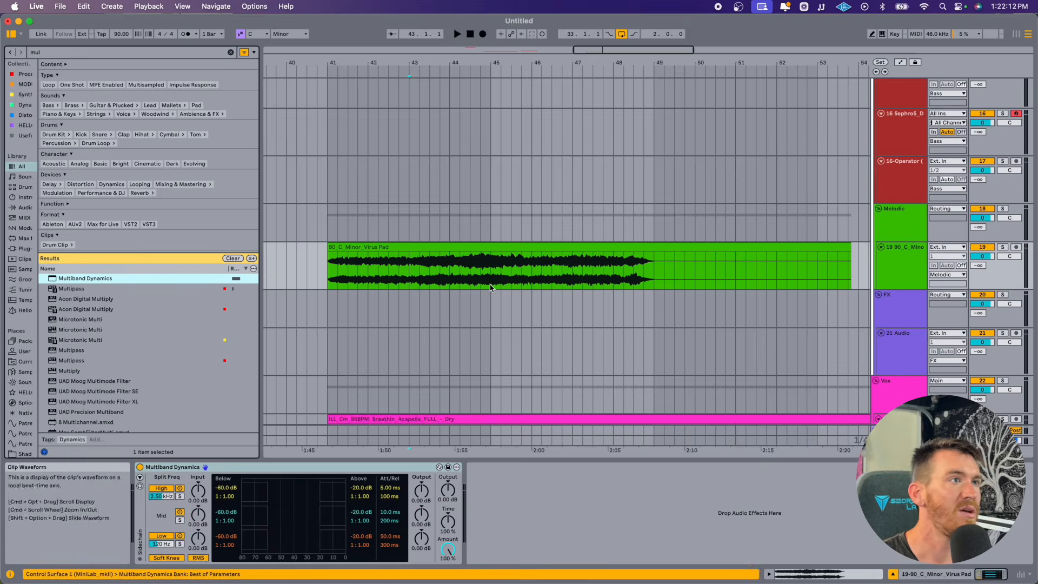
{"action": "left_click_drag", "start_coordinate": [419, 268], "coordinate": [552, 274]}
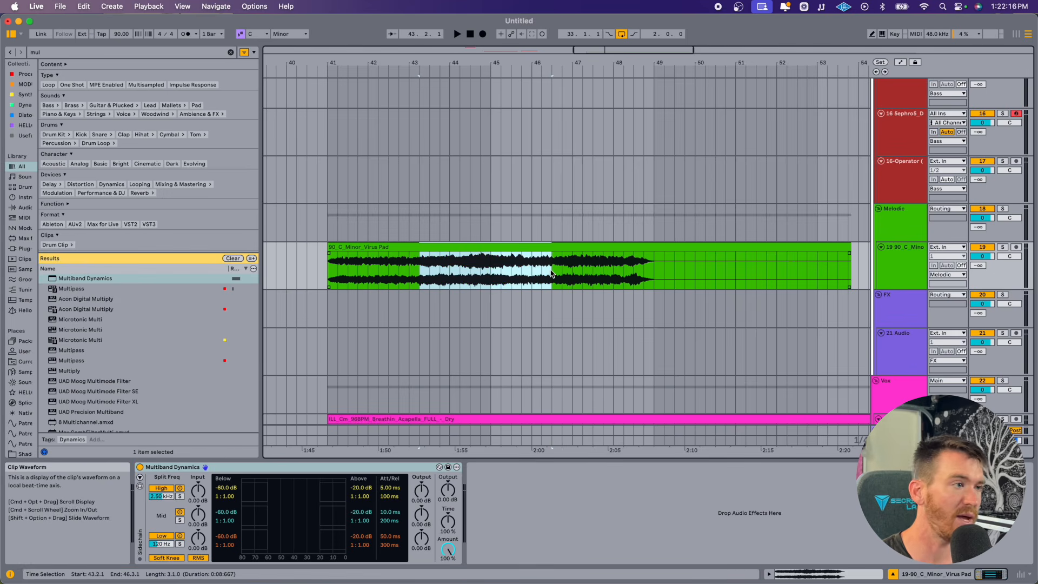
Step: Search the browser for "eq" and add an EQ Eight to the acapella track
{"action": "scroll", "coordinate": [551, 274], "scroll_direction": "down", "scroll_amount": 3}
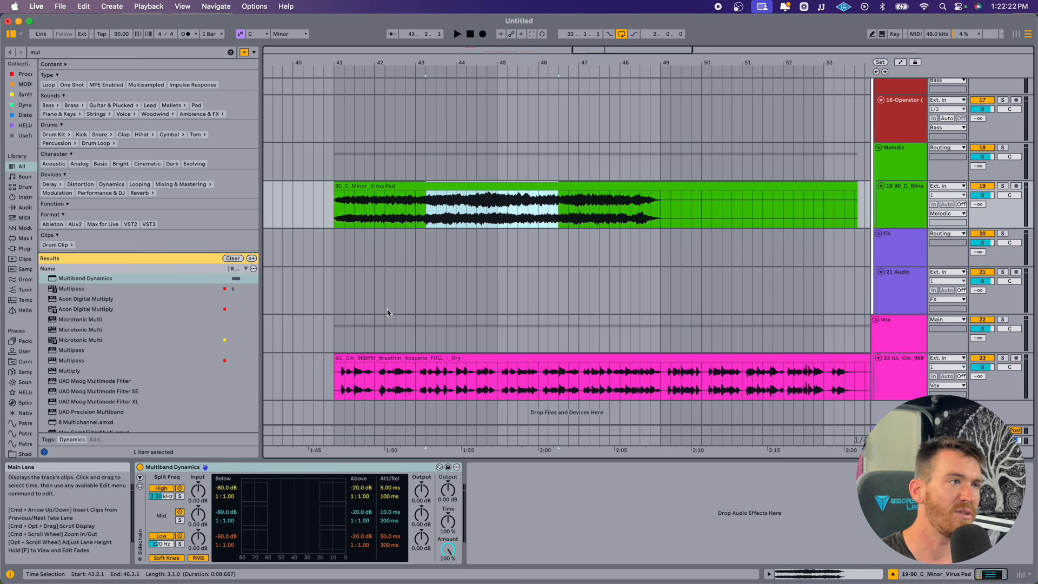
{"action": "left_click", "coordinate": [422, 381]}
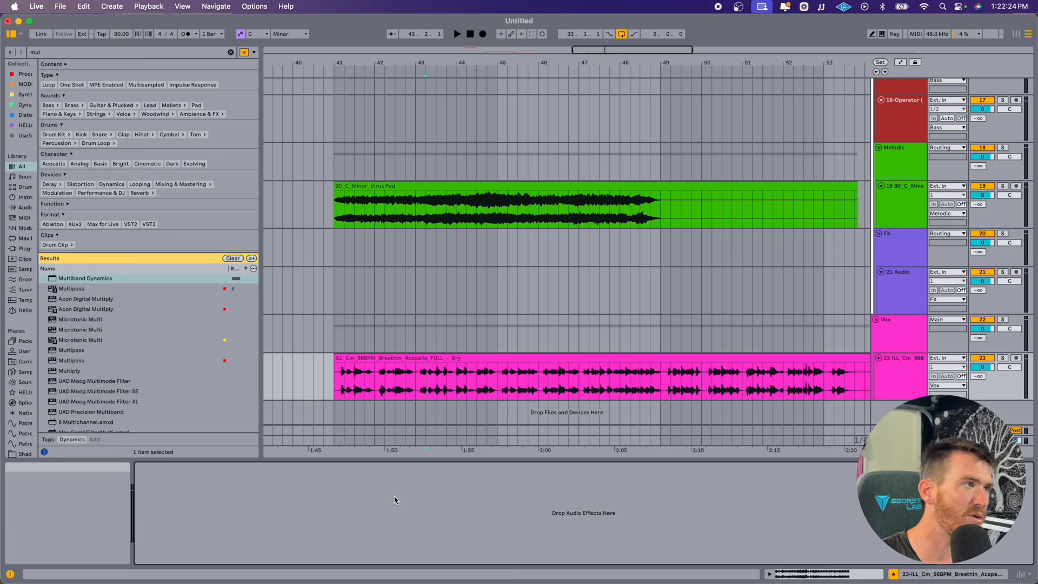
{"action": "key", "text": "super+f"}
{"action": "type", "text": "eq"}
{"action": "double_click", "coordinate": [76, 278]}
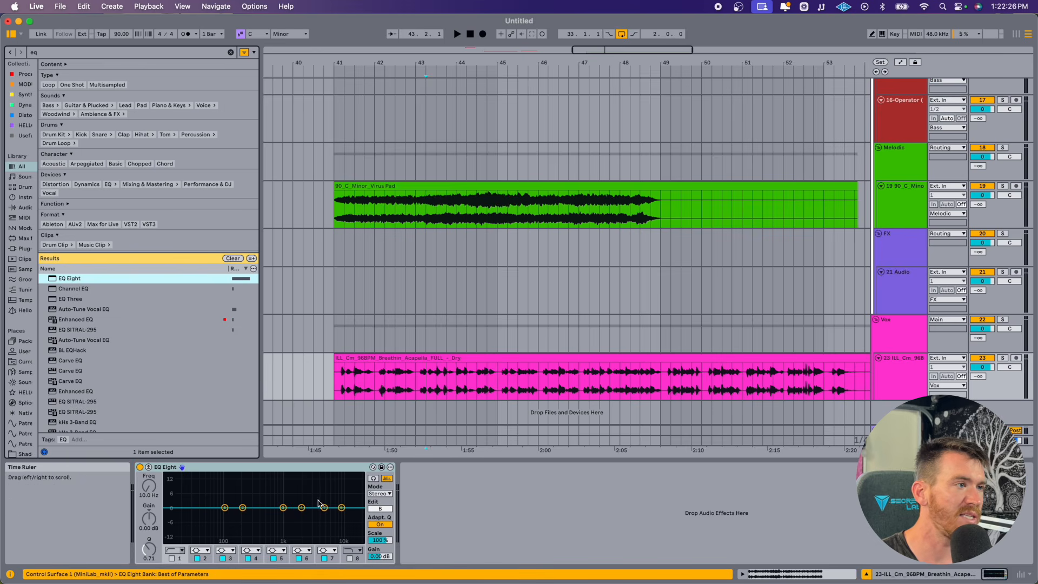
Step: Move the EQ Eight's band 3 to 1.67 kHz with 0.37 dB gain, then solo and play the acapella track
{"action": "left_click_drag", "start_coordinate": [283, 480], "coordinate": [297, 510]}
{"action": "key", "text": "s"}
{"action": "key", "text": "space"}
{"action": "key", "text": "space"}
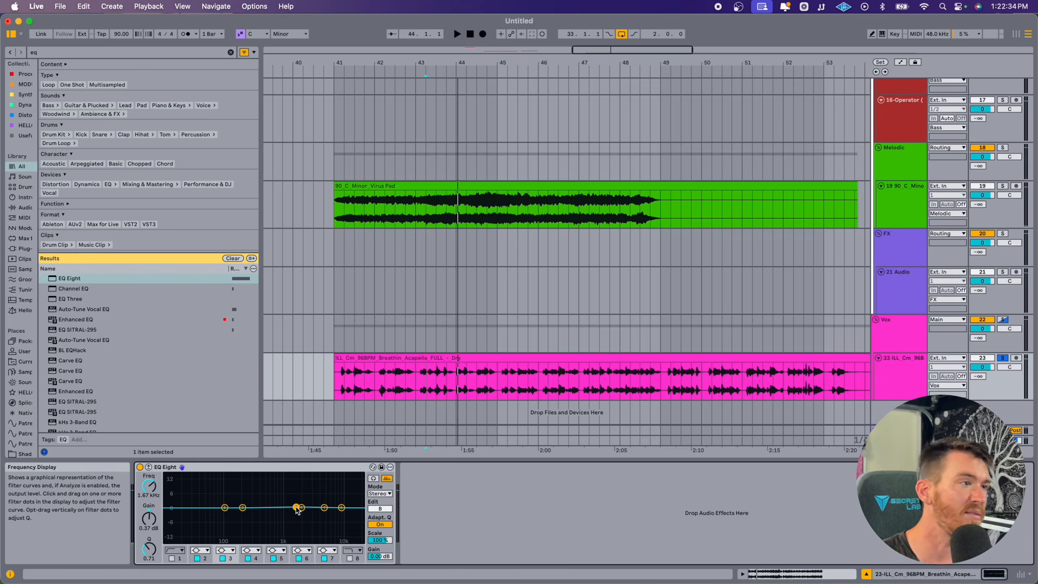
Step: Set the pad track's Multiband Dynamics mid-high crossover to 6 kHz and its low-mid crossover to 1 kHz
{"action": "left_click", "coordinate": [877, 208]}
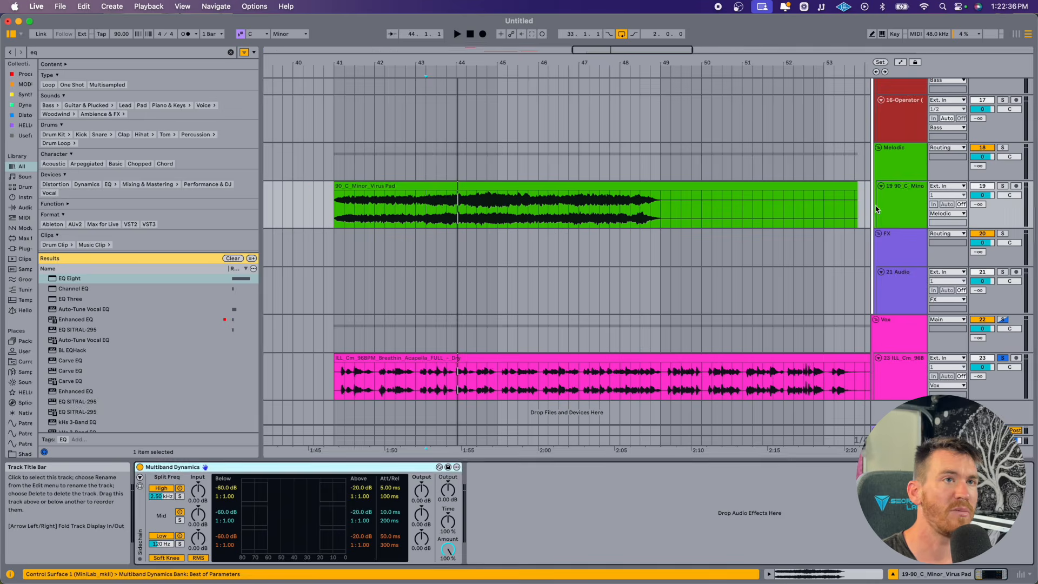
{"action": "left_click", "coordinate": [891, 209]}
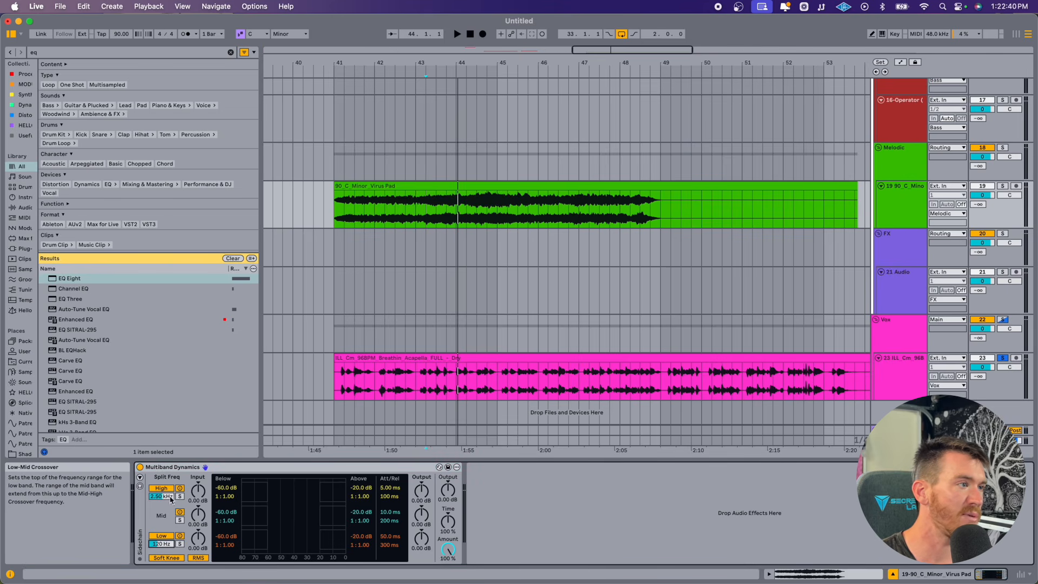
{"action": "left_click", "coordinate": [166, 497]}
{"action": "type", "text": "6"}
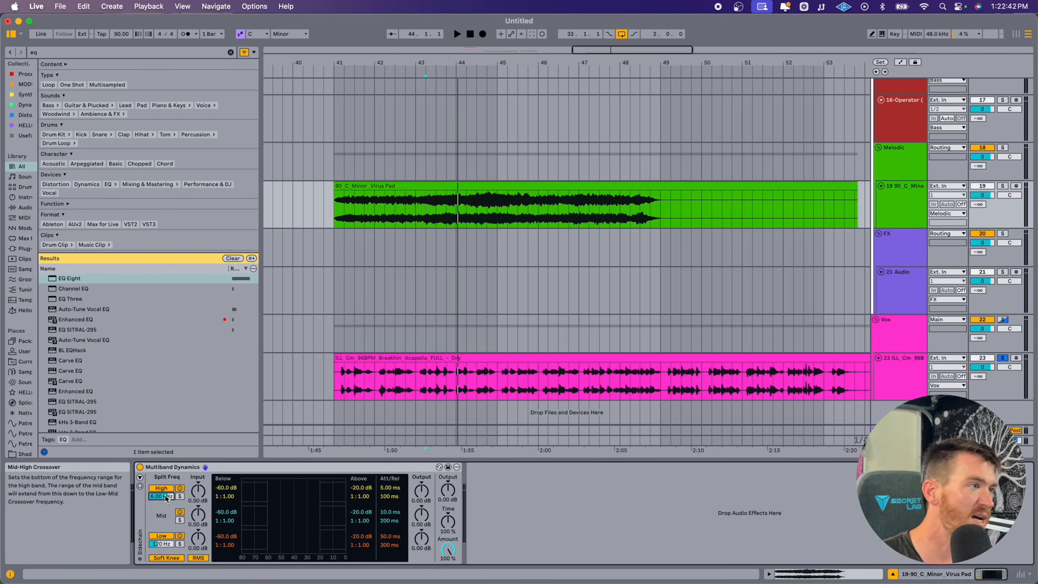
{"action": "left_click", "coordinate": [160, 544]}
{"action": "type", "text": "100"}
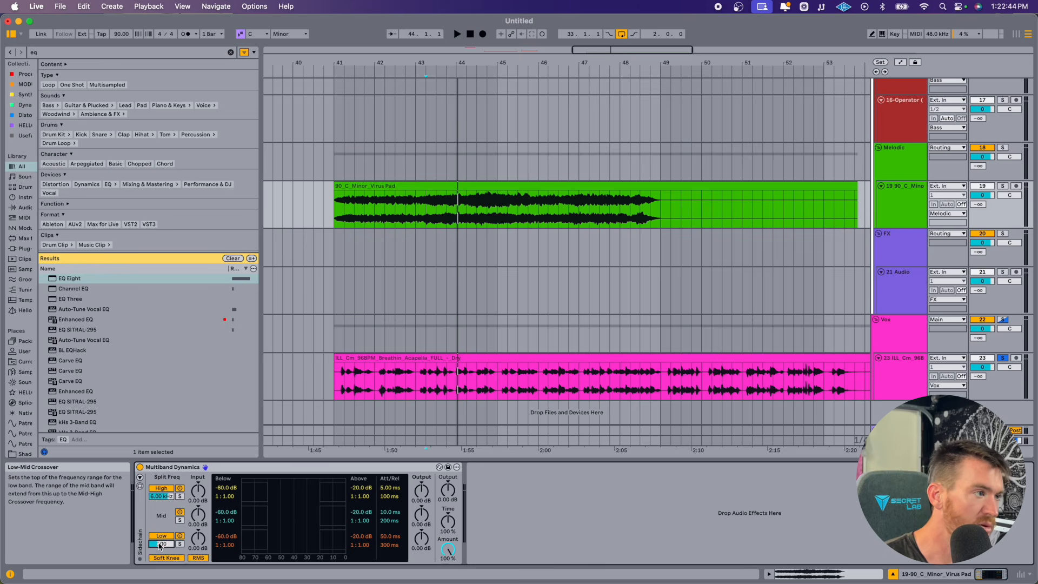
{"action": "key", "text": "Return"}
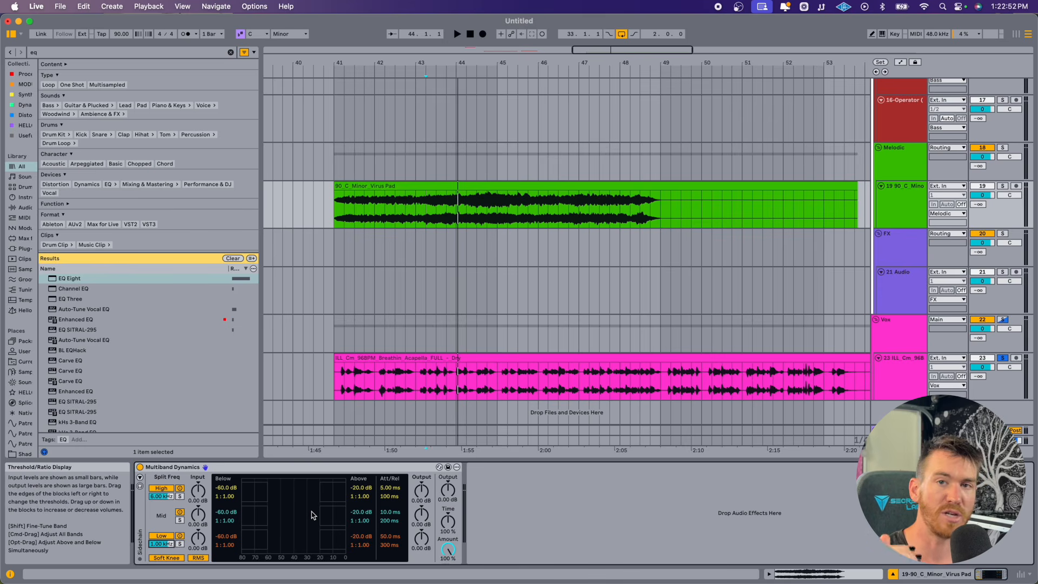
Step: Enable the Multiband Dynamics' external sidechain with 23-ILL Cm 96BPM Breathin Acapella FULL - Dry as its source
{"action": "left_click", "coordinate": [140, 478]}
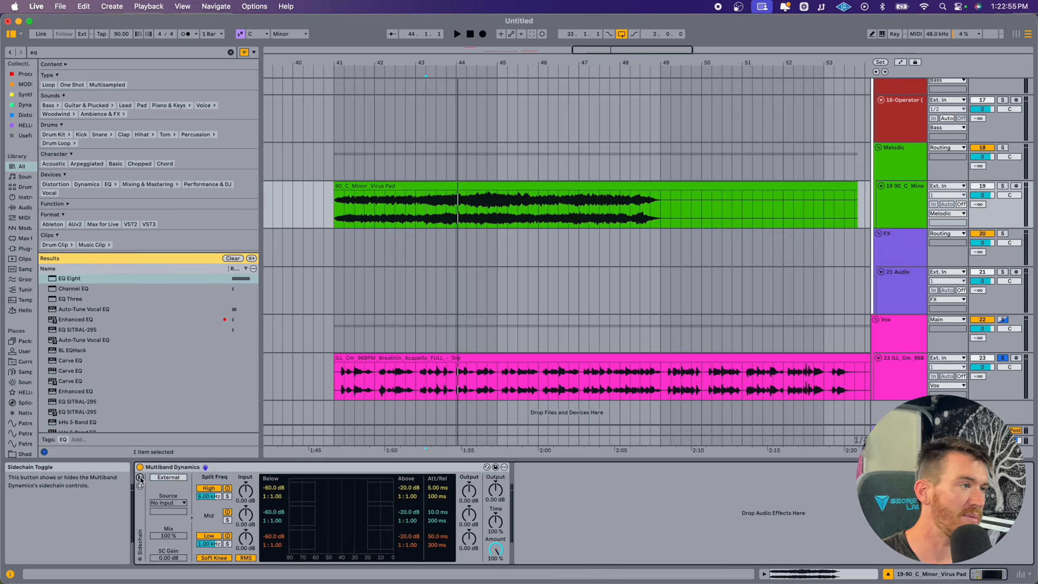
{"action": "left_click", "coordinate": [163, 479]}
{"action": "left_click", "coordinate": [168, 503]}
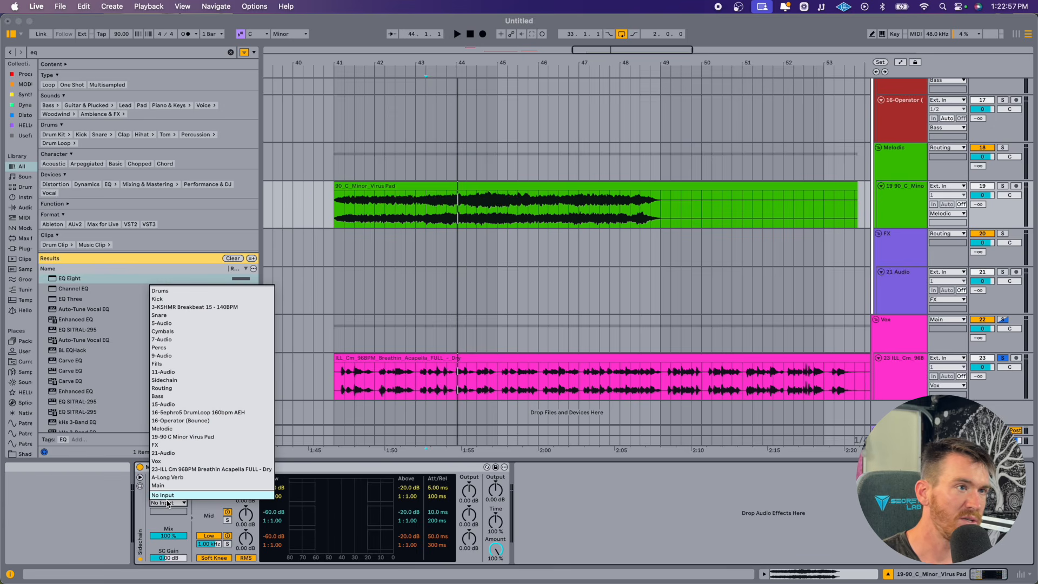
{"action": "left_click", "coordinate": [180, 470]}
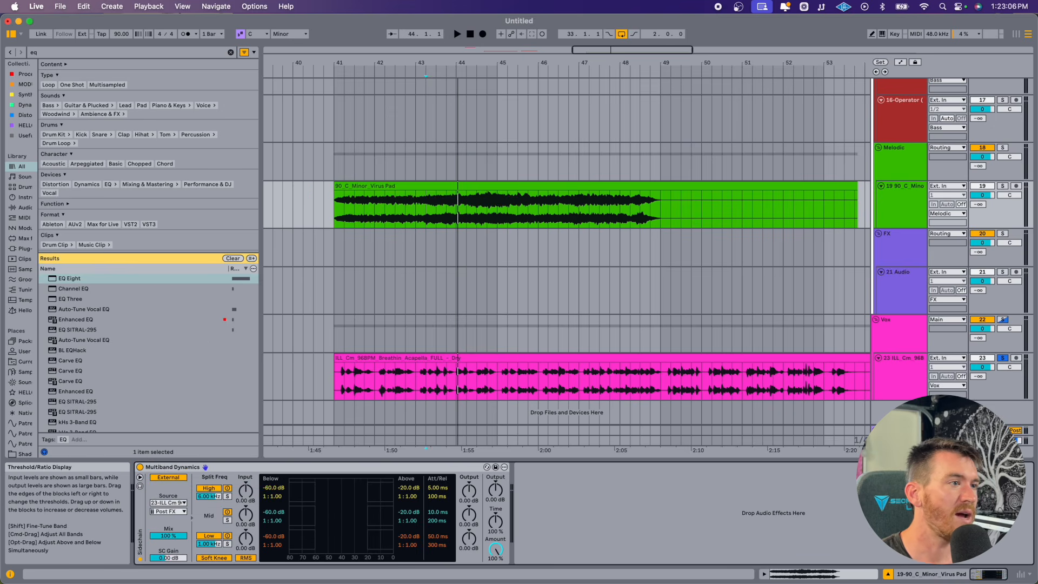
Step: Lower the mid band's above threshold to -39.8 dB during playback and turn off the vocal solo
{"action": "left_click_drag", "start_coordinate": [343, 516], "coordinate": [367, 516]}
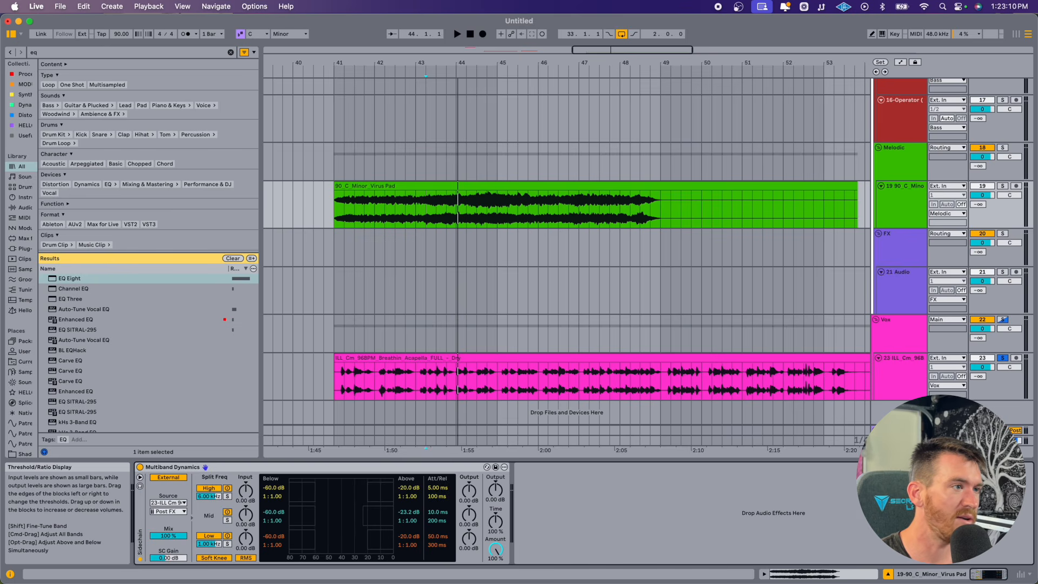
{"action": "key", "text": "space"}
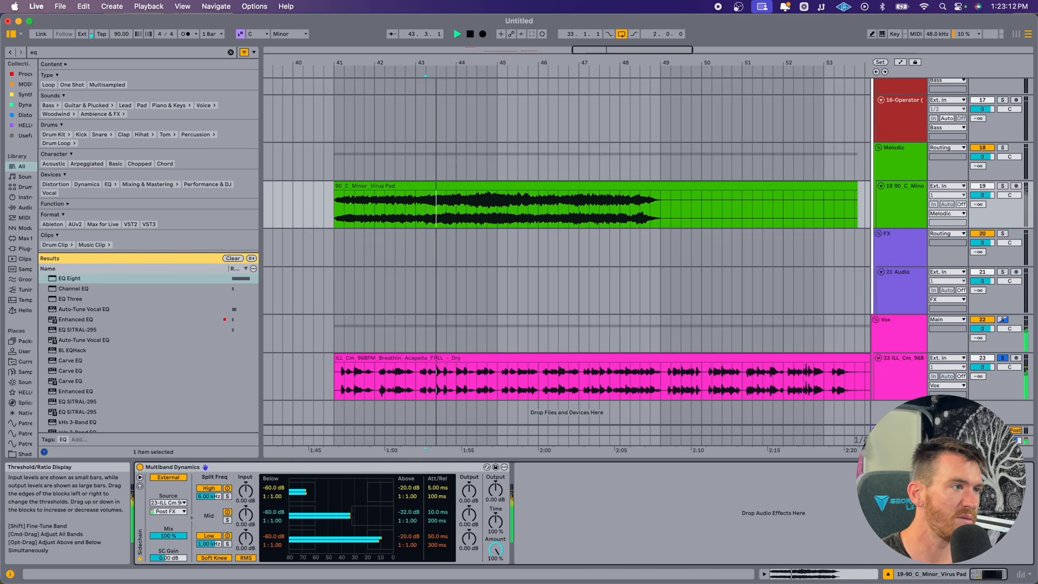
{"action": "left_click", "coordinate": [1003, 320]}
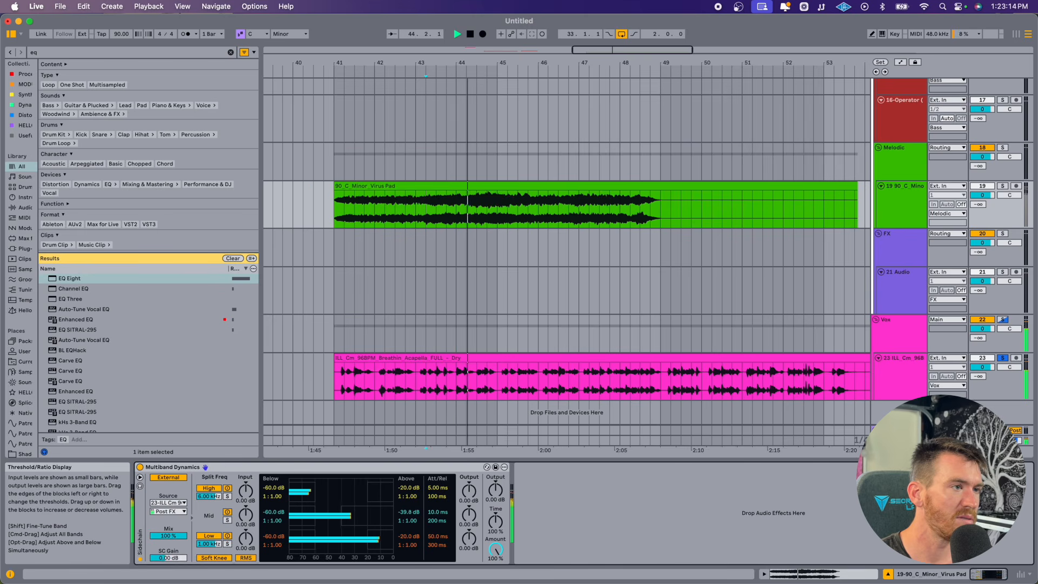
{"action": "key", "text": "space"}
Step: Set the mid band's above threshold to -44.0 dB and its ratio to 1:2.50, and play the pad with the acapella
{"action": "left_click_drag", "start_coordinate": [365, 515], "coordinate": [365, 531]}
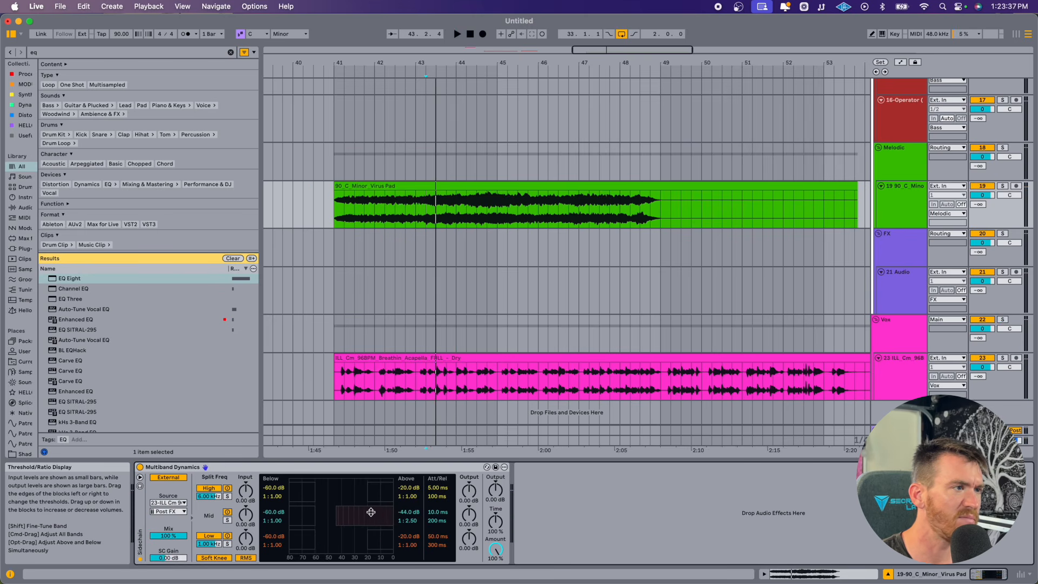
{"action": "key", "text": "space"}
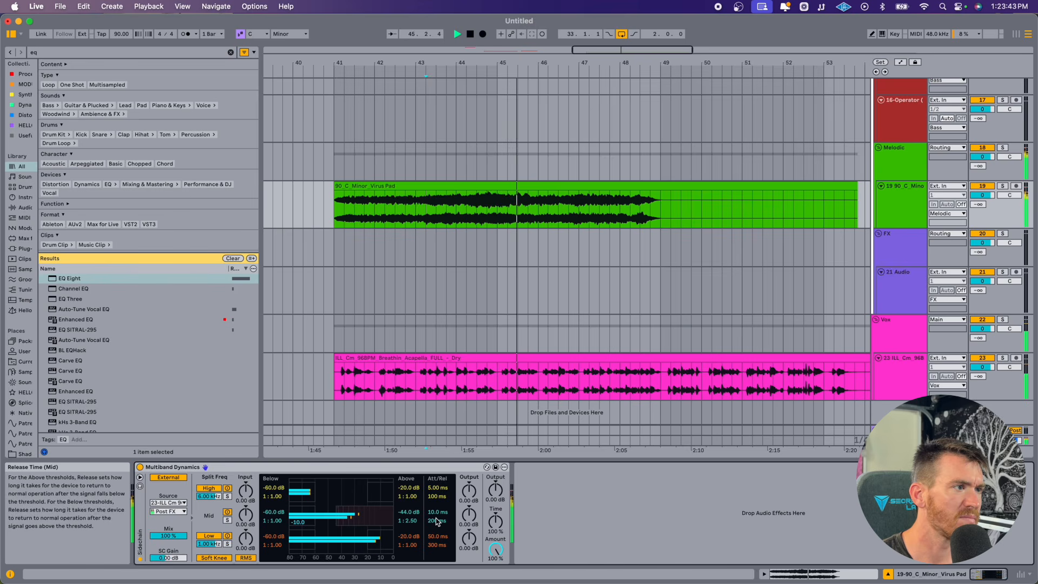
{"action": "key", "text": "space"}
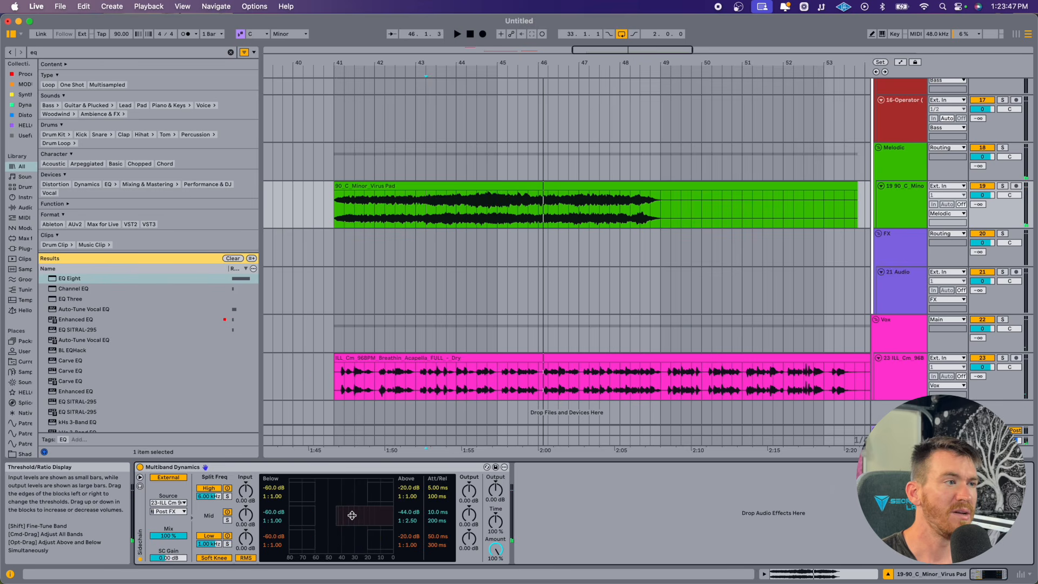